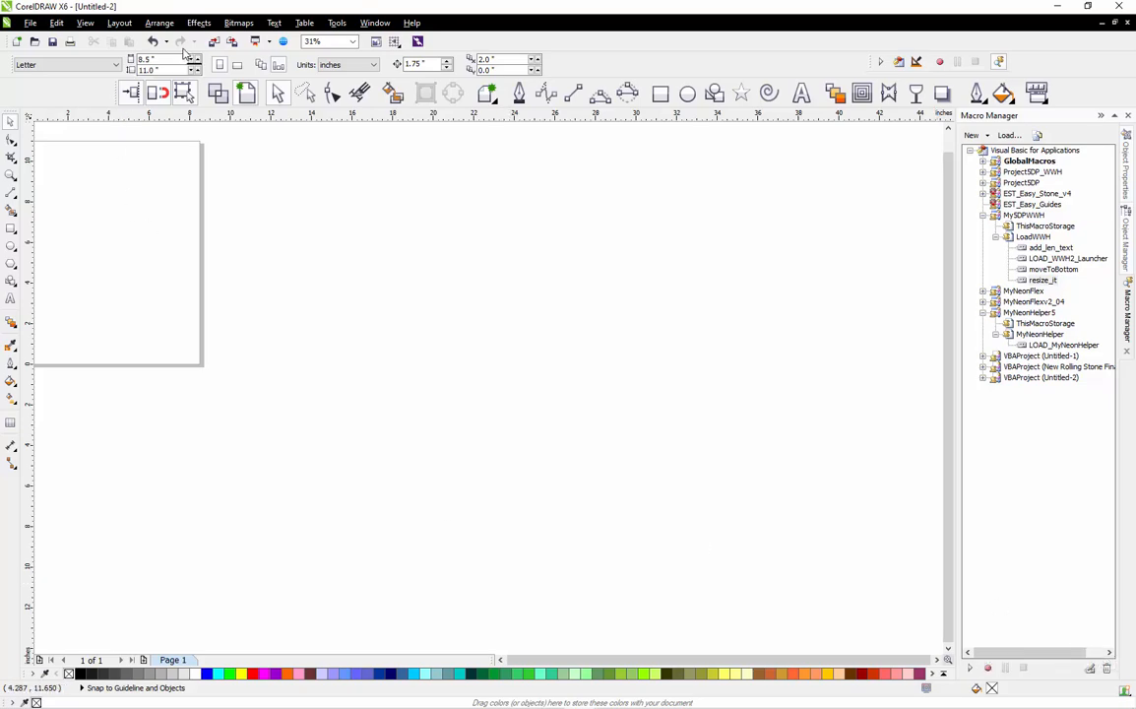
Import Orange Crush.svg from the Desktop and place it in the empty area beside the page.
{"action": "left_click", "coordinate": [213, 43]}
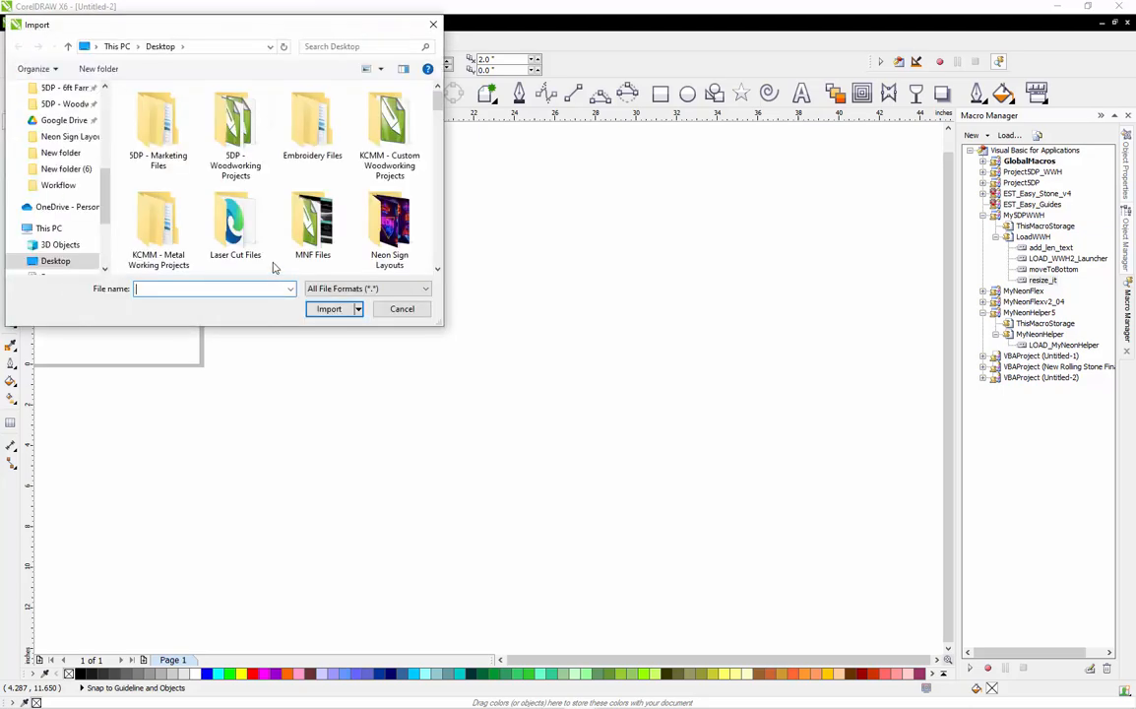
{"action": "scroll", "coordinate": [275, 256], "scroll_direction": "down", "scroll_amount": 3}
{"action": "scroll", "coordinate": [389, 180], "scroll_direction": "down", "scroll_amount": 5}
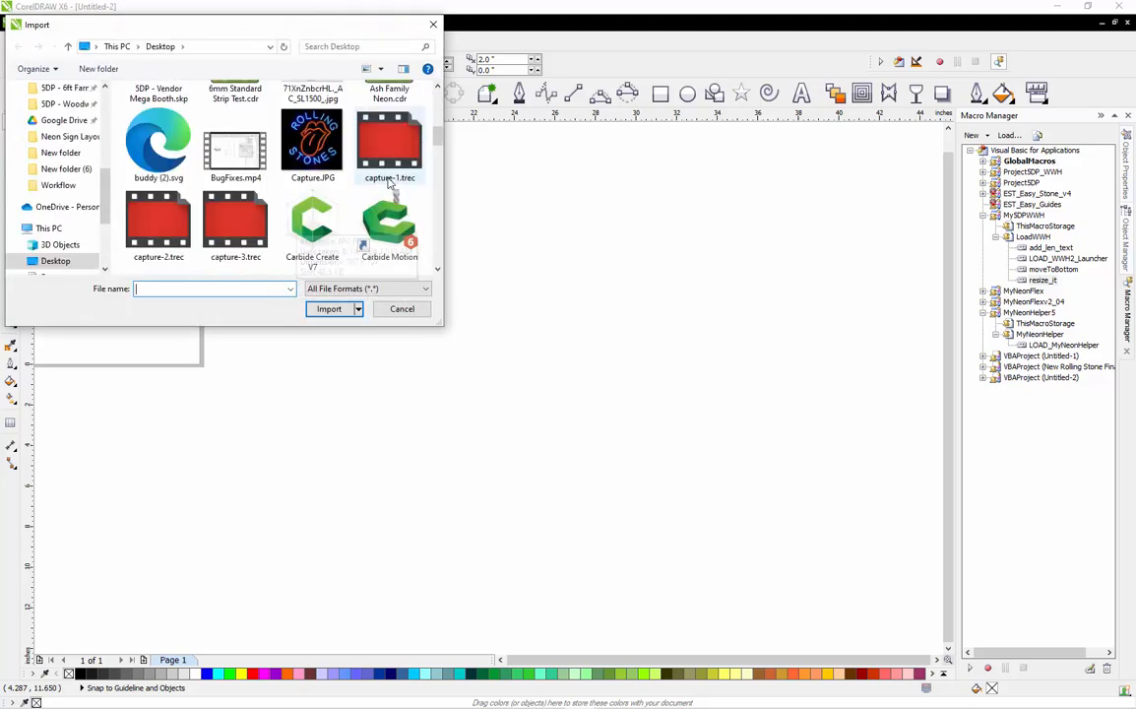
{"action": "scroll", "coordinate": [389, 181], "scroll_direction": "down", "scroll_amount": 4}
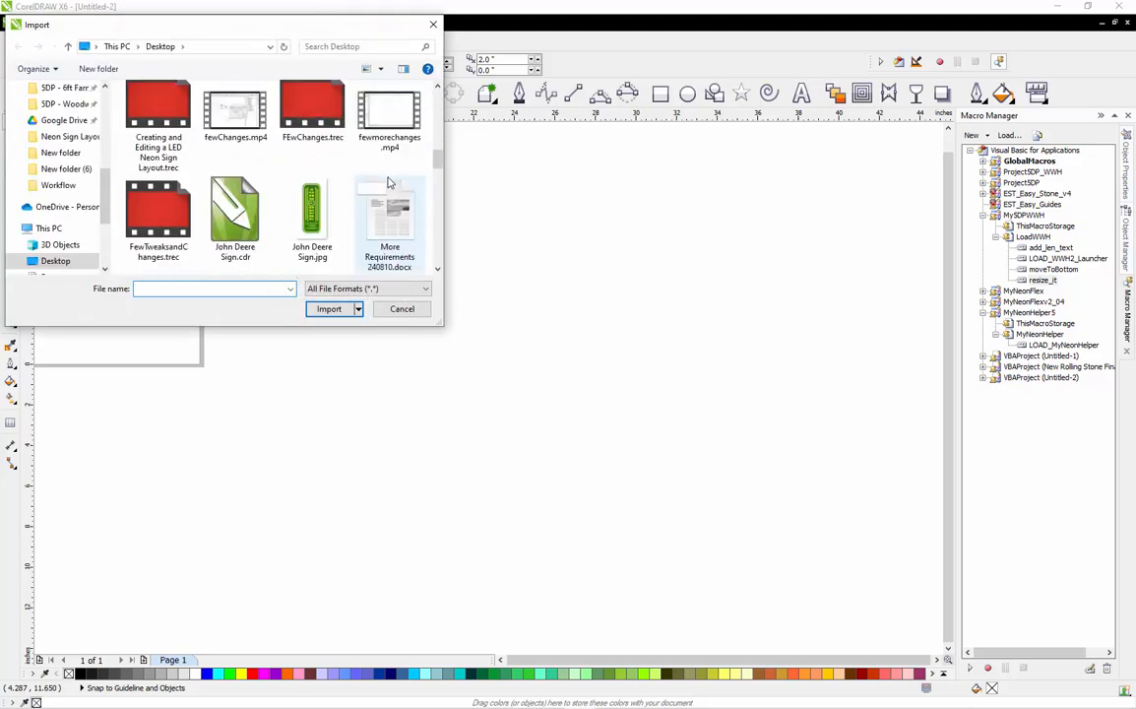
{"action": "scroll", "coordinate": [386, 182], "scroll_direction": "down", "scroll_amount": 1}
{"action": "scroll", "coordinate": [345, 174], "scroll_direction": "down", "scroll_amount": 1}
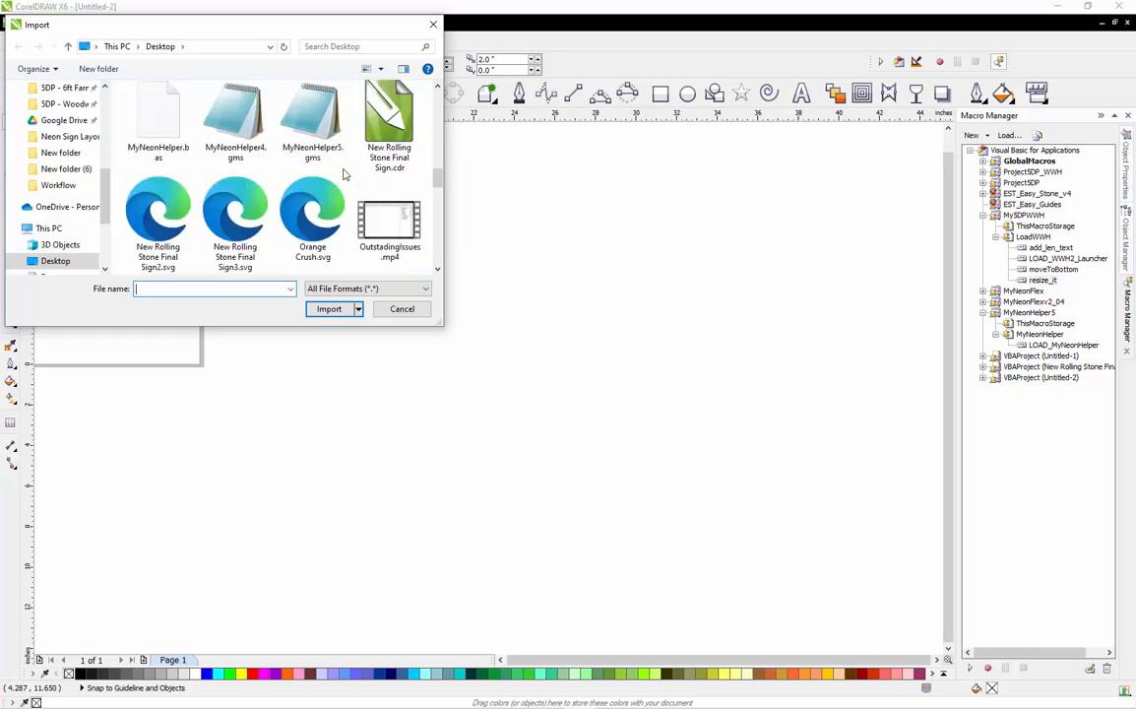
{"action": "left_click", "coordinate": [331, 230]}
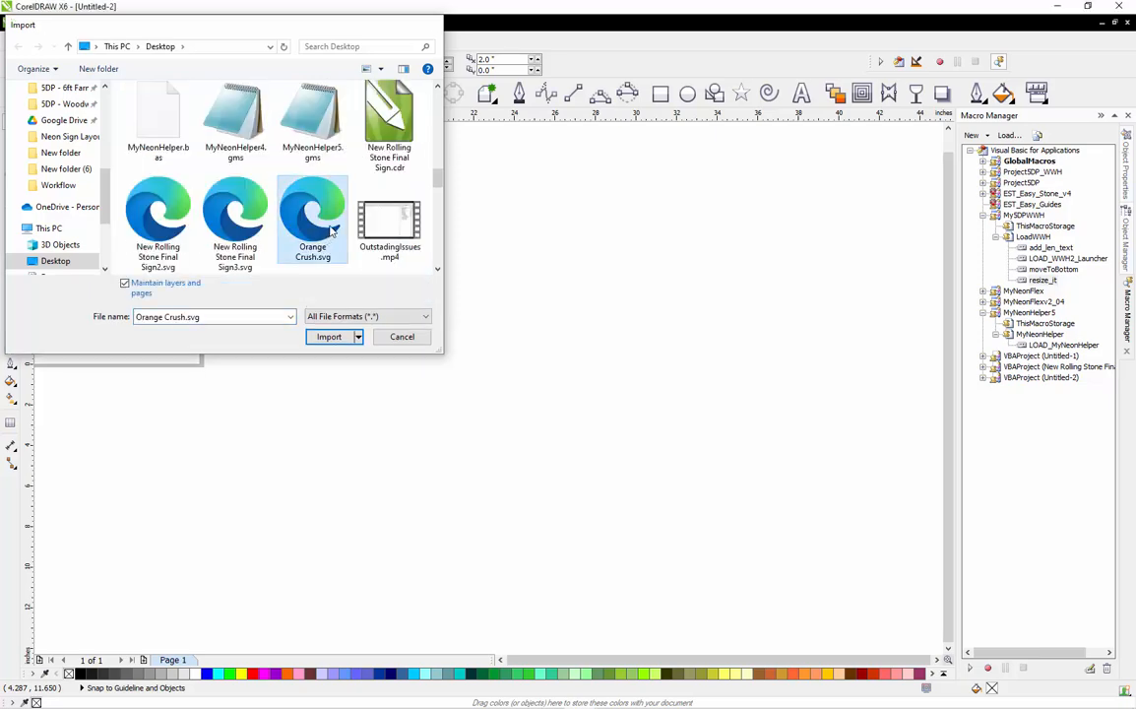
{"action": "left_click", "coordinate": [329, 337]}
{"action": "left_click", "coordinate": [405, 281]}
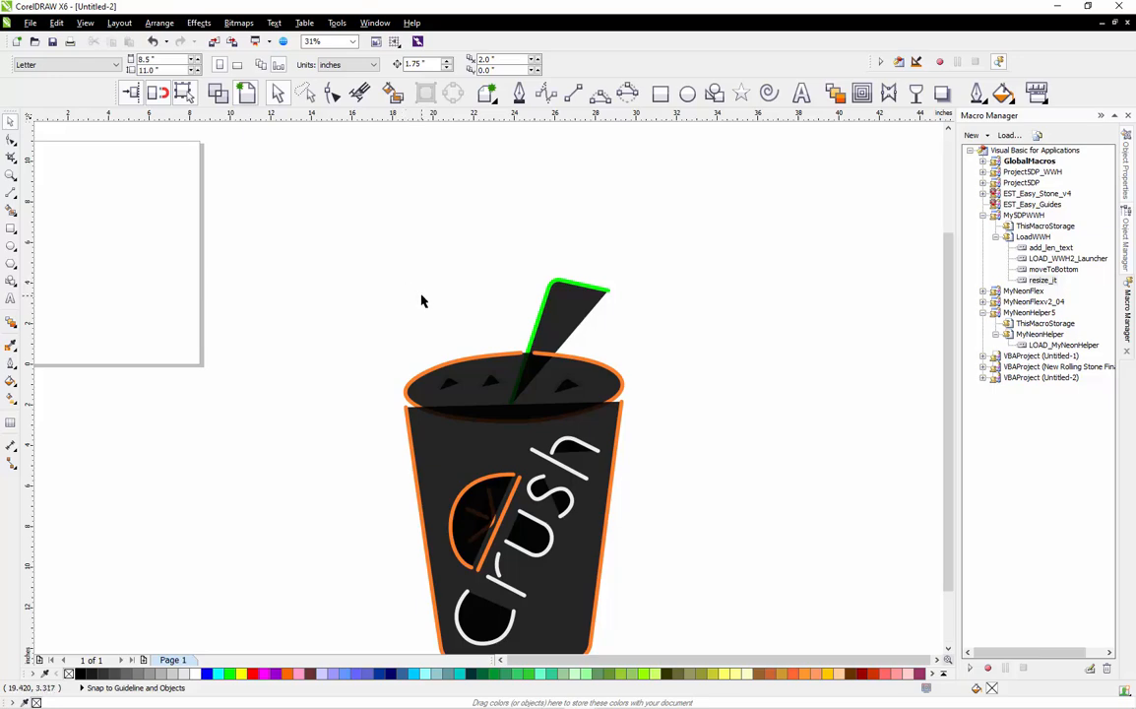
Unlock the imported cup artwork and remove its fill so only the outlines remain.
{"action": "scroll", "coordinate": [423, 302], "scroll_direction": "down", "scroll_amount": 1}
{"action": "scroll", "coordinate": [444, 374], "scroll_direction": "up", "scroll_amount": 1}
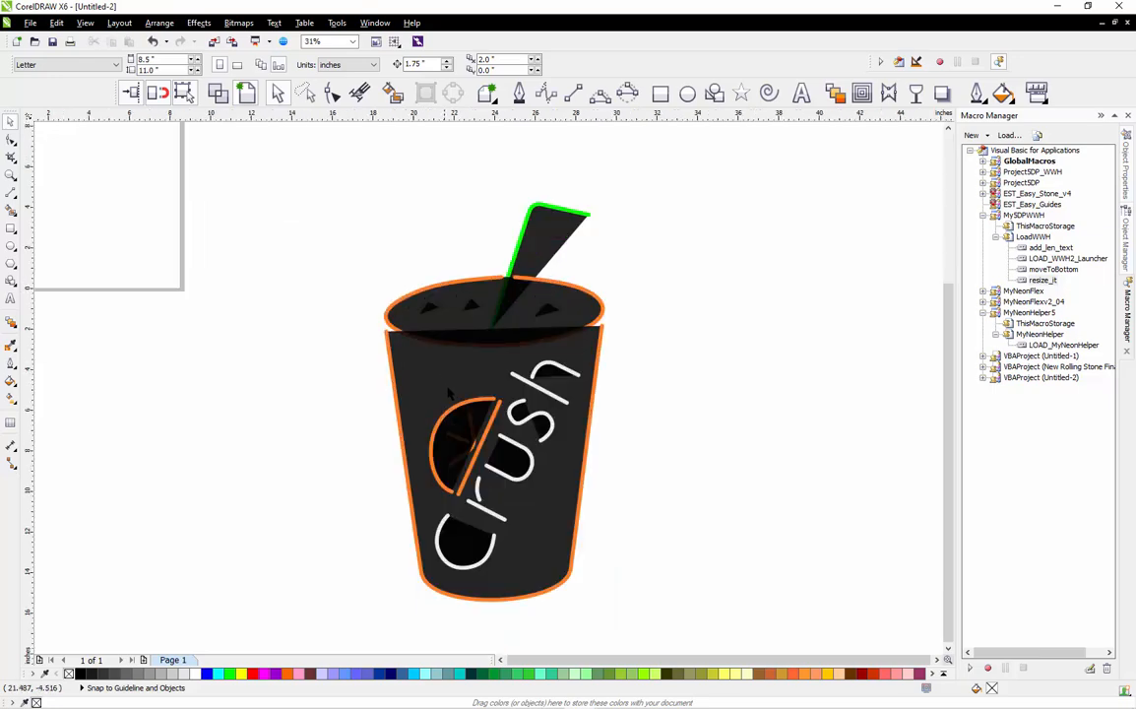
{"action": "right_click", "coordinate": [477, 367]}
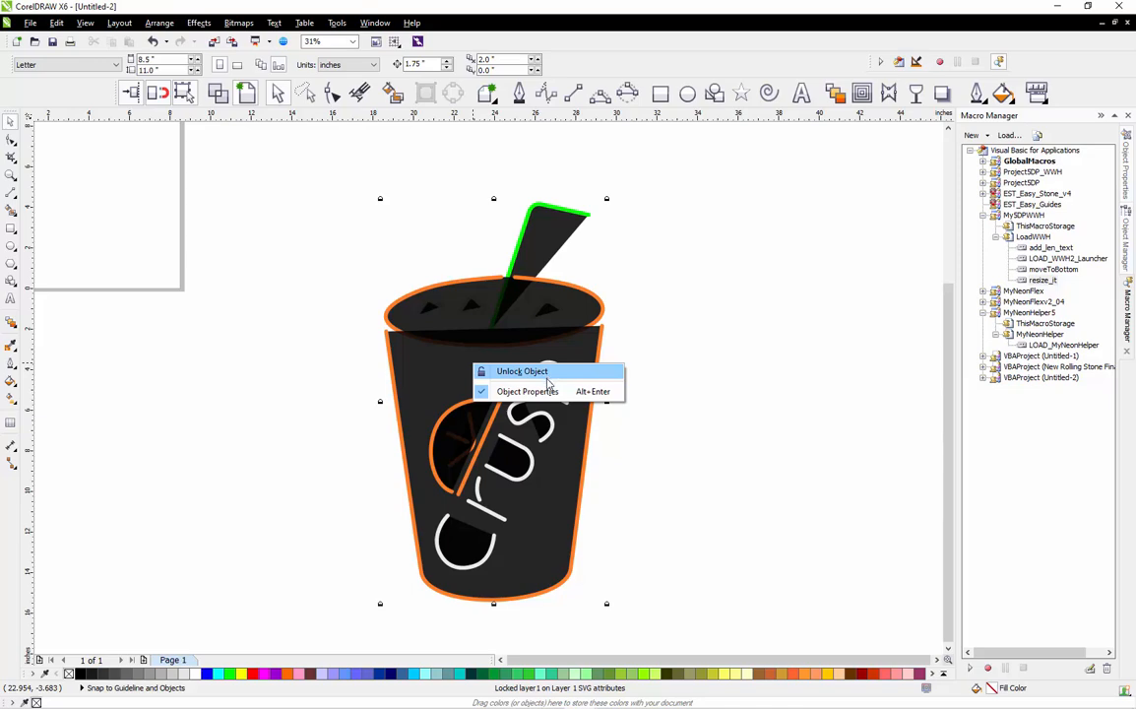
{"action": "left_click", "coordinate": [547, 375]}
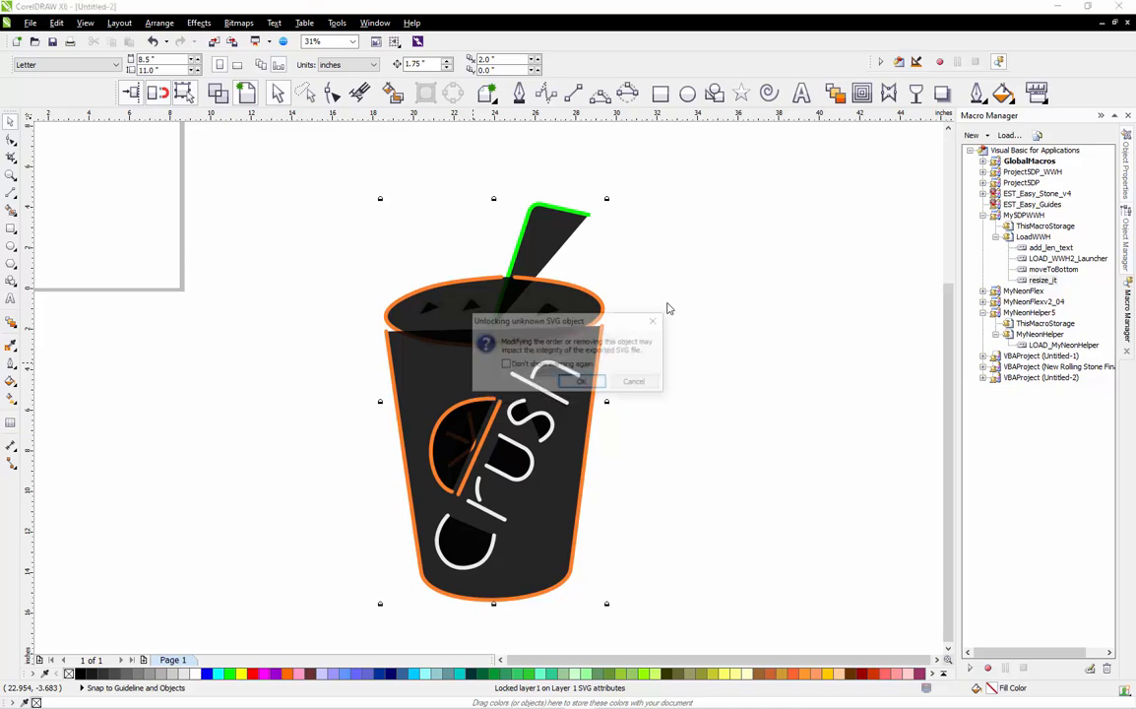
{"action": "left_click", "coordinate": [594, 389]}
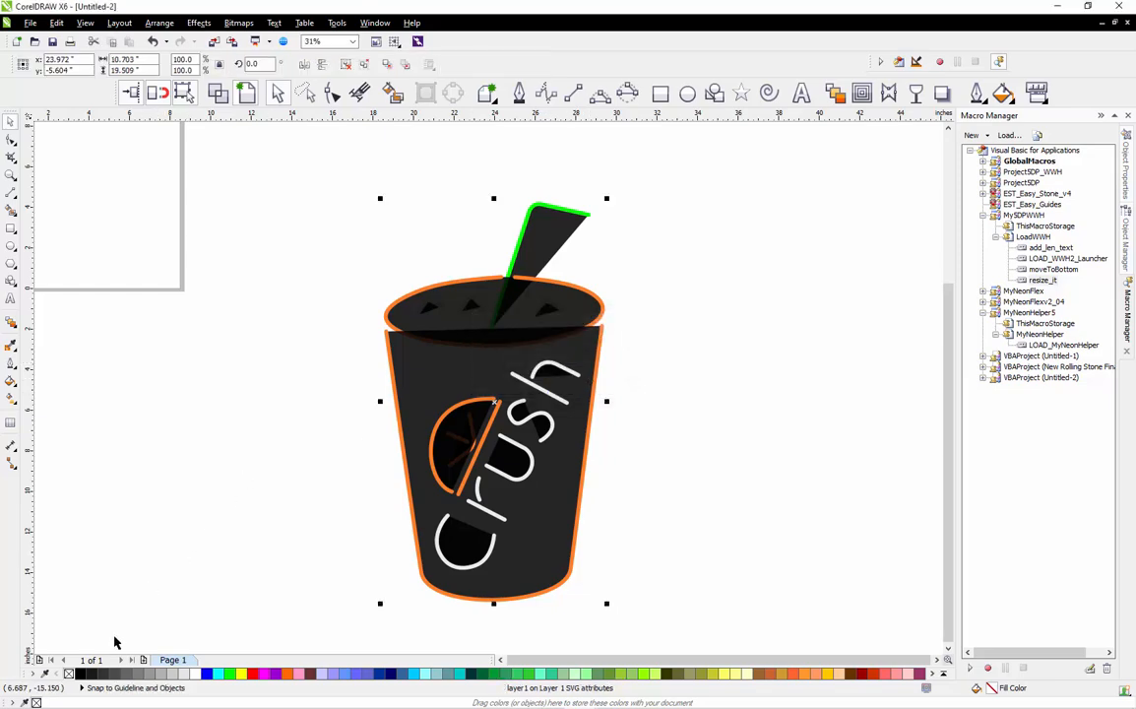
{"action": "left_click", "coordinate": [69, 673]}
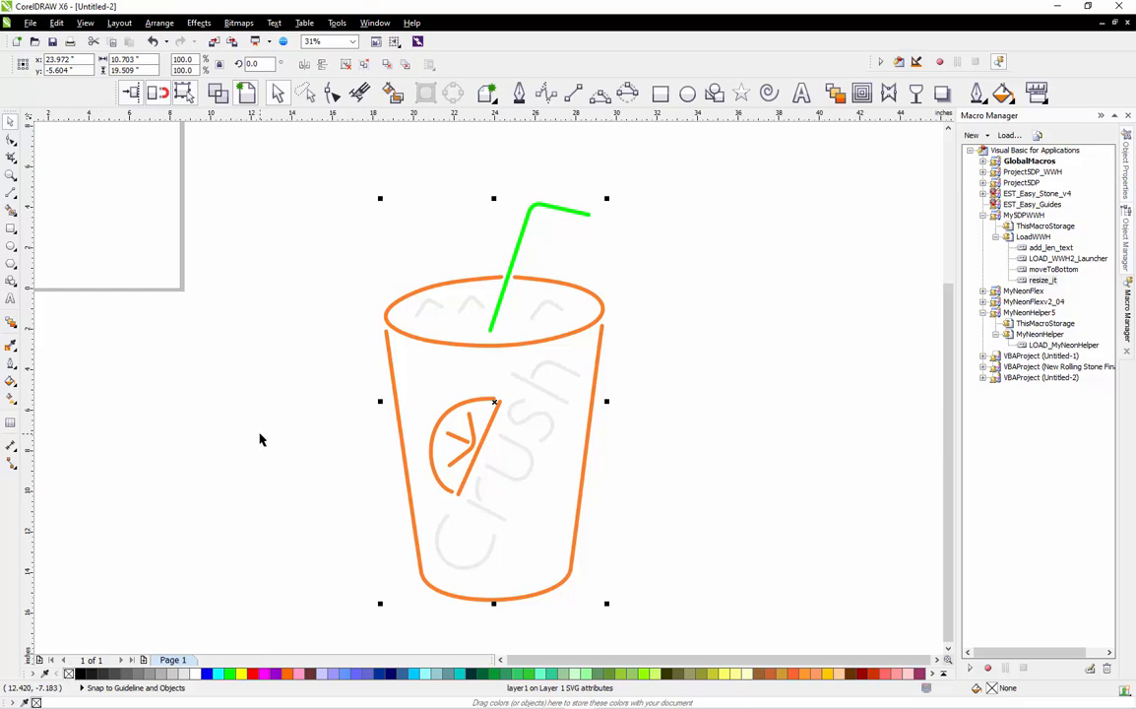
{"action": "left_click", "coordinate": [284, 400]}
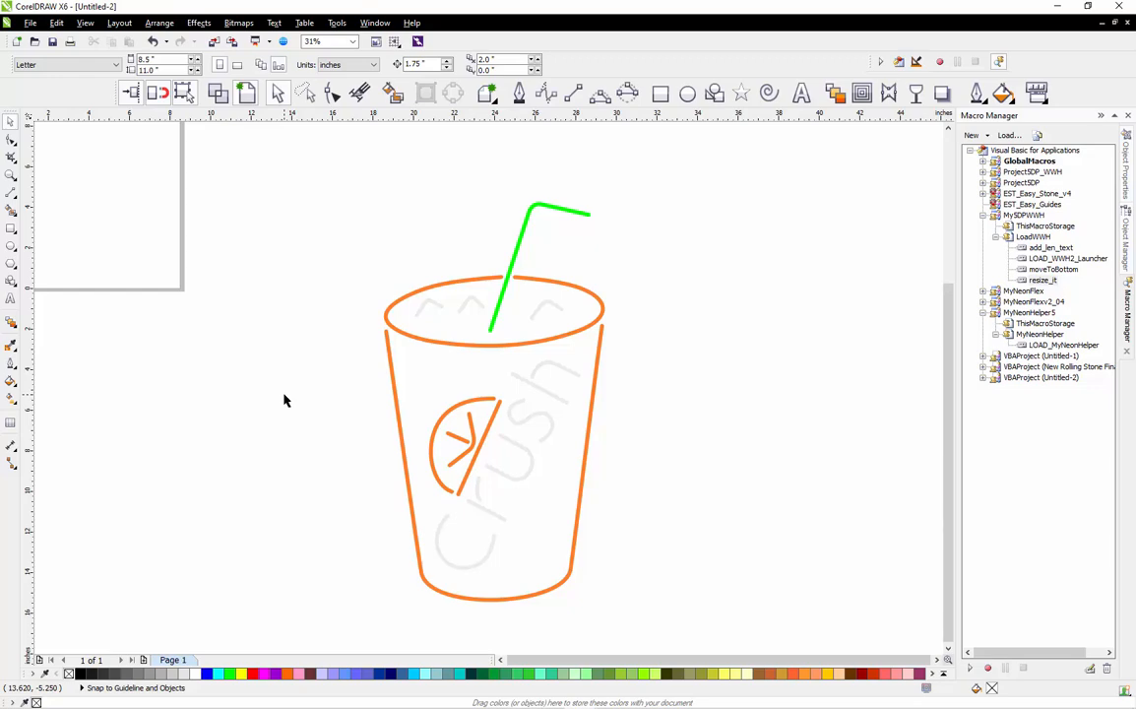
Run the LOAD_MyNeonHelper macro and move its window clear of the cup artwork.
{"action": "left_click", "coordinate": [1064, 345]}
{"action": "double_click", "coordinate": [1064, 345]}
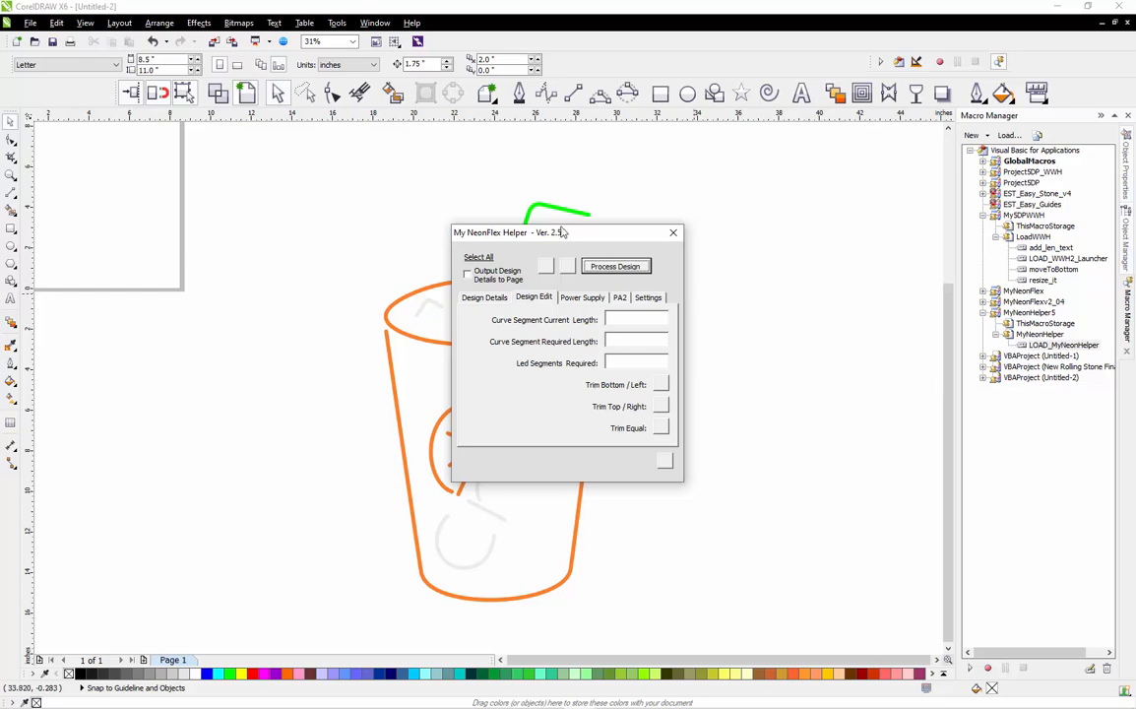
{"action": "left_click_drag", "start_coordinate": [560, 231], "coordinate": [845, 218]}
{"action": "left_click", "coordinate": [601, 193]}
Ungroup the cup artwork and select the green straw curve on its own.
{"action": "scroll", "coordinate": [586, 213], "scroll_direction": "up", "scroll_amount": 4}
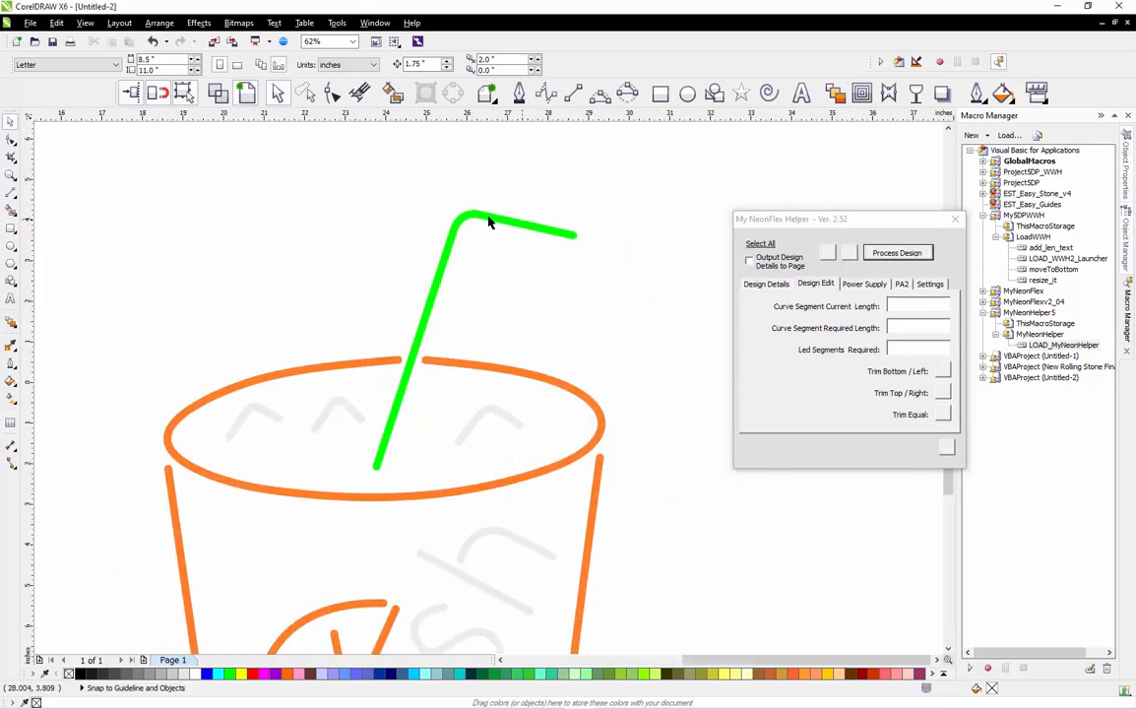
{"action": "left_click", "coordinate": [557, 240]}
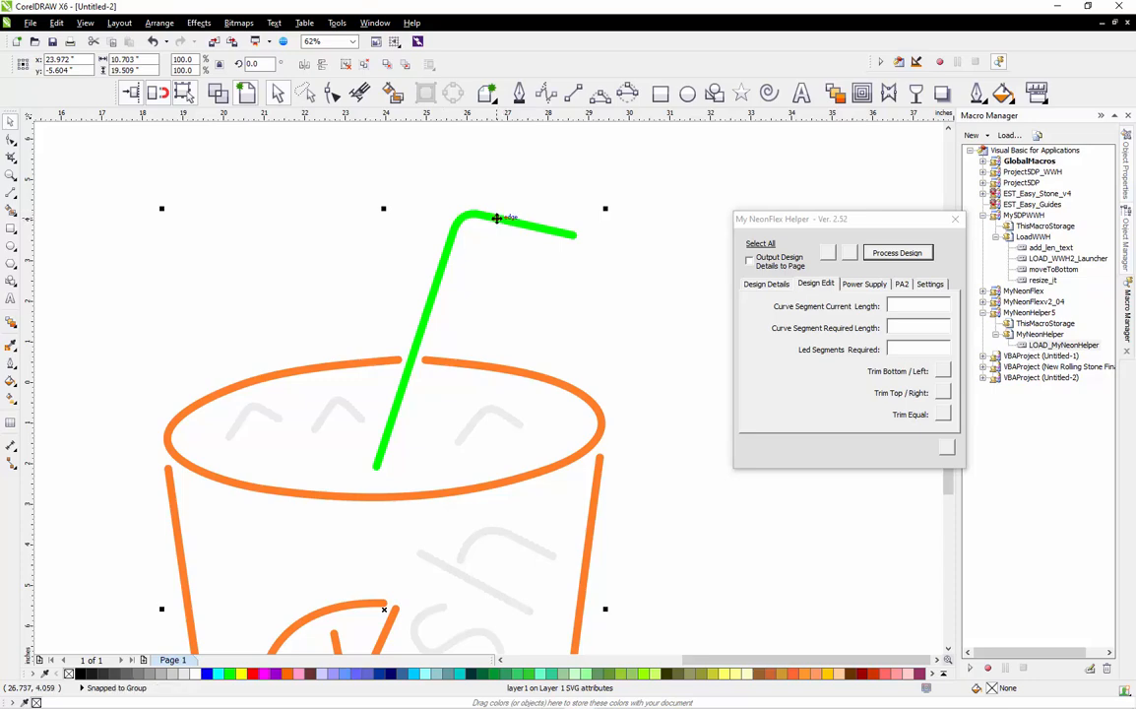
{"action": "right_click", "coordinate": [499, 225]}
{"action": "left_click", "coordinate": [532, 294]}
{"action": "left_click", "coordinate": [570, 195]}
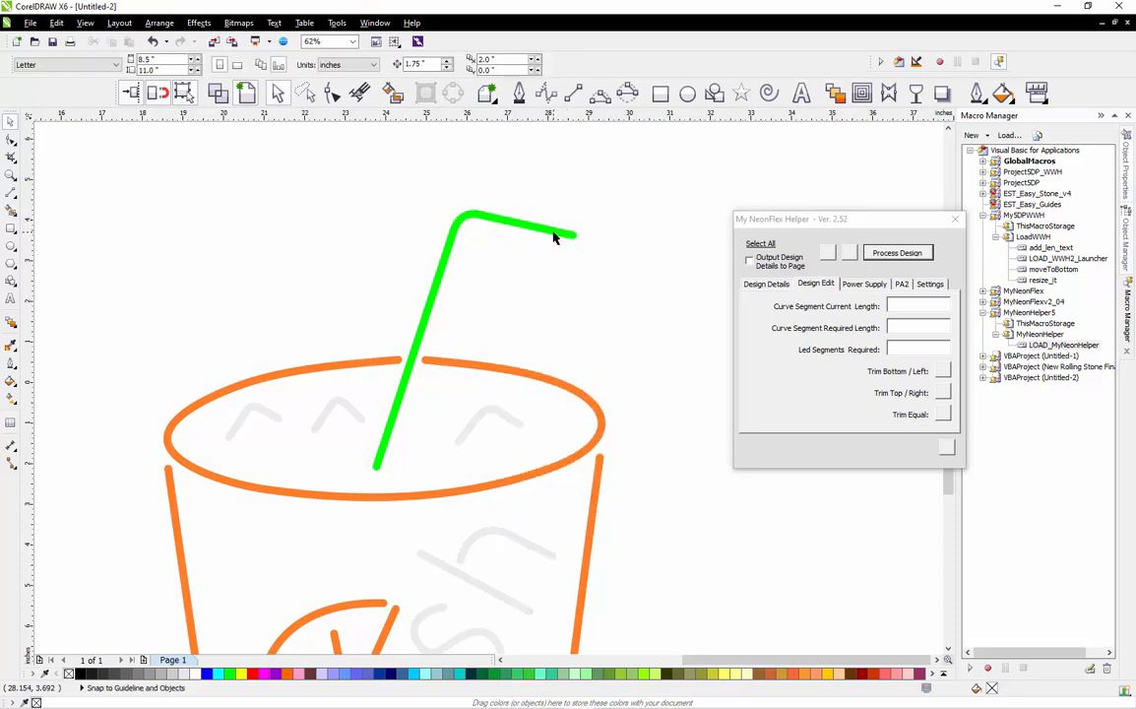
{"action": "left_click", "coordinate": [553, 237]}
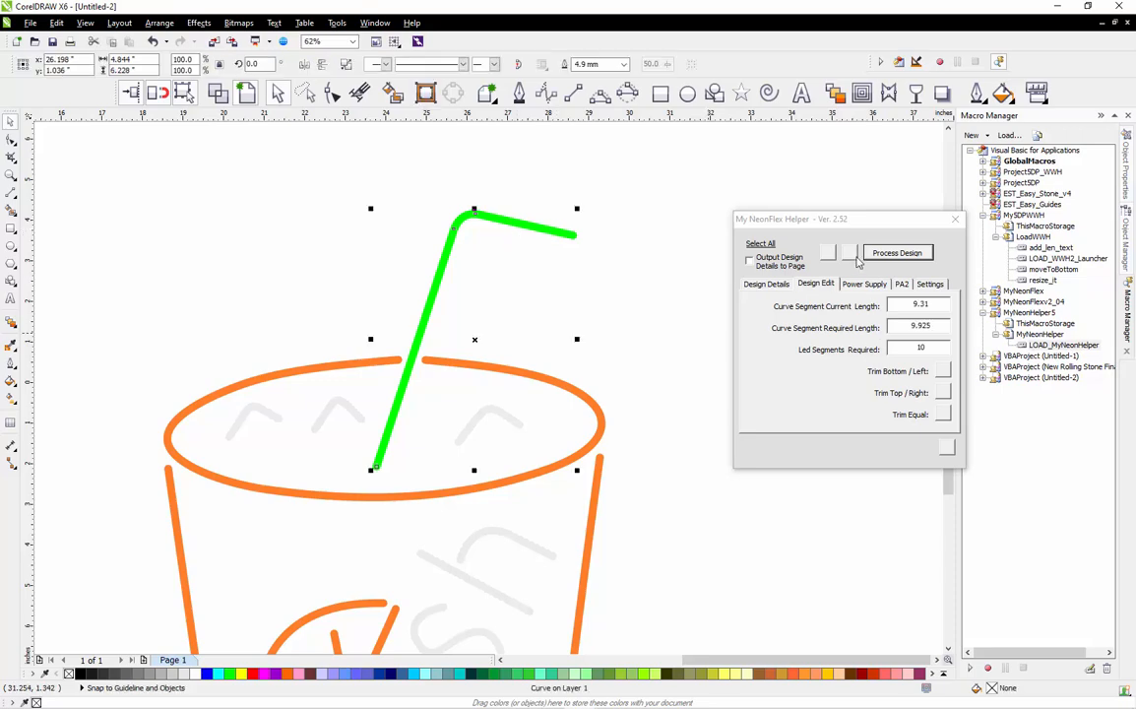
Extend the outer tip of the green straw by moving its end node, bringing the curve to about 9.62 inches without an extra node.
{"action": "mouse_move", "coordinate": [849, 228]}
{"action": "left_mouse_down"}
{"action": "mouse_move", "coordinate": [816, 247]}
{"action": "mouse_move", "coordinate": [845, 250]}
{"action": "left_mouse_up"}
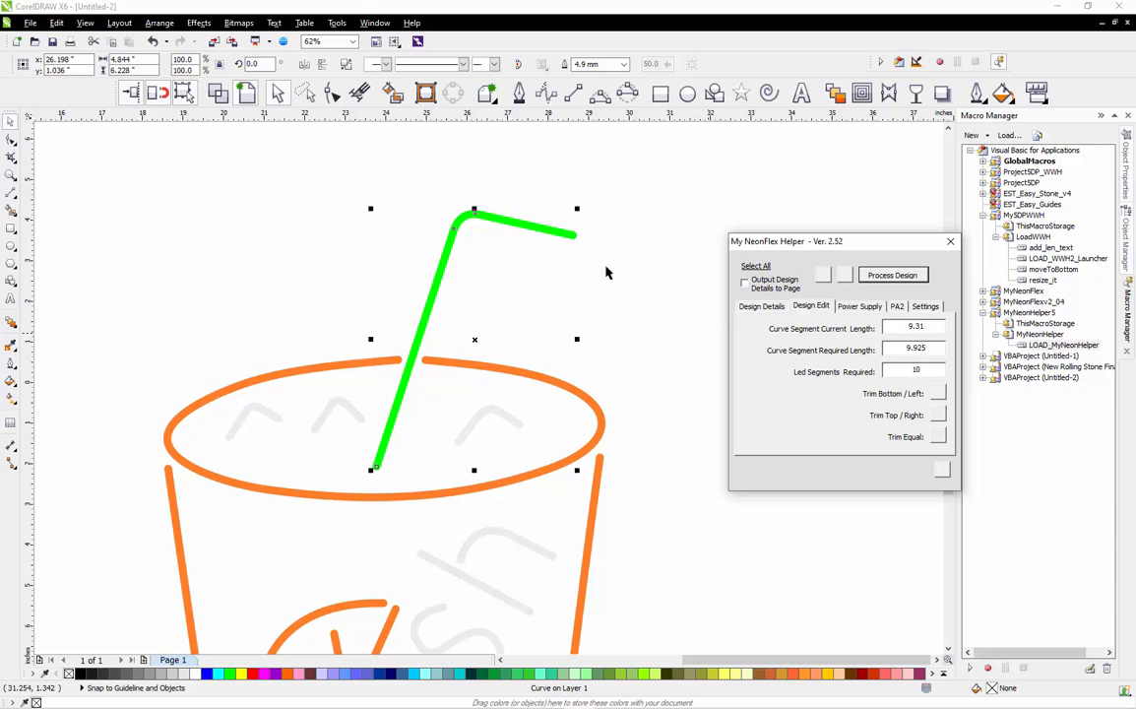
{"action": "scroll", "coordinate": [576, 237], "scroll_direction": "up", "scroll_amount": 4}
{"action": "key", "text": "F10"}
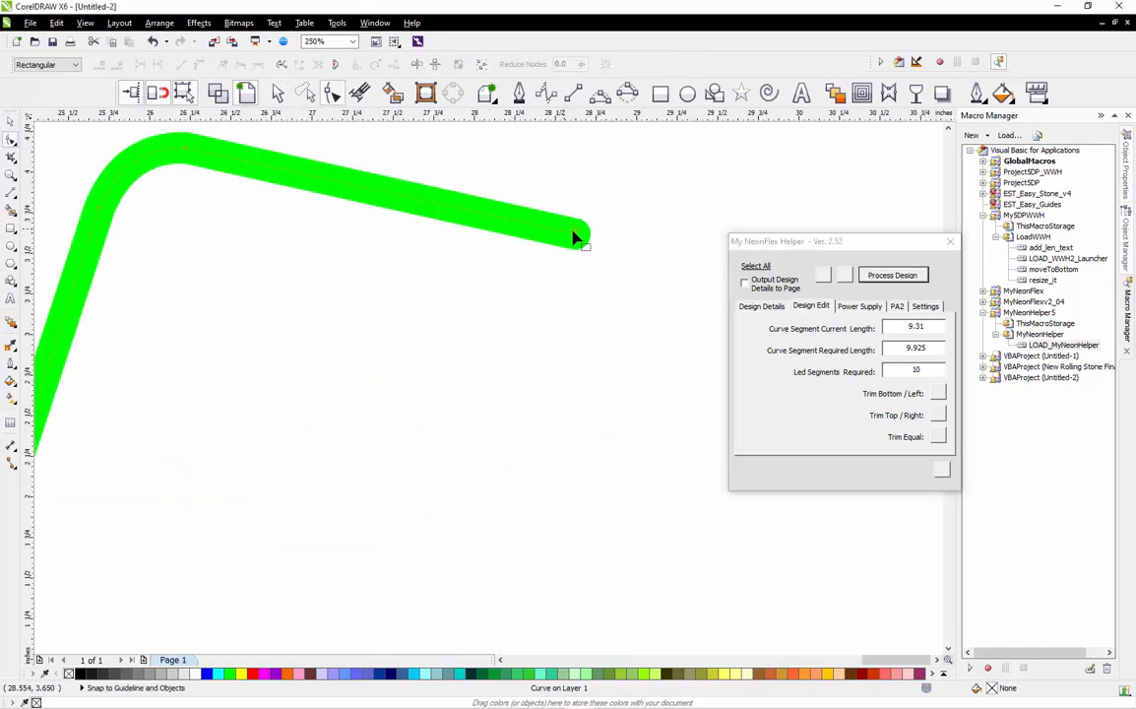
{"action": "left_click_drag", "start_coordinate": [578, 237], "coordinate": [633, 260]}
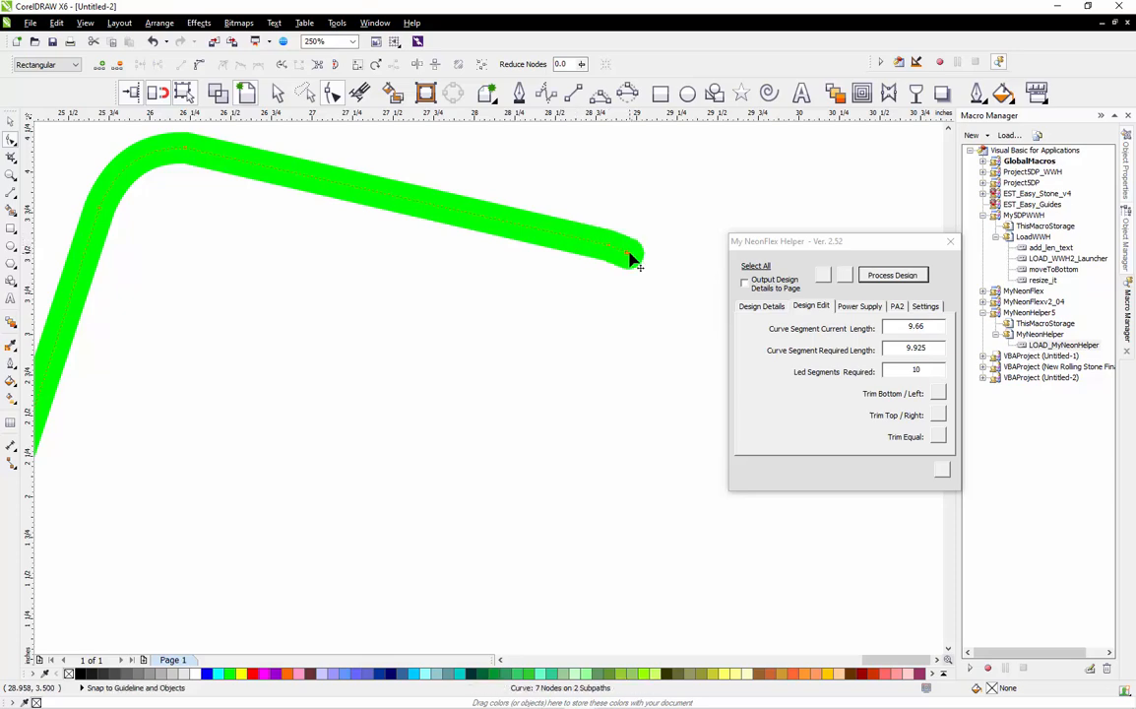
{"action": "key", "text": "Delete"}
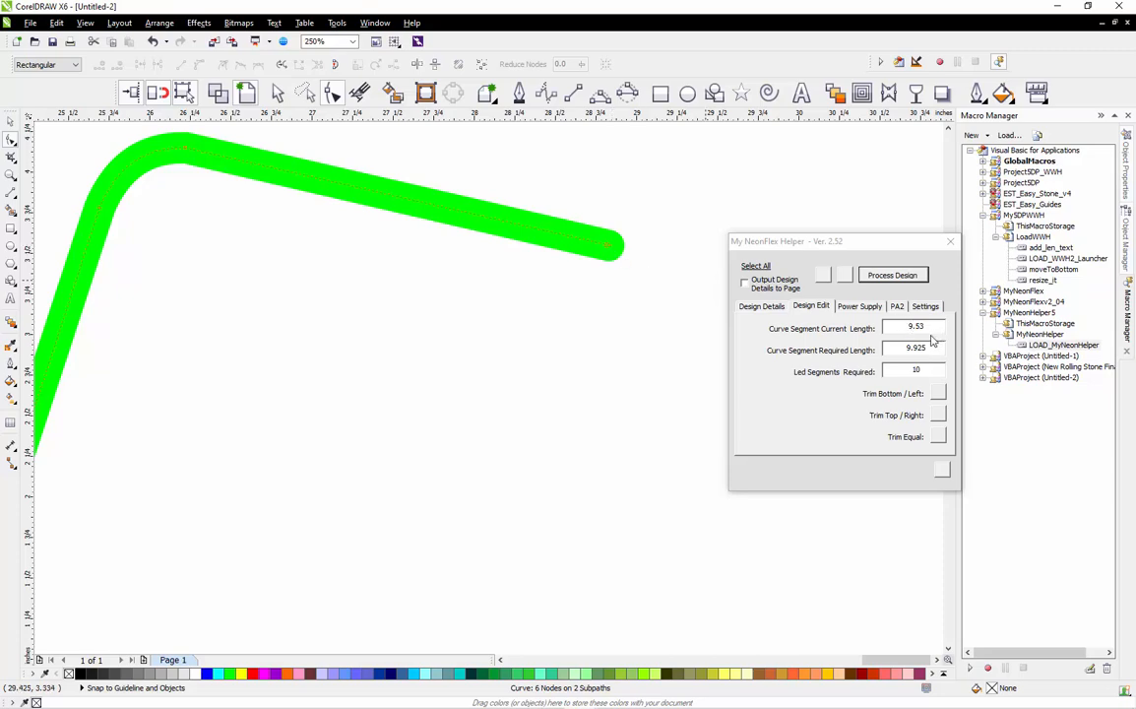
{"action": "left_click_drag", "start_coordinate": [607, 253], "coordinate": [624, 258]}
{"action": "scroll", "coordinate": [442, 281], "scroll_direction": "down", "scroll_amount": 1}
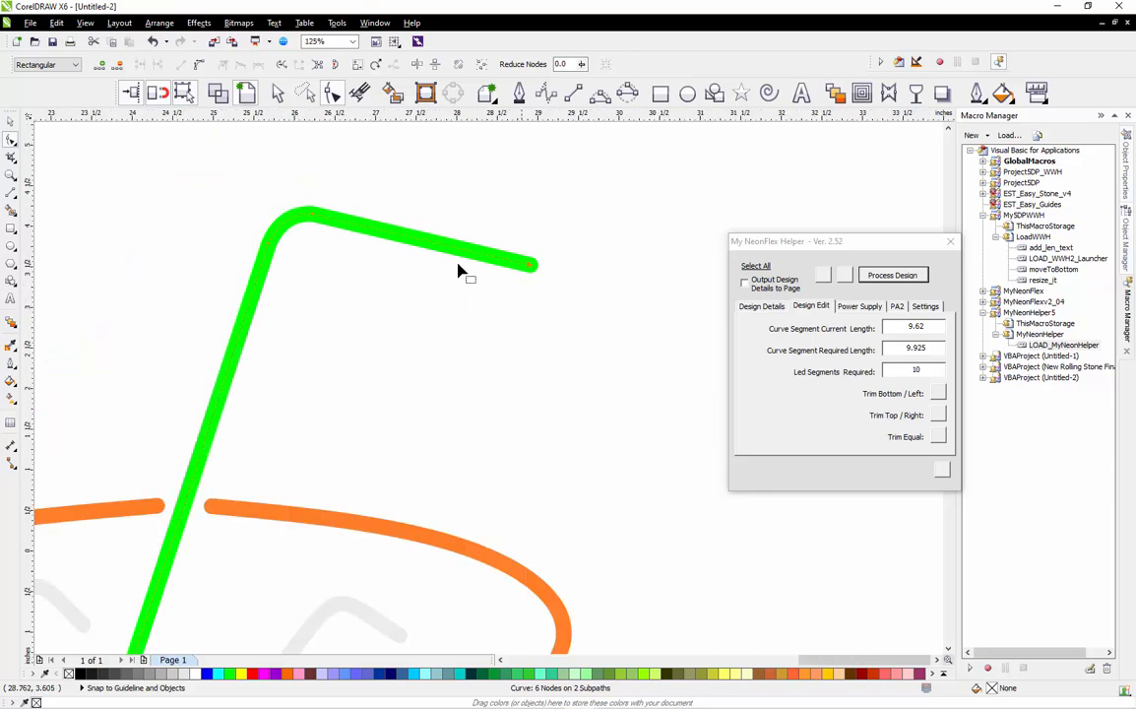
Move the straw's bend and tip nodes together along the stem to bring the curve length to about 9.92 inches.
{"action": "left_click_drag", "start_coordinate": [577, 209], "coordinate": [227, 296]}
{"action": "left_click_drag", "start_coordinate": [266, 243], "coordinate": [274, 215]}
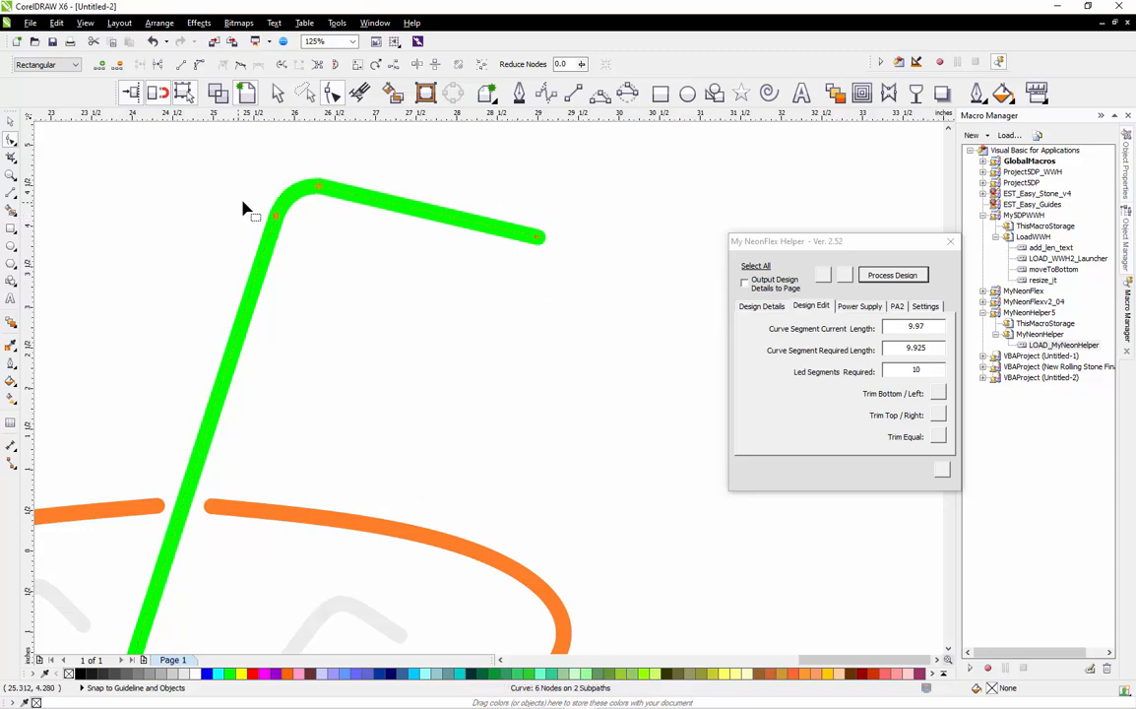
{"action": "left_click_drag", "start_coordinate": [277, 216], "coordinate": [274, 222]}
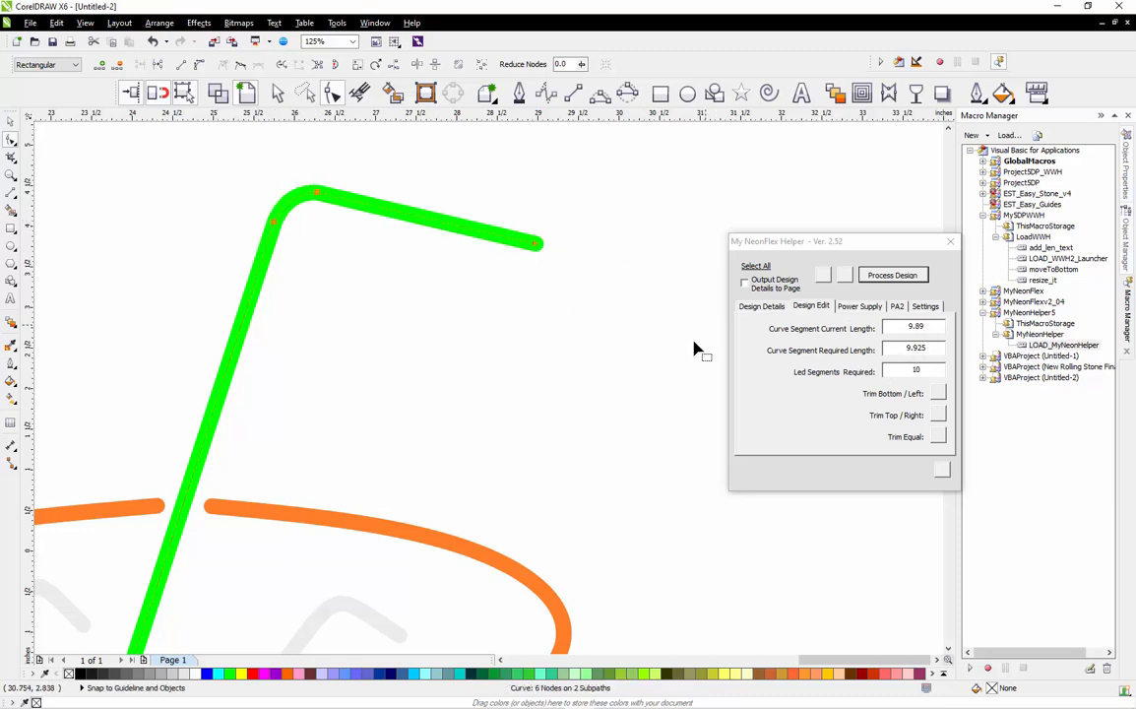
{"action": "scroll", "coordinate": [272, 229], "scroll_direction": "up", "scroll_amount": 2}
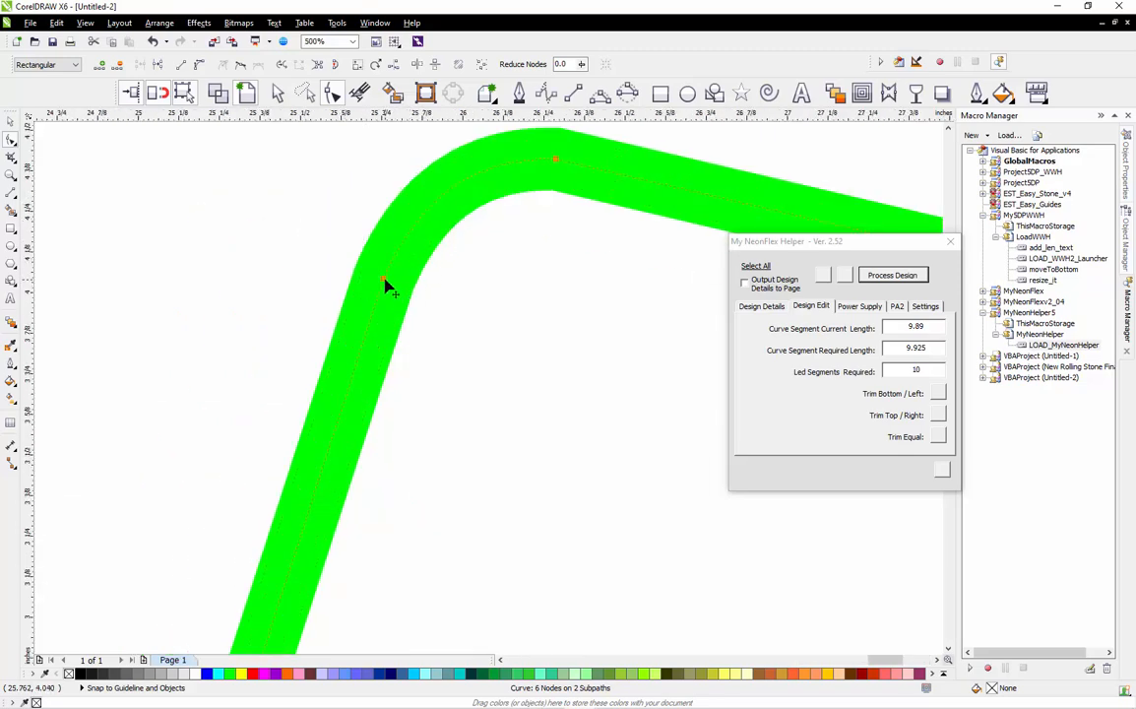
{"action": "left_click_drag", "start_coordinate": [389, 283], "coordinate": [390, 277]}
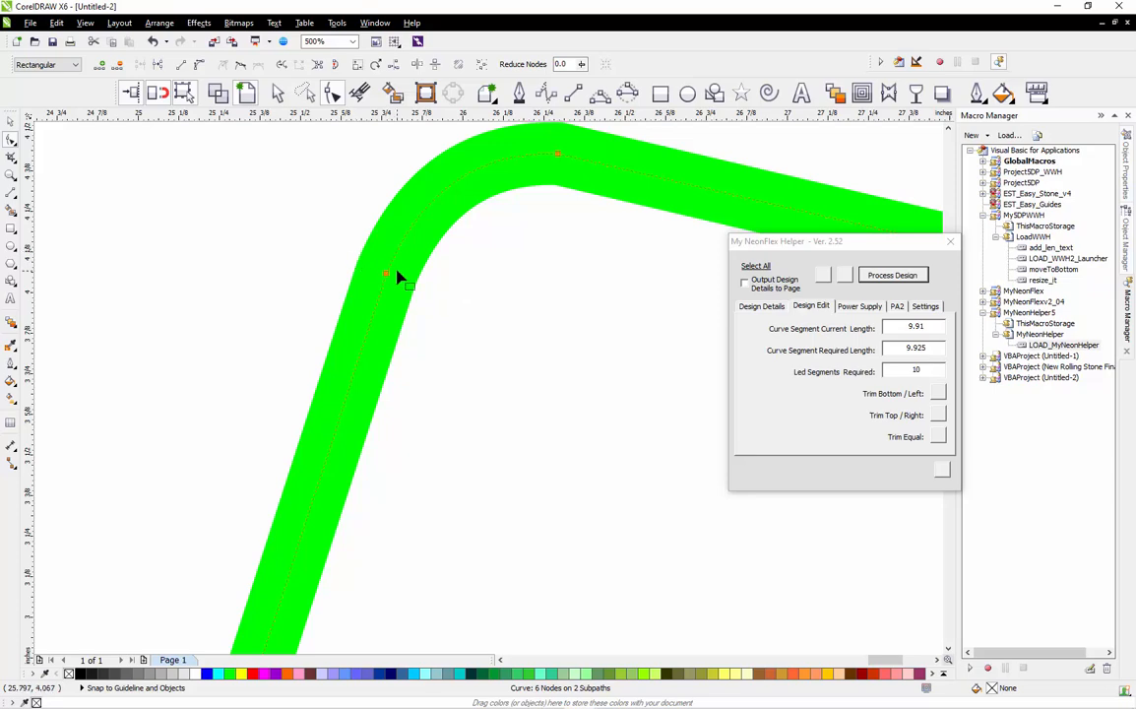
{"action": "left_click_drag", "start_coordinate": [391, 279], "coordinate": [401, 279]}
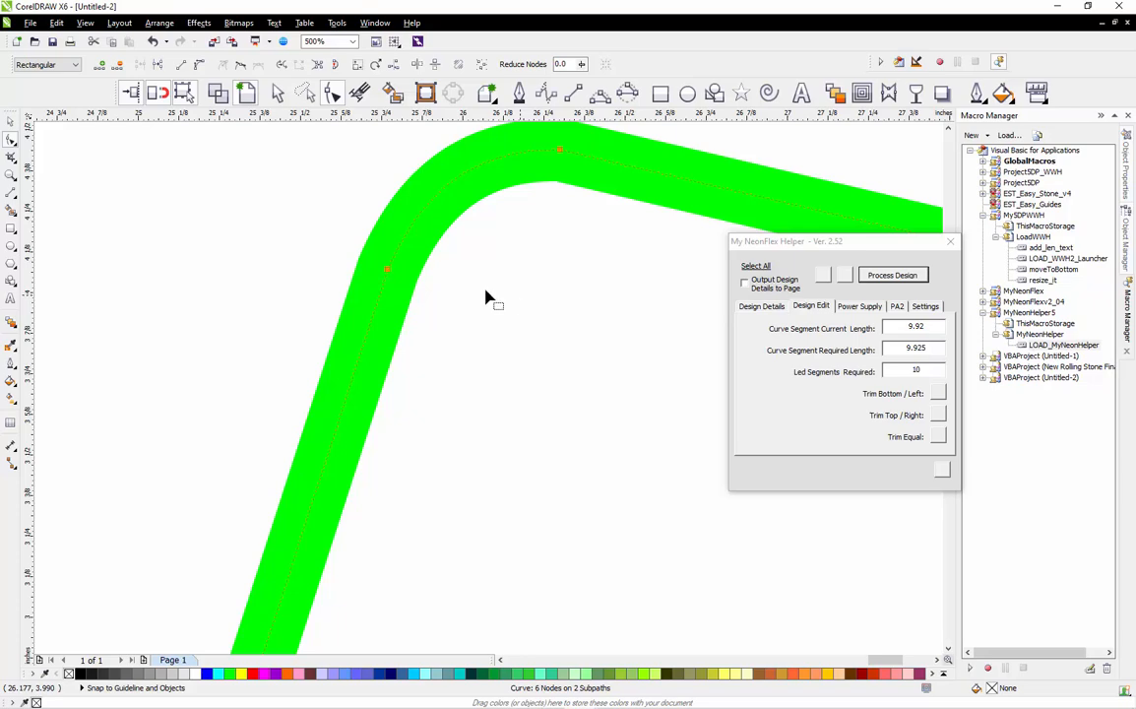
{"action": "scroll", "coordinate": [479, 293], "scroll_direction": "down", "scroll_amount": 4}
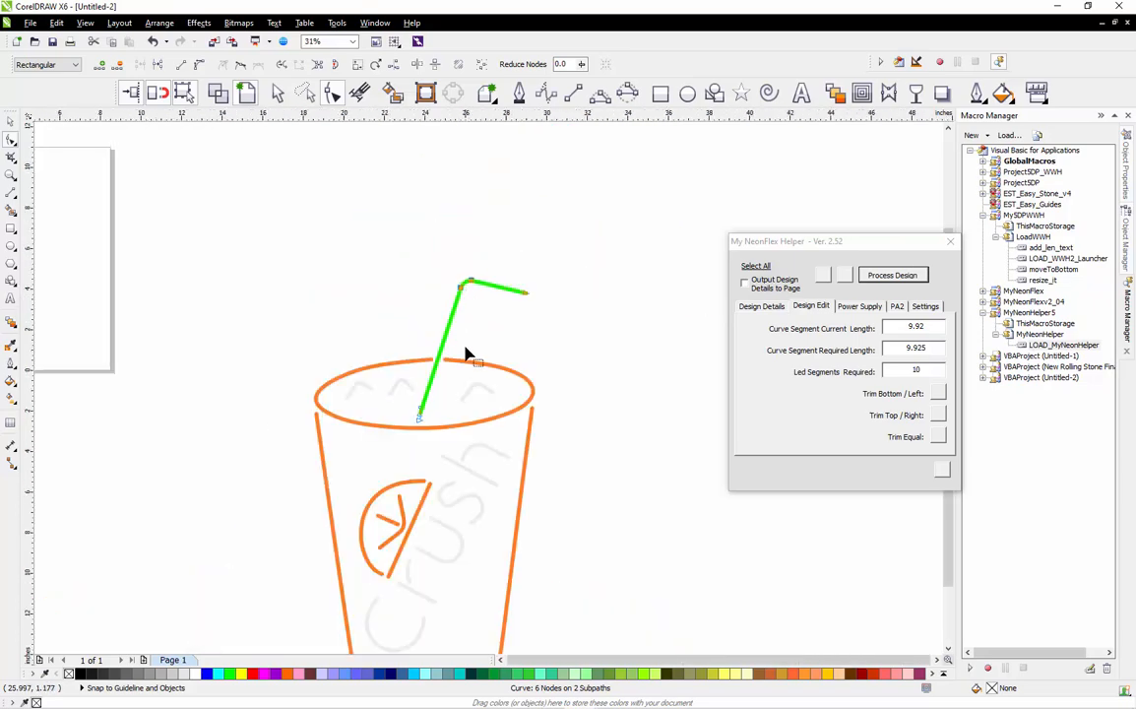
{"action": "scroll", "coordinate": [454, 388], "scroll_direction": "up", "scroll_amount": 2}
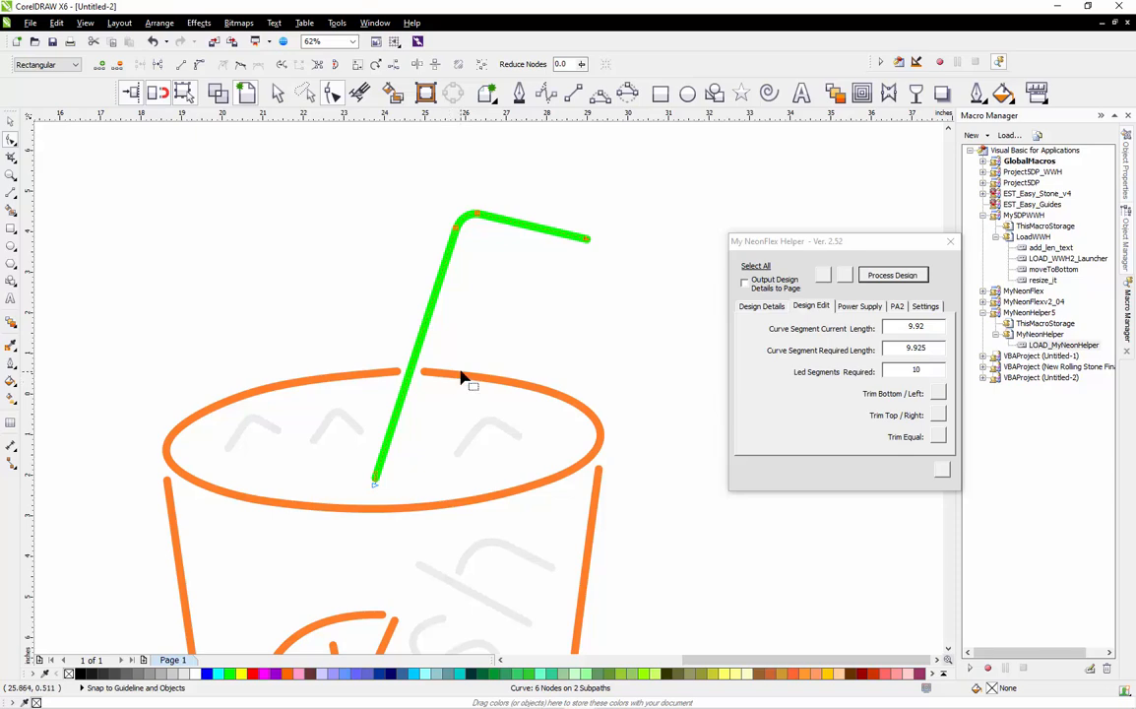
{"action": "left_click", "coordinate": [375, 488]}
{"action": "scroll", "coordinate": [375, 493], "scroll_direction": "up", "scroll_amount": 2}
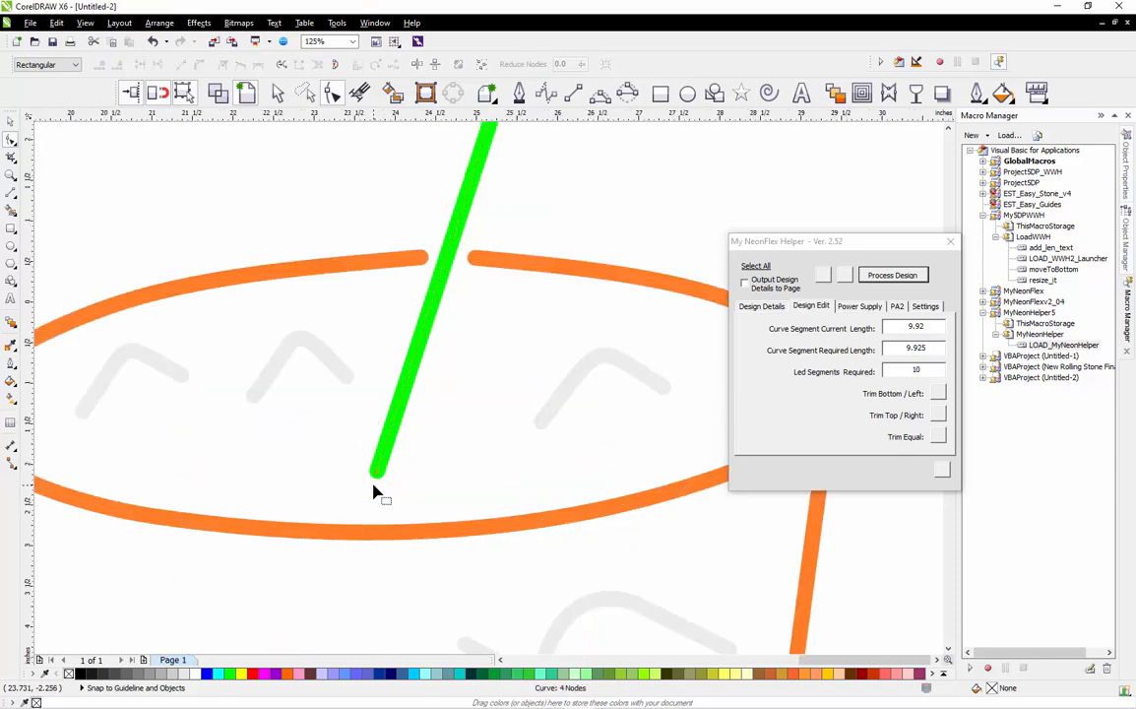
{"action": "scroll", "coordinate": [380, 490], "scroll_direction": "down", "scroll_amount": 2}
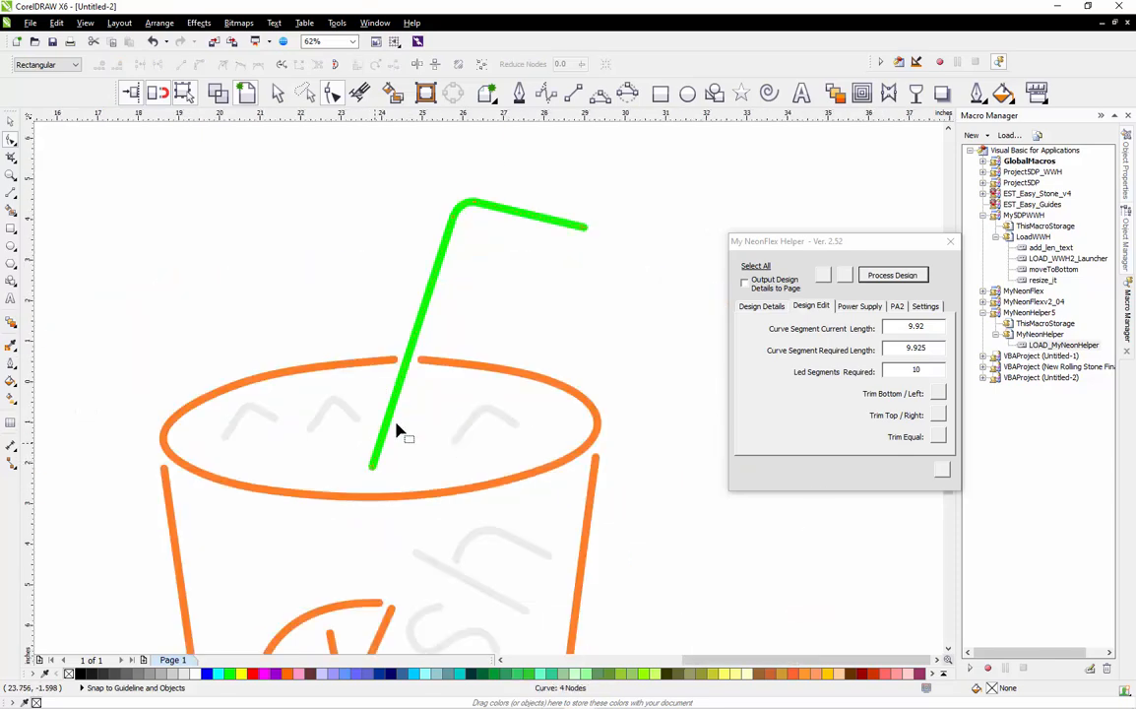
Pull both open ends of the orange rim curve back from the straw and delete the leftover end node, bringing the length to about 22.82 inches.
{"action": "left_click", "coordinate": [519, 382]}
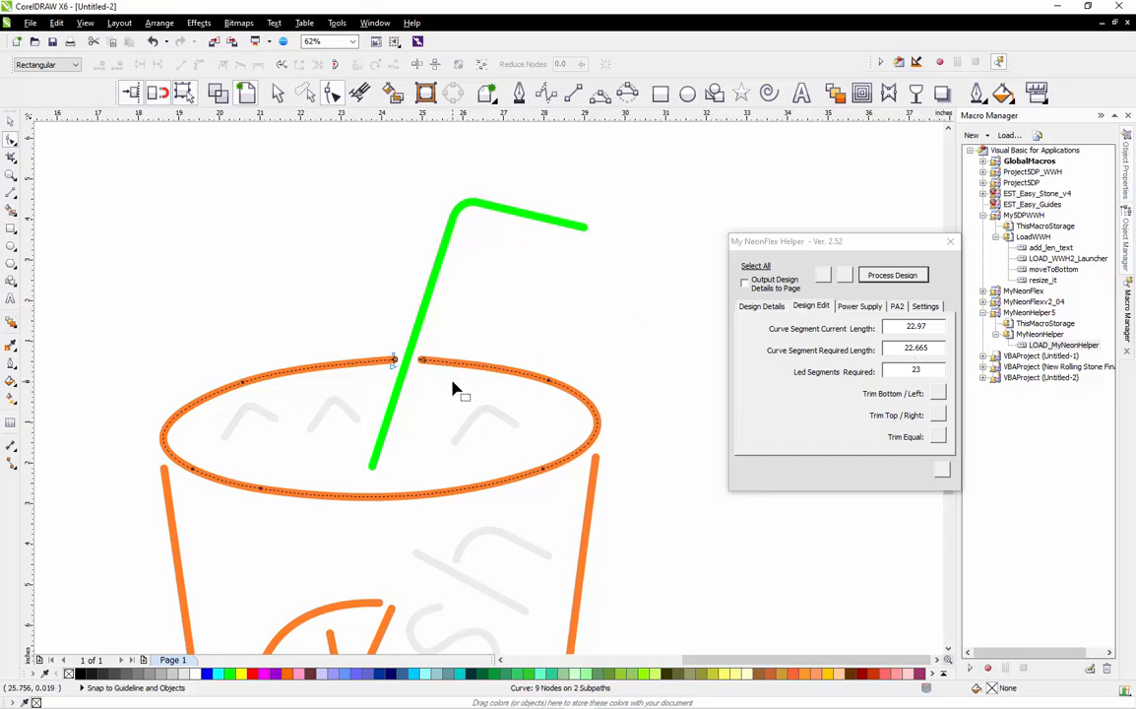
{"action": "scroll", "coordinate": [428, 373], "scroll_direction": "up", "scroll_amount": 4}
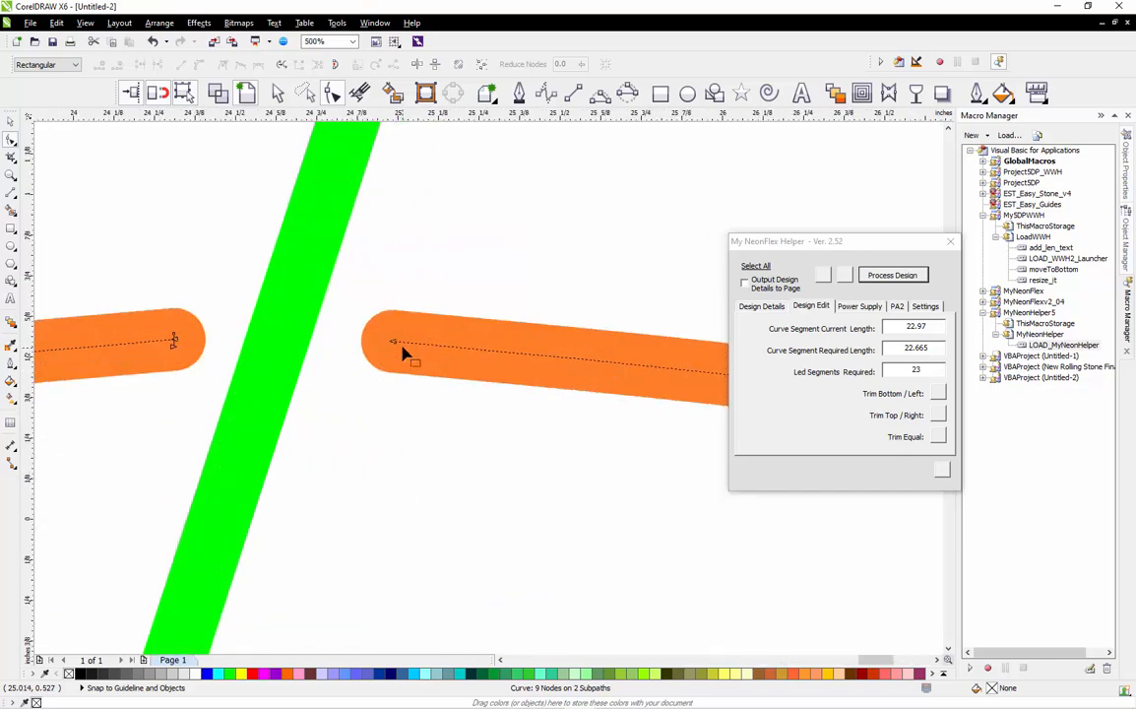
{"action": "left_click_drag", "start_coordinate": [394, 345], "coordinate": [413, 340]}
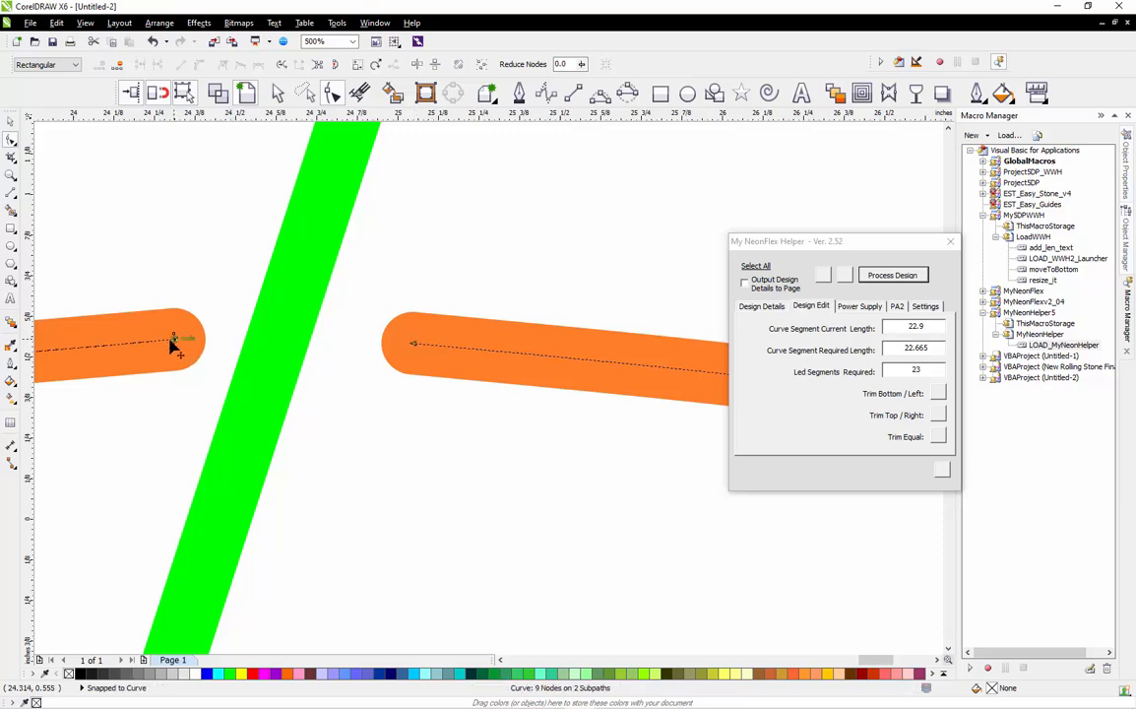
{"action": "left_click_drag", "start_coordinate": [172, 342], "coordinate": [149, 341]}
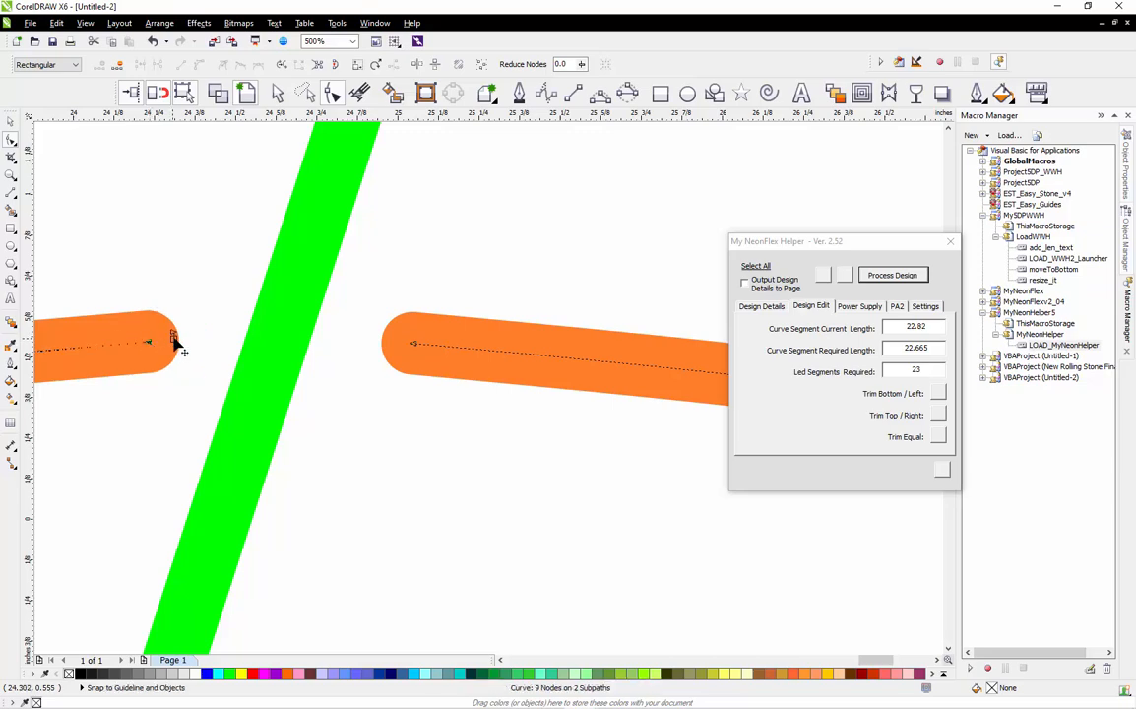
{"action": "left_click", "coordinate": [174, 338]}
{"action": "key", "text": "Delete"}
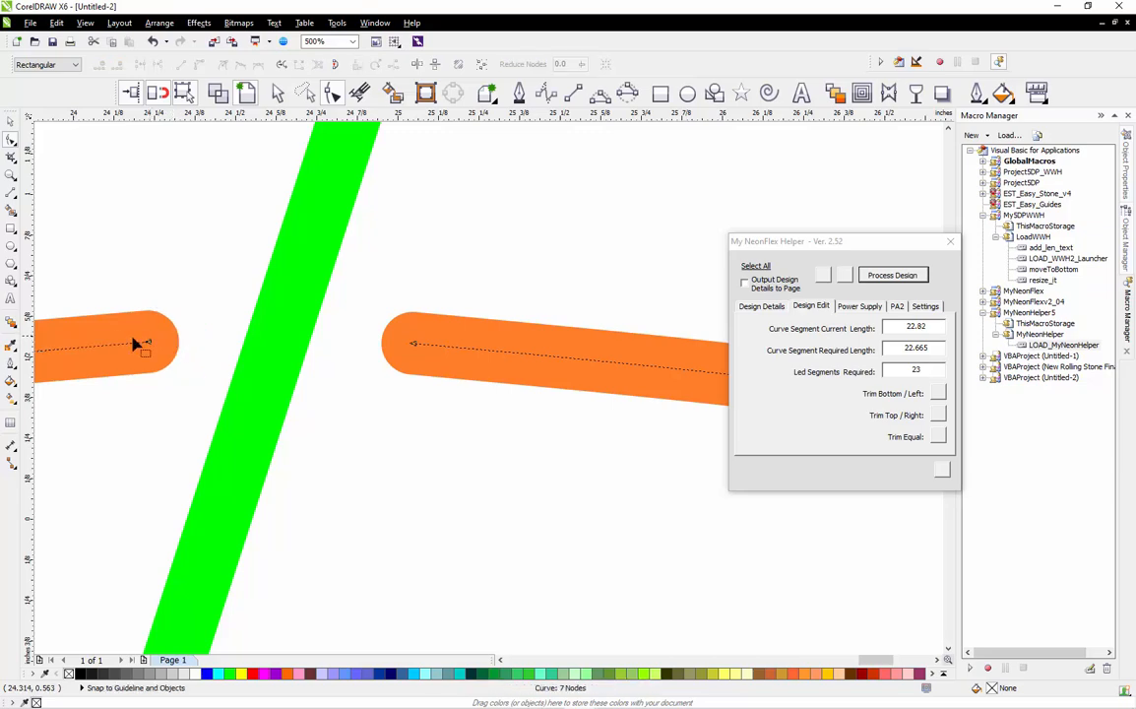
Reposition the rim's two end nodes closer to the straw on either side, bringing the curve length to about 23.09 inches.
{"action": "left_click_drag", "start_coordinate": [147, 341], "coordinate": [127, 345]}
{"action": "left_click", "coordinate": [129, 350]}
{"action": "left_click_drag", "start_coordinate": [119, 349], "coordinate": [188, 347]}
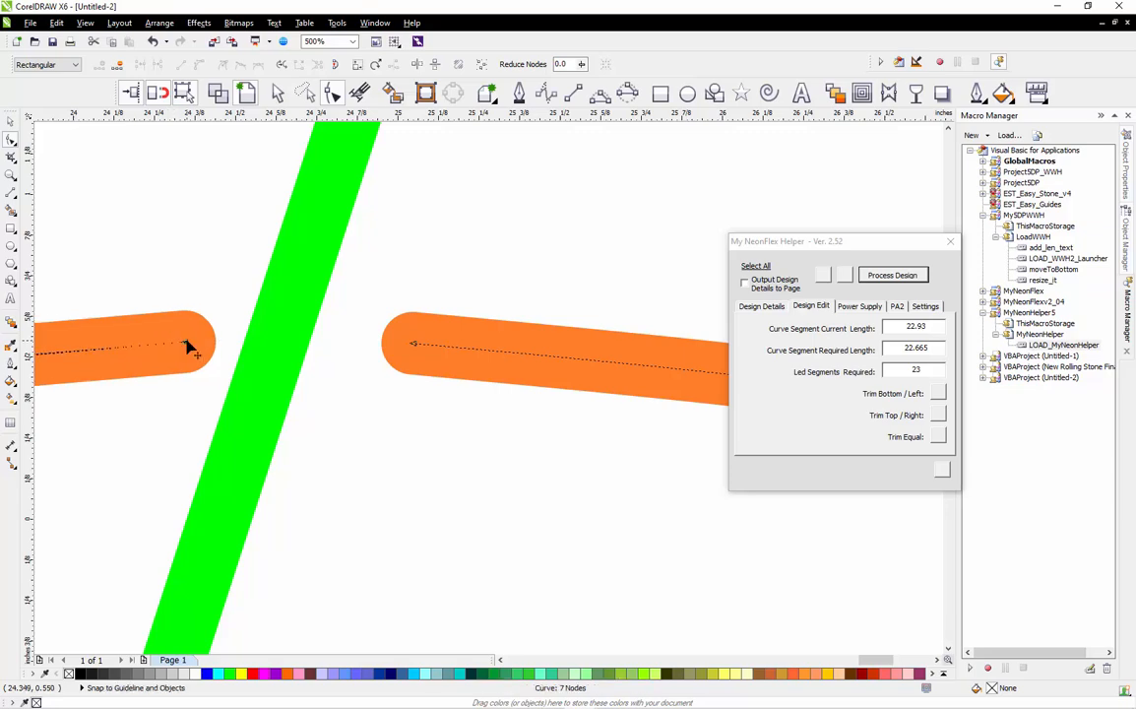
{"action": "left_click", "coordinate": [413, 346]}
{"action": "left_click_drag", "start_coordinate": [414, 347], "coordinate": [365, 345]}
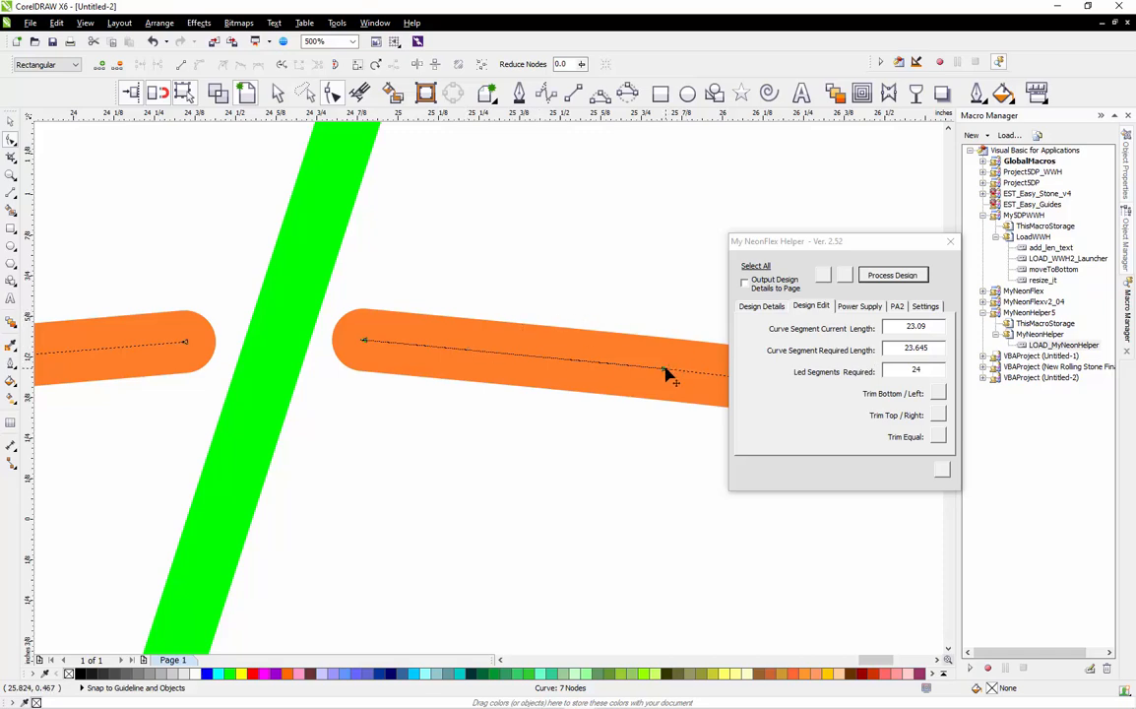
Pull the right-hand side of the rim inward, bringing the curve length to about 22.82 inches.
{"action": "left_click_drag", "start_coordinate": [664, 374], "coordinate": [645, 435]}
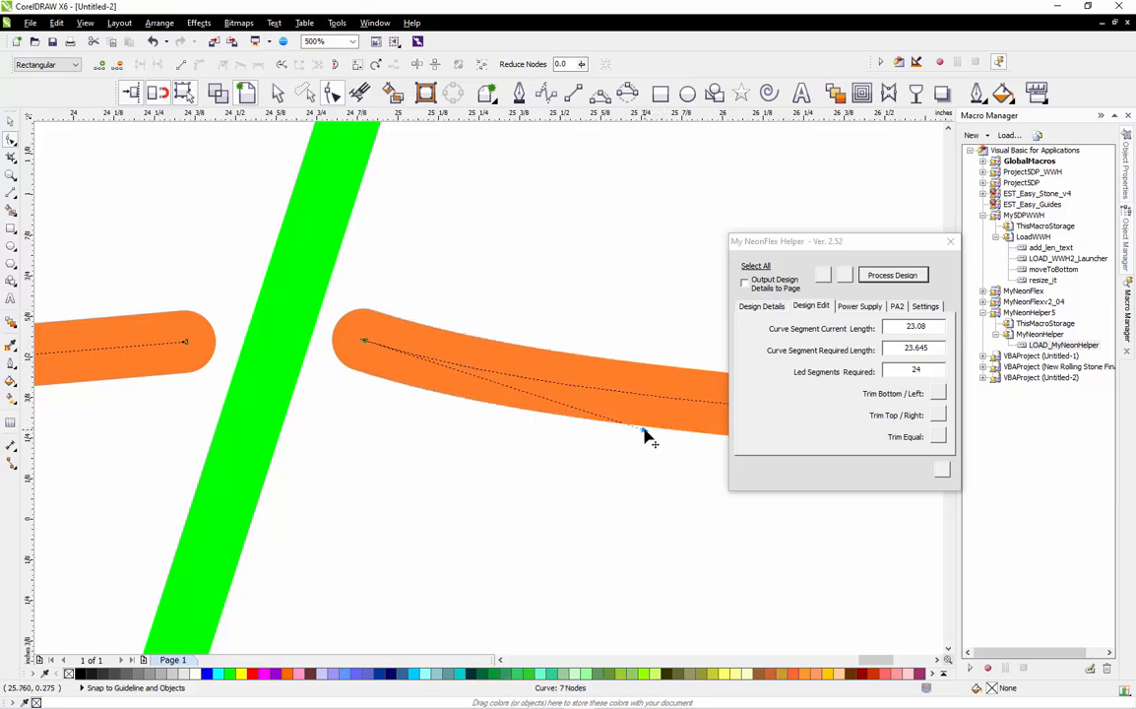
{"action": "key", "text": "ctrl+z"}
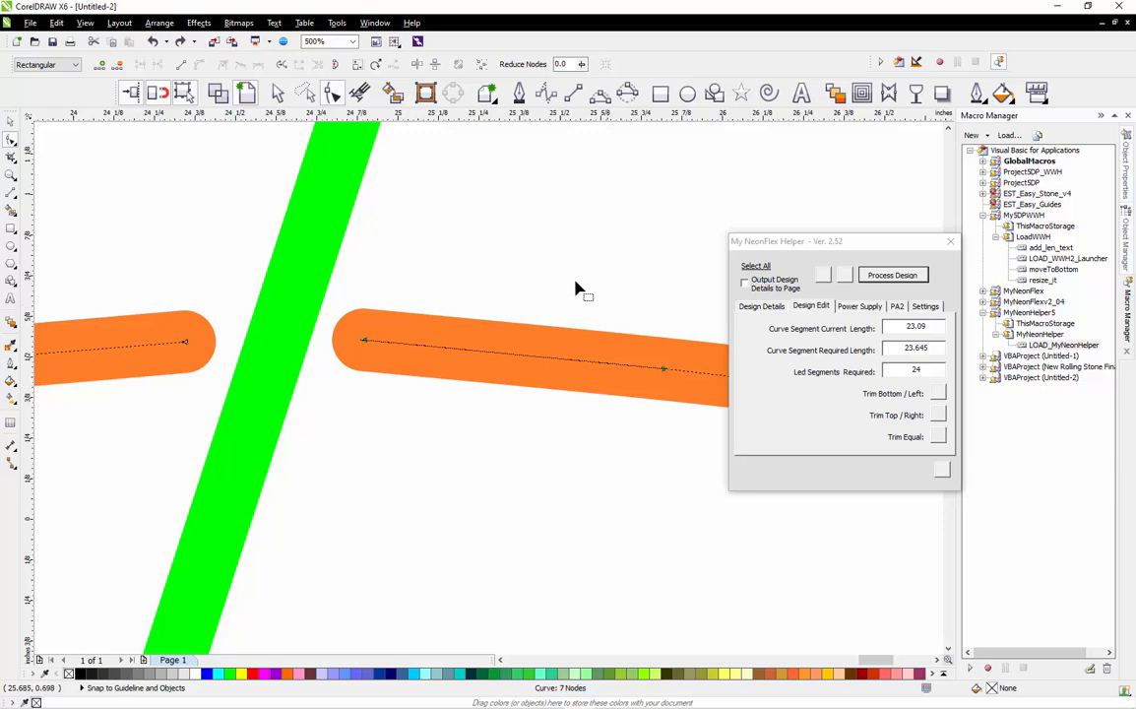
{"action": "scroll", "coordinate": [520, 278], "scroll_direction": "right", "scroll_amount": 3}
{"action": "scroll", "coordinate": [517, 278], "scroll_direction": "down", "scroll_amount": 4}
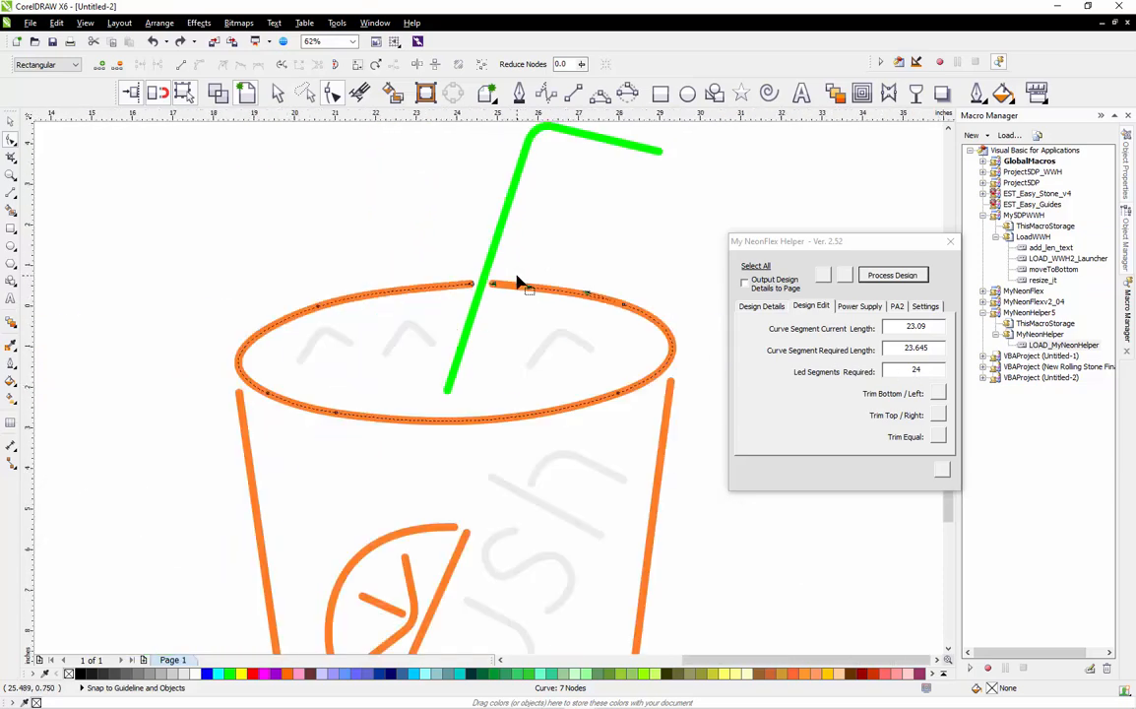
{"action": "scroll", "coordinate": [661, 375], "scroll_direction": "up", "scroll_amount": 2}
{"action": "left_click", "coordinate": [724, 186]}
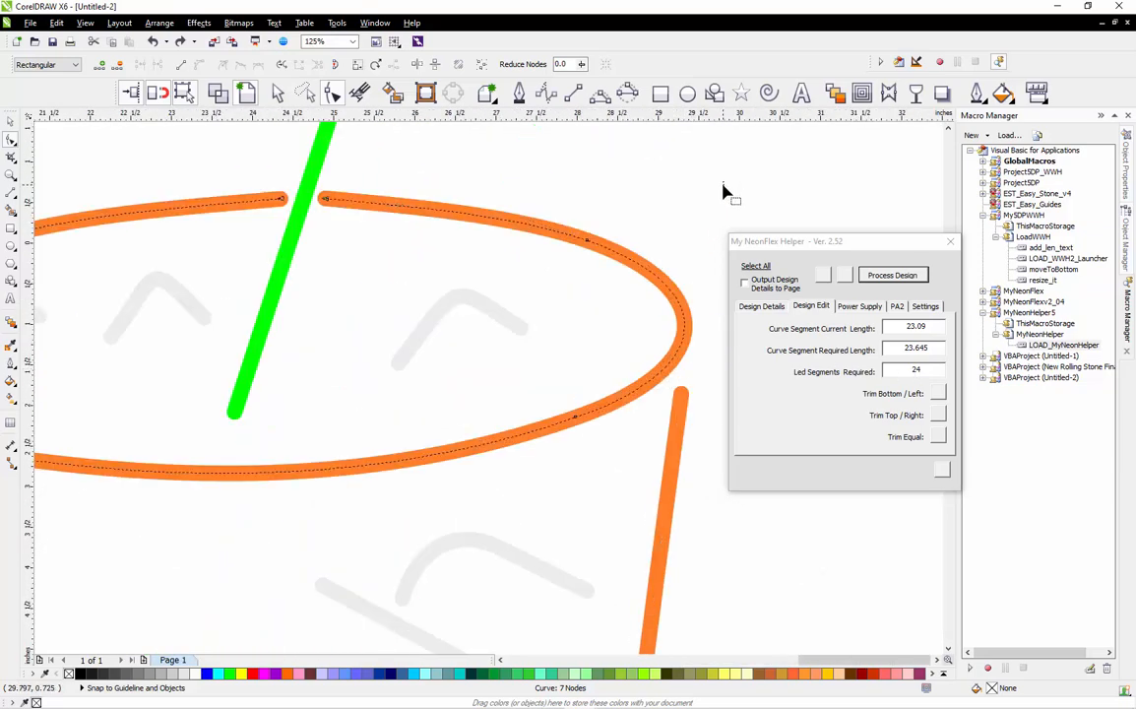
{"action": "left_click_drag", "start_coordinate": [720, 250], "coordinate": [672, 330]}
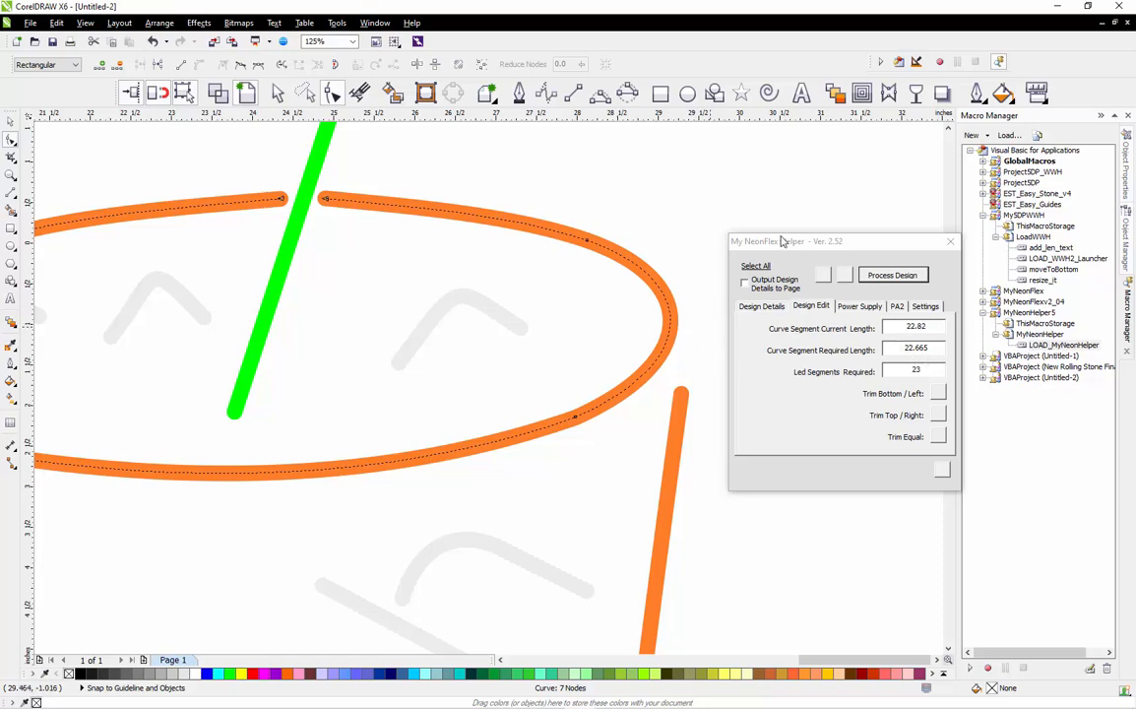
Delete the extra node on the rim's lower left curve and reshape the left side to a curve length of about 22.7 inches.
{"action": "scroll", "coordinate": [685, 286], "scroll_direction": "down", "scroll_amount": 4}
{"action": "scroll", "coordinate": [493, 315], "scroll_direction": "up", "scroll_amount": 4}
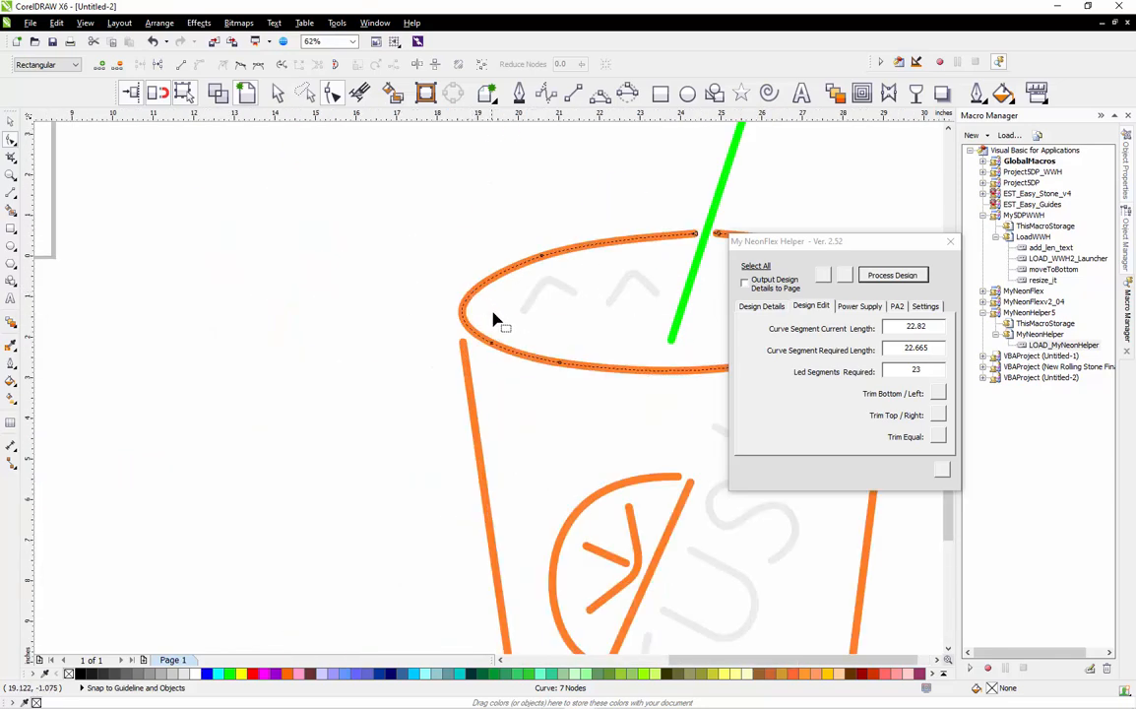
{"action": "left_click_drag", "start_coordinate": [362, 229], "coordinate": [535, 398]}
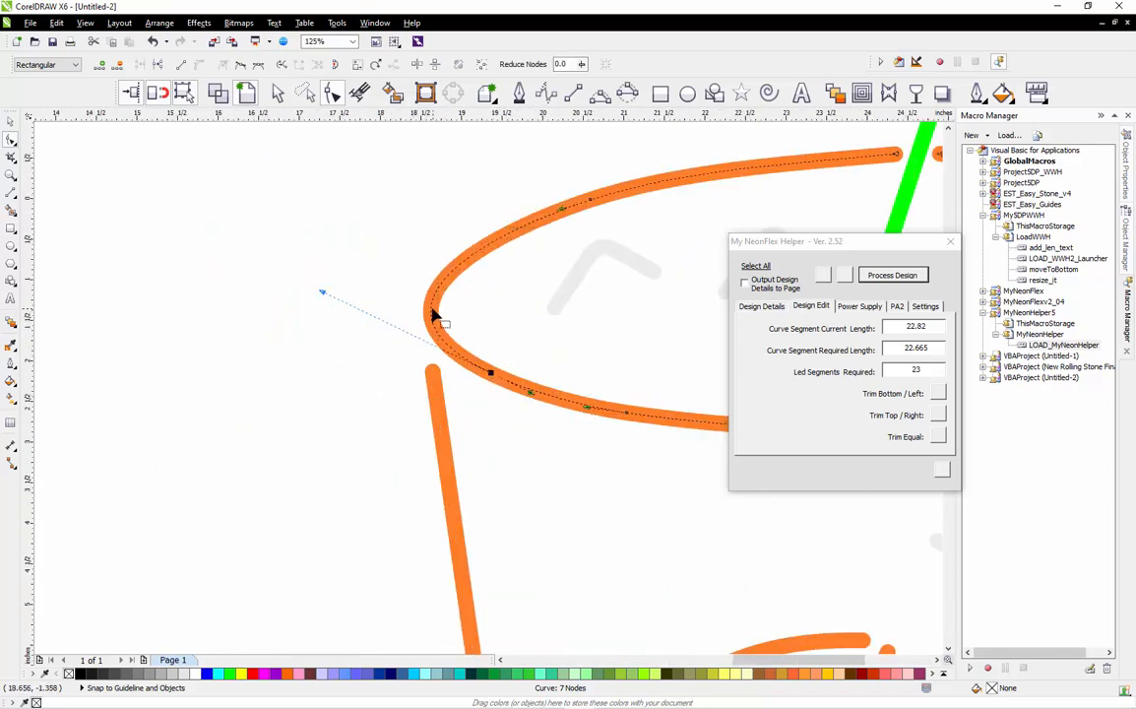
{"action": "left_click_drag", "start_coordinate": [435, 314], "coordinate": [440, 316]}
{"action": "left_click_drag", "start_coordinate": [437, 308], "coordinate": [438, 309]}
{"action": "double_click", "coordinate": [491, 376]}
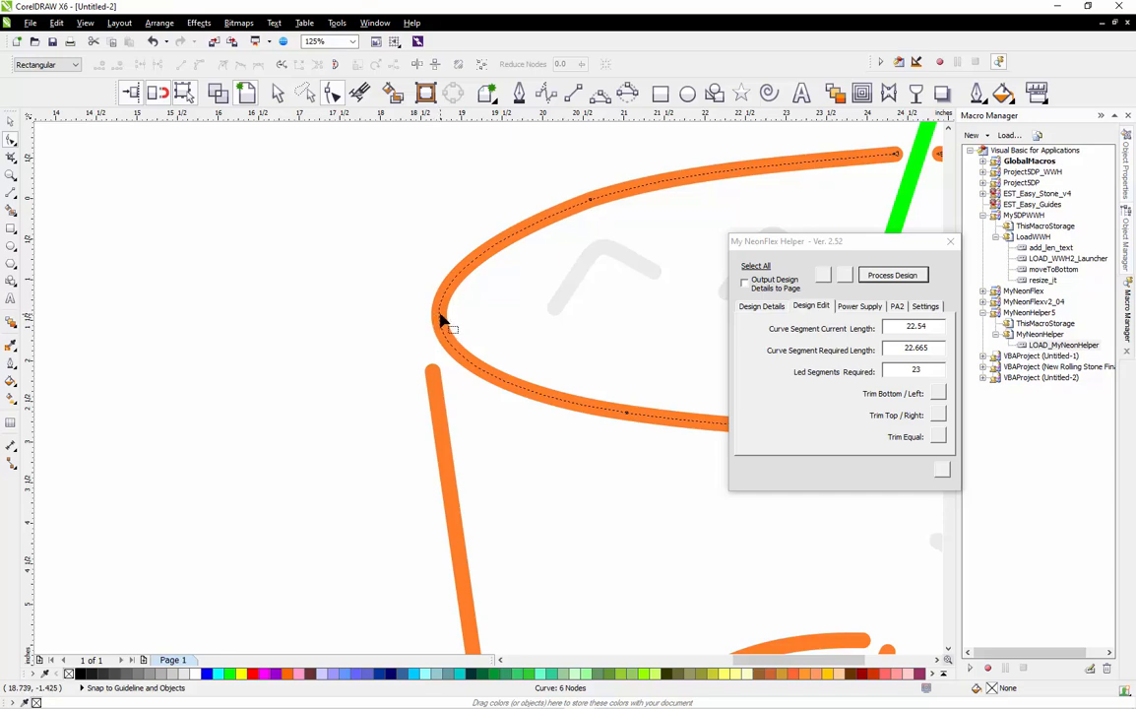
{"action": "left_click_drag", "start_coordinate": [441, 320], "coordinate": [434, 321]}
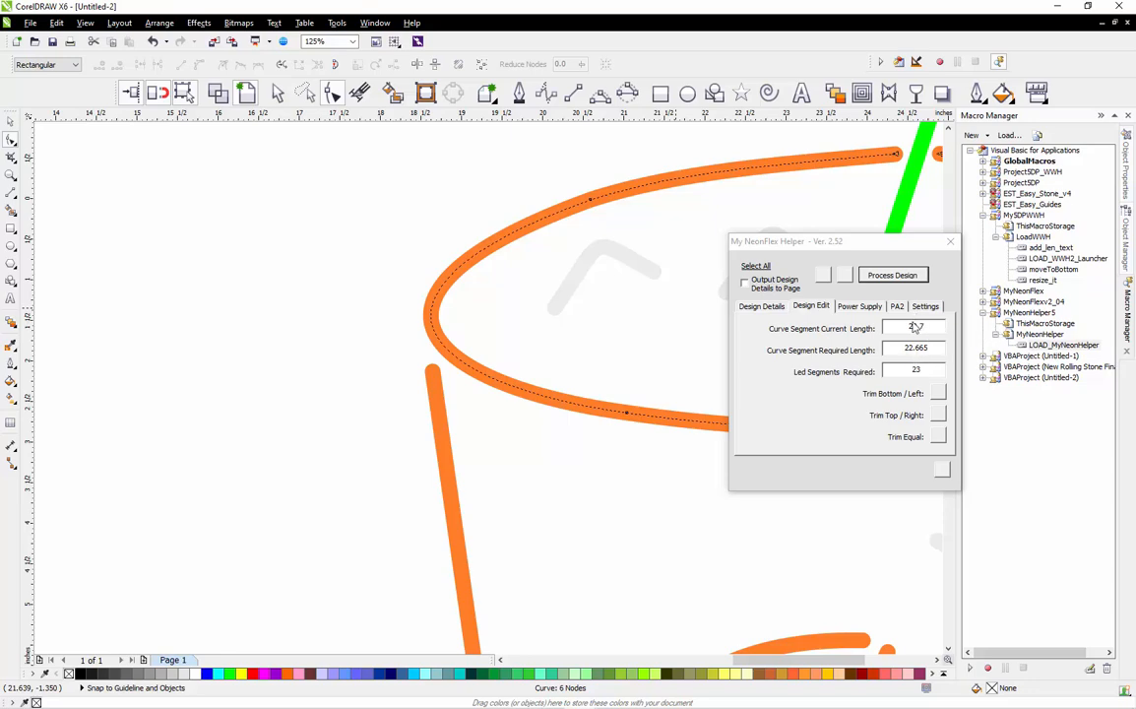
Move the cup body's upper right end node slightly in and up, bringing the curve length to about 32.45 inches, and deselect the curve.
{"action": "scroll", "coordinate": [393, 317], "scroll_direction": "down", "scroll_amount": 2}
{"action": "scroll", "coordinate": [665, 336], "scroll_direction": "up", "scroll_amount": 1}
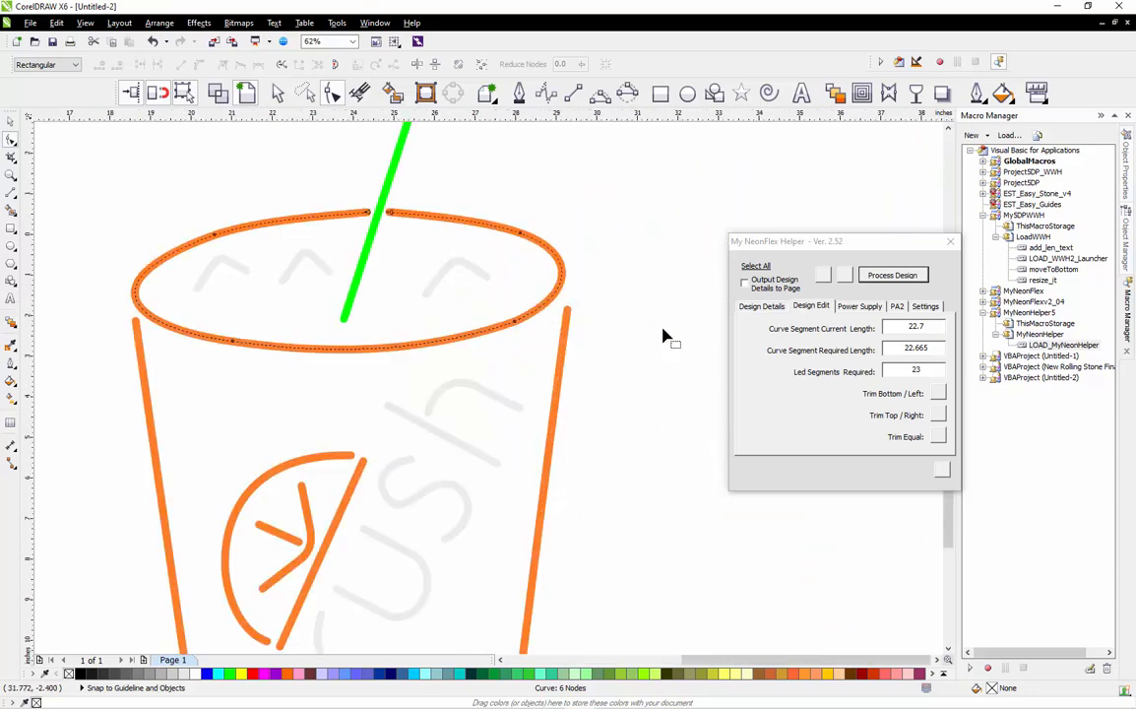
{"action": "scroll", "coordinate": [603, 325], "scroll_direction": "up", "scroll_amount": 1}
{"action": "left_click", "coordinate": [534, 299]}
{"action": "left_click_drag", "start_coordinate": [534, 299], "coordinate": [523, 293]}
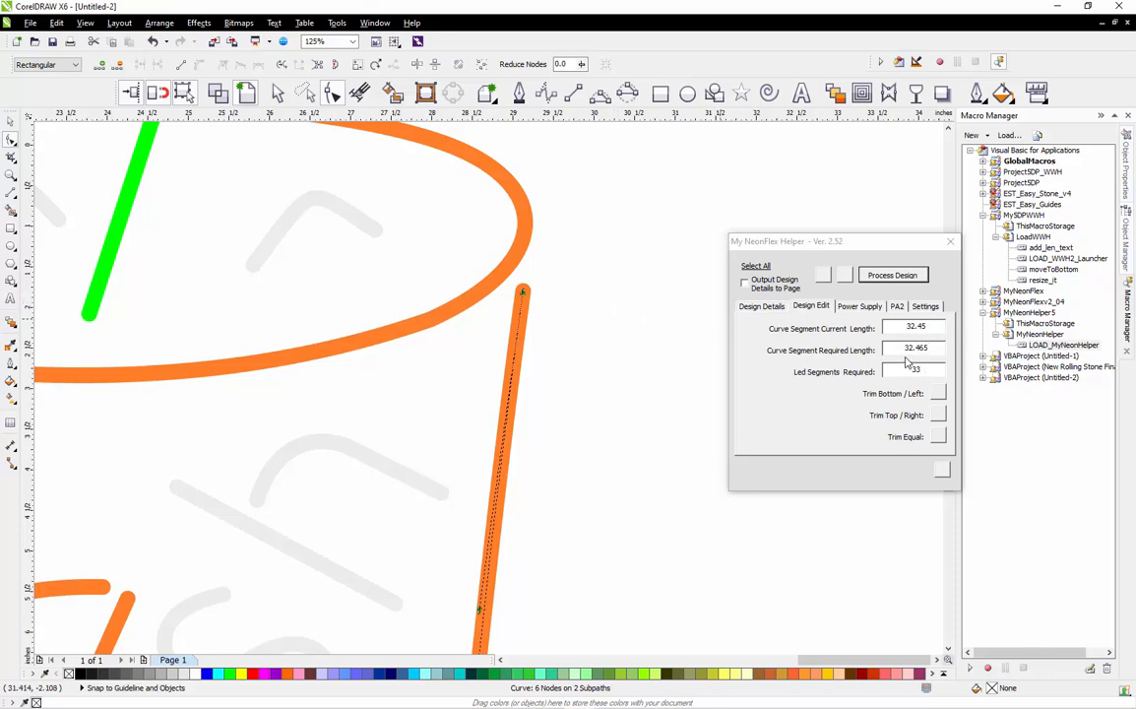
{"action": "scroll", "coordinate": [694, 347], "scroll_direction": "down", "scroll_amount": 2}
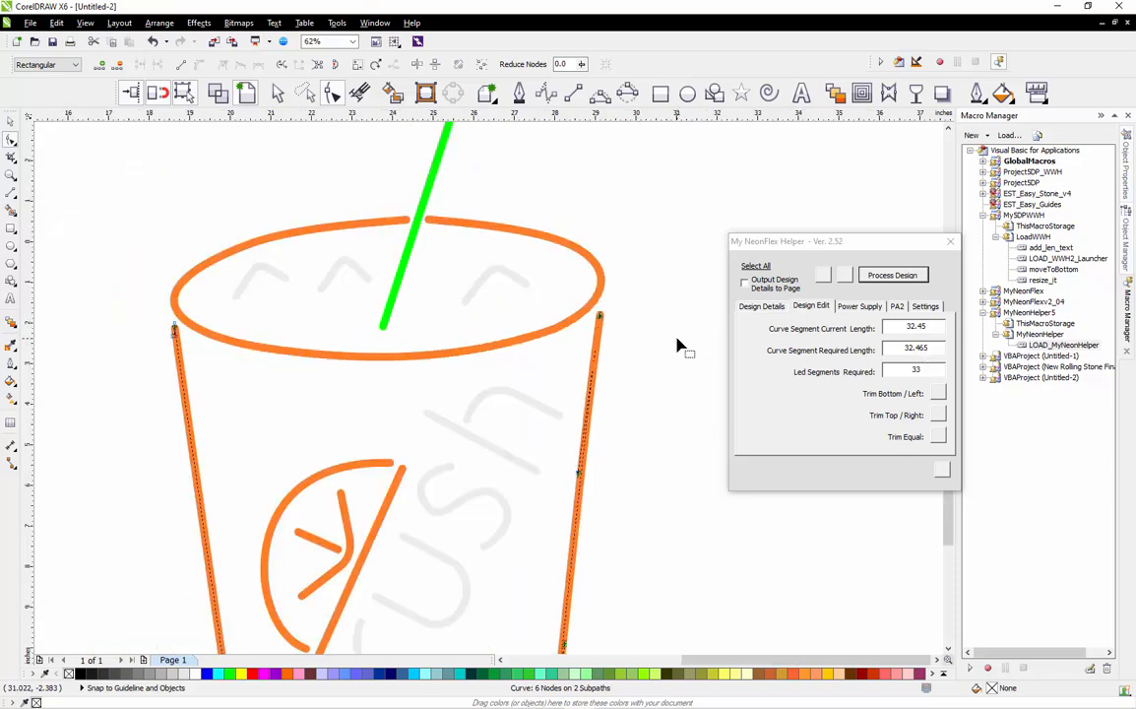
{"action": "scroll", "coordinate": [551, 354], "scroll_direction": "up", "scroll_amount": 1}
{"action": "scroll", "coordinate": [548, 344], "scroll_direction": "down", "scroll_amount": 1}
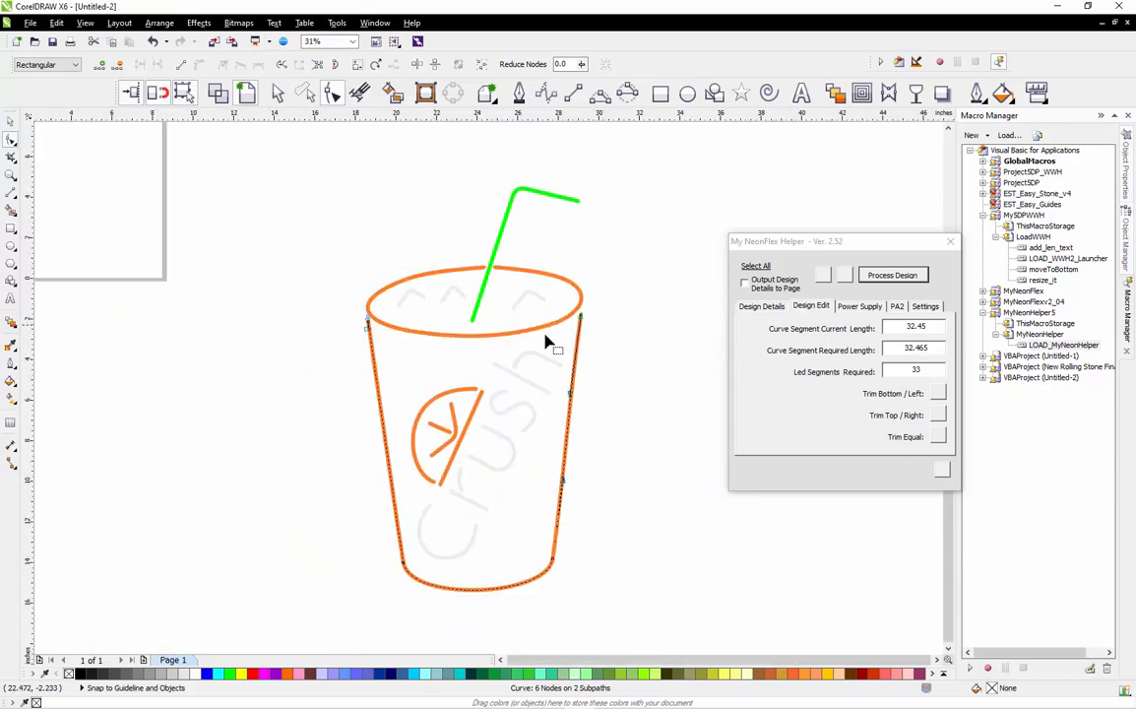
{"action": "scroll", "coordinate": [614, 374], "scroll_direction": "up", "scroll_amount": 1}
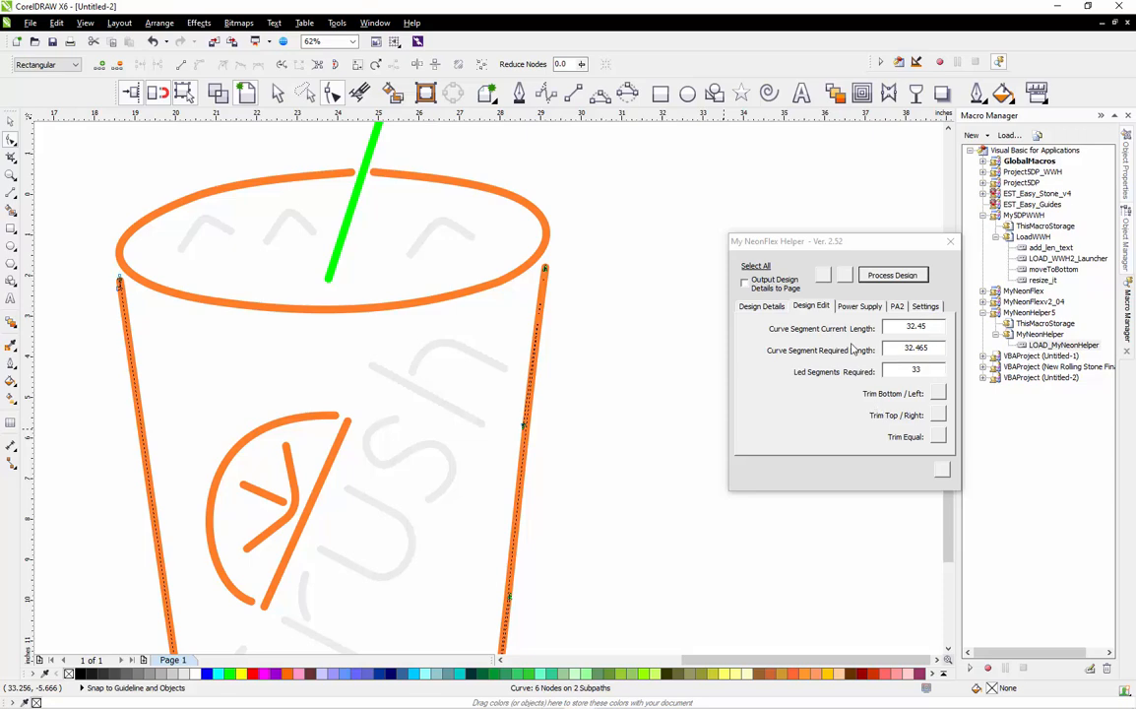
{"action": "left_click", "coordinate": [11, 122]}
{"action": "left_click", "coordinate": [588, 277]}
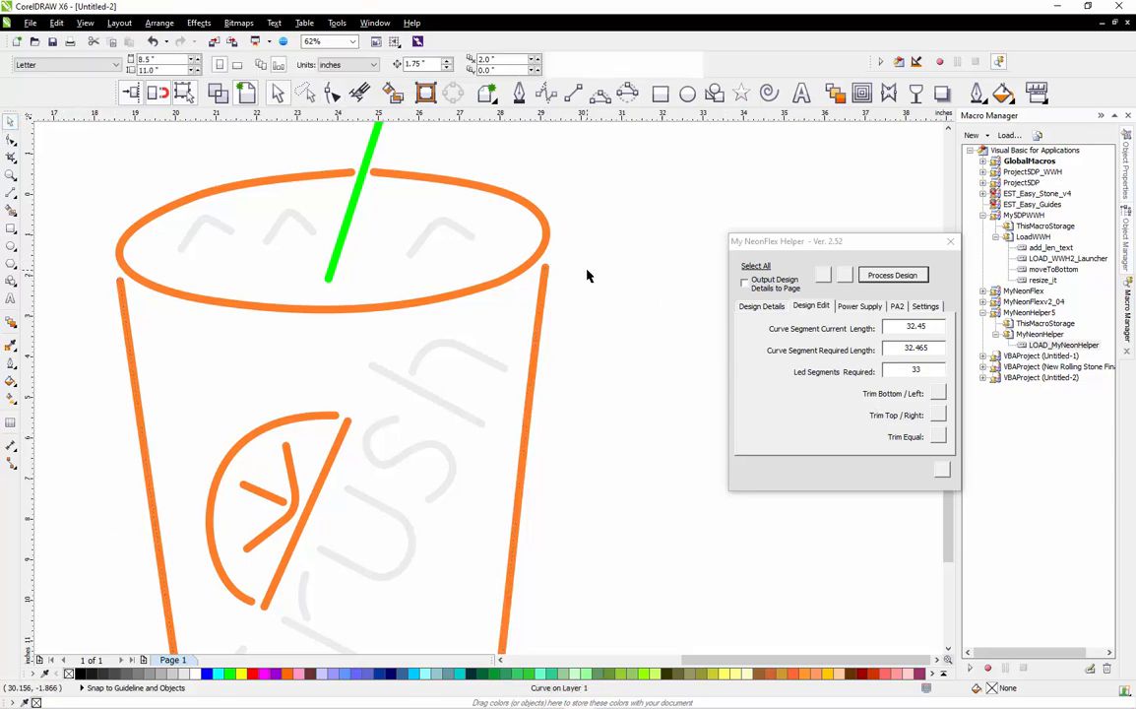
Select the leftmost grey ice mark inside the rim and scale it proportionally to a curve length of about 2.04 inches.
{"action": "scroll", "coordinate": [588, 276], "scroll_direction": "down", "scroll_amount": 1}
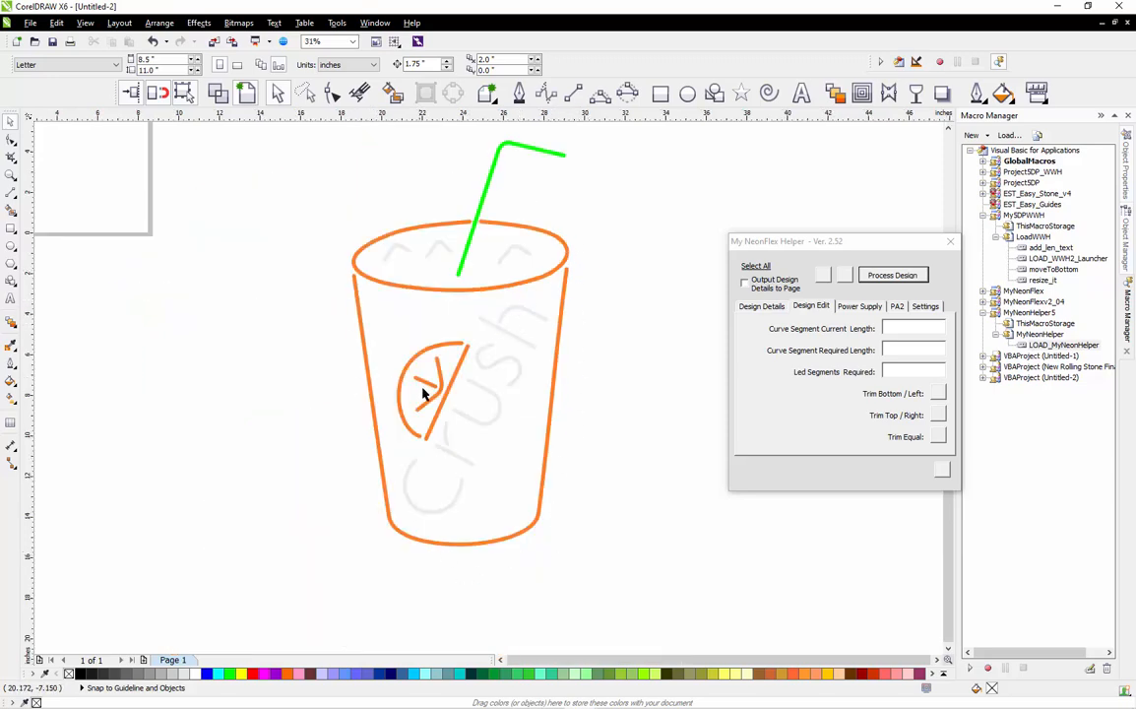
{"action": "scroll", "coordinate": [434, 394], "scroll_direction": "up", "scroll_amount": 1}
{"action": "scroll", "coordinate": [469, 392], "scroll_direction": "down", "scroll_amount": 1}
{"action": "scroll", "coordinate": [356, 217], "scroll_direction": "up", "scroll_amount": 1}
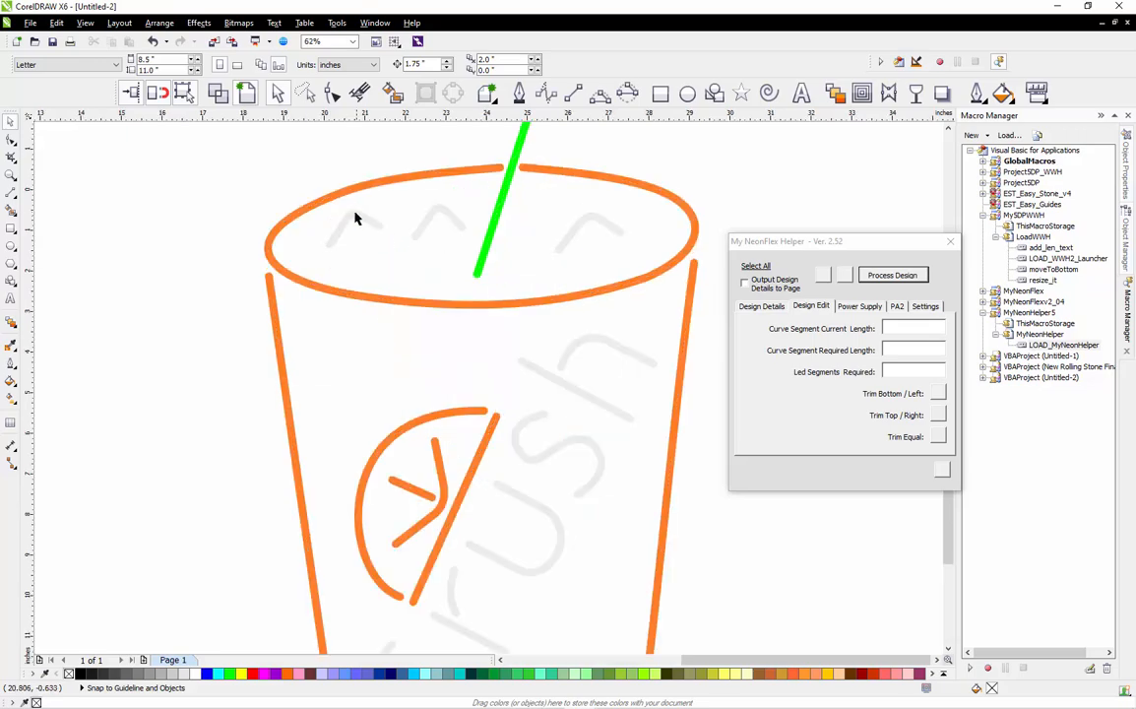
{"action": "left_click", "coordinate": [355, 211]}
{"action": "scroll", "coordinate": [355, 210], "scroll_direction": "up", "scroll_amount": 1}
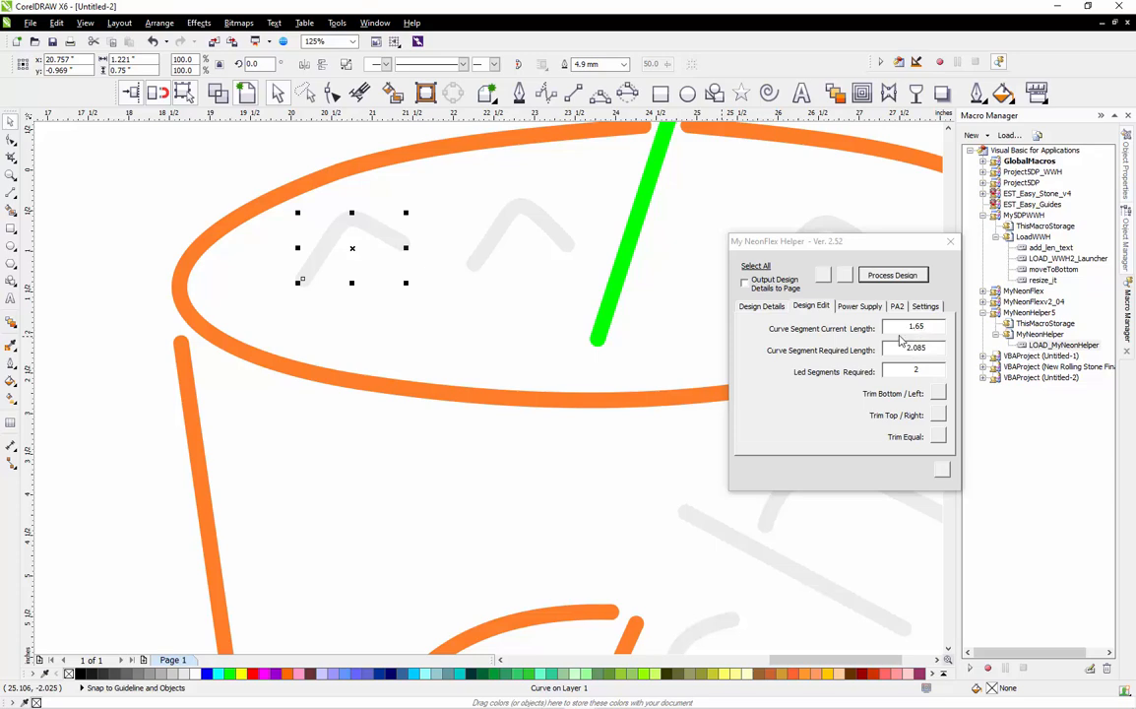
{"action": "left_click_drag", "start_coordinate": [406, 282], "coordinate": [422, 311]}
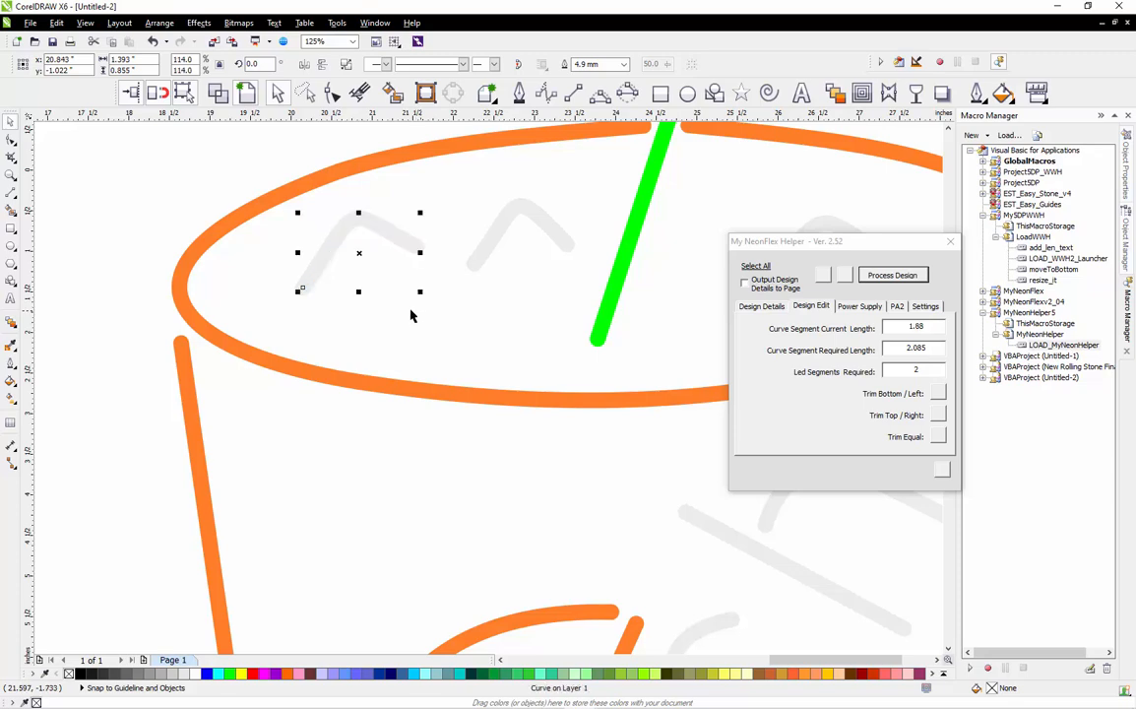
{"action": "left_click_drag", "start_coordinate": [299, 291], "coordinate": [284, 303]}
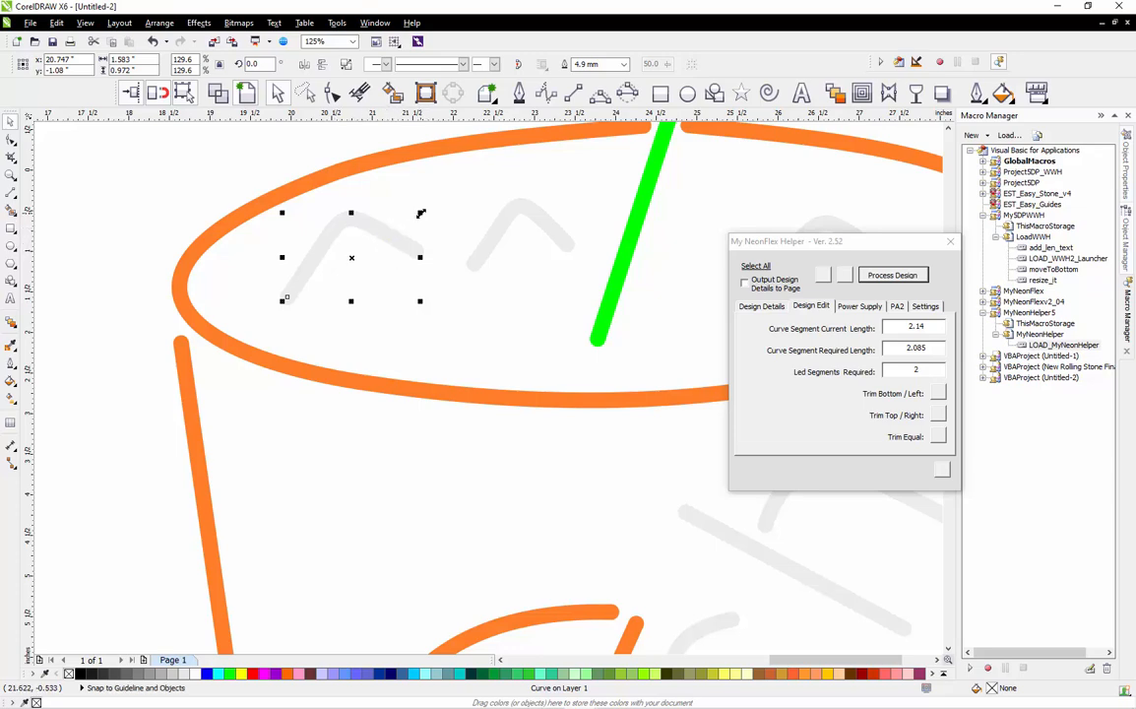
{"action": "left_click_drag", "start_coordinate": [421, 212], "coordinate": [416, 218]}
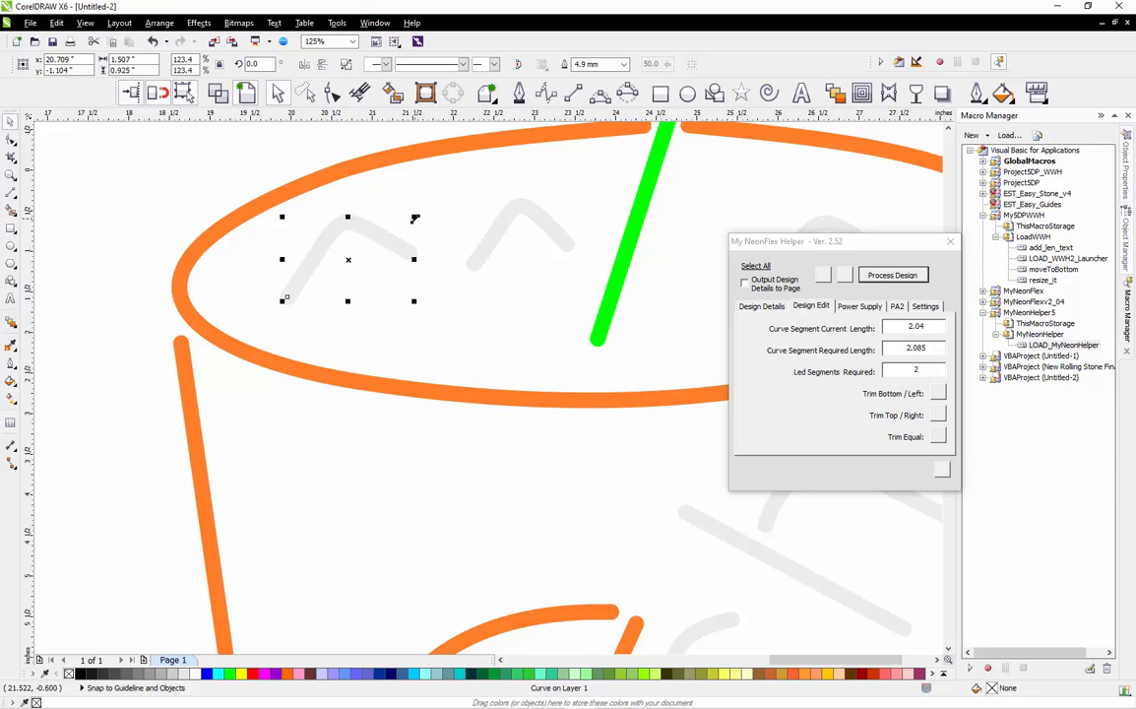
Fine-tune the scale of the leftmost ice mark to a curve length of about 2.08 inches and deselect it.
{"action": "scroll", "coordinate": [415, 218], "scroll_direction": "up", "scroll_amount": 2}
{"action": "left_click_drag", "start_coordinate": [411, 223], "coordinate": [414, 217]}
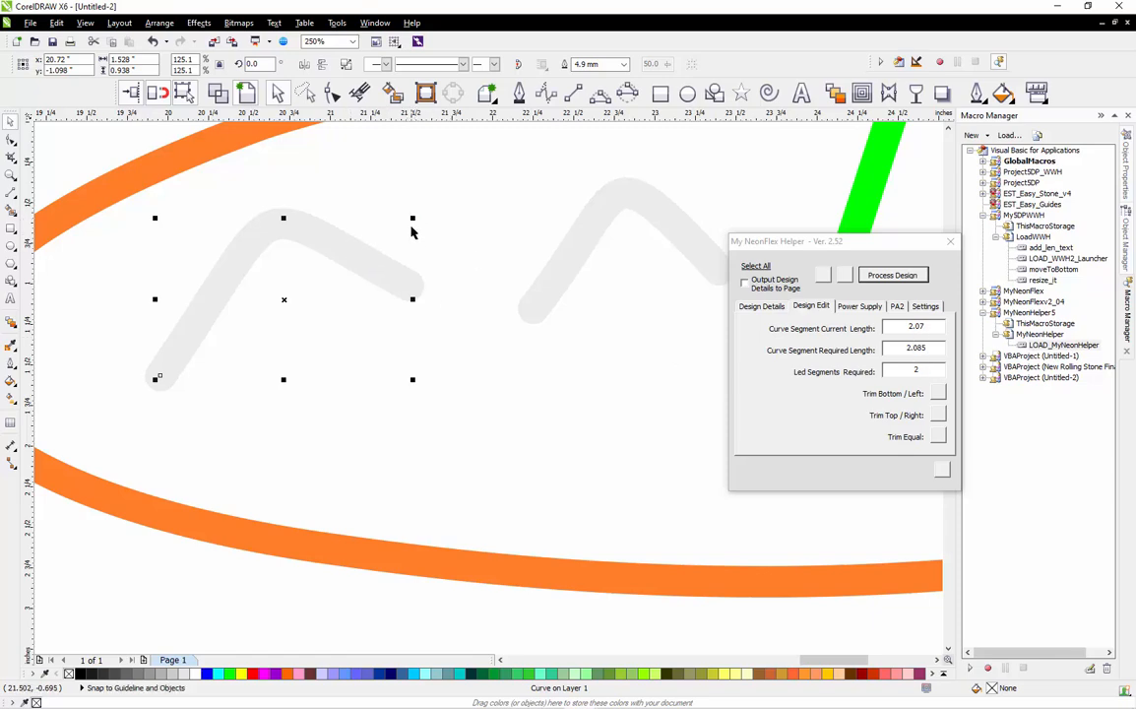
{"action": "left_click_drag", "start_coordinate": [412, 219], "coordinate": [417, 219]}
{"action": "left_click", "coordinate": [384, 271]}
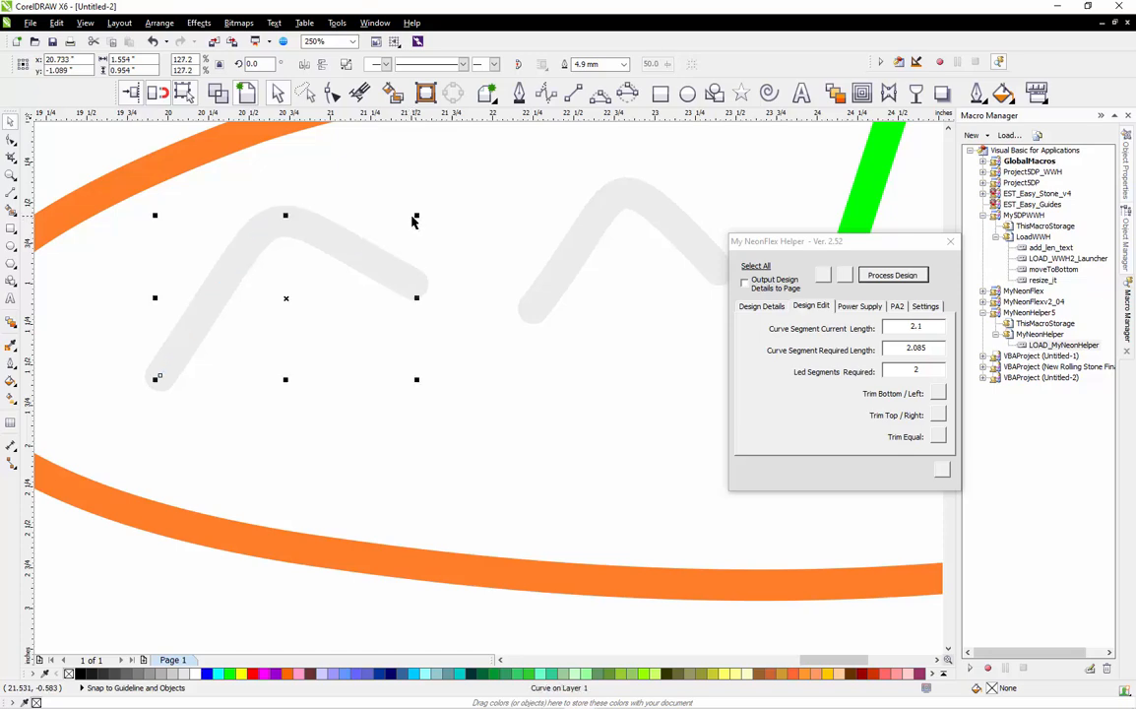
{"action": "scroll", "coordinate": [412, 222], "scroll_direction": "up", "scroll_amount": 2}
{"action": "left_click_drag", "start_coordinate": [419, 225], "coordinate": [413, 229]}
{"action": "scroll", "coordinate": [482, 286], "scroll_direction": "down", "scroll_amount": 3}
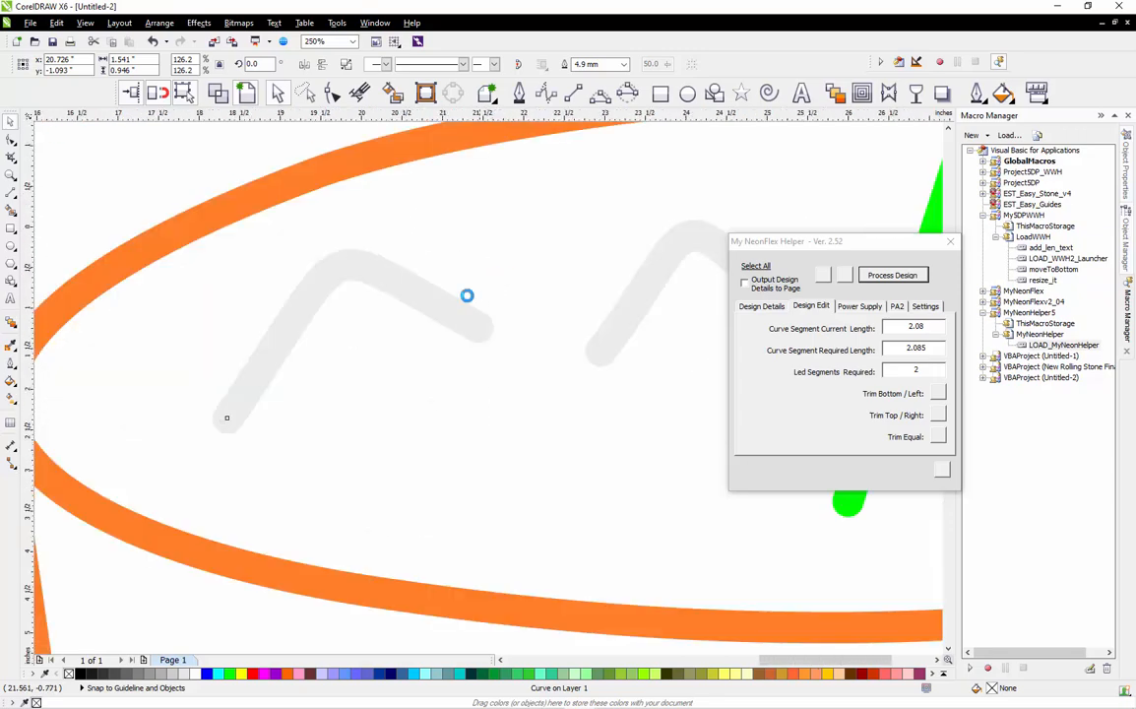
{"action": "left_click", "coordinate": [322, 213]}
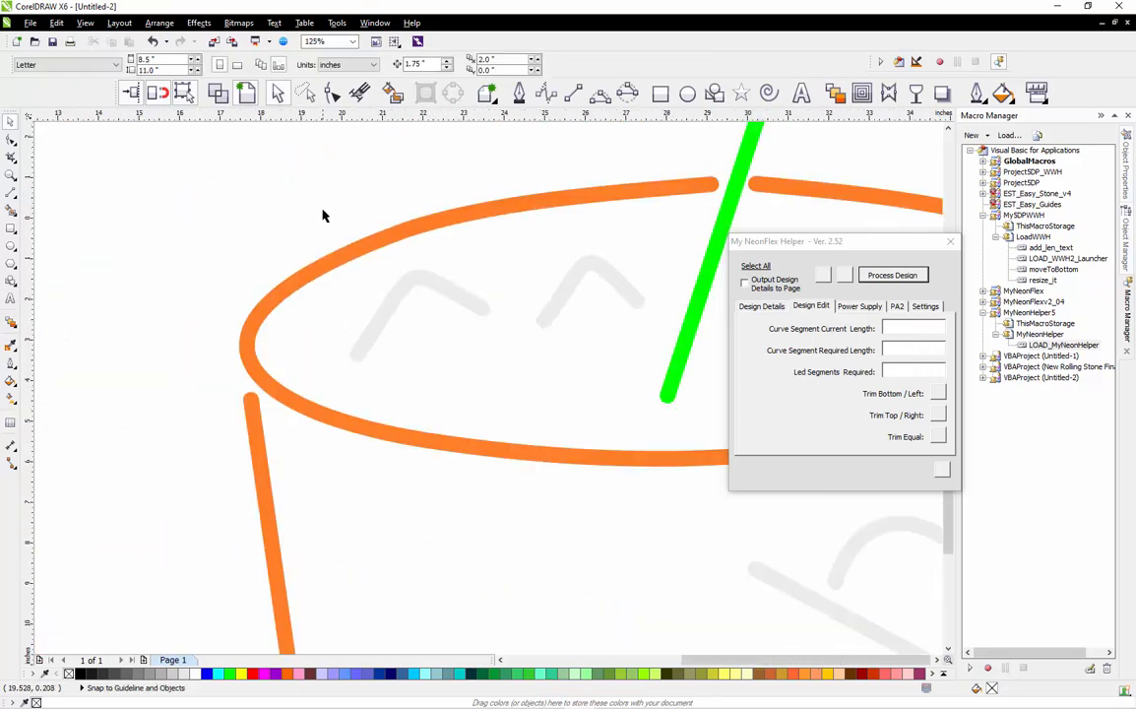
Replace the middle and right ice marks with copies of the resized left ice mark.
{"action": "scroll", "coordinate": [324, 212], "scroll_direction": "down", "scroll_amount": 1}
{"action": "left_click", "coordinate": [472, 246]}
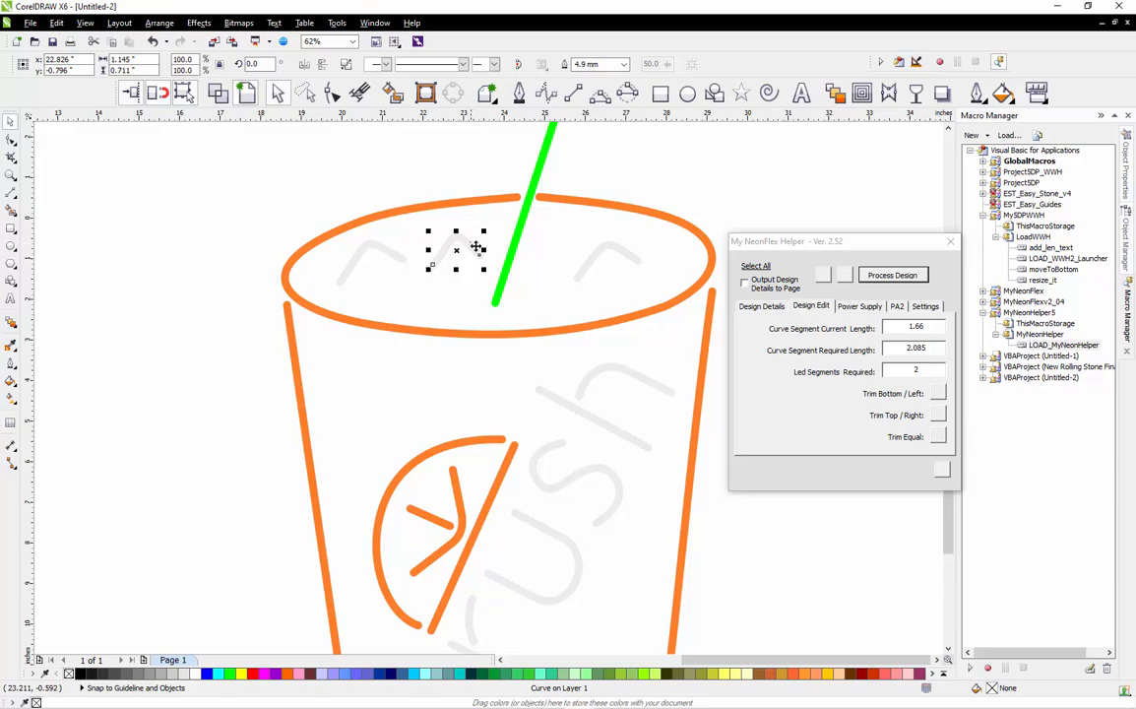
{"action": "key", "text": "Delete"}
{"action": "left_click", "coordinate": [603, 251]}
{"action": "key", "text": "Delete"}
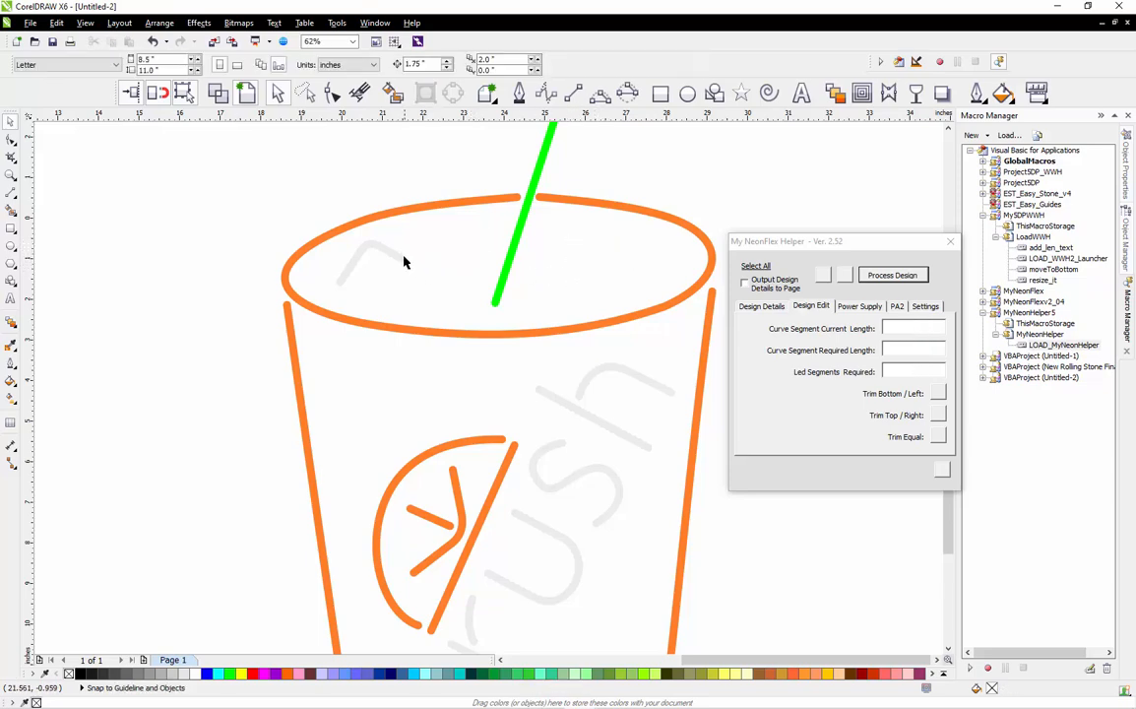
{"action": "left_click_drag", "start_coordinate": [403, 262], "coordinate": [663, 264]}
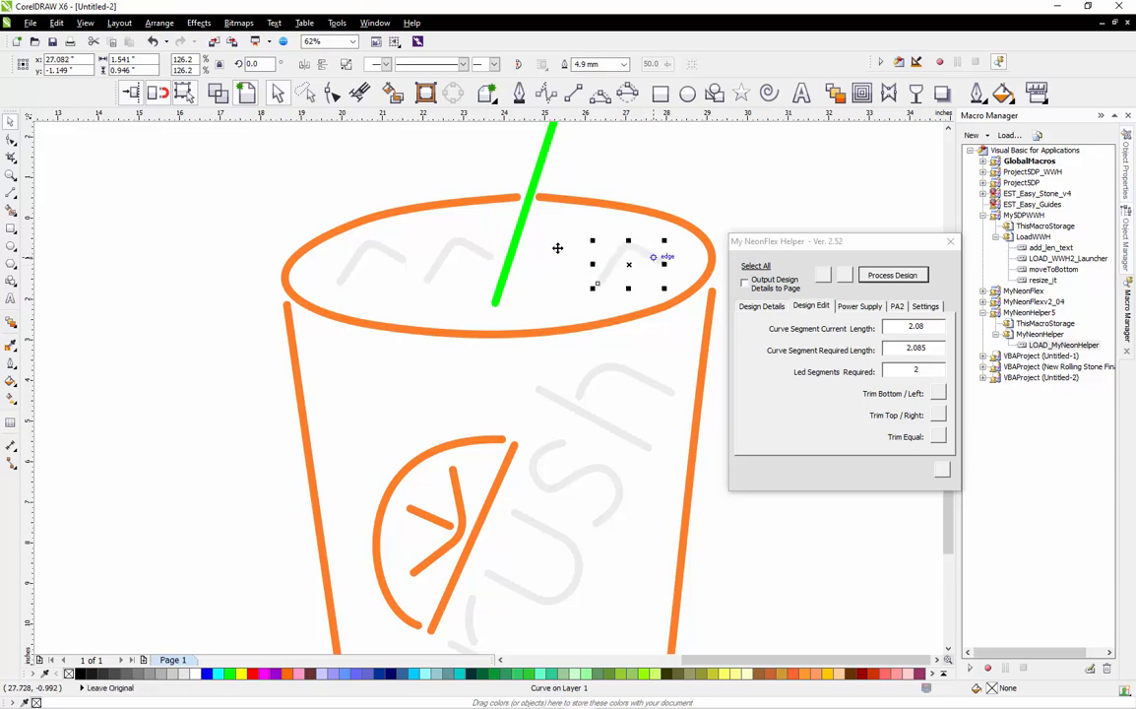
Check the current and required curve lengths of the cup body, rim and straw, and deselect everything.
{"action": "left_click", "coordinate": [302, 187]}
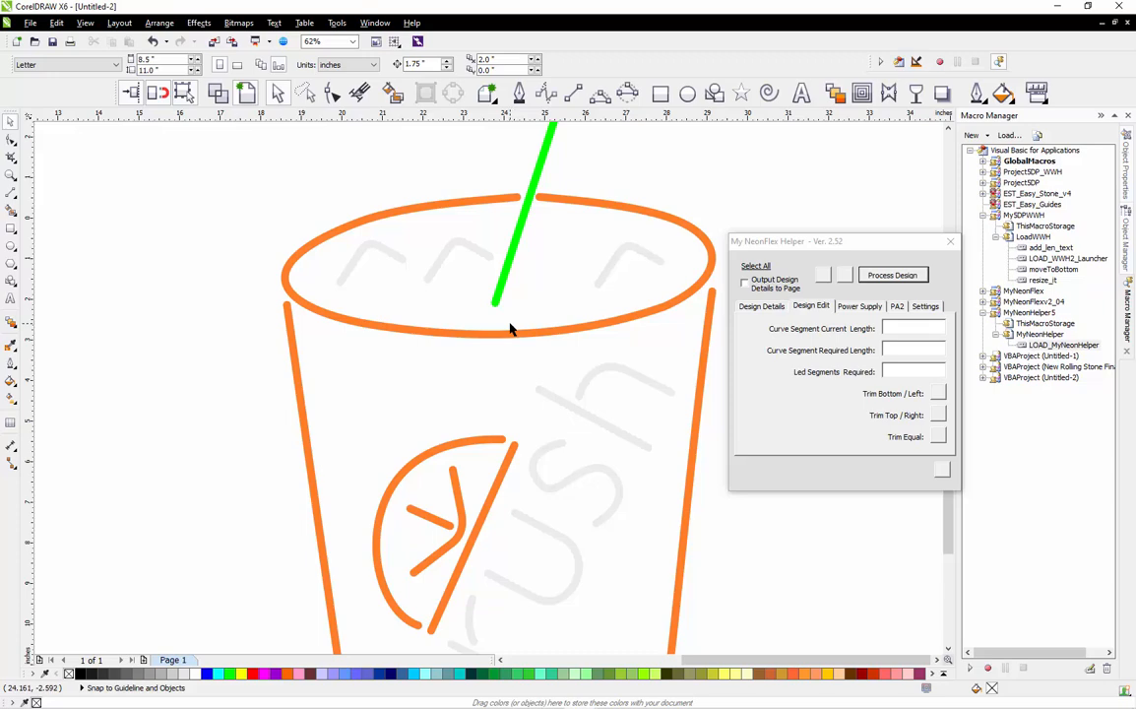
{"action": "scroll", "coordinate": [503, 273], "scroll_direction": "down", "scroll_amount": 2}
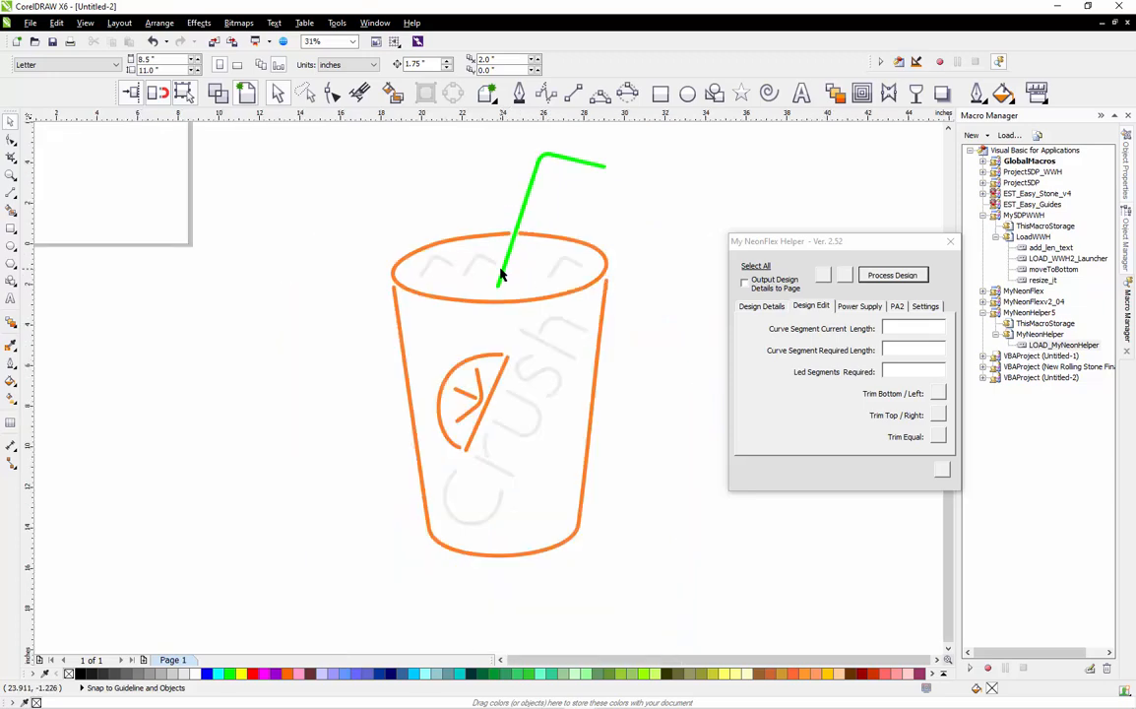
{"action": "left_click", "coordinate": [397, 314]}
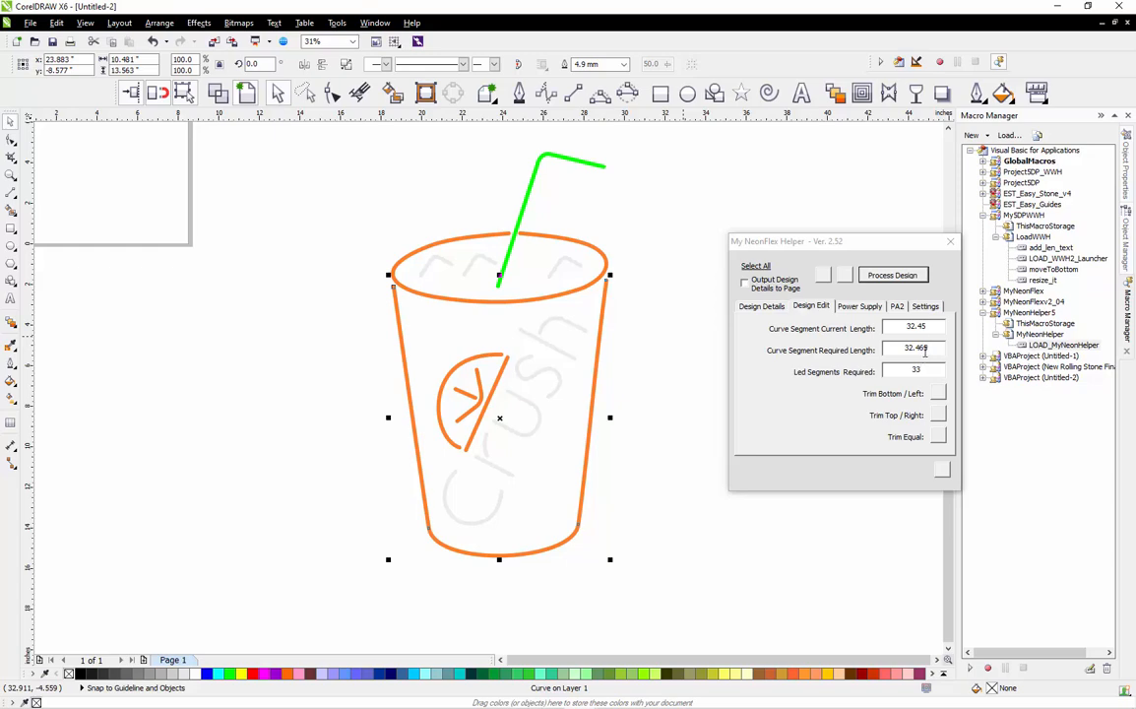
{"action": "left_click", "coordinate": [480, 232]}
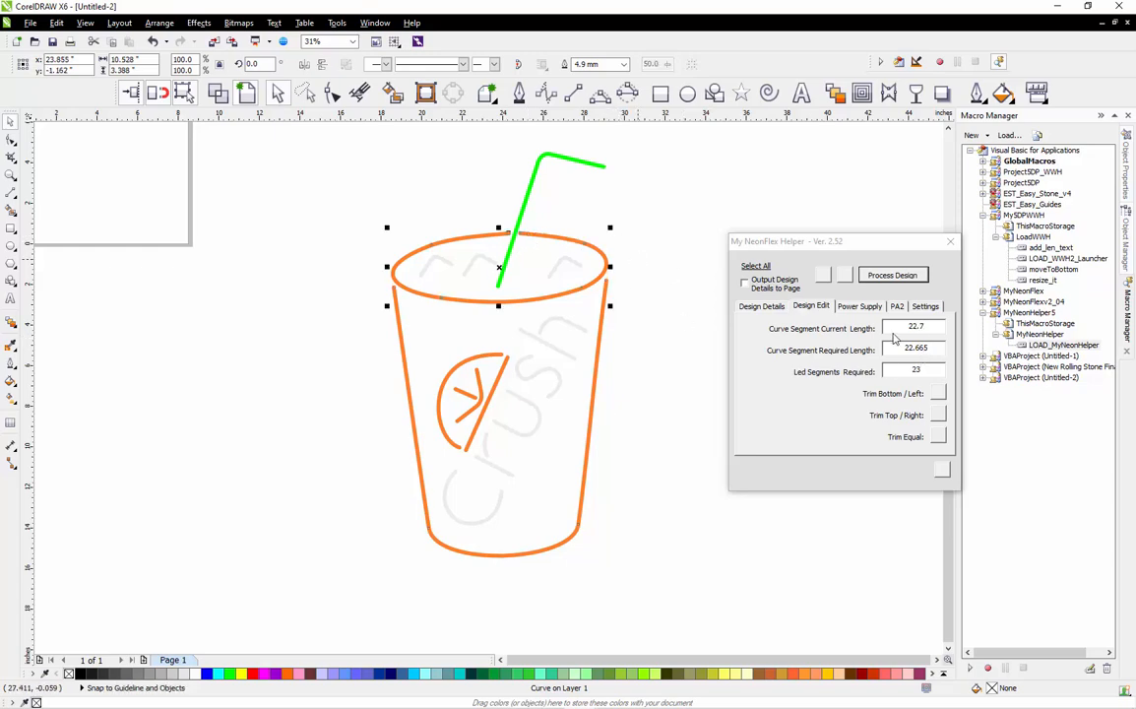
{"action": "left_click", "coordinate": [539, 180]}
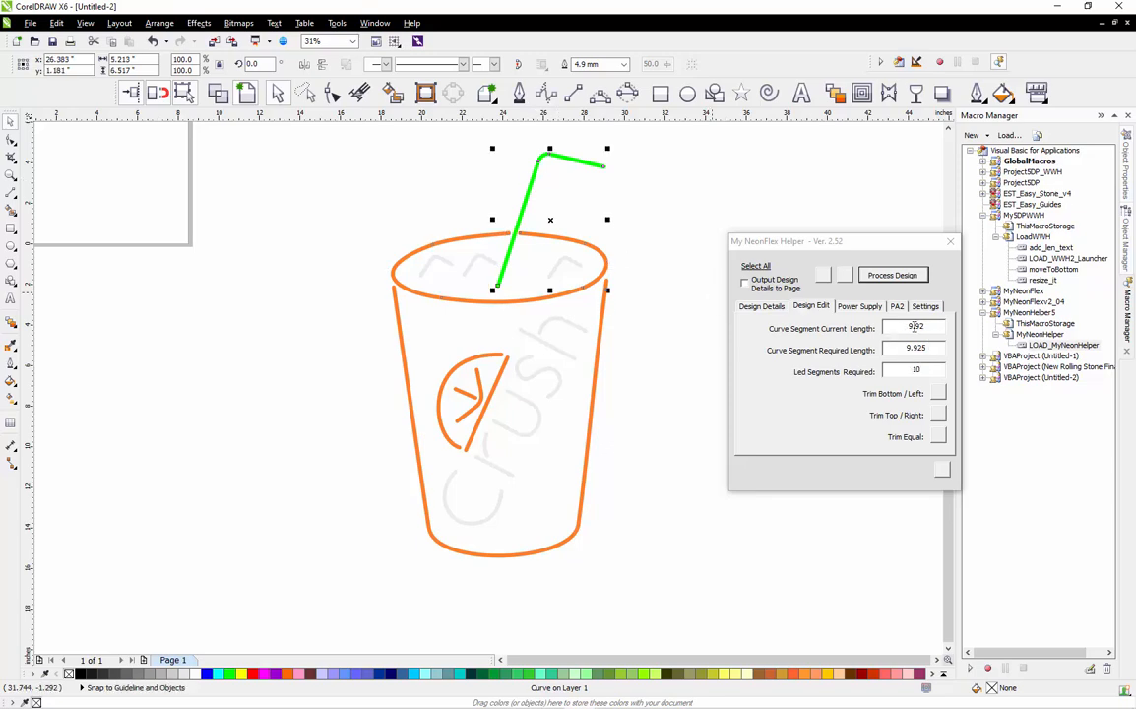
{"action": "left_click", "coordinate": [629, 343]}
Check the current and required lengths of the orange slice's straight edge, bent inner line and short spoke.
{"action": "scroll", "coordinate": [541, 339], "scroll_direction": "up", "scroll_amount": 4}
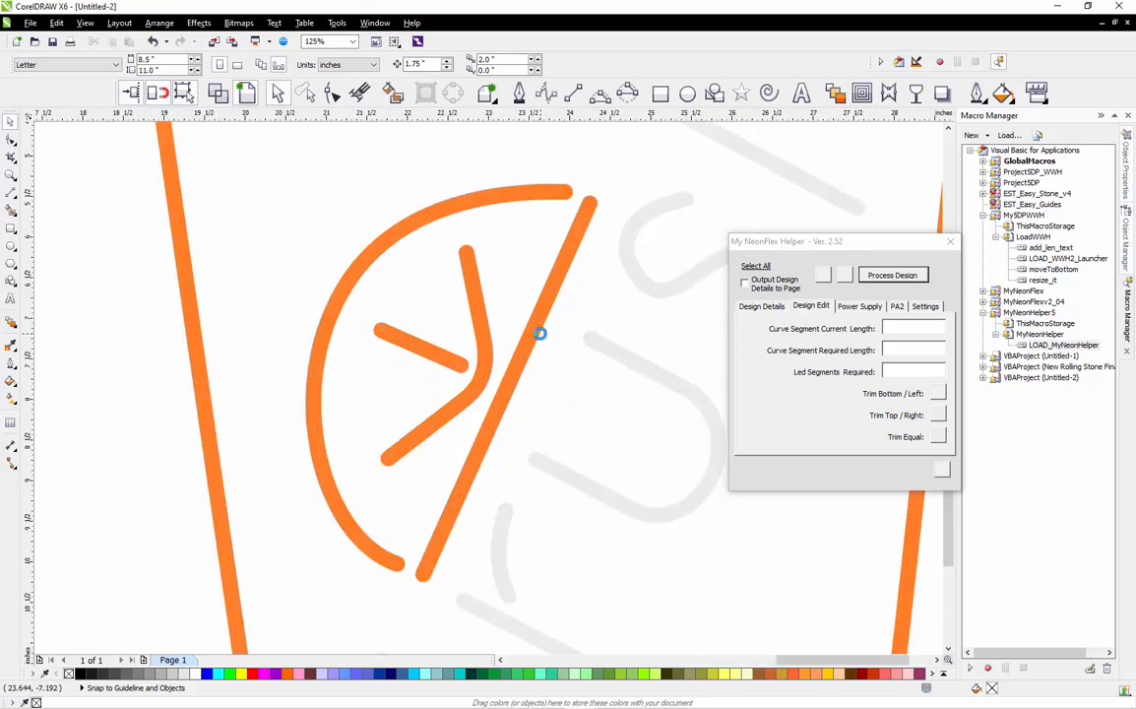
{"action": "left_click", "coordinate": [537, 338]}
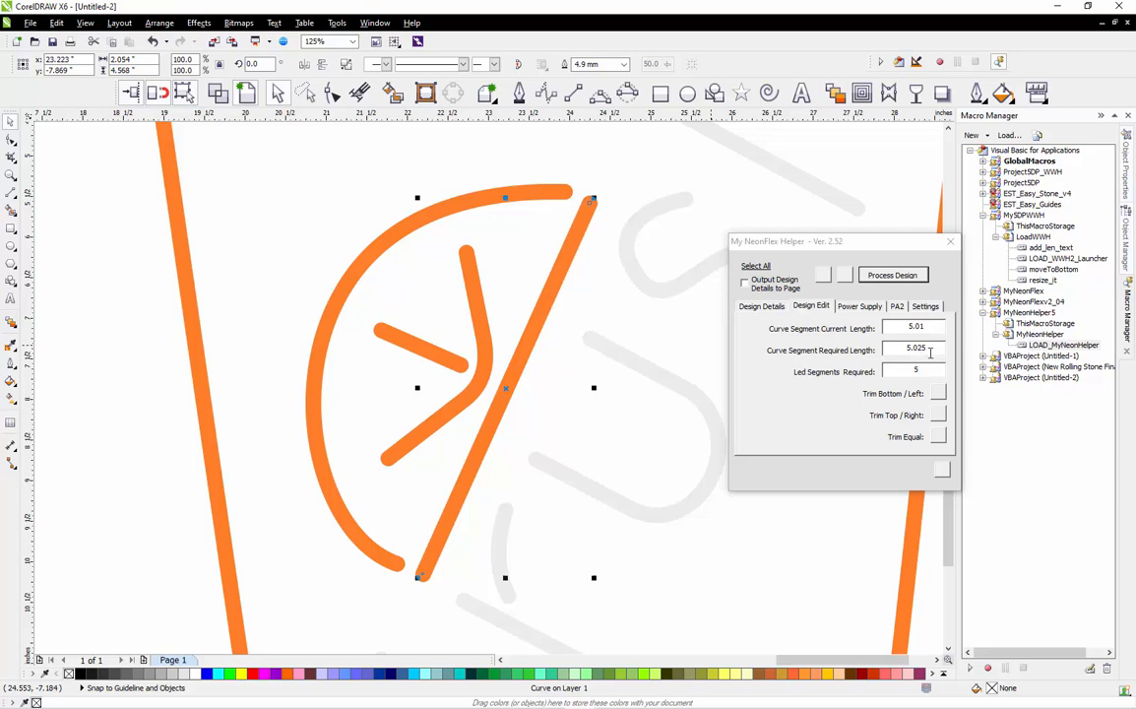
{"action": "left_click", "coordinate": [474, 293]}
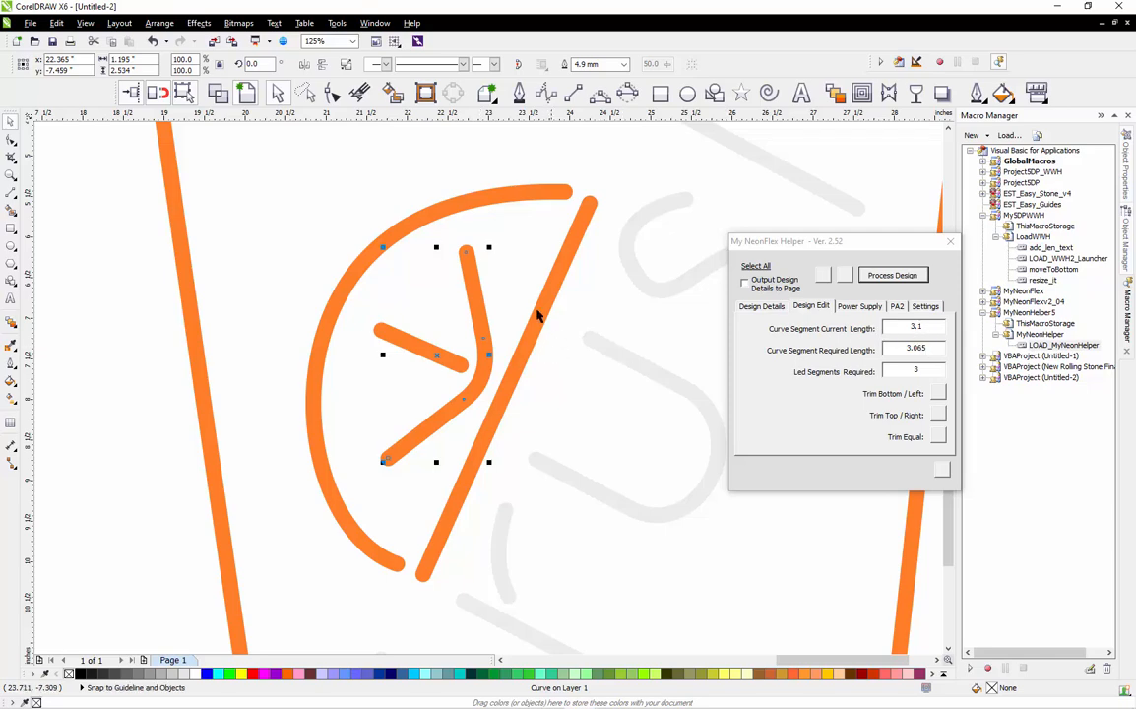
{"action": "left_click", "coordinate": [419, 350]}
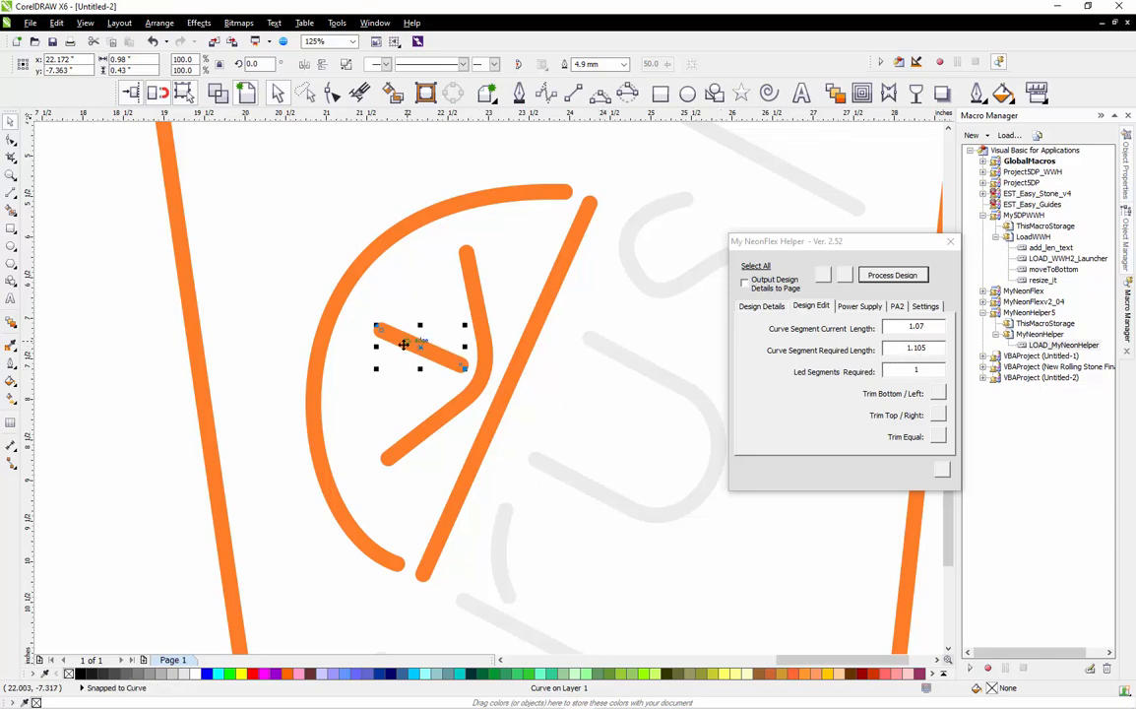
{"action": "scroll", "coordinate": [394, 345], "scroll_direction": "up", "scroll_amount": 2}
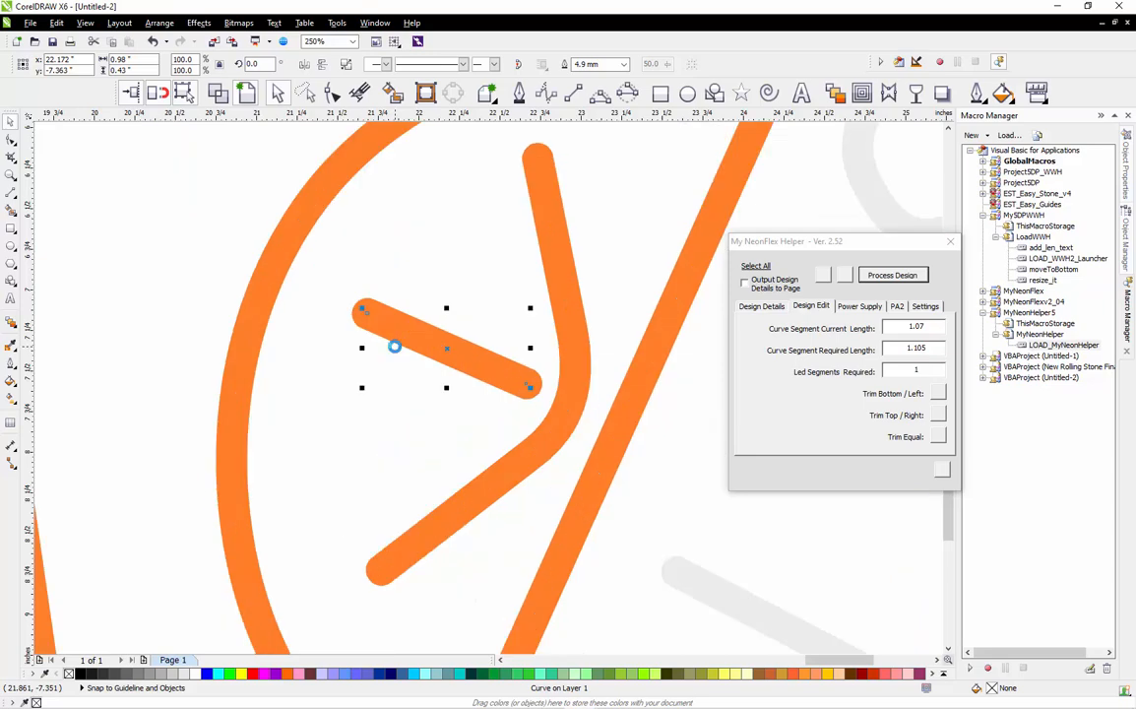
{"action": "scroll", "coordinate": [373, 322], "scroll_direction": "up", "scroll_amount": 2}
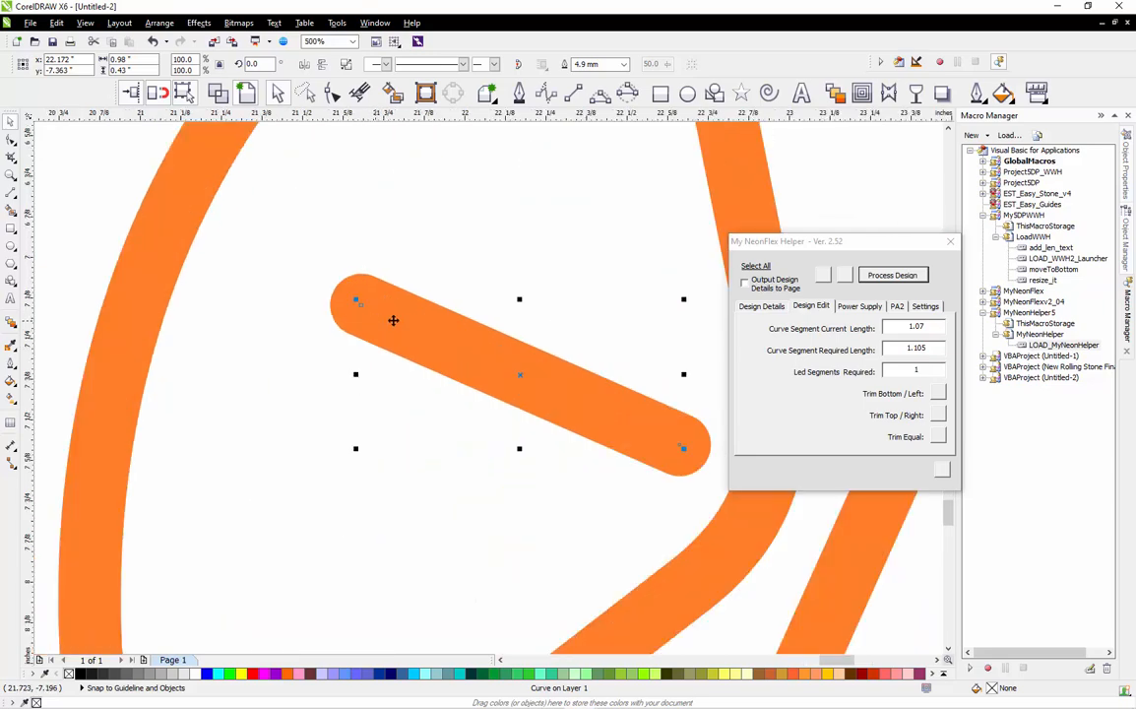
{"action": "scroll", "coordinate": [309, 262], "scroll_direction": "down", "scroll_amount": 4}
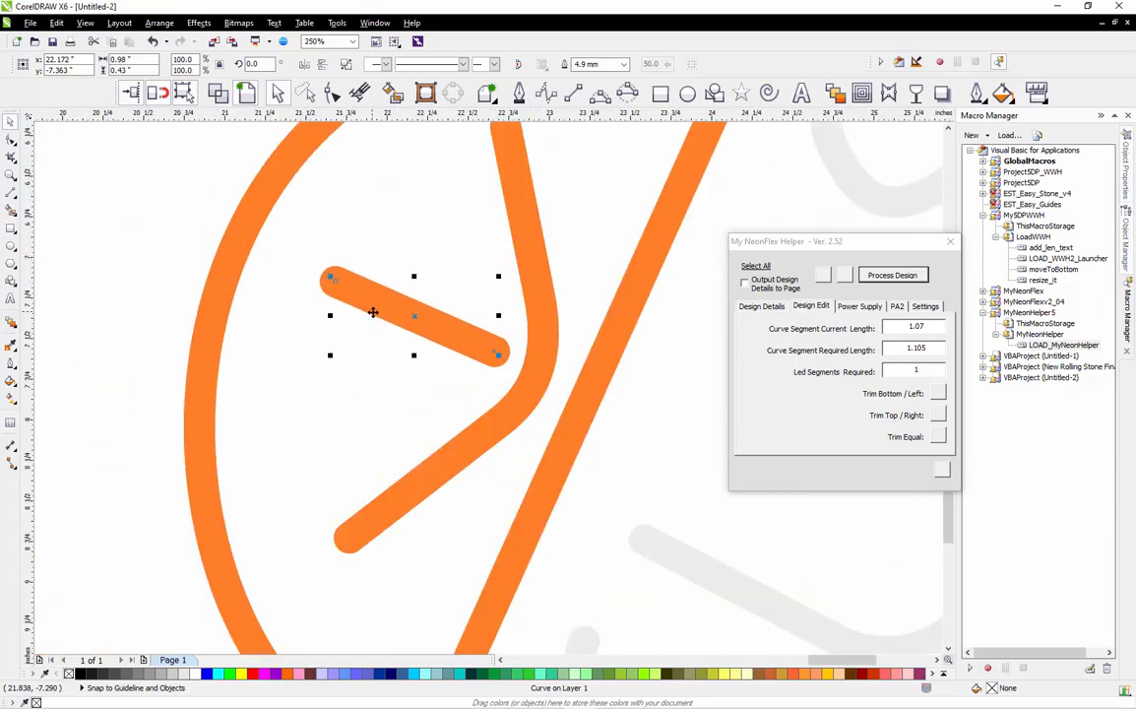
Move the upper left node of the orange slice's outer arc slightly outward to a curve length of about 6.98 inches and deselect it.
{"action": "left_click", "coordinate": [217, 308]}
{"action": "left_click", "coordinate": [324, 270]}
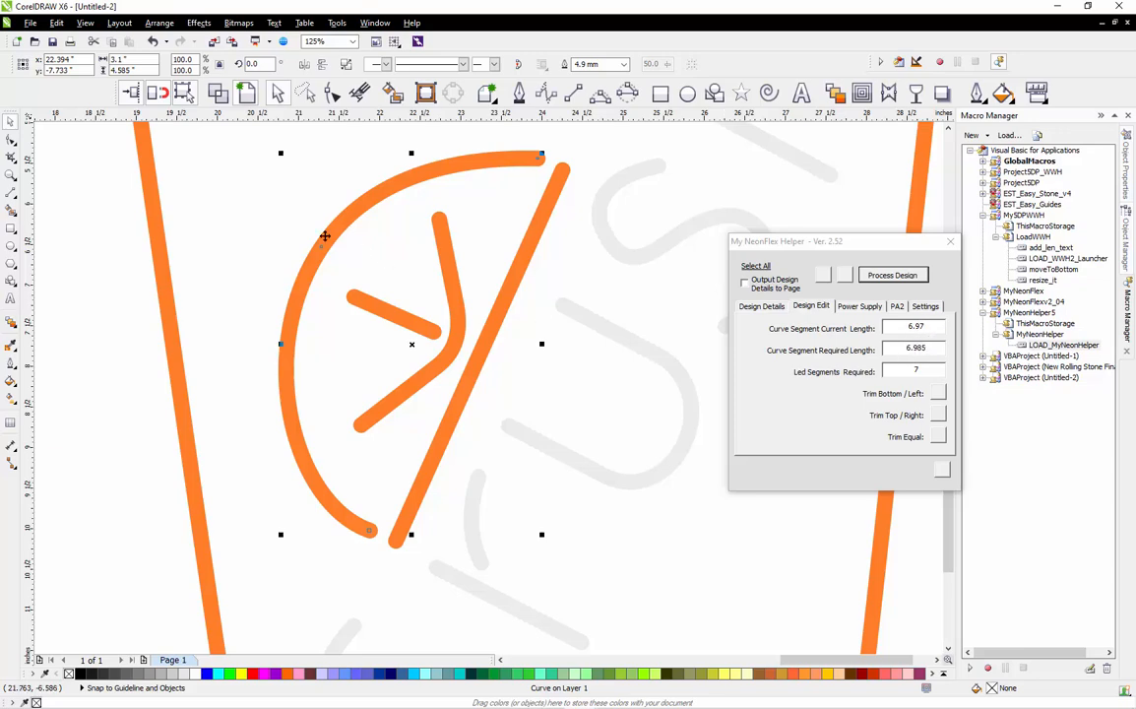
{"action": "key", "text": "F10"}
{"action": "scroll", "coordinate": [320, 252], "scroll_direction": "up", "scroll_amount": 5}
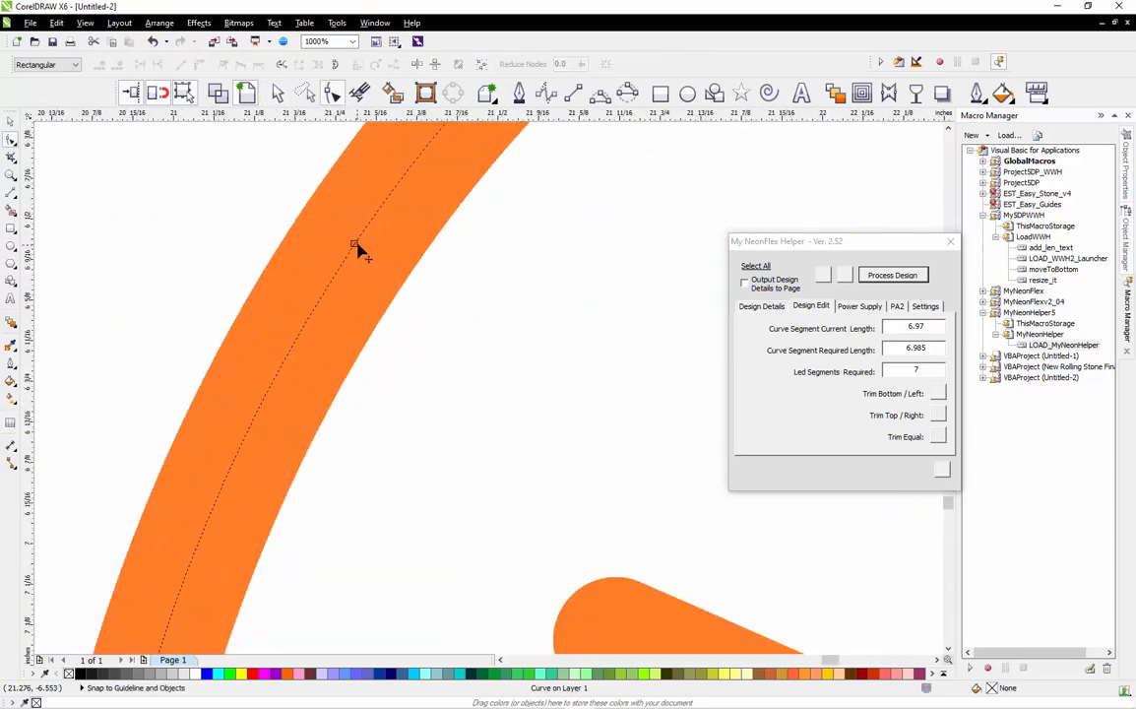
{"action": "left_click_drag", "start_coordinate": [357, 250], "coordinate": [348, 249]}
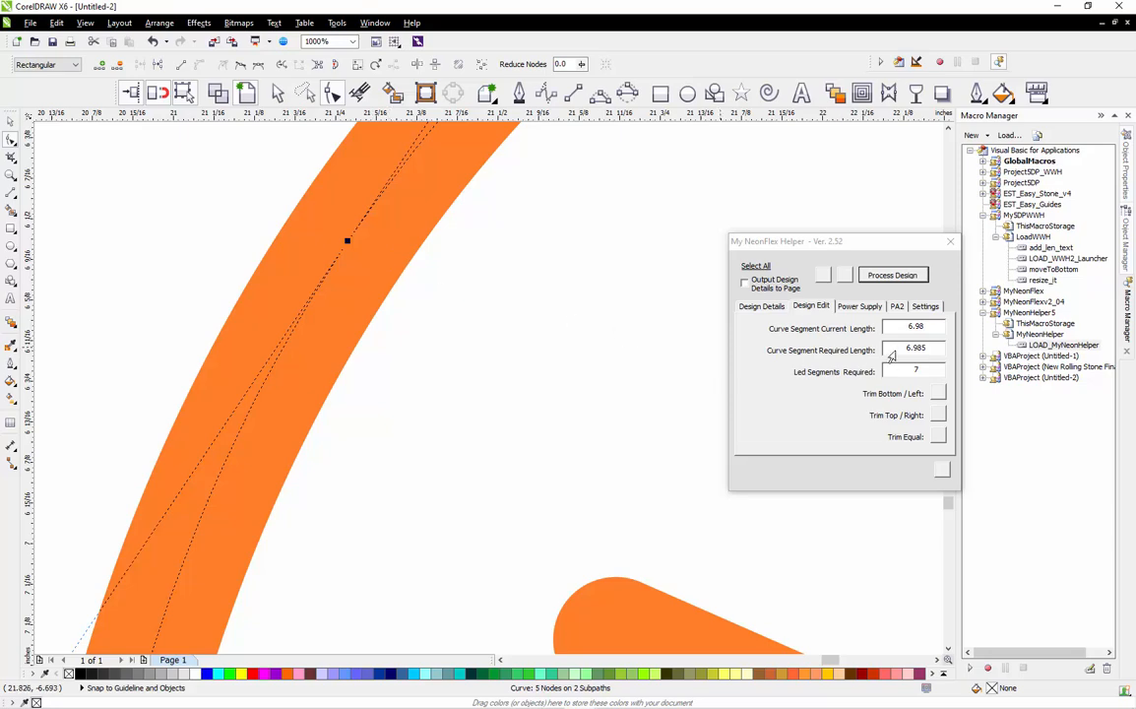
{"action": "scroll", "coordinate": [279, 266], "scroll_direction": "down", "scroll_amount": 6}
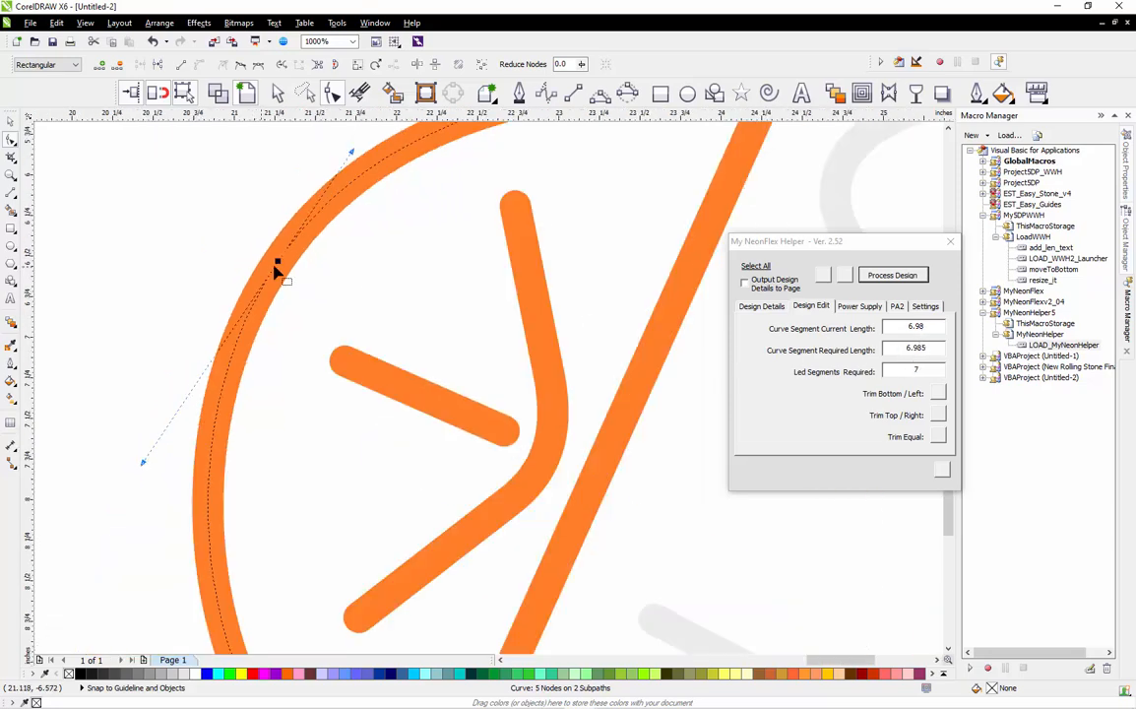
{"action": "key", "text": "space"}
{"action": "left_click", "coordinate": [168, 301]}
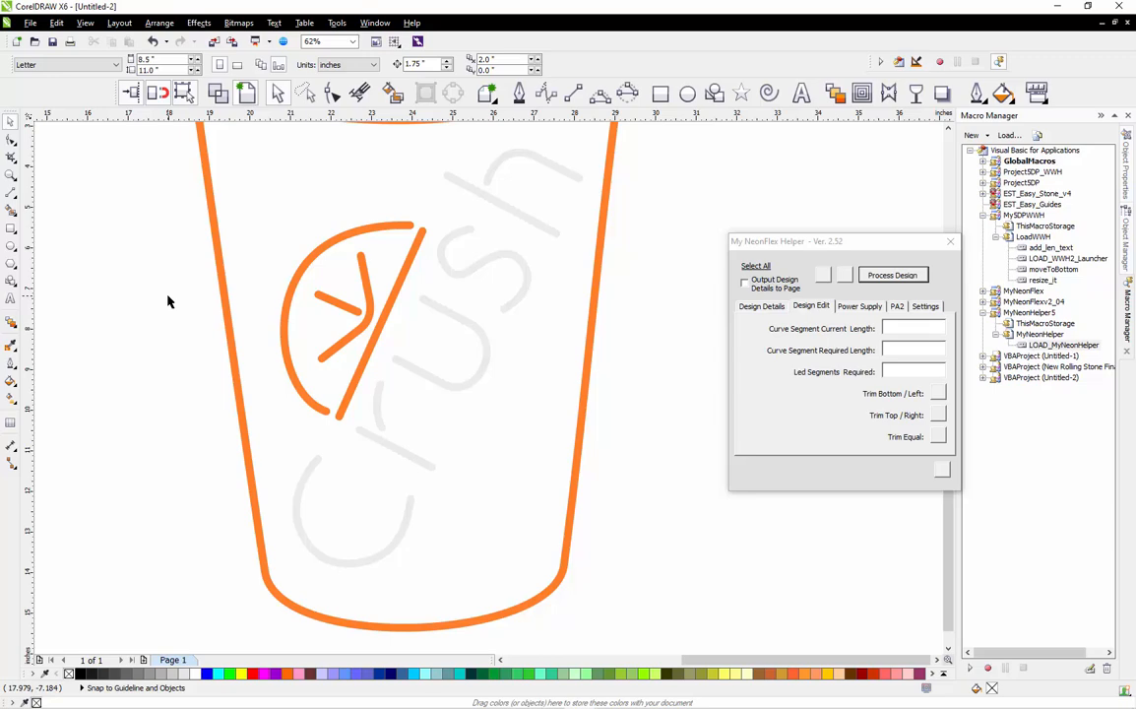
Check the current and required lengths of the C, both r strokes and the u in the grey Crush lettering.
{"action": "left_click", "coordinate": [315, 465]}
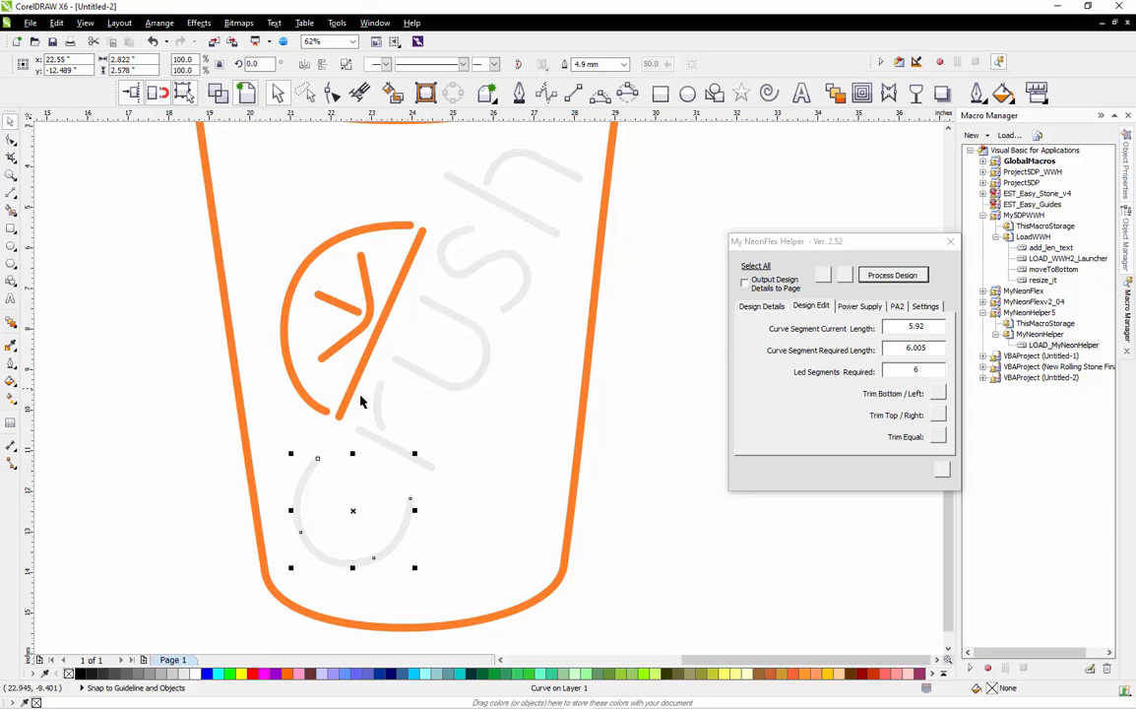
{"action": "left_click", "coordinate": [376, 436]}
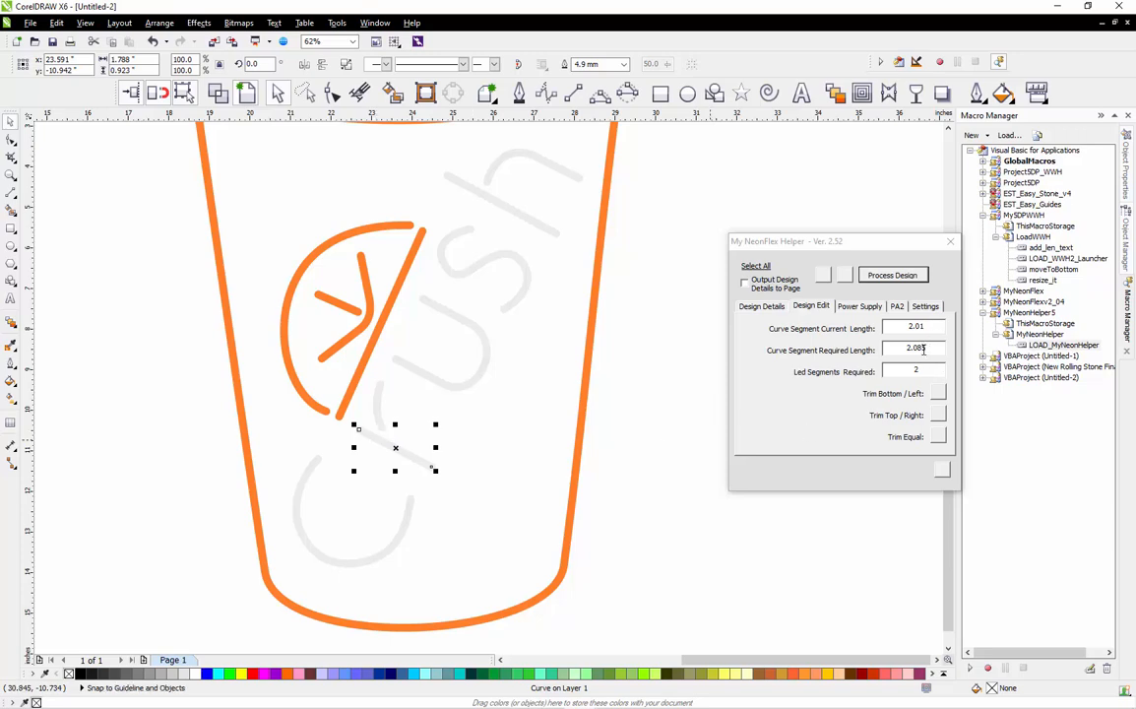
{"action": "left_click", "coordinate": [381, 401]}
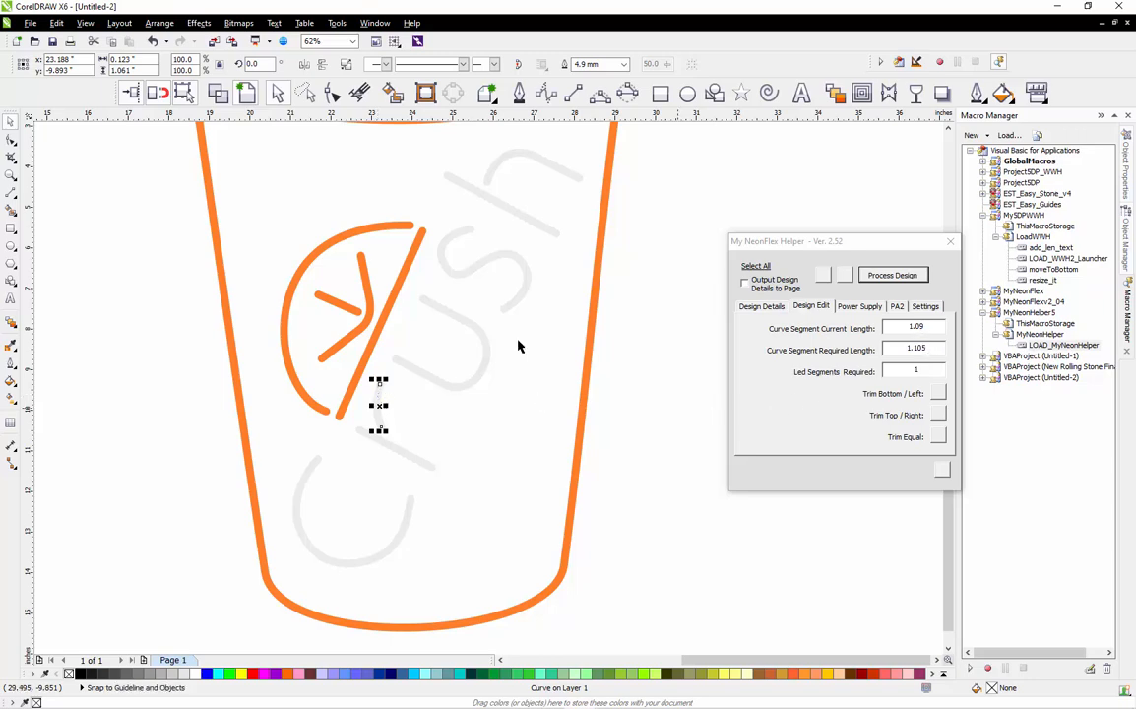
{"action": "left_click", "coordinate": [410, 366]}
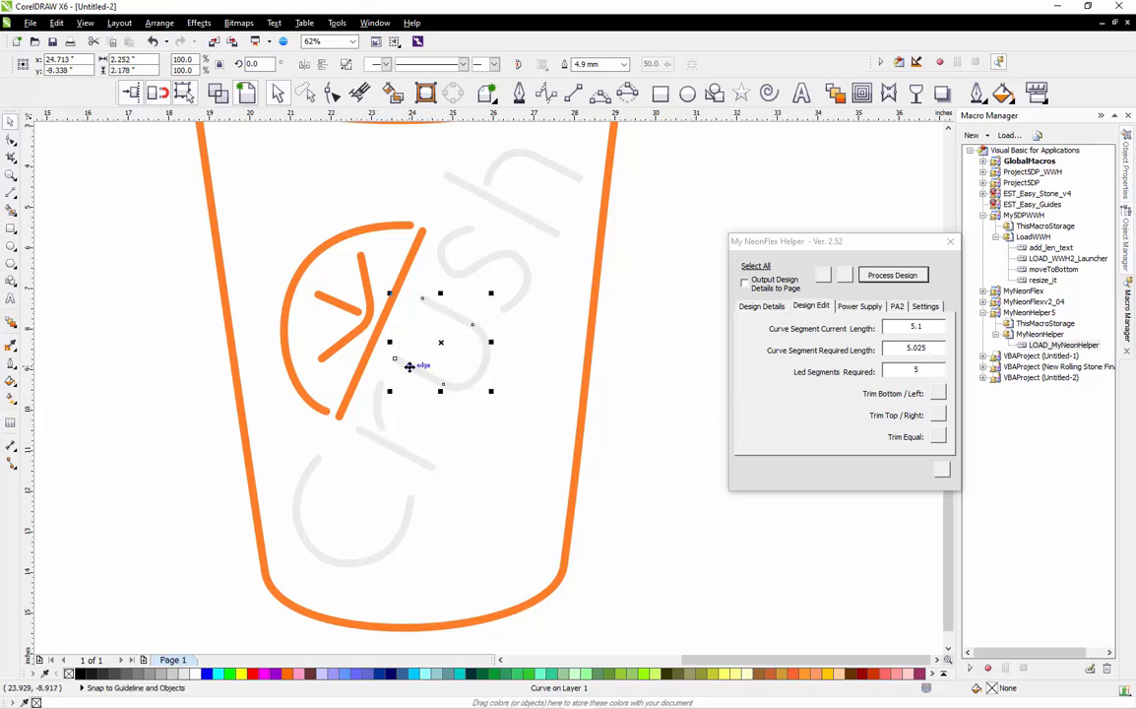
Delete the nodes on the two outer bends of the letter s in Crush, keeping its centre and end nodes.
{"action": "left_click", "coordinate": [459, 275]}
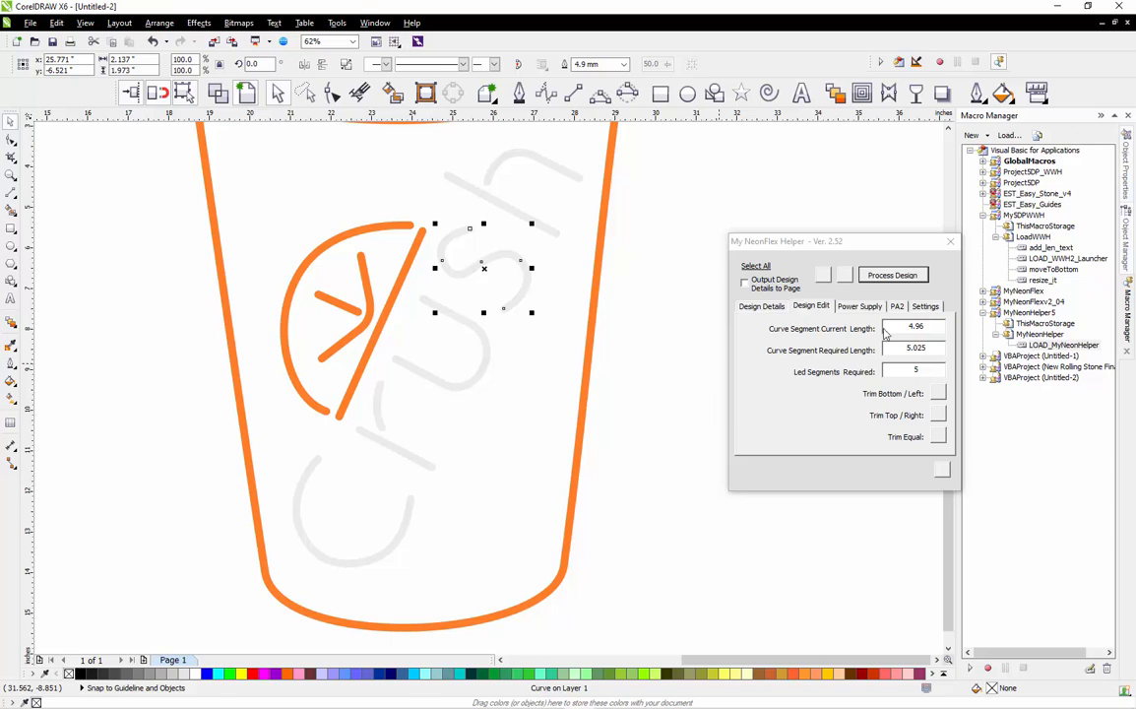
{"action": "scroll", "coordinate": [463, 227], "scroll_direction": "up", "scroll_amount": 4}
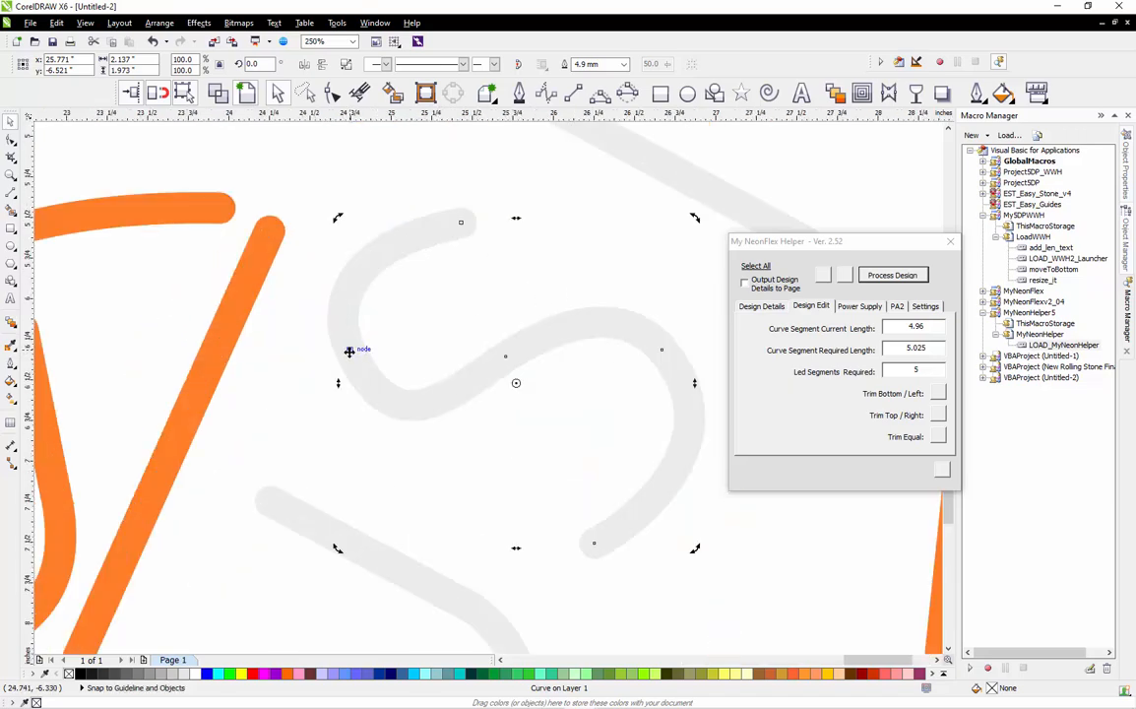
{"action": "key", "text": "F10"}
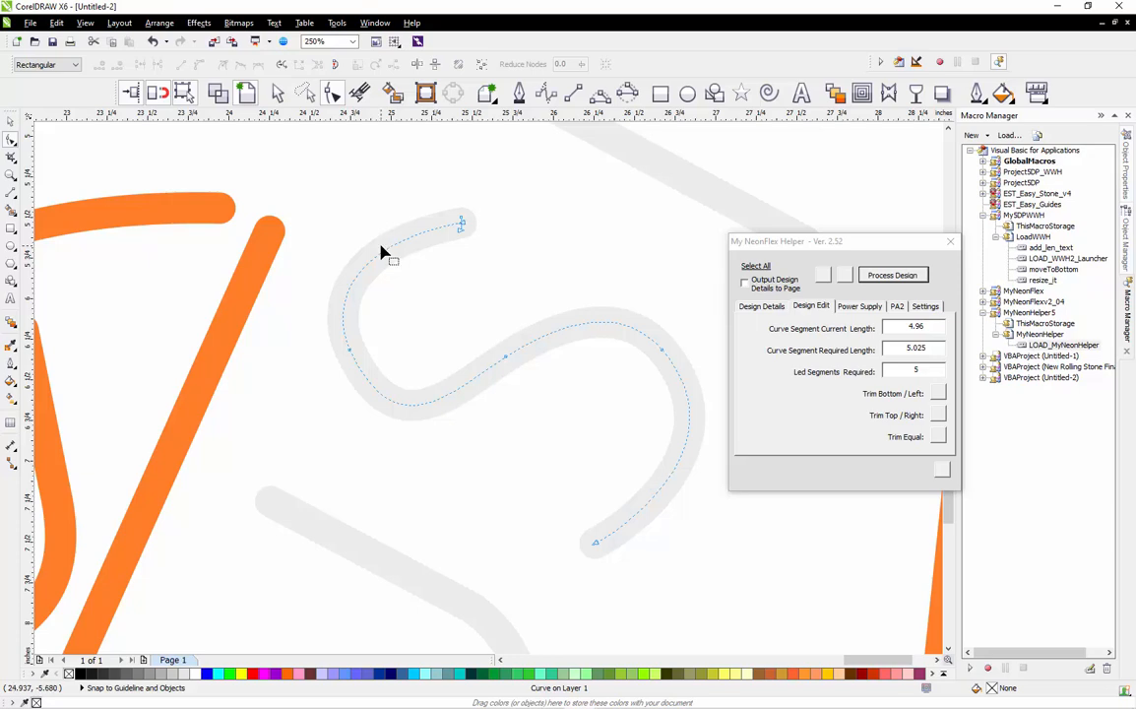
{"action": "left_click", "coordinate": [352, 352]}
{"action": "key", "text": "Delete"}
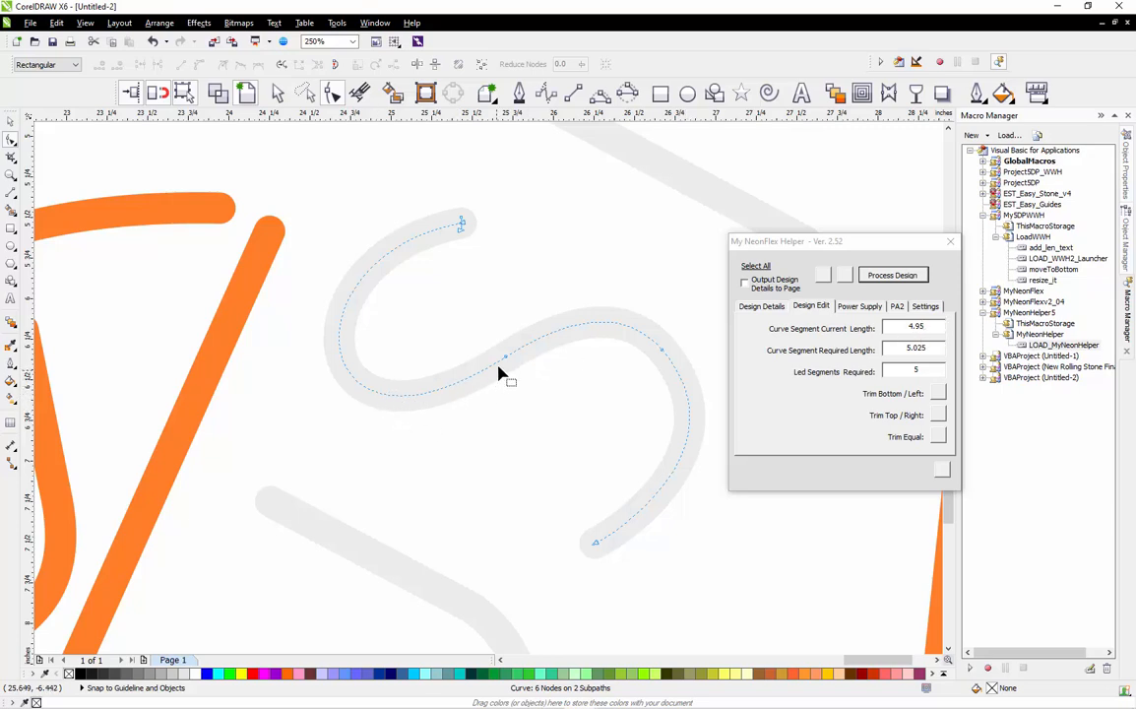
{"action": "left_click", "coordinate": [662, 351]}
{"action": "key", "text": "Delete"}
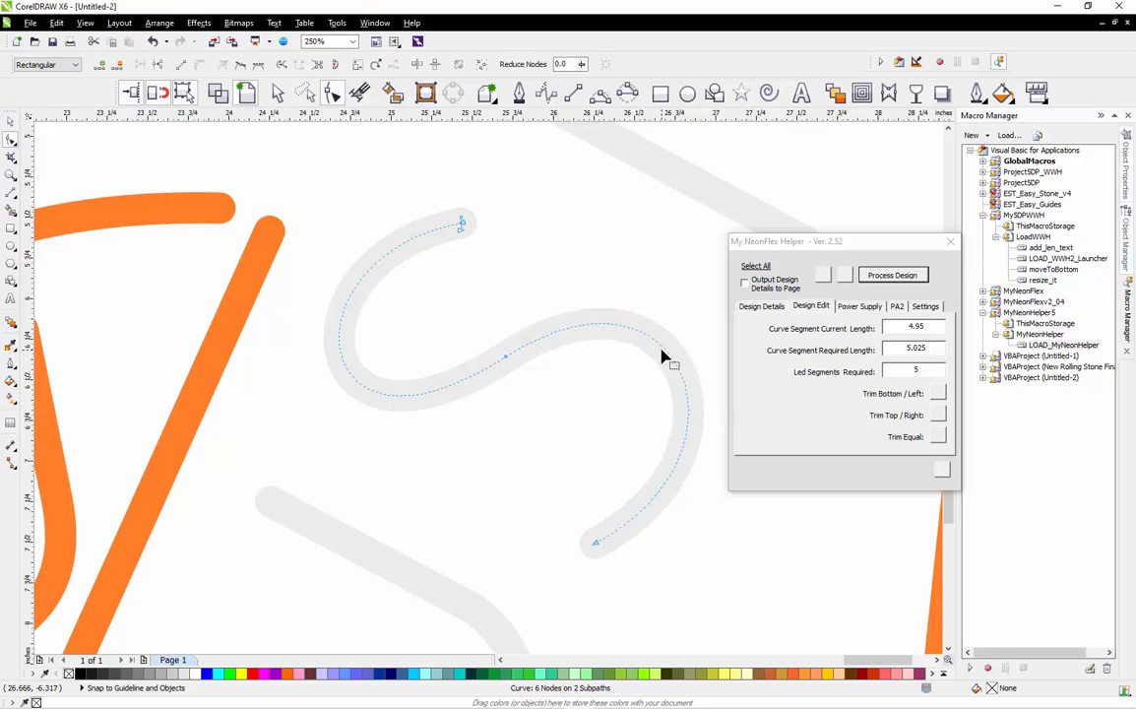
Bend the right-hand curve of the letter s slightly outward to a curve length of about 5.02 inches.
{"action": "left_click_drag", "start_coordinate": [677, 371], "coordinate": [686, 374]}
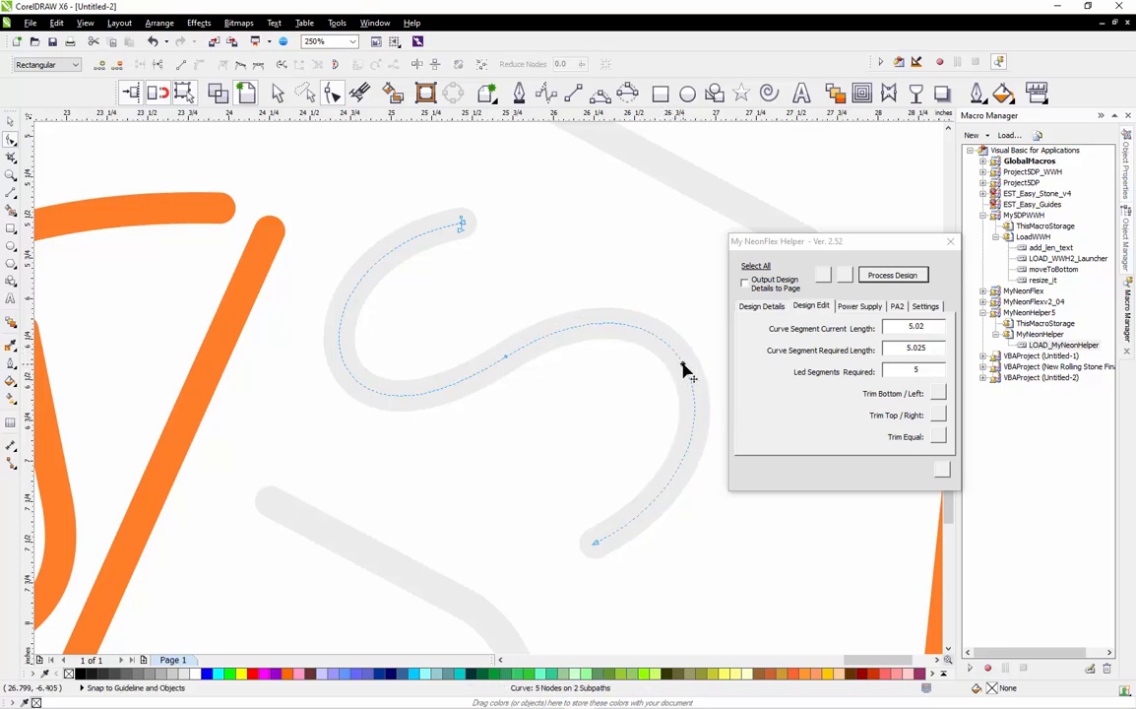
{"action": "key", "text": "space"}
{"action": "left_click", "coordinate": [627, 398]}
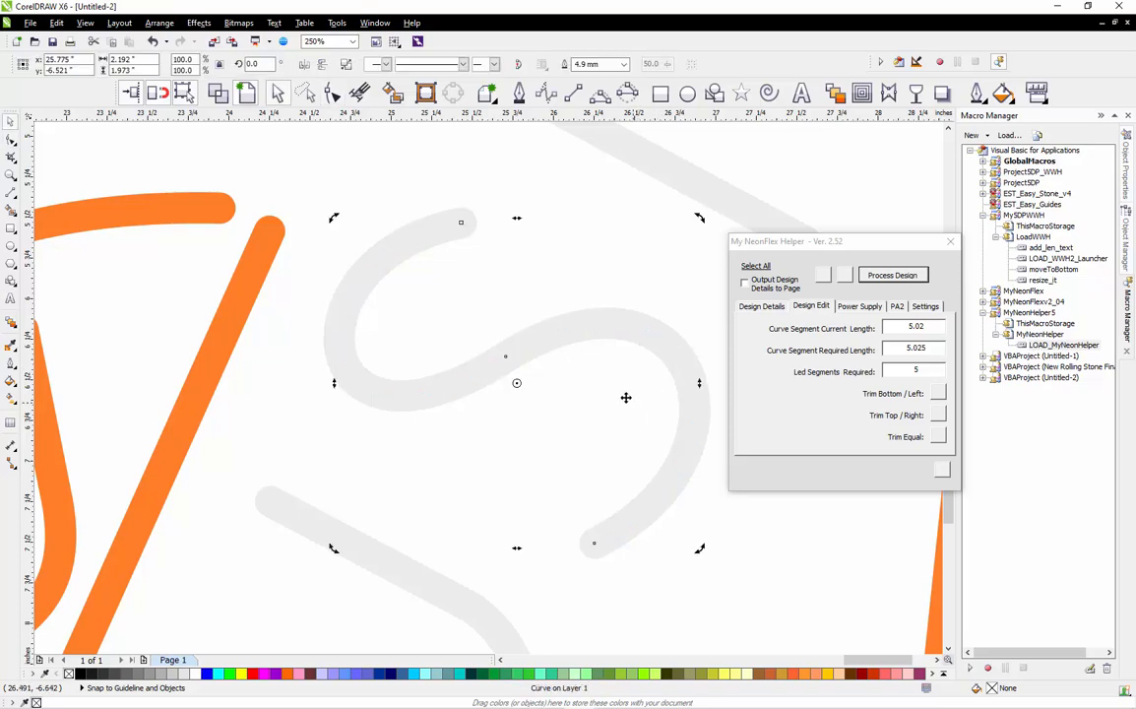
Check the current and required curve lengths of the stem and the arch of the letter h.
{"action": "scroll", "coordinate": [537, 363], "scroll_direction": "down", "scroll_amount": 5}
{"action": "left_click", "coordinate": [538, 290]}
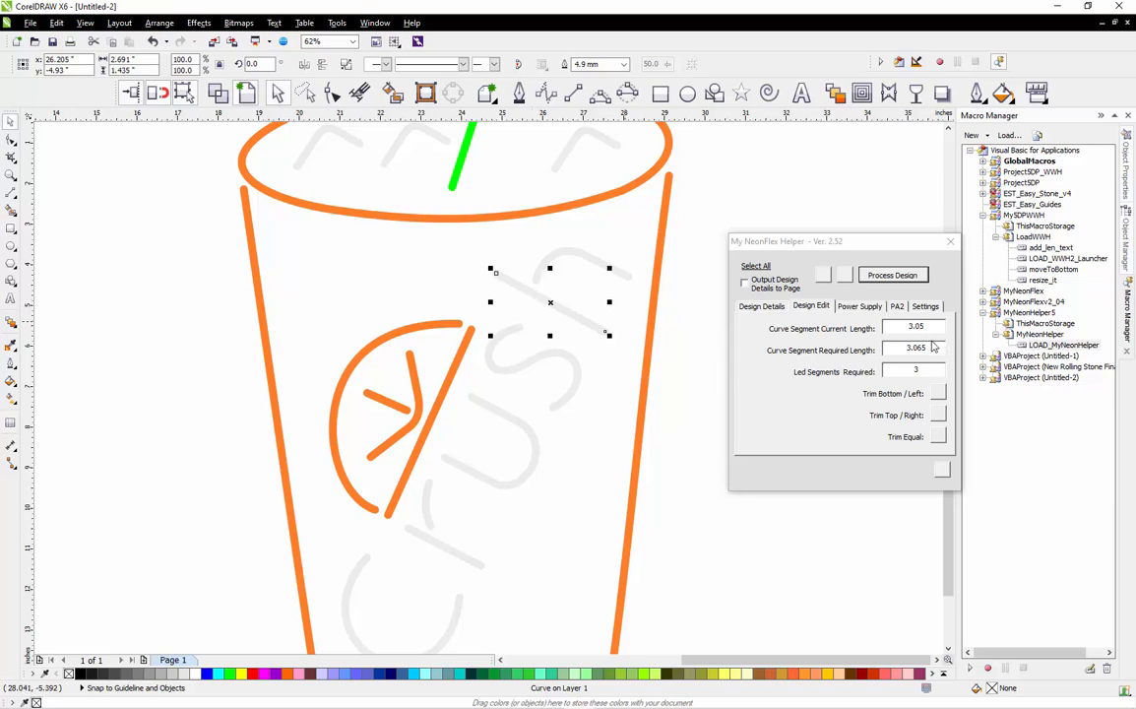
{"action": "left_click", "coordinate": [563, 257]}
{"action": "left_click", "coordinate": [578, 250]}
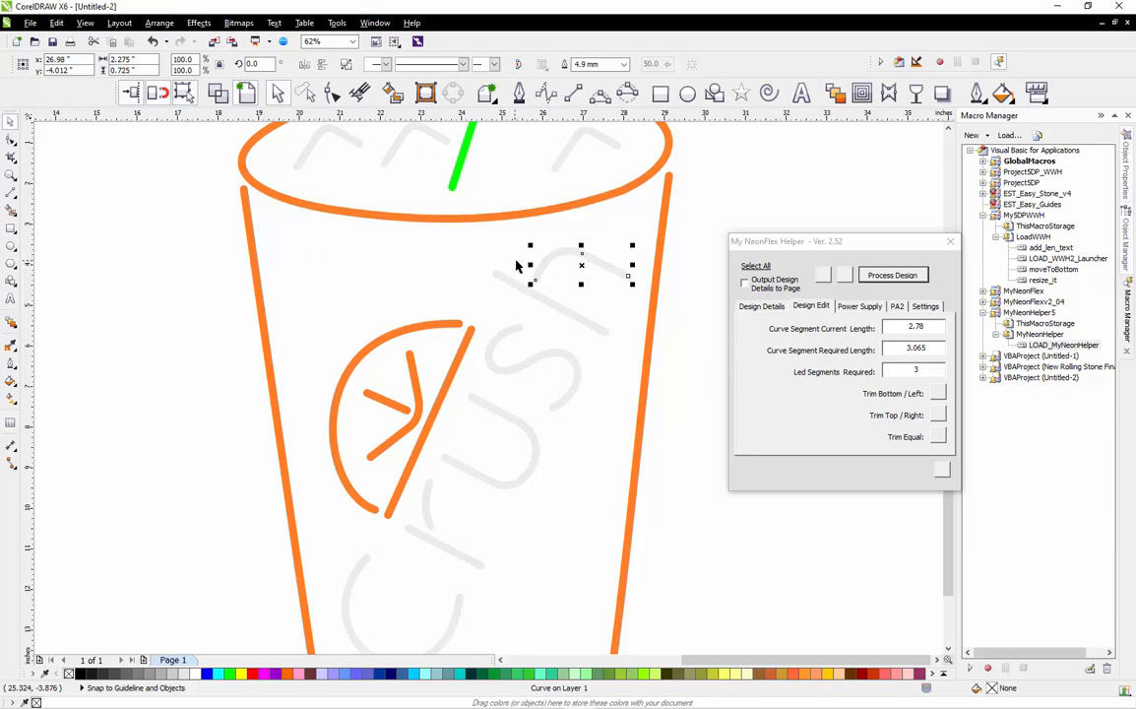
Move the middle and end nodes of the h's arch together away from the stem, to a curve length of about 3.04 inches.
{"action": "scroll", "coordinate": [581, 251], "scroll_direction": "up", "scroll_amount": 4}
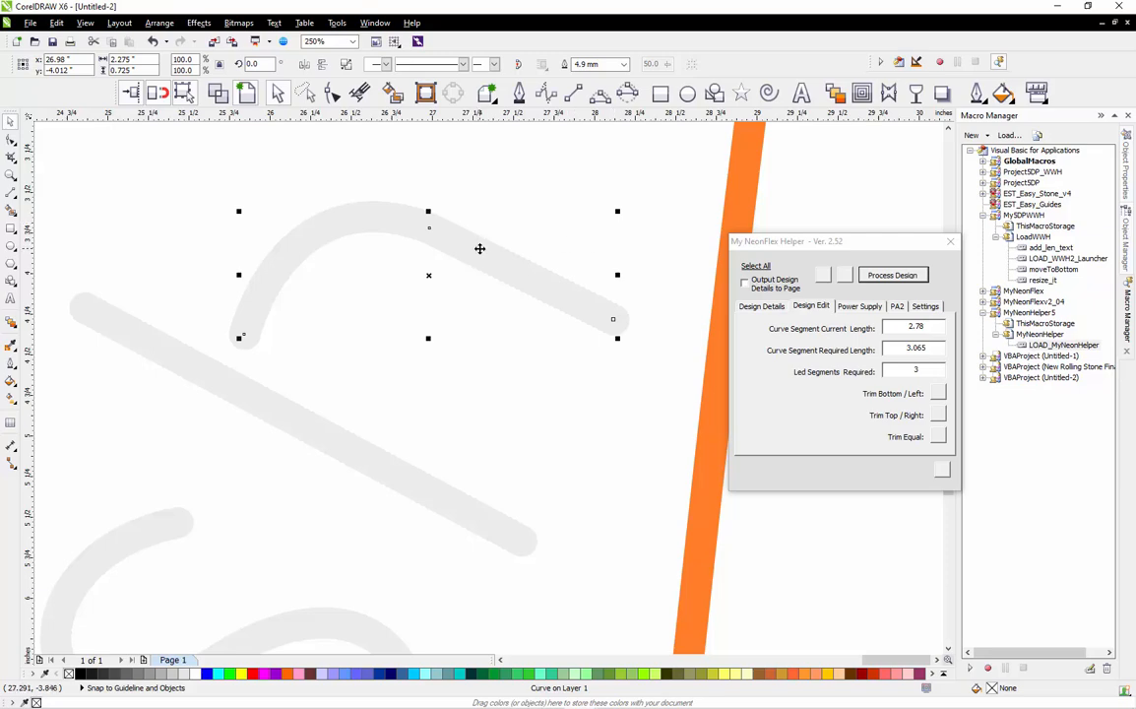
{"action": "key", "text": "F10"}
{"action": "left_click", "coordinate": [429, 230]}
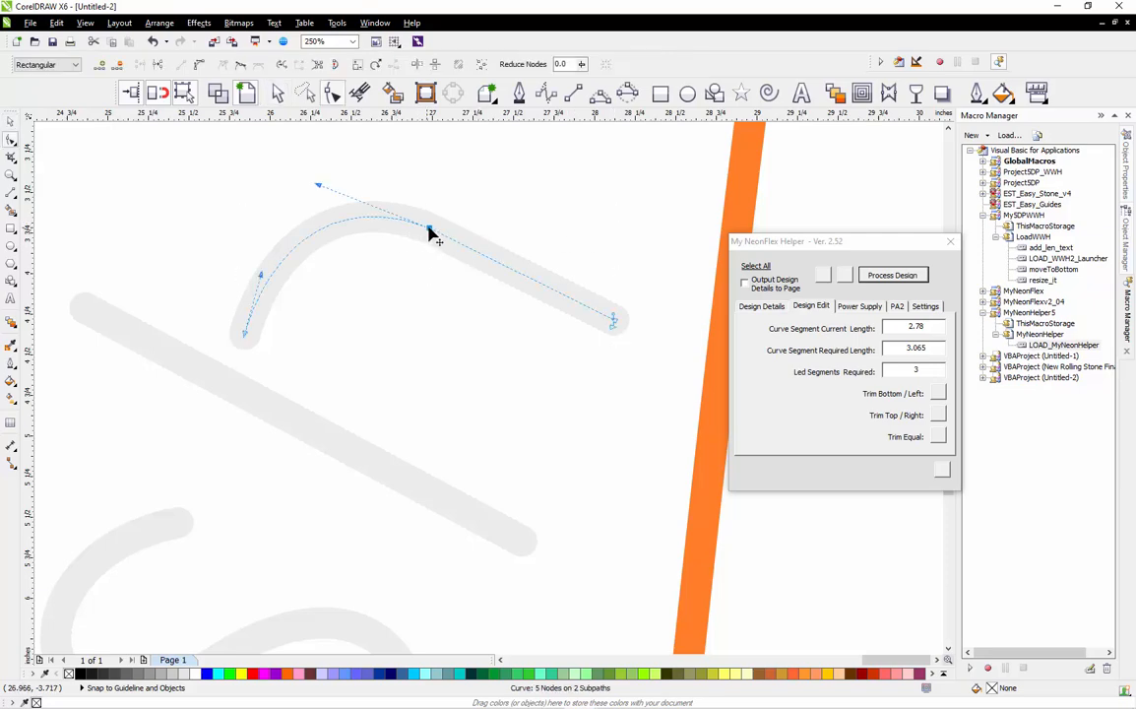
{"action": "left_click", "coordinate": [614, 320]}
{"action": "left_click_drag", "start_coordinate": [430, 233], "coordinate": [439, 215]}
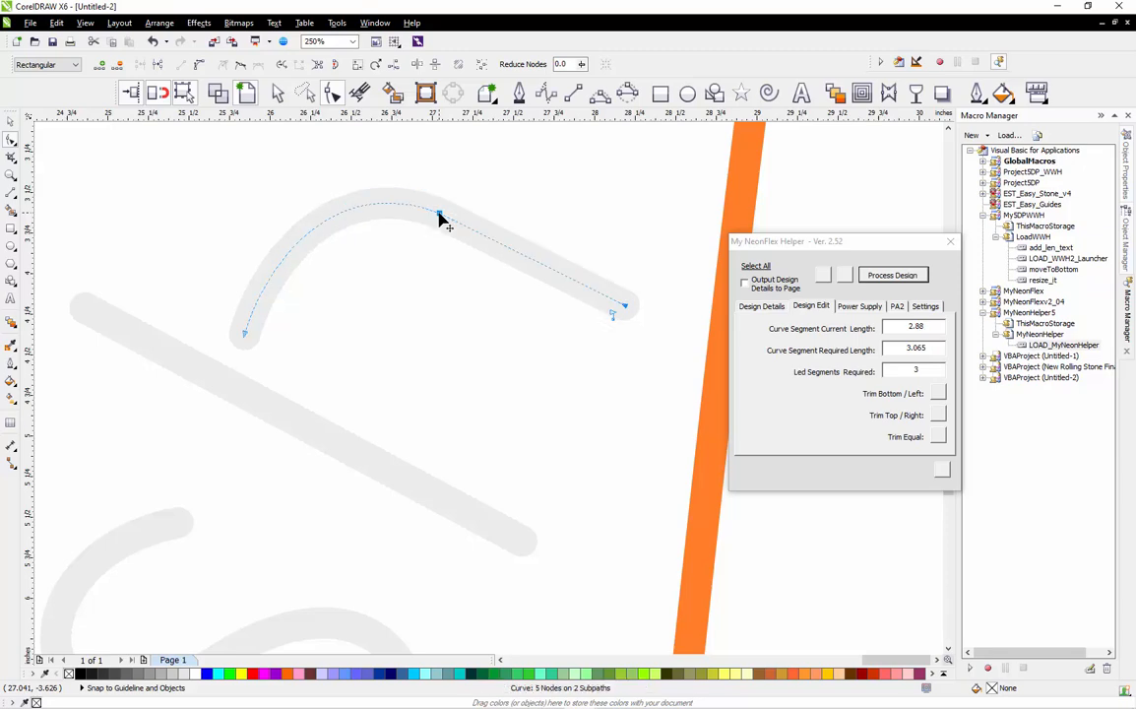
{"action": "left_click_drag", "start_coordinate": [441, 217], "coordinate": [445, 203]}
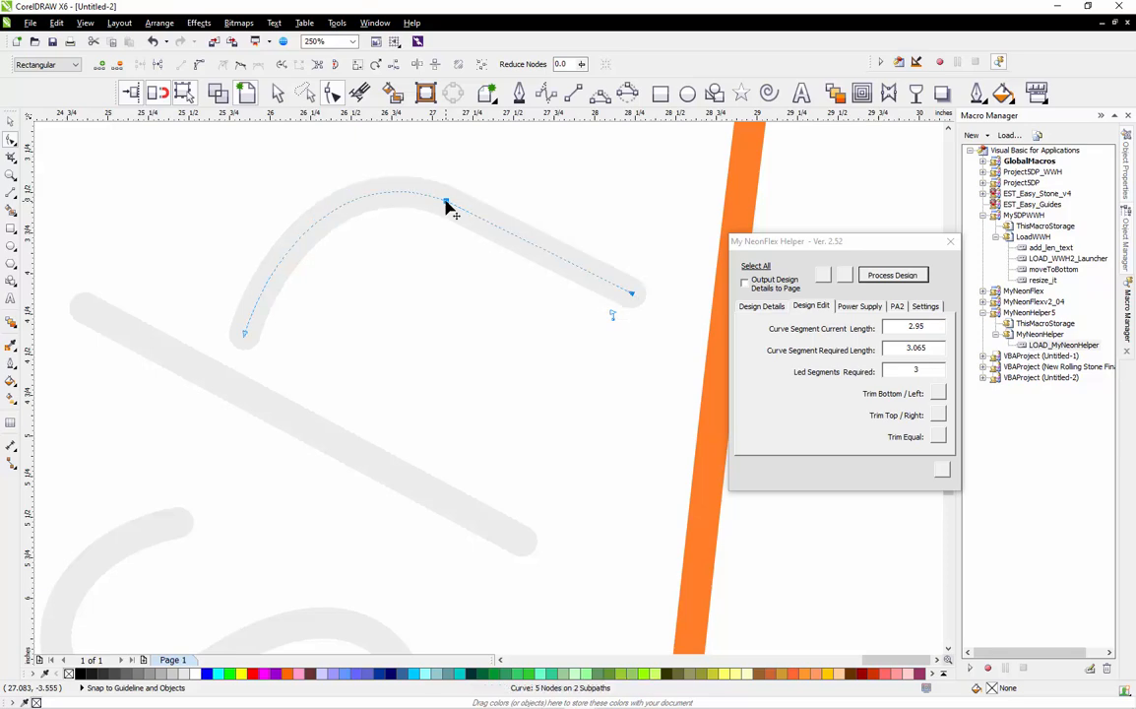
{"action": "left_click_drag", "start_coordinate": [449, 199], "coordinate": [449, 198]}
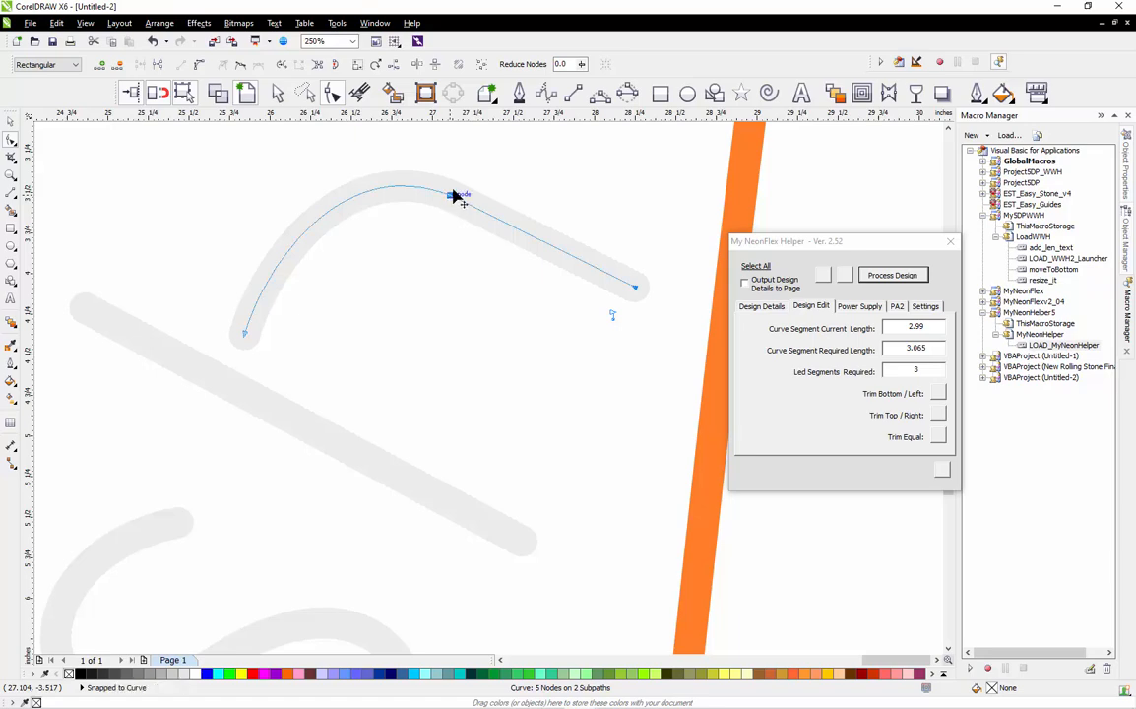
{"action": "left_click_drag", "start_coordinate": [453, 192], "coordinate": [454, 187]}
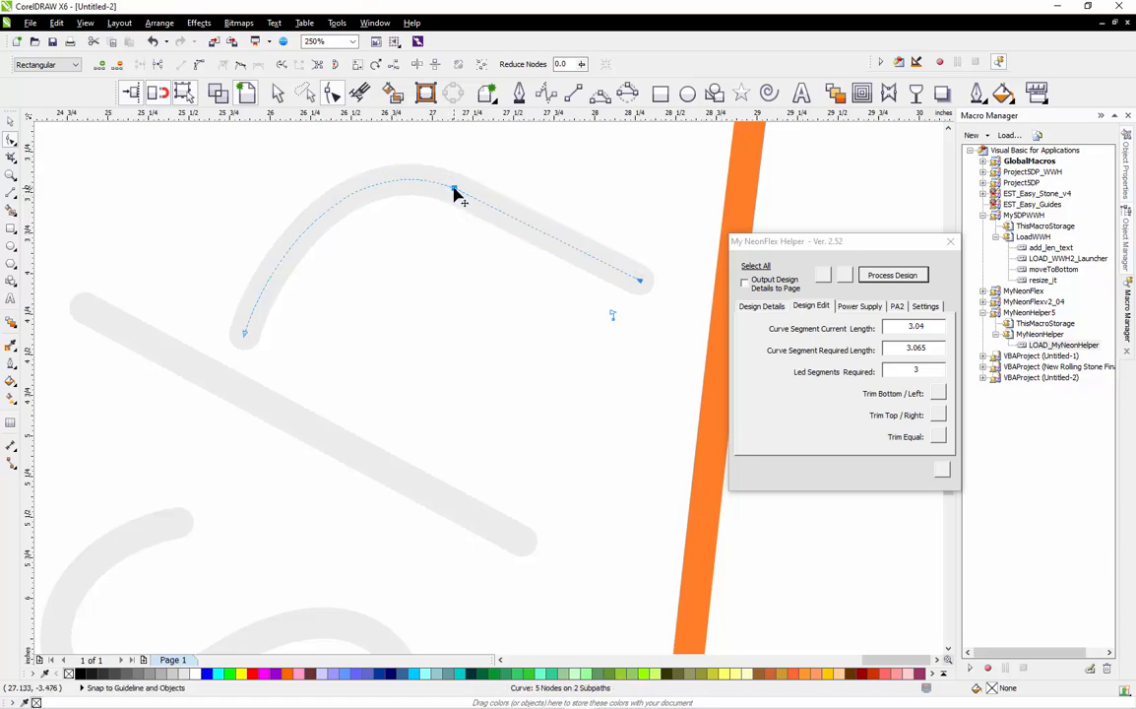
Fine-tune the position of the h arch's middle and end nodes to a curve length of about 3.06 inches, and deselect it.
{"action": "scroll", "coordinate": [487, 193], "scroll_direction": "up", "scroll_amount": 1}
{"action": "scroll", "coordinate": [379, 175], "scroll_direction": "up", "scroll_amount": 1}
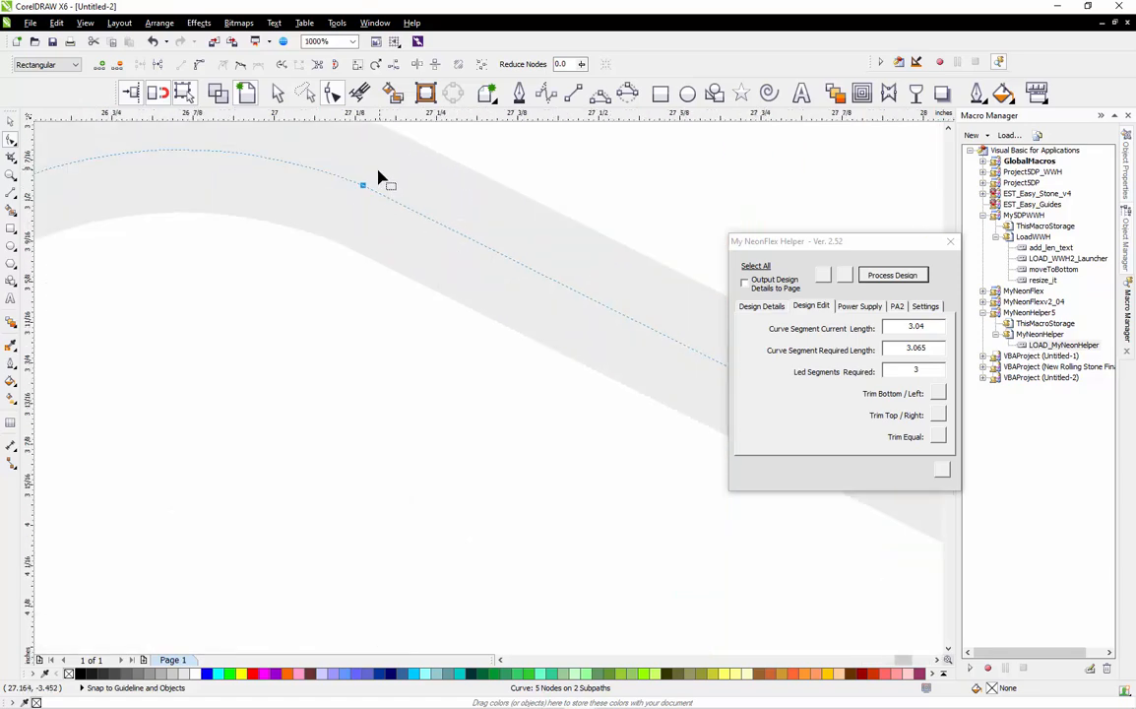
{"action": "scroll", "coordinate": [370, 175], "scroll_direction": "up", "scroll_amount": 1}
{"action": "left_click_drag", "start_coordinate": [358, 195], "coordinate": [380, 171]}
{"action": "scroll", "coordinate": [416, 189], "scroll_direction": "down", "scroll_amount": 4}
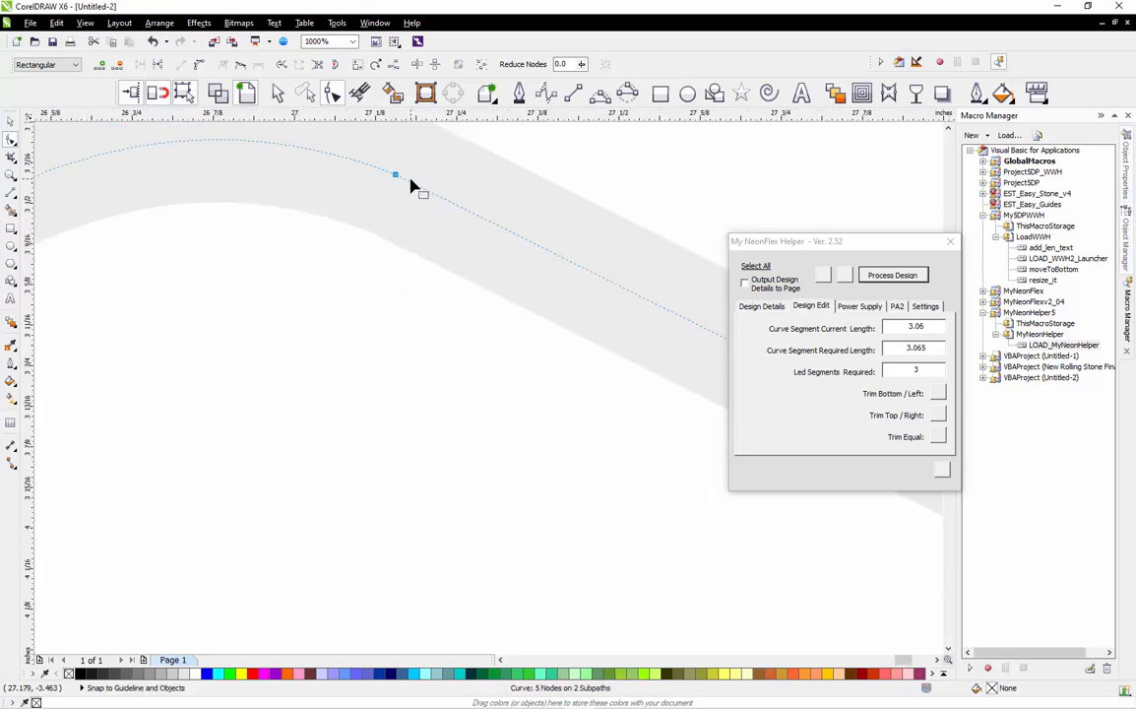
{"action": "key", "text": "space"}
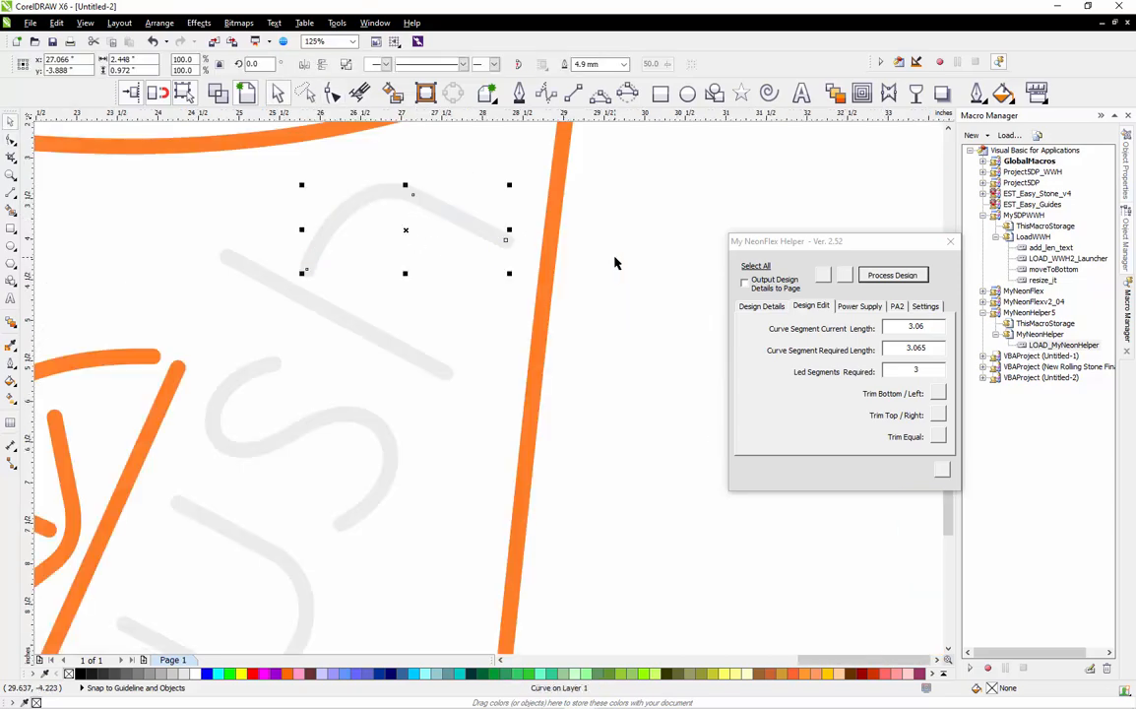
{"action": "left_click", "coordinate": [610, 260]}
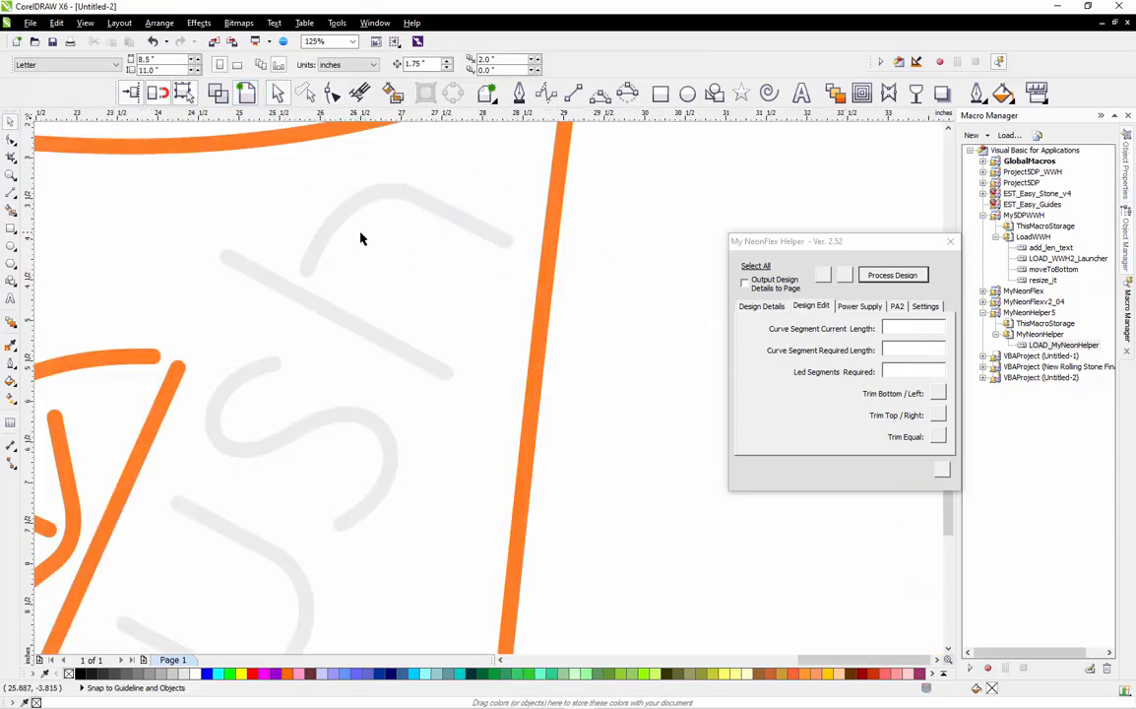
Delete the stray two-node subpath lying beside the outer end of the h's arch.
{"action": "scroll", "coordinate": [556, 306], "scroll_direction": "down", "scroll_amount": 2}
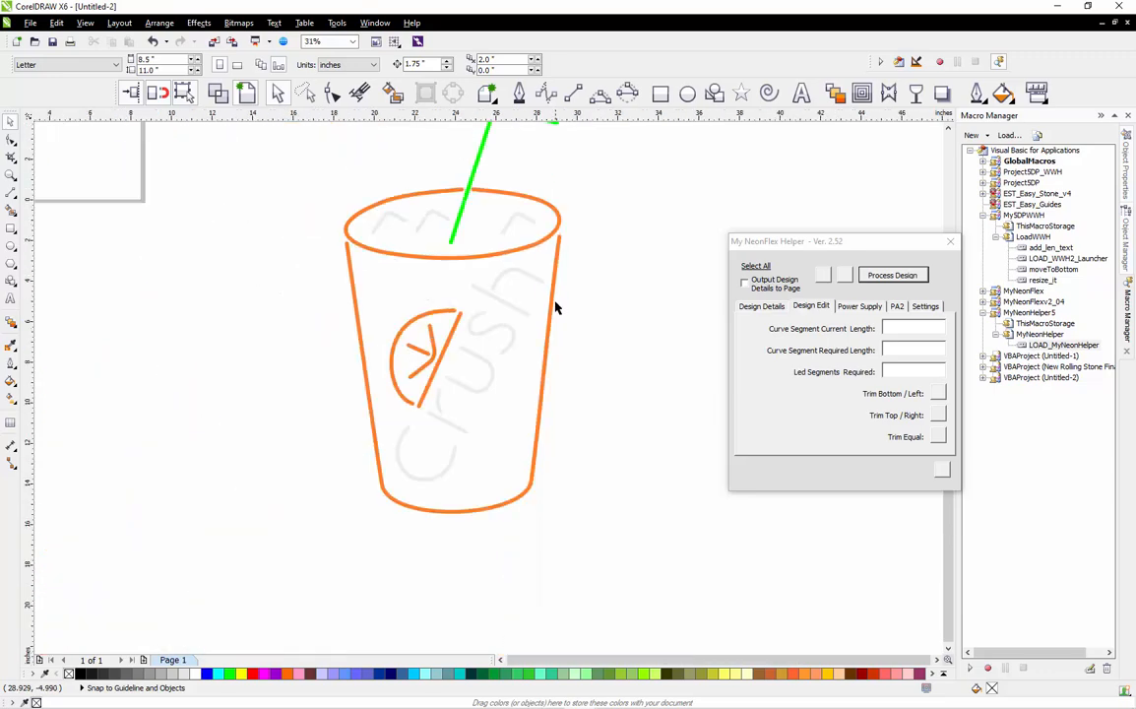
{"action": "scroll", "coordinate": [528, 293], "scroll_direction": "up", "scroll_amount": 1}
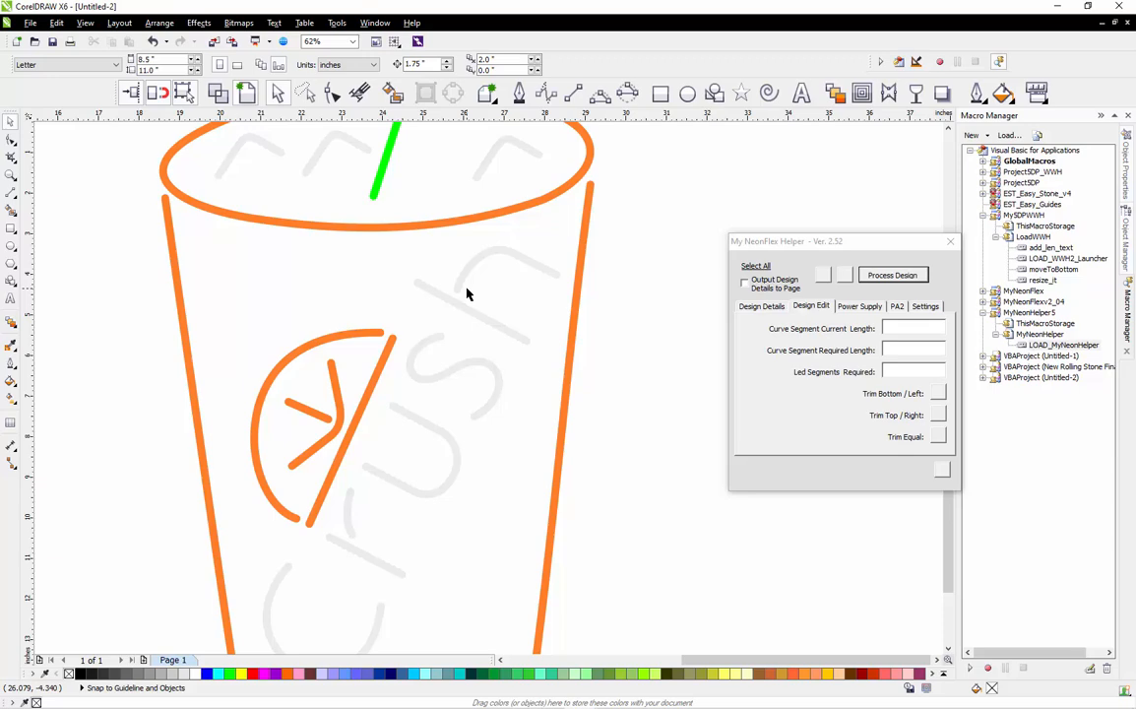
{"action": "scroll", "coordinate": [503, 263], "scroll_direction": "up", "scroll_amount": 1}
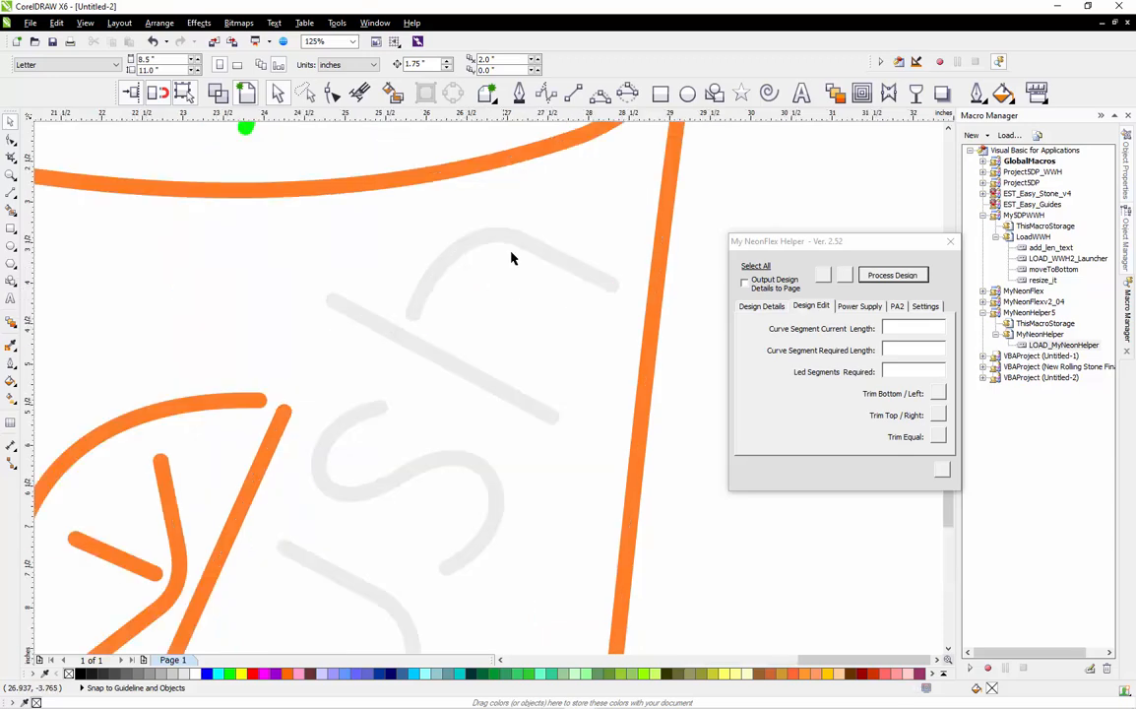
{"action": "double_click", "coordinate": [515, 240]}
{"action": "left_click_drag", "start_coordinate": [623, 216], "coordinate": [499, 332]}
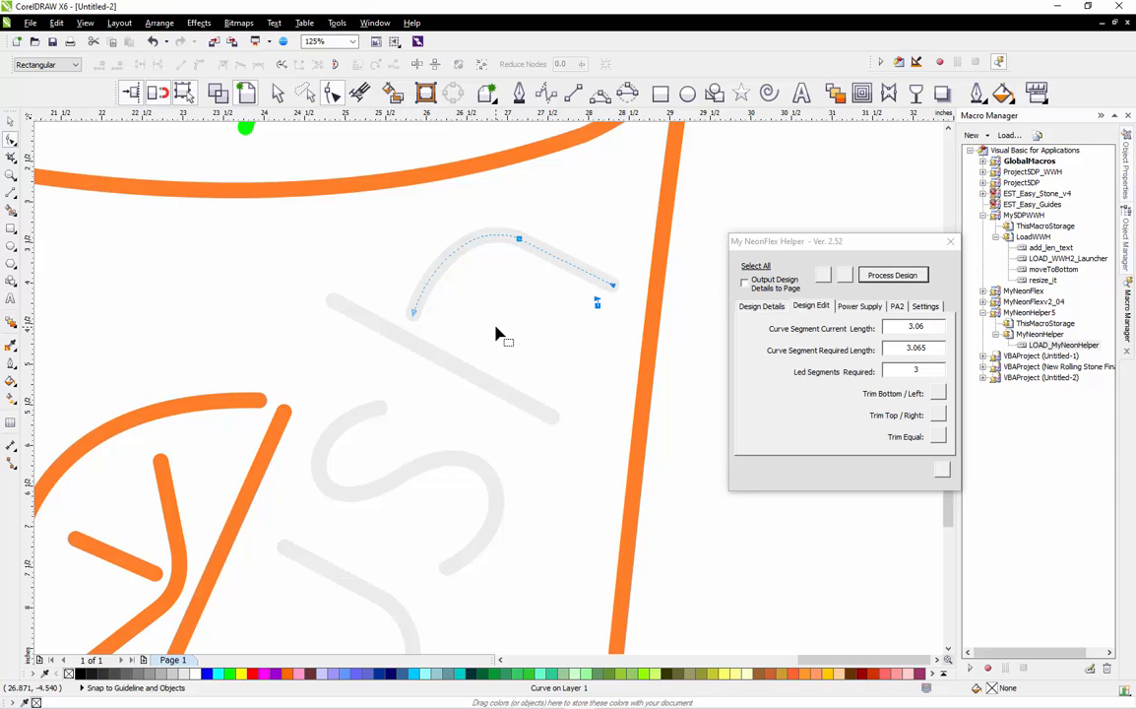
{"action": "left_click", "coordinate": [605, 342]}
{"action": "key", "text": "ctrl+z"}
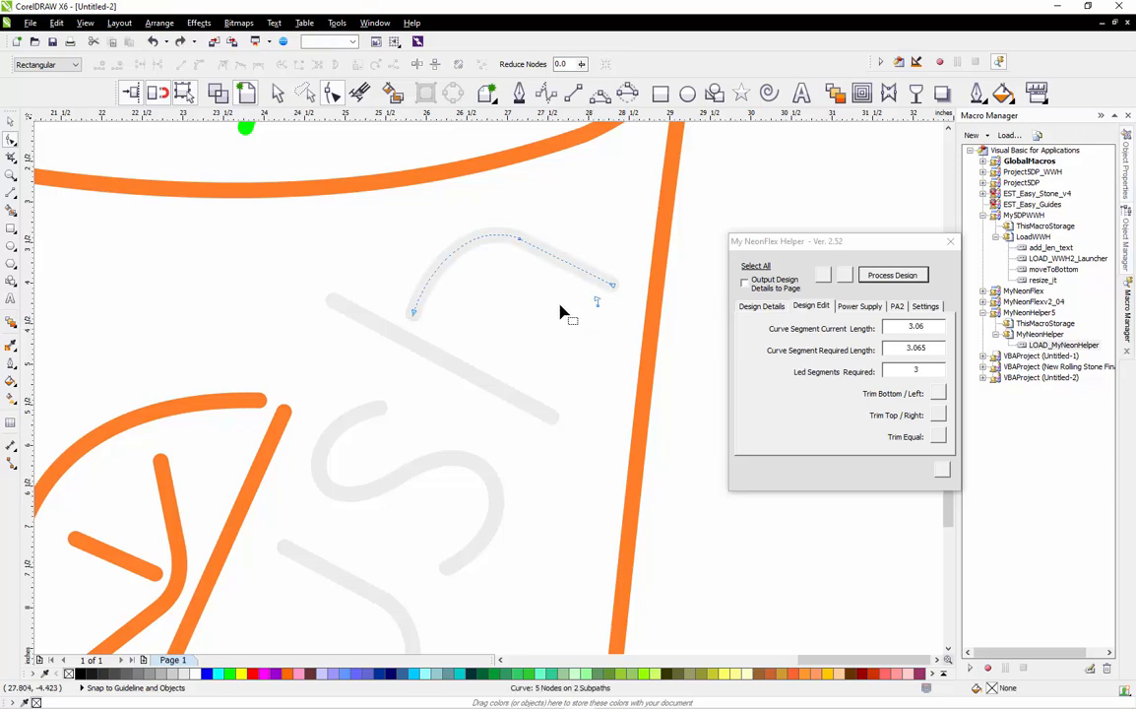
{"action": "left_click_drag", "start_coordinate": [584, 291], "coordinate": [606, 314]}
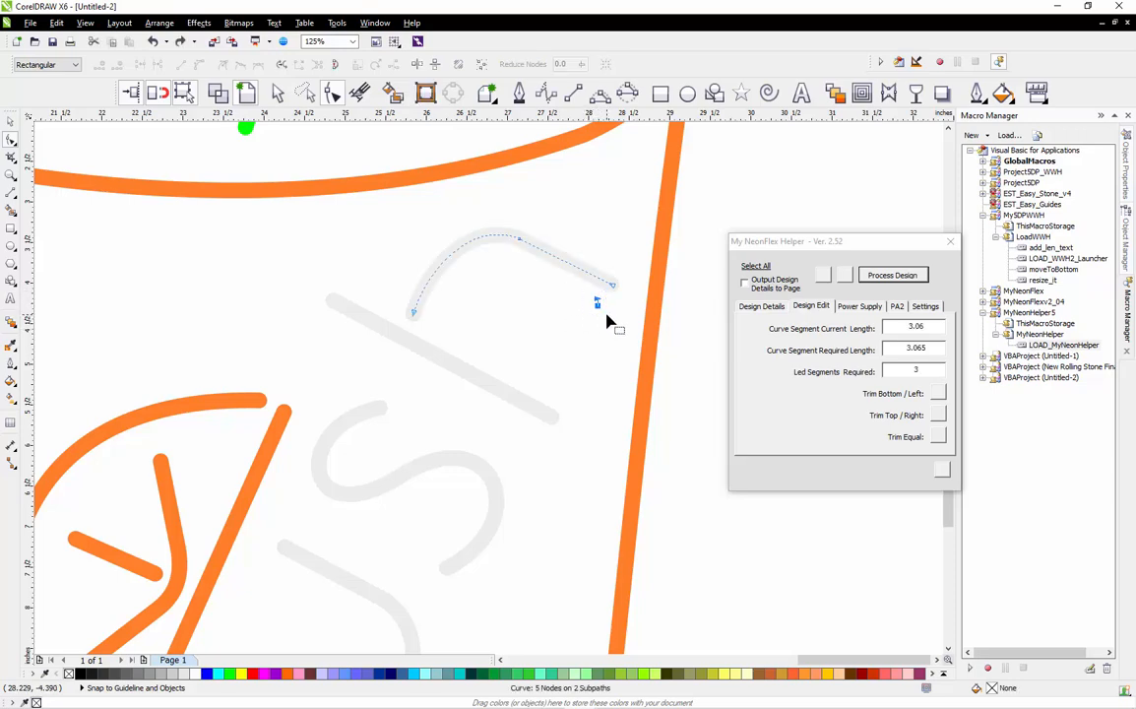
{"action": "key", "text": "Delete"}
Move the h arch's middle and end nodes together toward the stem, to a curve length of about 2.69 inches.
{"action": "left_click_drag", "start_coordinate": [633, 222], "coordinate": [502, 329]}
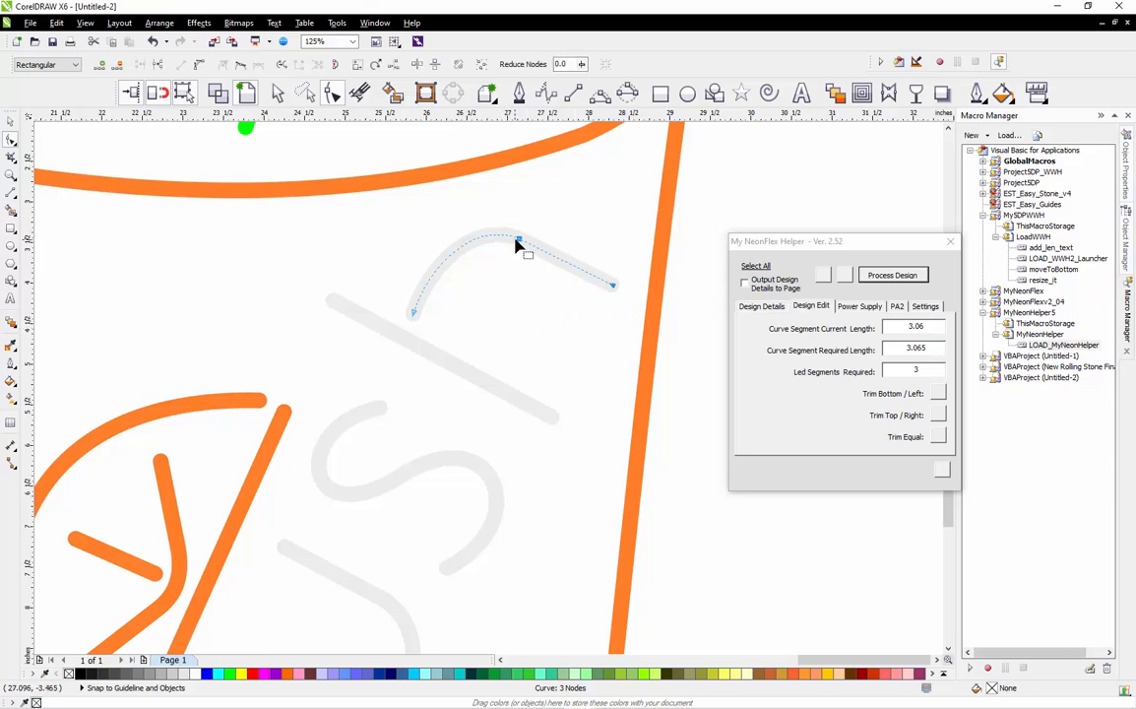
{"action": "left_click_drag", "start_coordinate": [519, 245], "coordinate": [503, 278]}
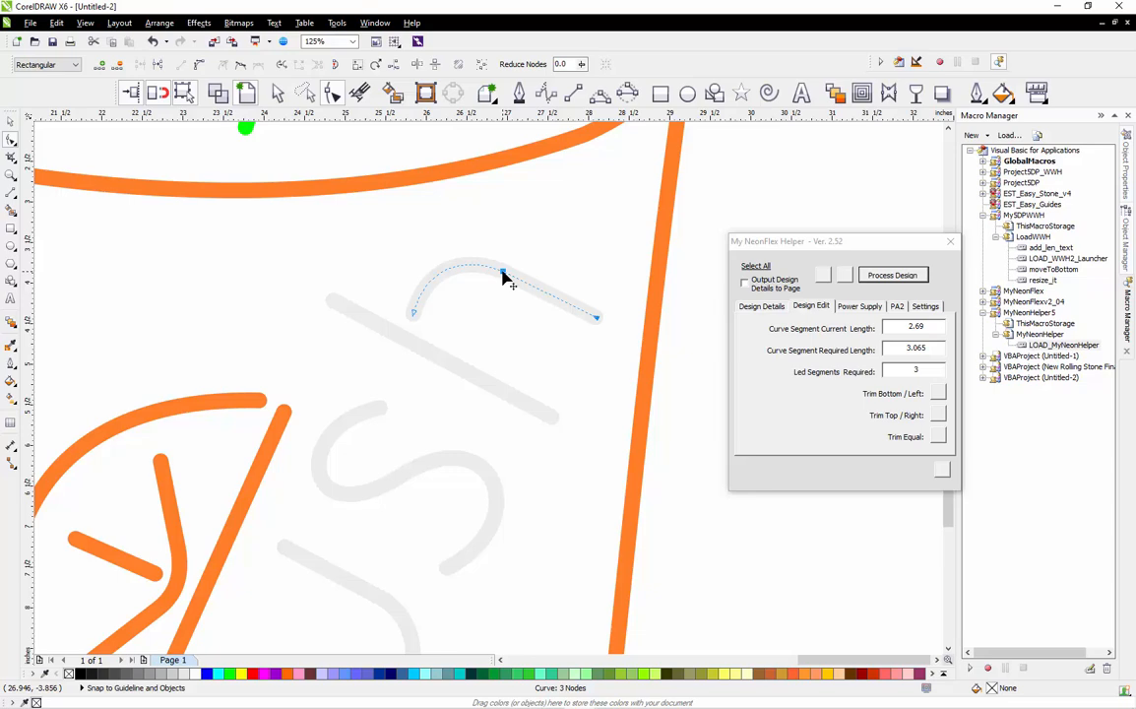
{"action": "left_click", "coordinate": [503, 275]}
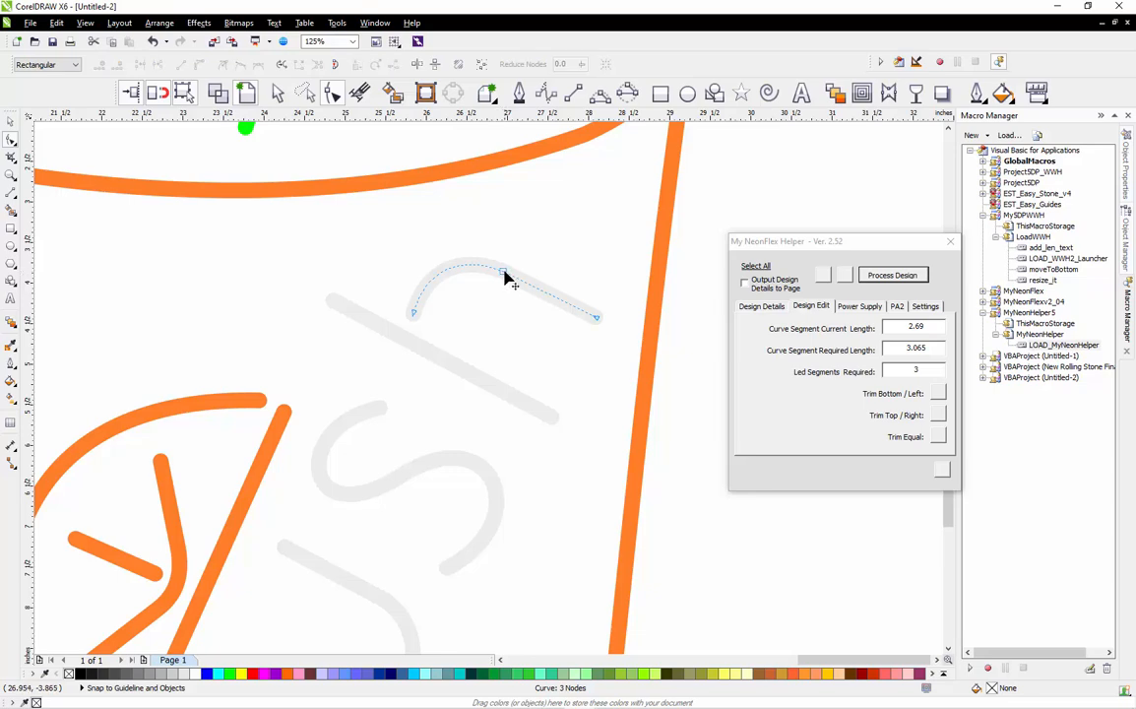
{"action": "left_click_drag", "start_coordinate": [504, 273], "coordinate": [496, 282]}
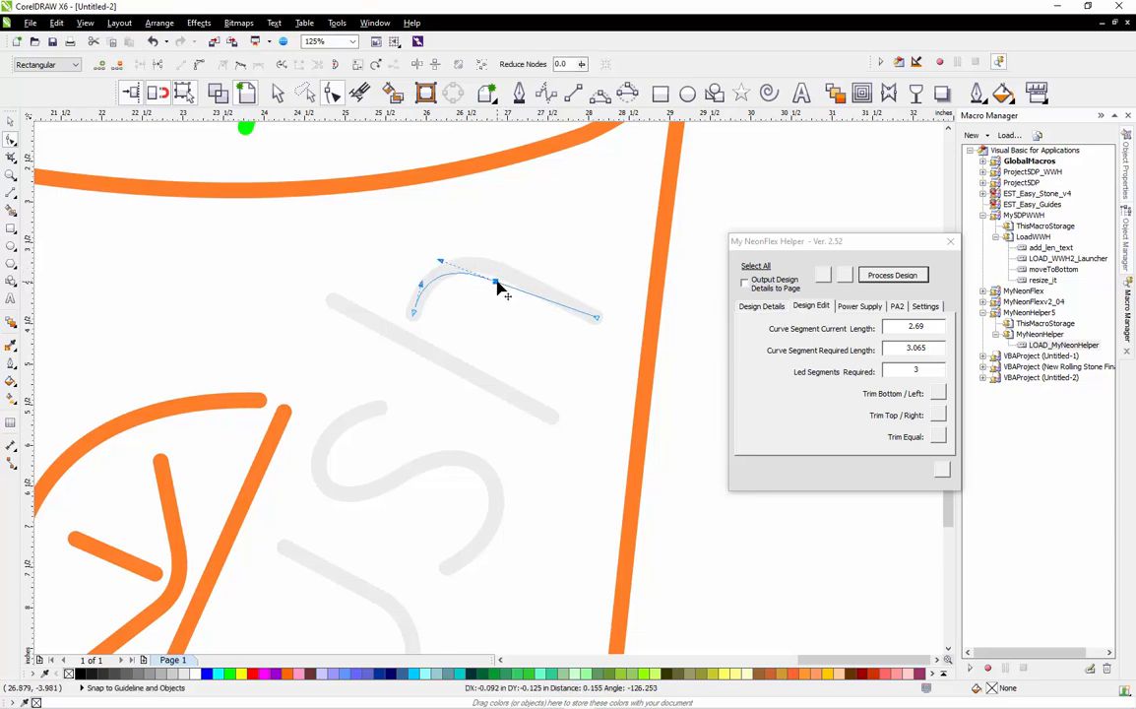
{"action": "key", "text": "ctrl+z"}
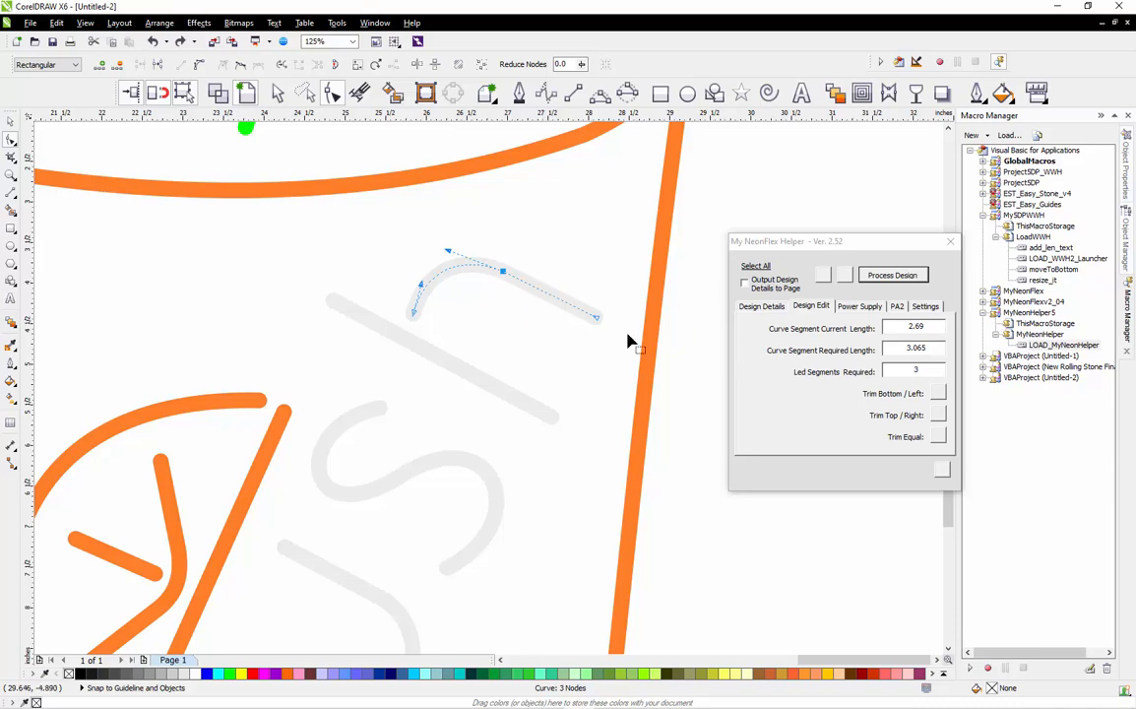
Shorten the h's arch further by shifting its outer nodes toward the stem and its start node along the stem, to about 2.34 inches.
{"action": "left_click", "coordinate": [598, 320]}
{"action": "left_click_drag", "start_coordinate": [596, 320], "coordinate": [591, 328]}
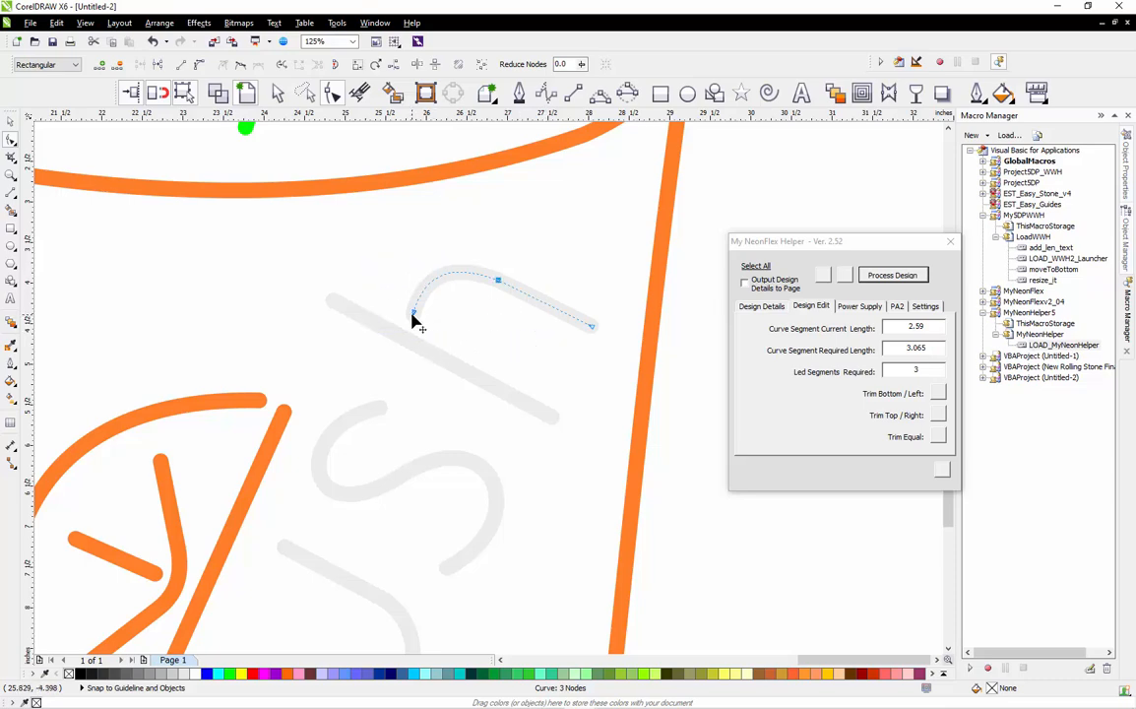
{"action": "left_click_drag", "start_coordinate": [414, 315], "coordinate": [430, 323]}
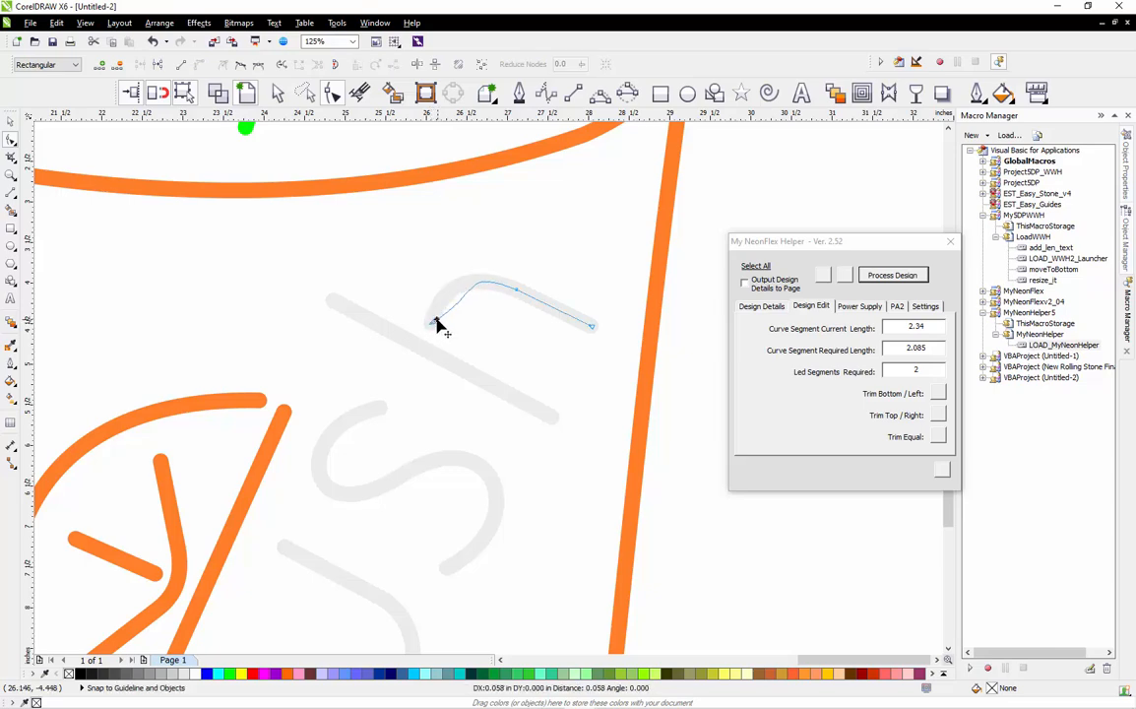
Move the h arch's nodes inward in small amounts to a curve length of about 2.14 inches, and deselect the curve.
{"action": "left_click_drag", "start_coordinate": [551, 263], "coordinate": [427, 328]}
{"action": "scroll", "coordinate": [459, 327], "scroll_direction": "up", "scroll_amount": 1}
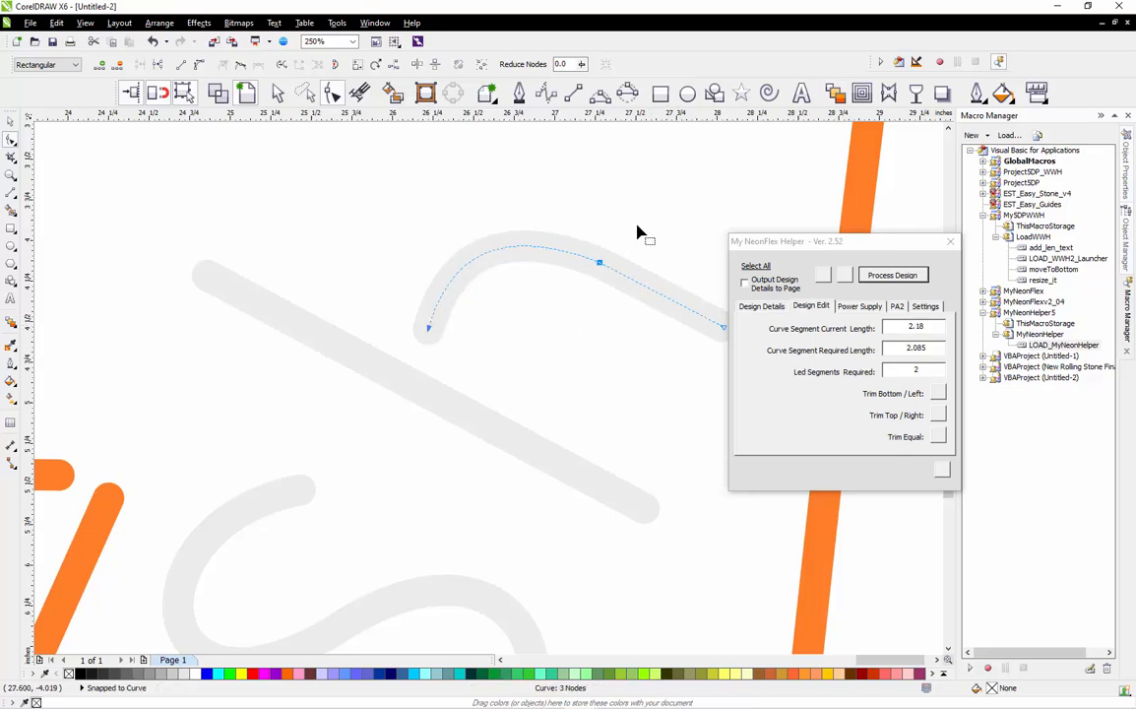
{"action": "left_click_drag", "start_coordinate": [636, 228], "coordinate": [401, 343]}
{"action": "scroll", "coordinate": [393, 292], "scroll_direction": "down", "scroll_amount": 2}
{"action": "scroll", "coordinate": [467, 287], "scroll_direction": "up", "scroll_amount": 2}
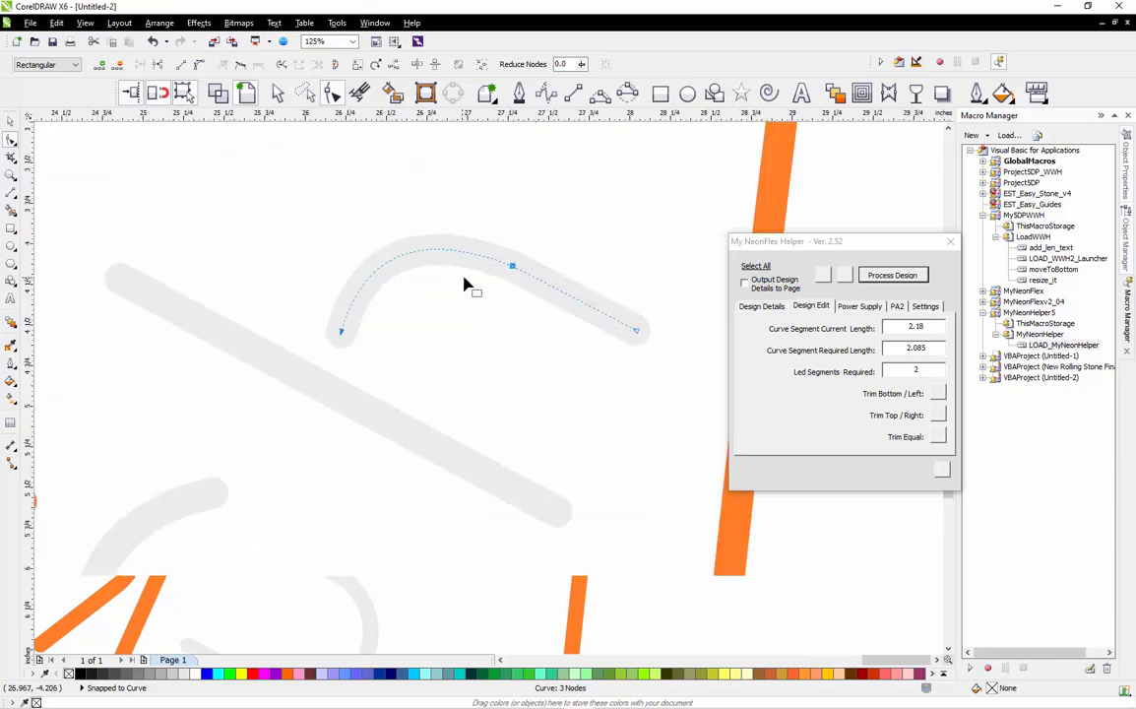
{"action": "left_click_drag", "start_coordinate": [664, 239], "coordinate": [469, 382]}
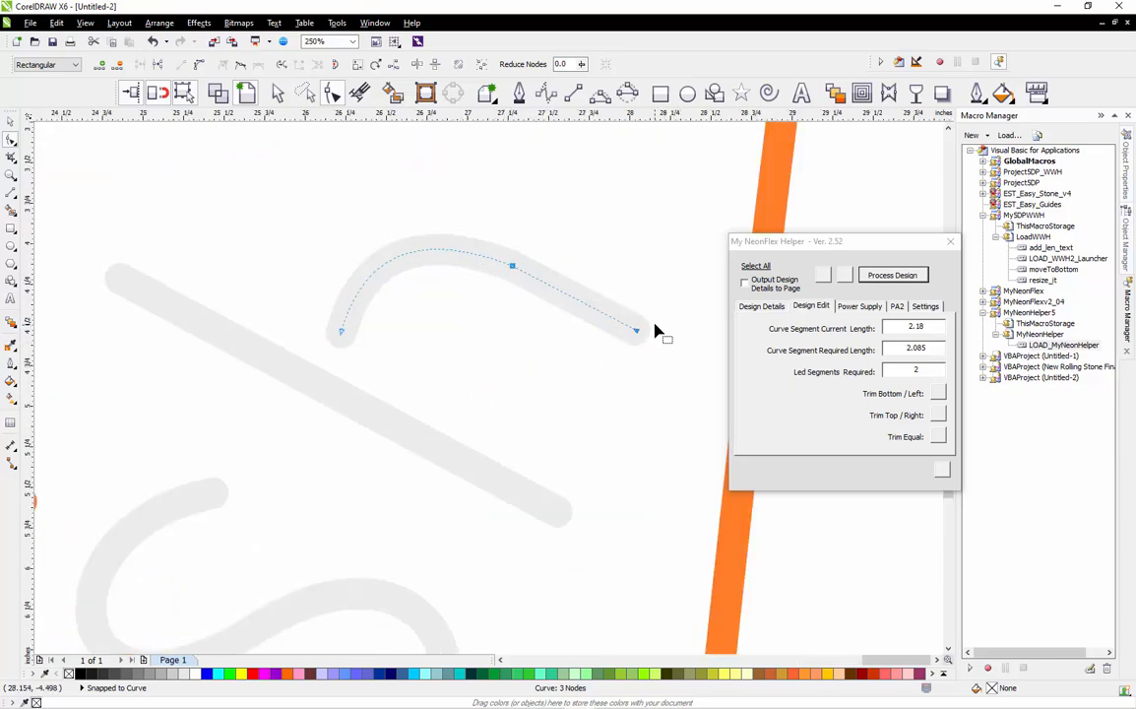
{"action": "left_click_drag", "start_coordinate": [638, 331], "coordinate": [635, 337]}
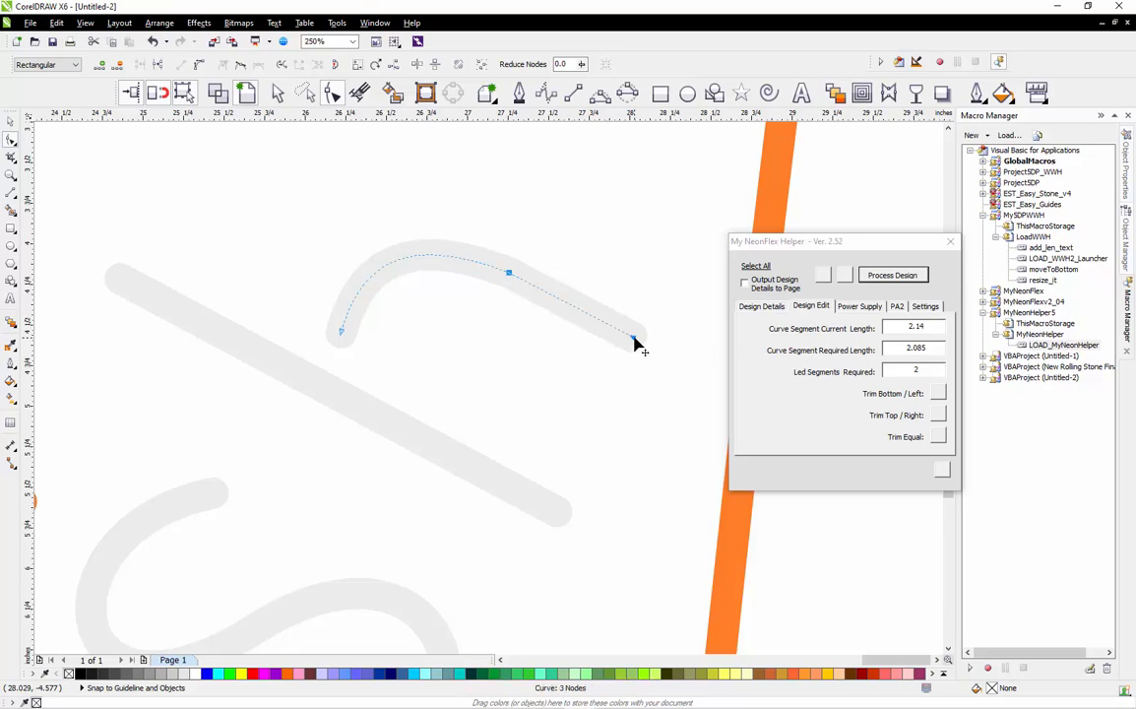
{"action": "scroll", "coordinate": [638, 345], "scroll_direction": "up", "scroll_amount": 1}
{"action": "scroll", "coordinate": [637, 344], "scroll_direction": "down", "scroll_amount": 1}
{"action": "scroll", "coordinate": [482, 247], "scroll_direction": "down", "scroll_amount": 1}
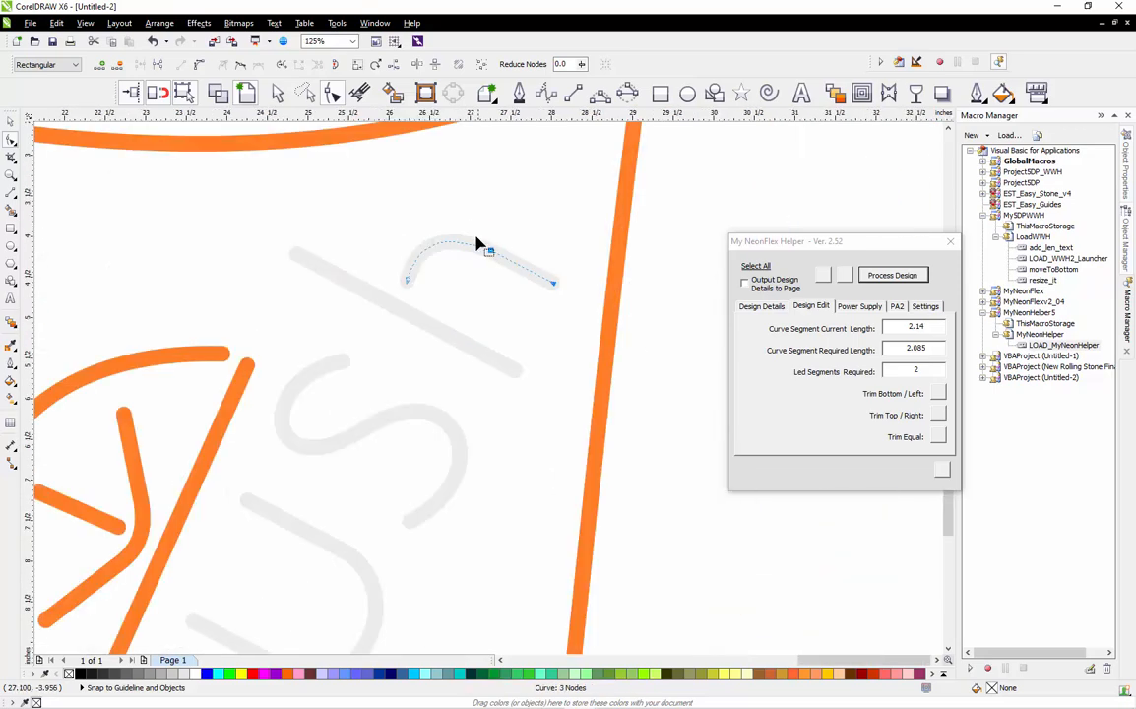
{"action": "key", "text": "space"}
{"action": "left_click", "coordinate": [625, 247]}
{"action": "scroll", "coordinate": [631, 241], "scroll_direction": "down", "scroll_amount": 1}
{"action": "left_click", "coordinate": [656, 241]}
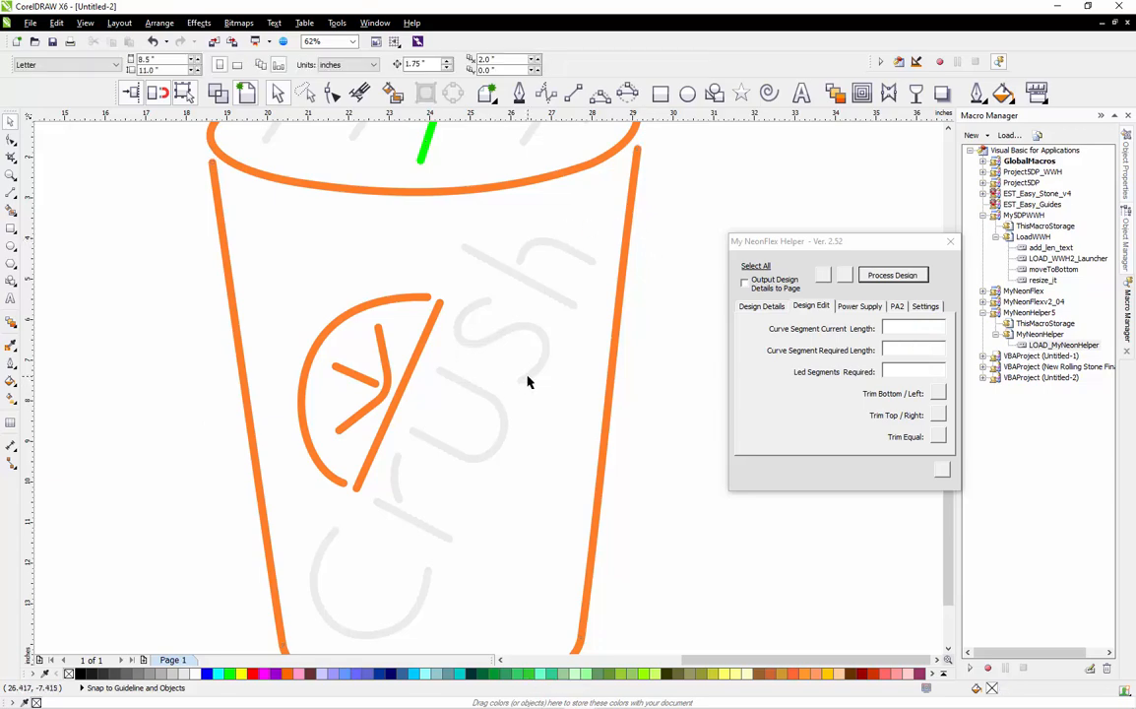
Reposition the shortened arch of the h slightly closer to its stem and deselect it.
{"action": "scroll", "coordinate": [571, 236], "scroll_direction": "up", "scroll_amount": 2}
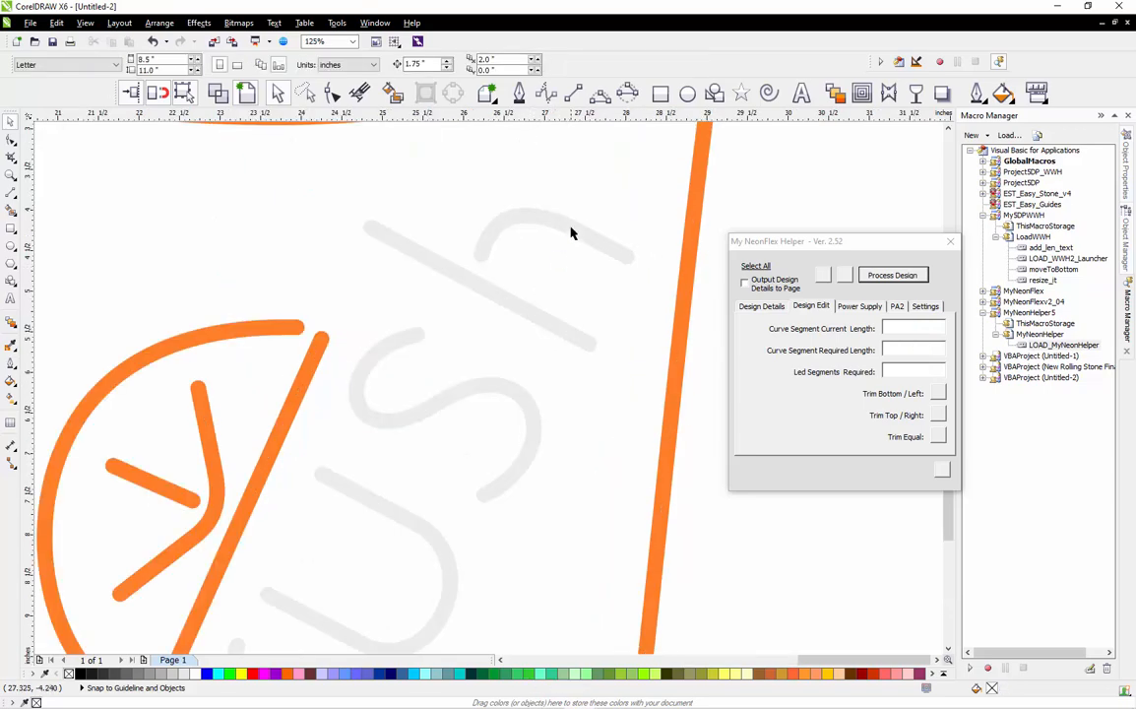
{"action": "left_click", "coordinate": [591, 238]}
{"action": "left_click_drag", "start_coordinate": [591, 237], "coordinate": [576, 229]}
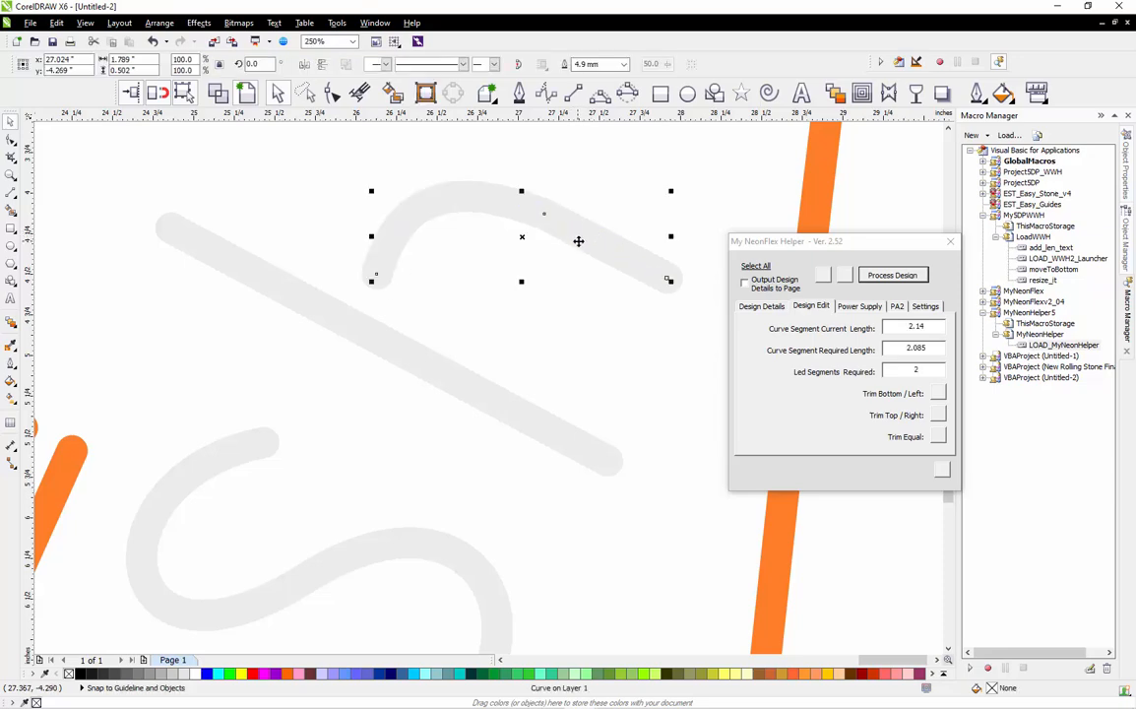
{"action": "left_click_drag", "start_coordinate": [590, 242], "coordinate": [585, 241]}
{"action": "scroll", "coordinate": [585, 241], "scroll_direction": "down", "scroll_amount": 4}
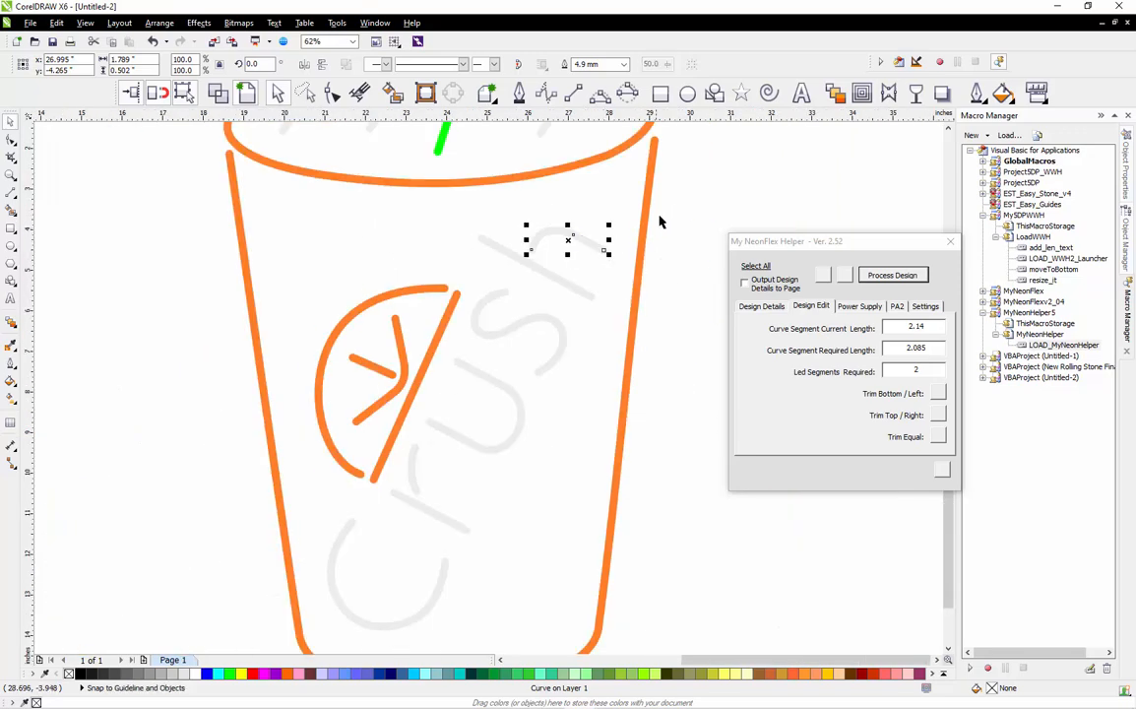
{"action": "left_click", "coordinate": [703, 207]}
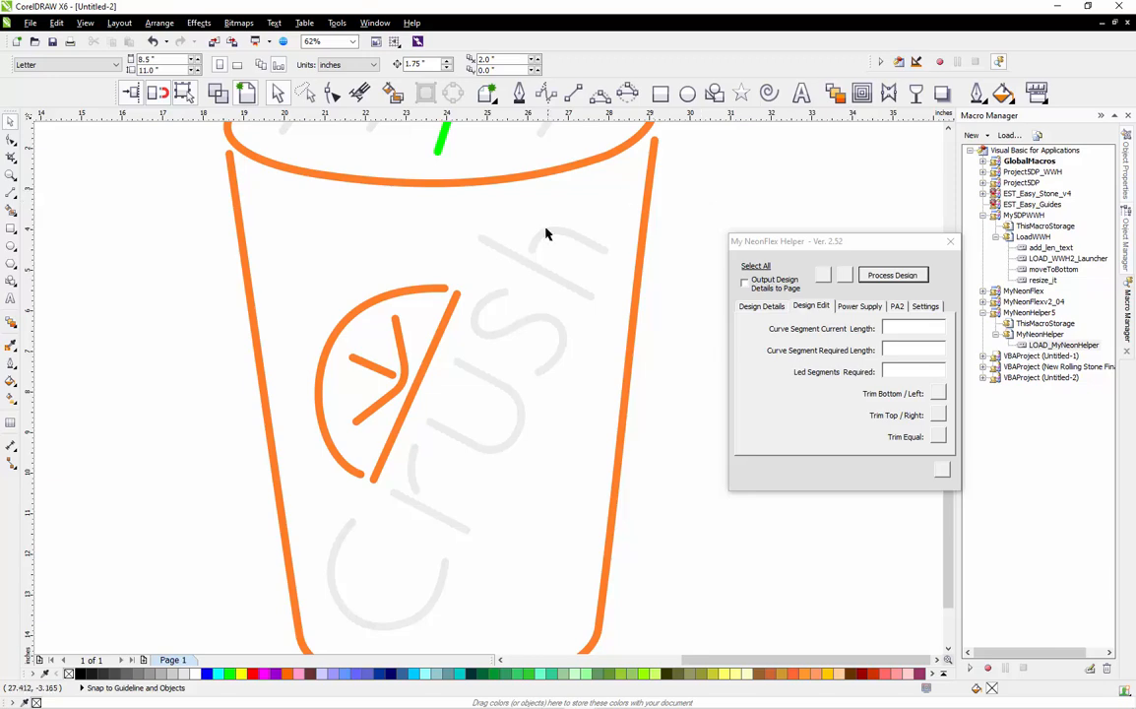
Scale the arch of the h up proportionally in small amounts to a curve length of about 2.61 inches.
{"action": "left_click", "coordinate": [602, 259]}
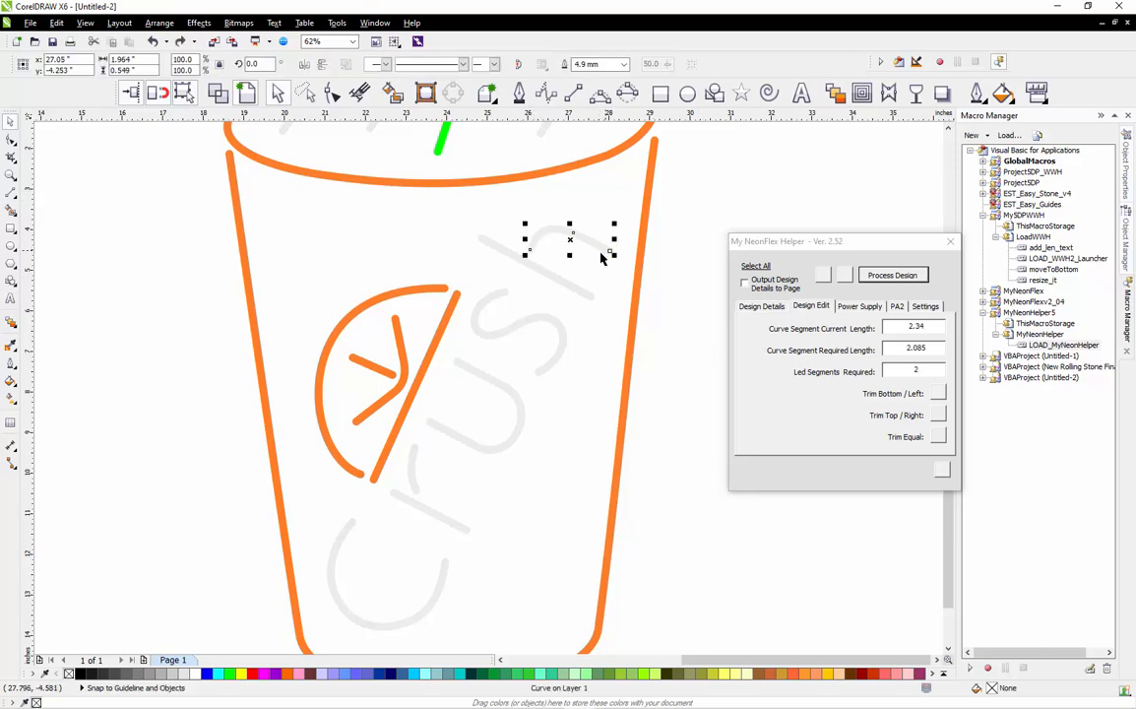
{"action": "scroll", "coordinate": [582, 227], "scroll_direction": "up", "scroll_amount": 2}
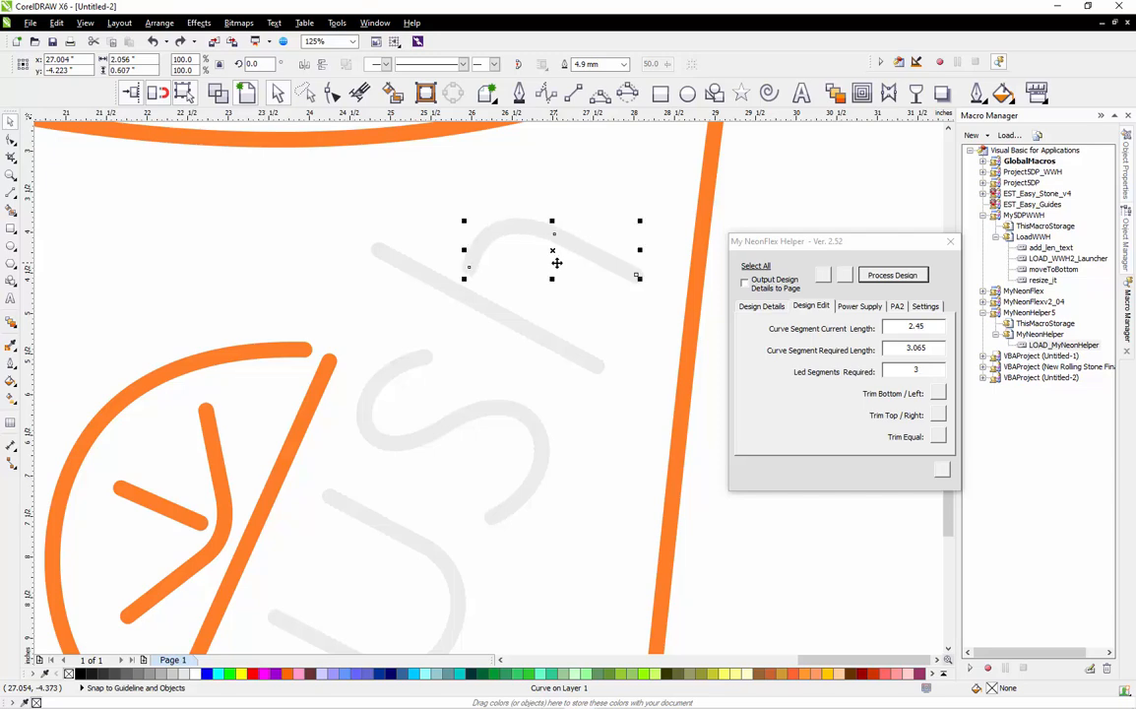
{"action": "left_click_drag", "start_coordinate": [471, 226], "coordinate": [464, 222]}
{"action": "left_click_drag", "start_coordinate": [465, 223], "coordinate": [453, 214]}
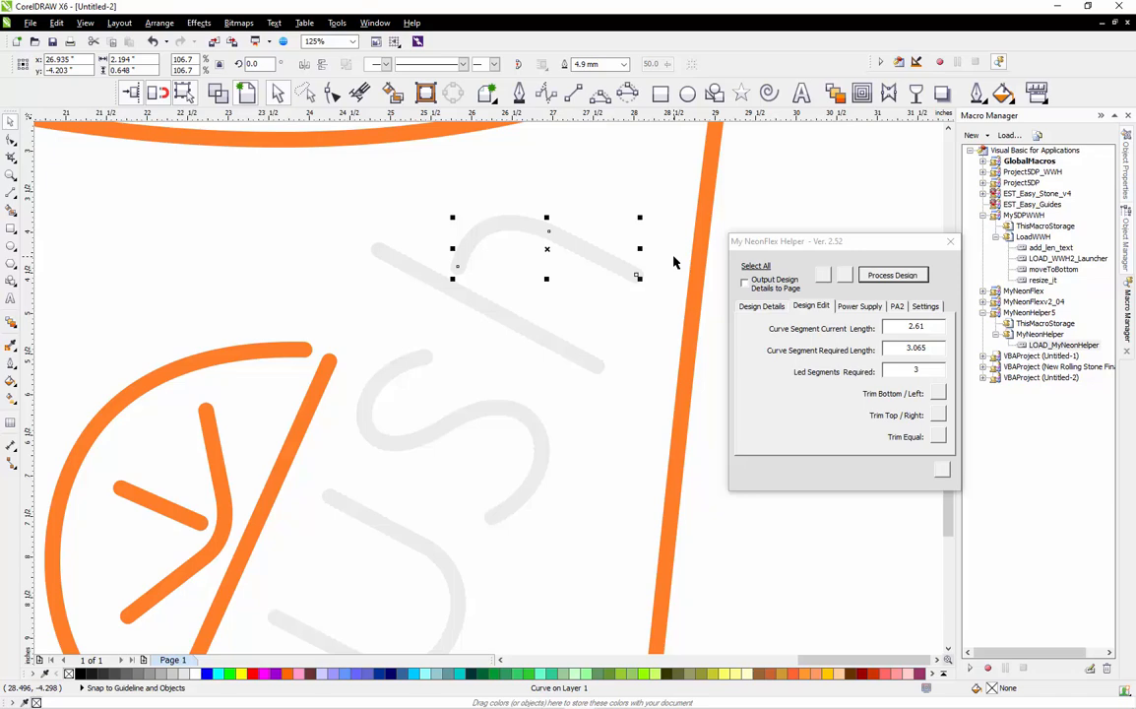
{"action": "left_click", "coordinate": [646, 190]}
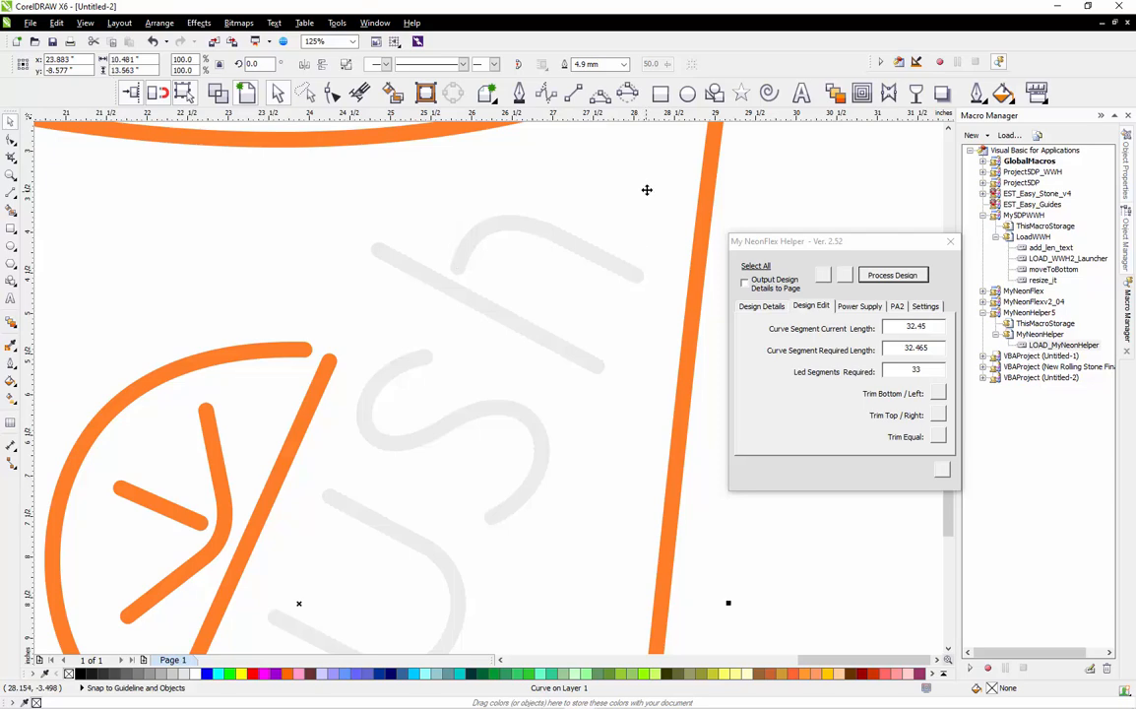
Set the LED strip cut spacing to 1 cm and reselect the h arch to refresh its required length.
{"action": "left_click", "coordinate": [616, 272]}
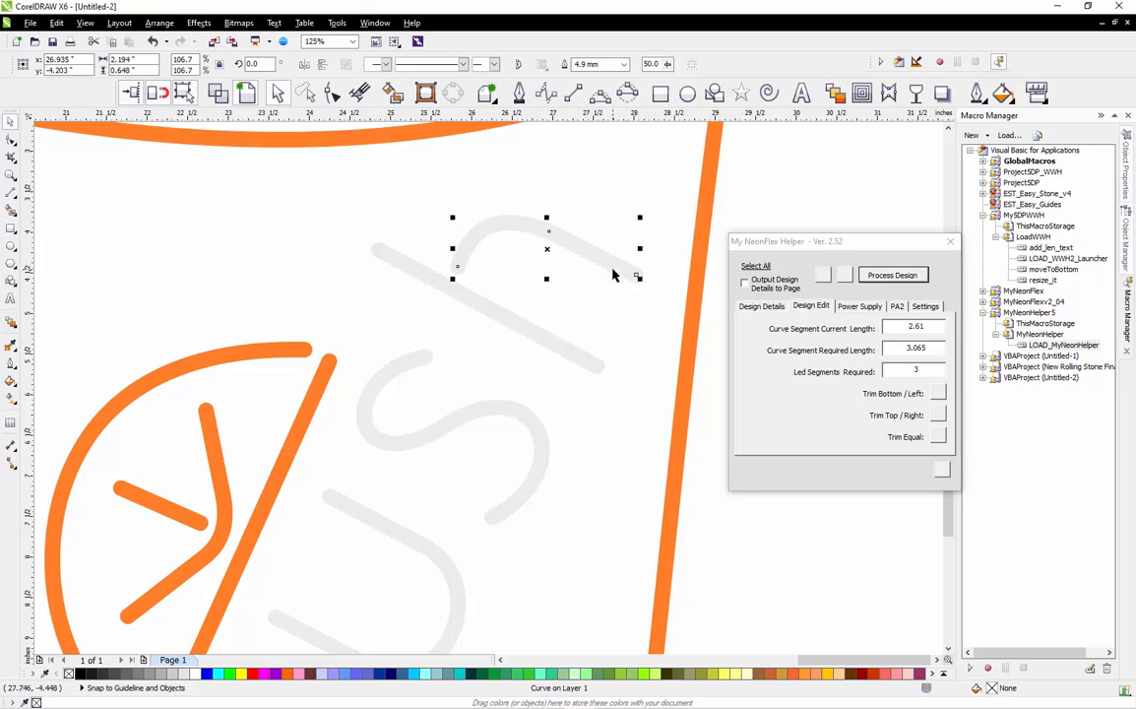
{"action": "left_click", "coordinate": [934, 308]}
{"action": "left_click", "coordinate": [923, 336]}
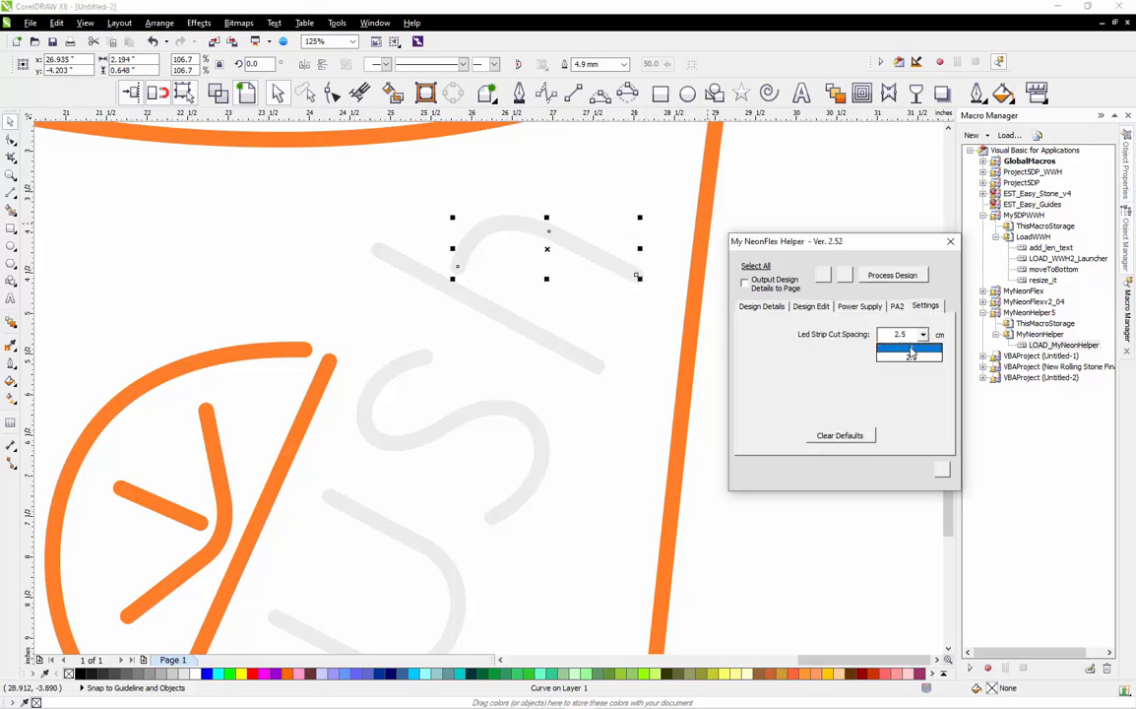
{"action": "left_click", "coordinate": [913, 349]}
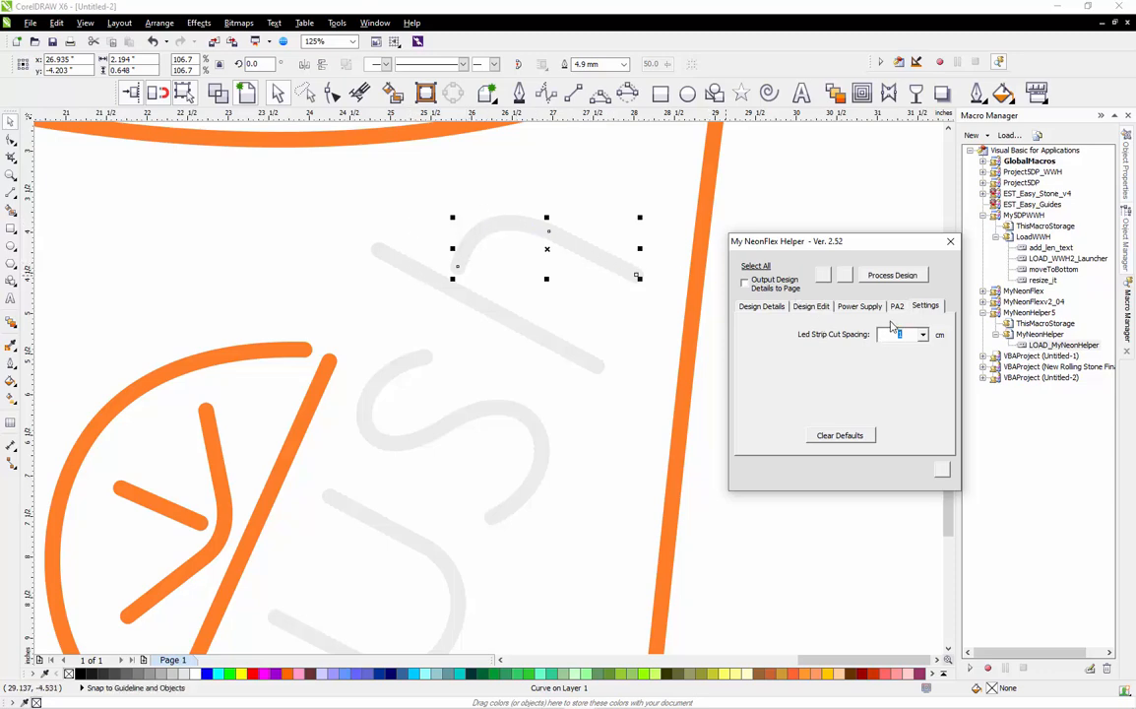
{"action": "left_click", "coordinate": [765, 307]}
{"action": "left_click", "coordinate": [805, 307]}
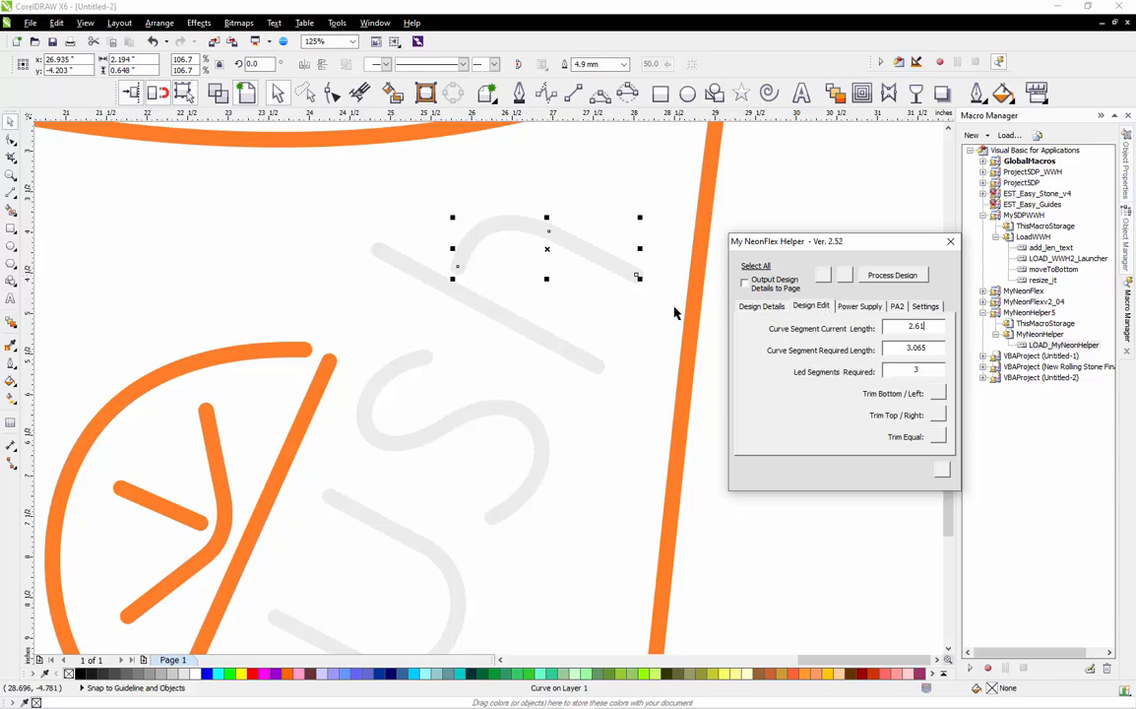
{"action": "left_click", "coordinate": [609, 272]}
{"action": "left_click", "coordinate": [608, 265]}
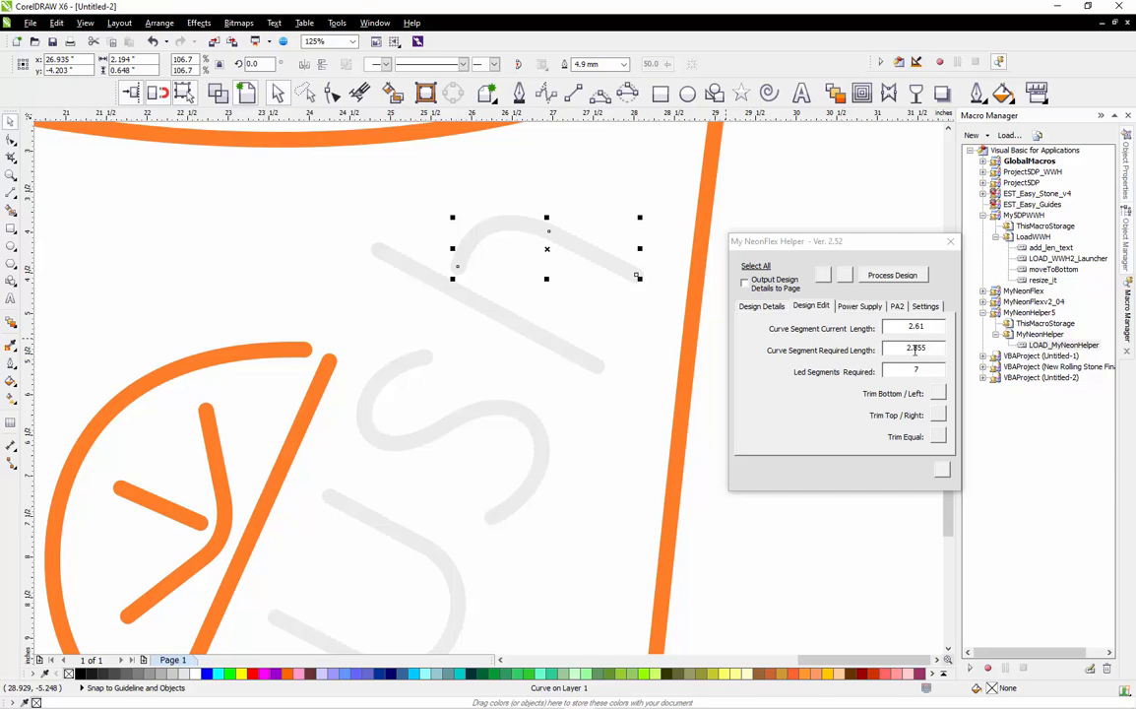
Move the h arch's middle and end nodes together away from the stem, to a curve length of about 2.72 inches.
{"action": "double_click", "coordinate": [589, 256]}
{"action": "left_click_drag", "start_coordinate": [661, 195], "coordinate": [551, 296]}
{"action": "scroll", "coordinate": [627, 240], "scroll_direction": "up", "scroll_amount": 1}
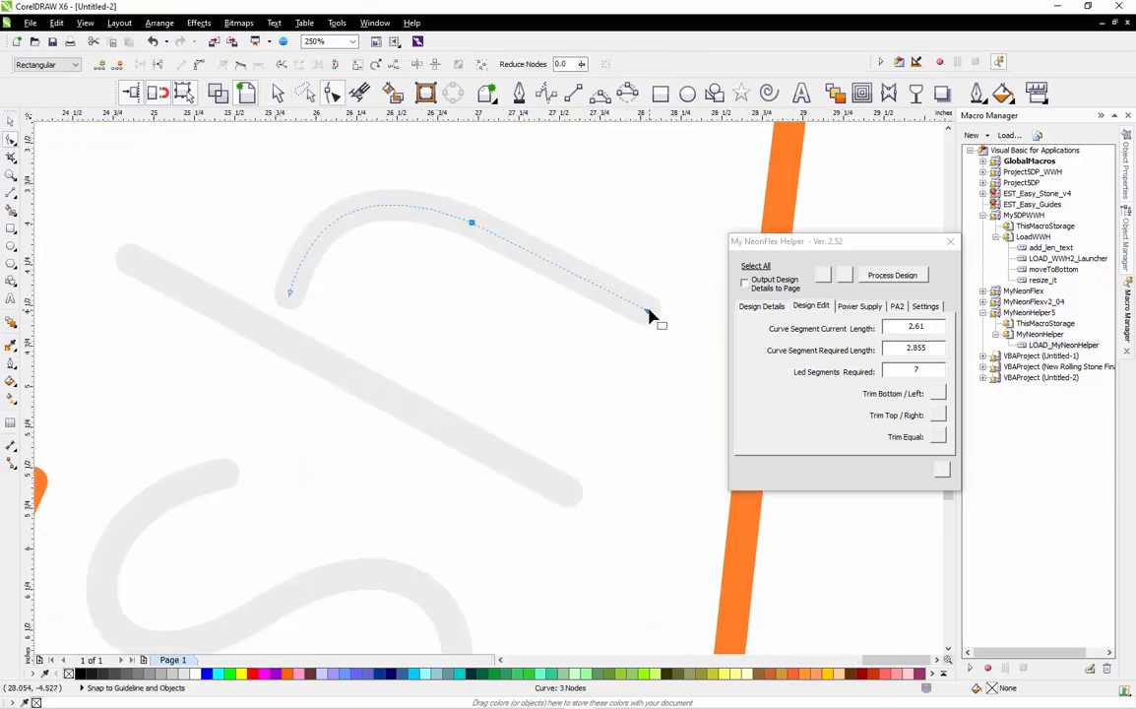
{"action": "left_click_drag", "start_coordinate": [665, 177], "coordinate": [428, 369]}
{"action": "left_click_drag", "start_coordinate": [646, 311], "coordinate": [651, 282]}
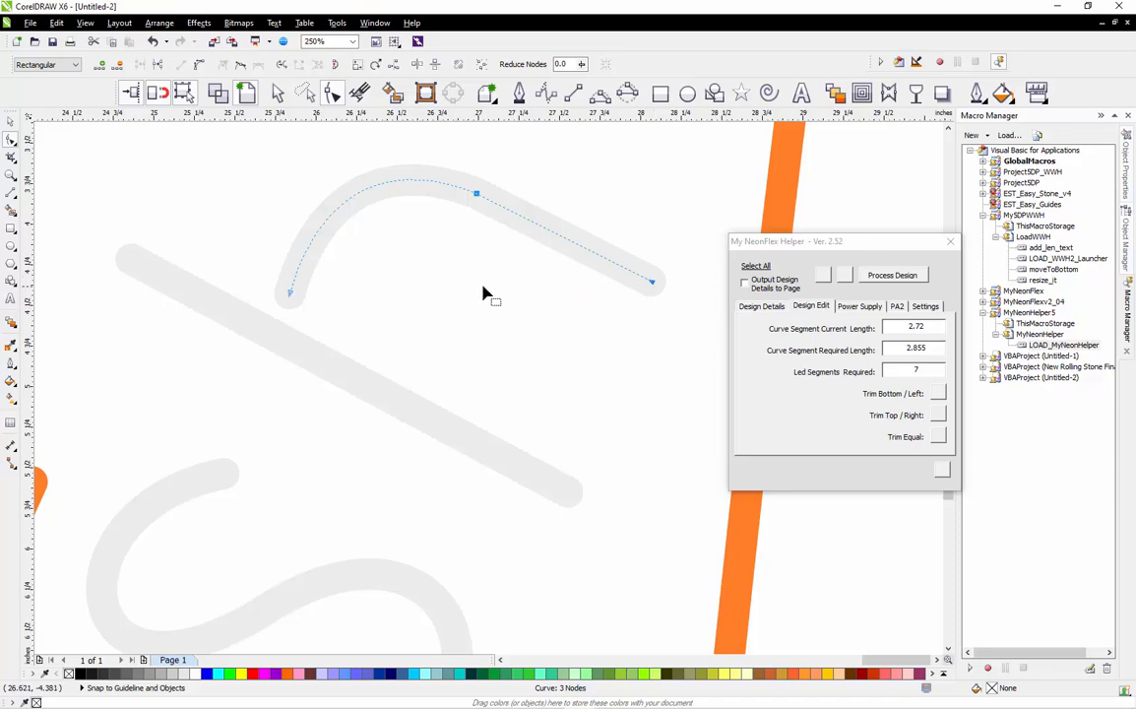
Shift the h arch's start and middle nodes outward to a curve length of about 2.81 inches, and deselect the curve.
{"action": "left_click_drag", "start_coordinate": [486, 167], "coordinate": [278, 289]}
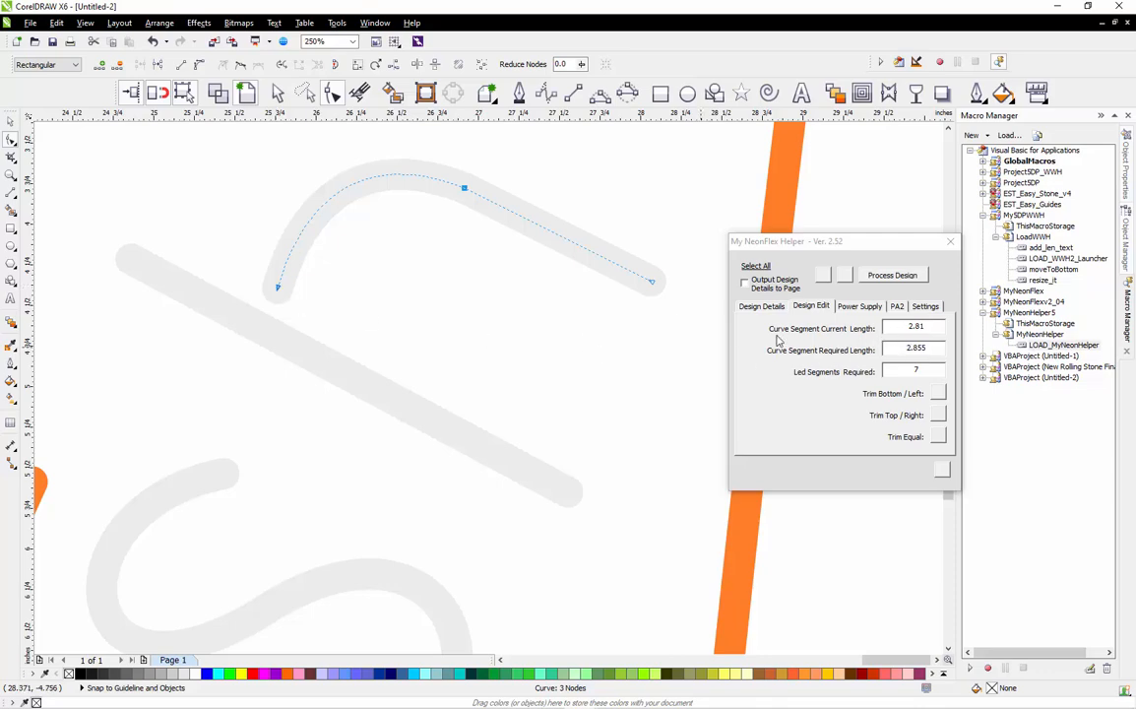
{"action": "scroll", "coordinate": [431, 325], "scroll_direction": "down", "scroll_amount": 2}
{"action": "key", "text": "space"}
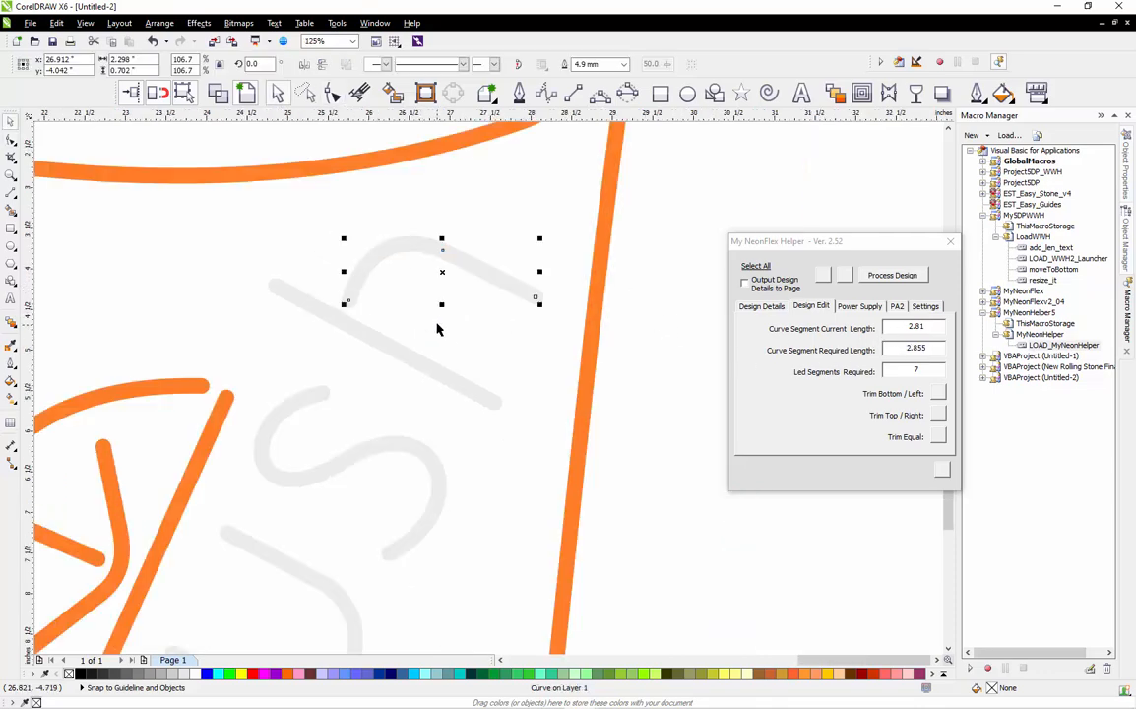
{"action": "left_click", "coordinate": [499, 302]}
{"action": "scroll", "coordinate": [499, 302], "scroll_direction": "down", "scroll_amount": 1}
{"action": "left_click", "coordinate": [592, 302]}
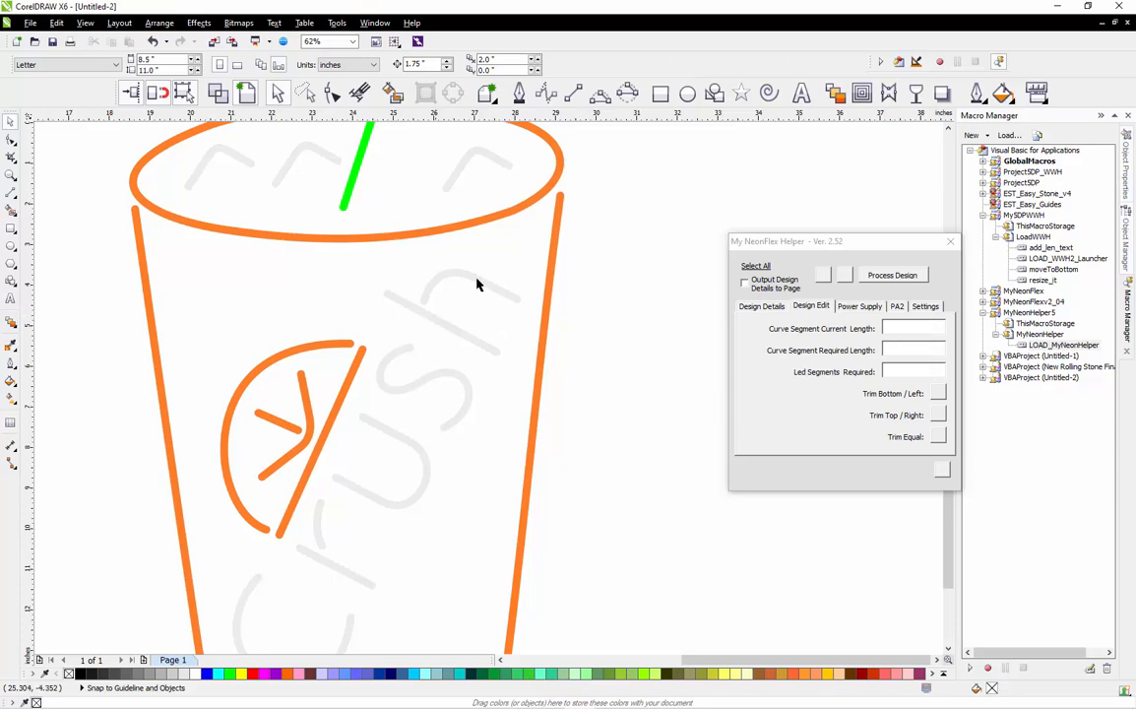
Lengthen the stem of the h by extending its upper end node along the line's direction.
{"action": "scroll", "coordinate": [517, 324], "scroll_direction": "down", "scroll_amount": 1}
{"action": "scroll", "coordinate": [423, 320], "scroll_direction": "up", "scroll_amount": 1}
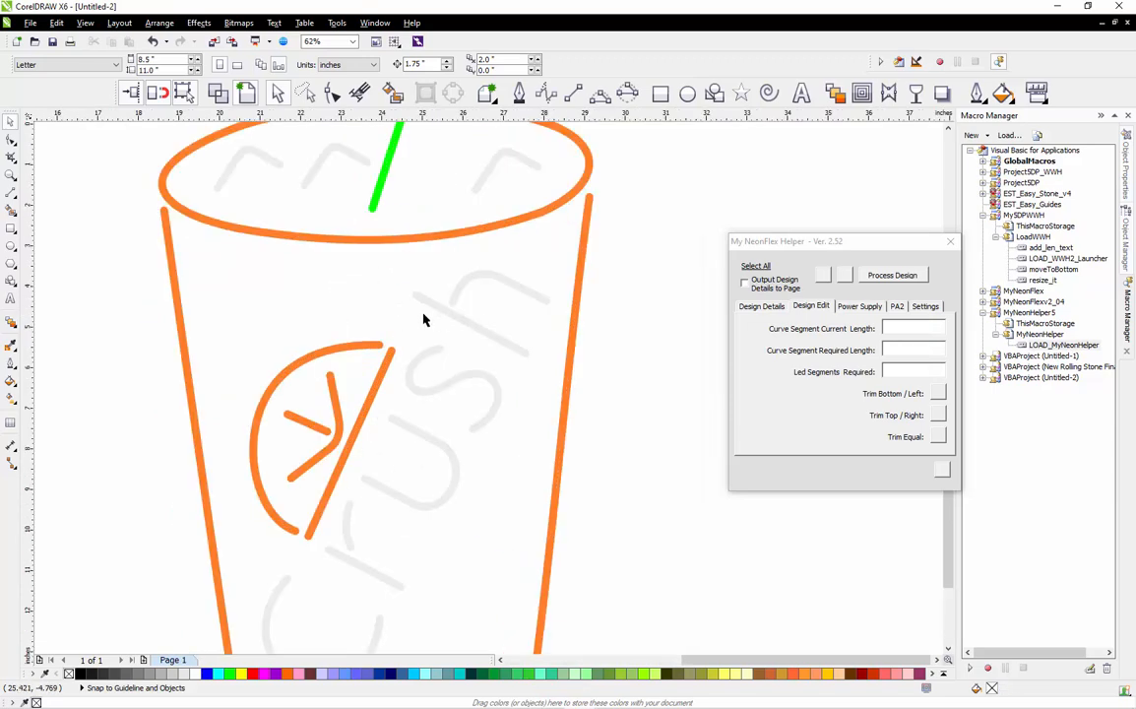
{"action": "left_click", "coordinate": [421, 302]}
{"action": "key", "text": "space"}
{"action": "scroll", "coordinate": [422, 304], "scroll_direction": "up", "scroll_amount": 1}
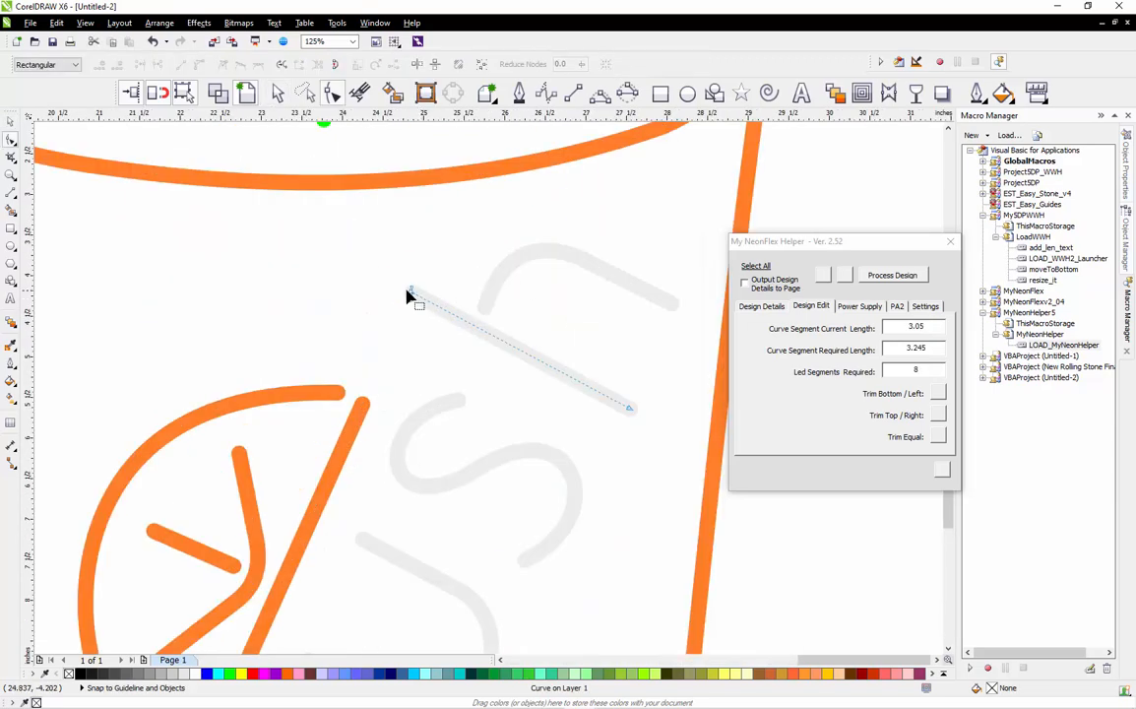
{"action": "left_click_drag", "start_coordinate": [412, 294], "coordinate": [390, 283]}
{"action": "key", "text": "space"}
{"action": "left_click", "coordinate": [489, 246]}
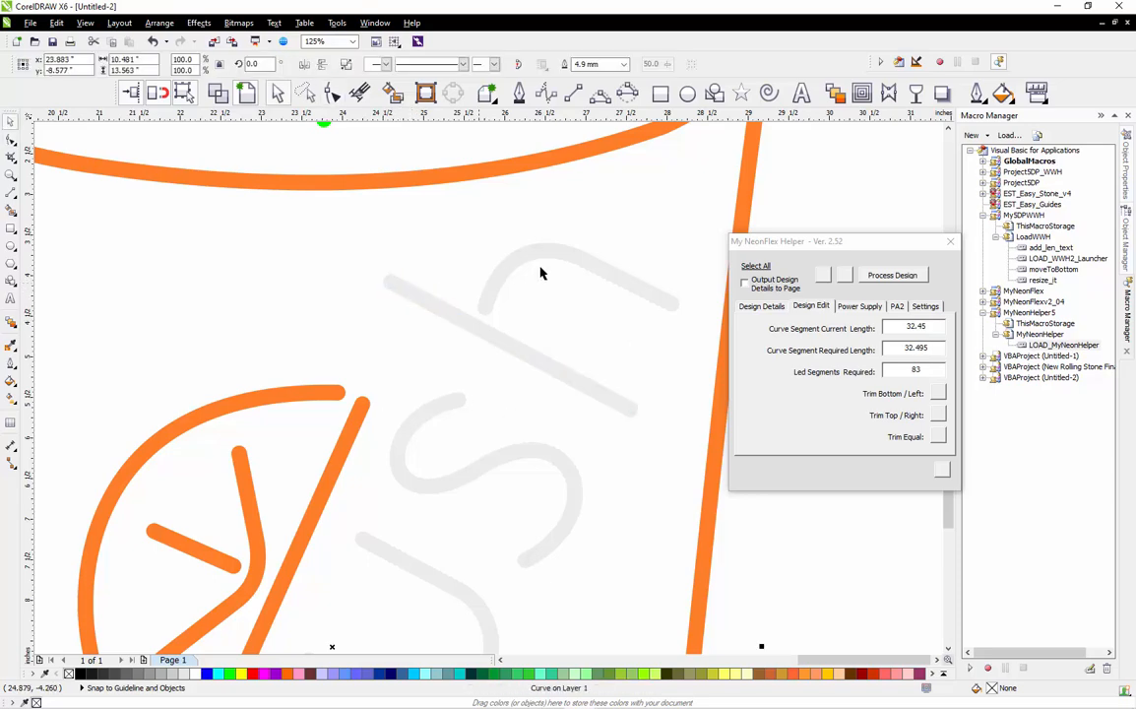
Set the LED strip cut spacing to 2.5 cm and check the h arch's required length.
{"action": "left_click", "coordinate": [923, 307]}
{"action": "left_click", "coordinate": [923, 334]}
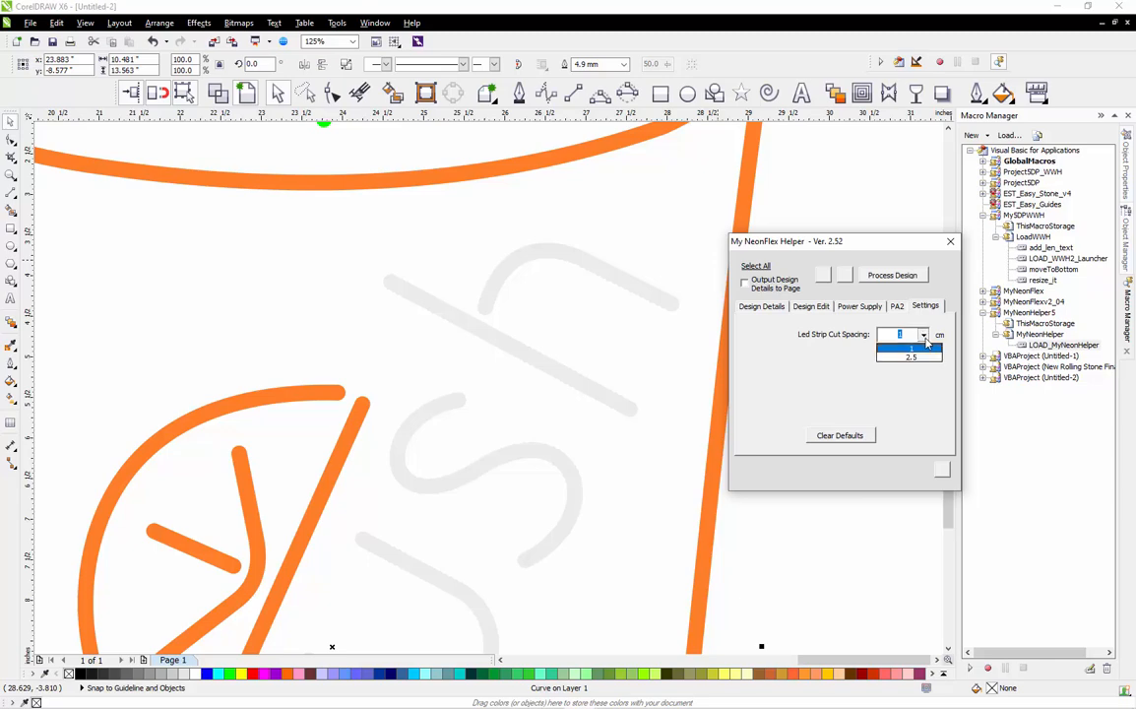
{"action": "left_click", "coordinate": [901, 358]}
{"action": "left_click", "coordinate": [676, 303]}
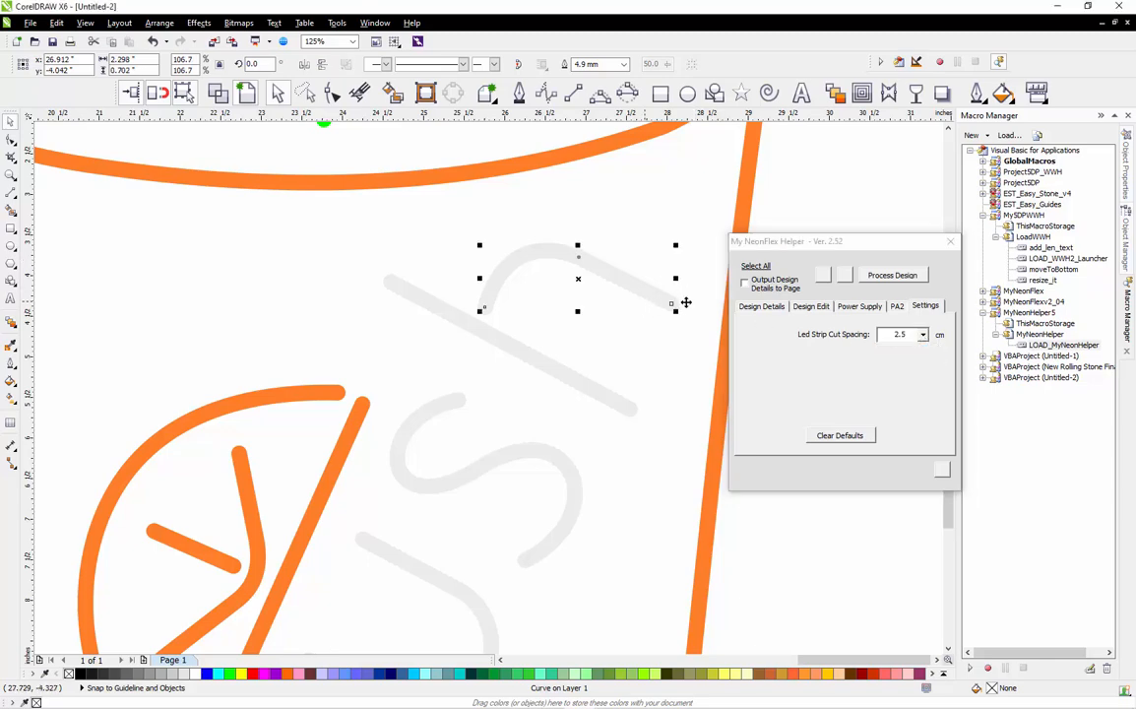
{"action": "left_click", "coordinate": [809, 307]}
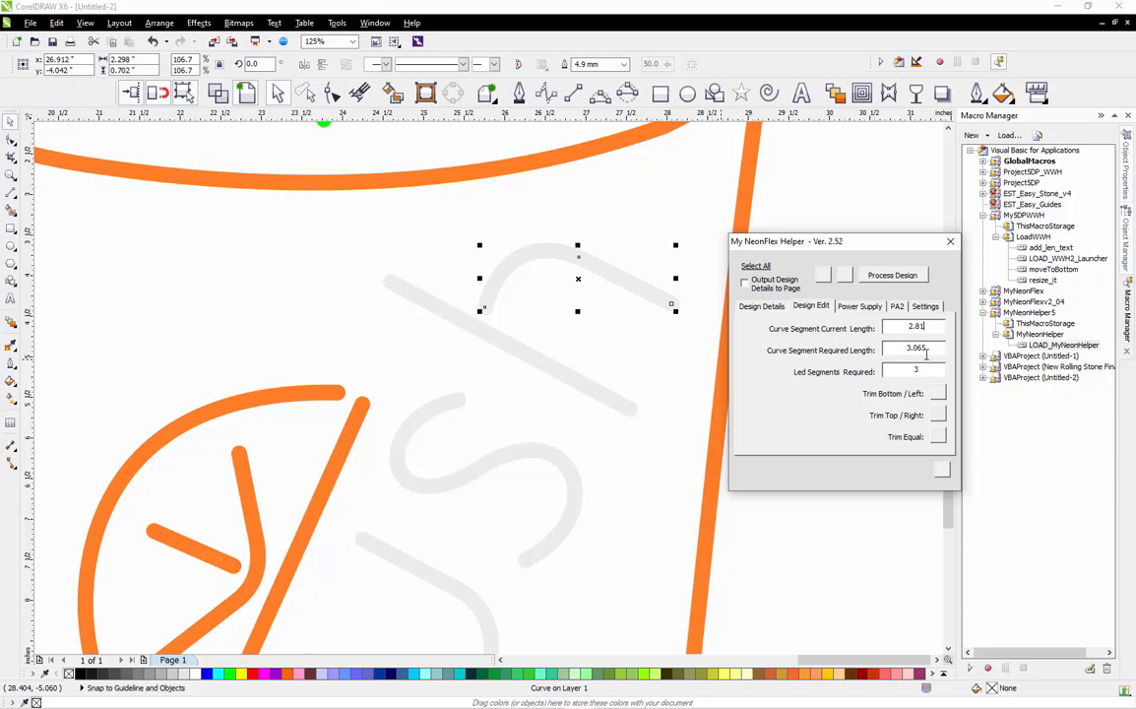
Move the h arch's middle and end nodes away from the stem to a curve length of about 3.04 inches, and deselect it.
{"action": "double_click", "coordinate": [574, 256]}
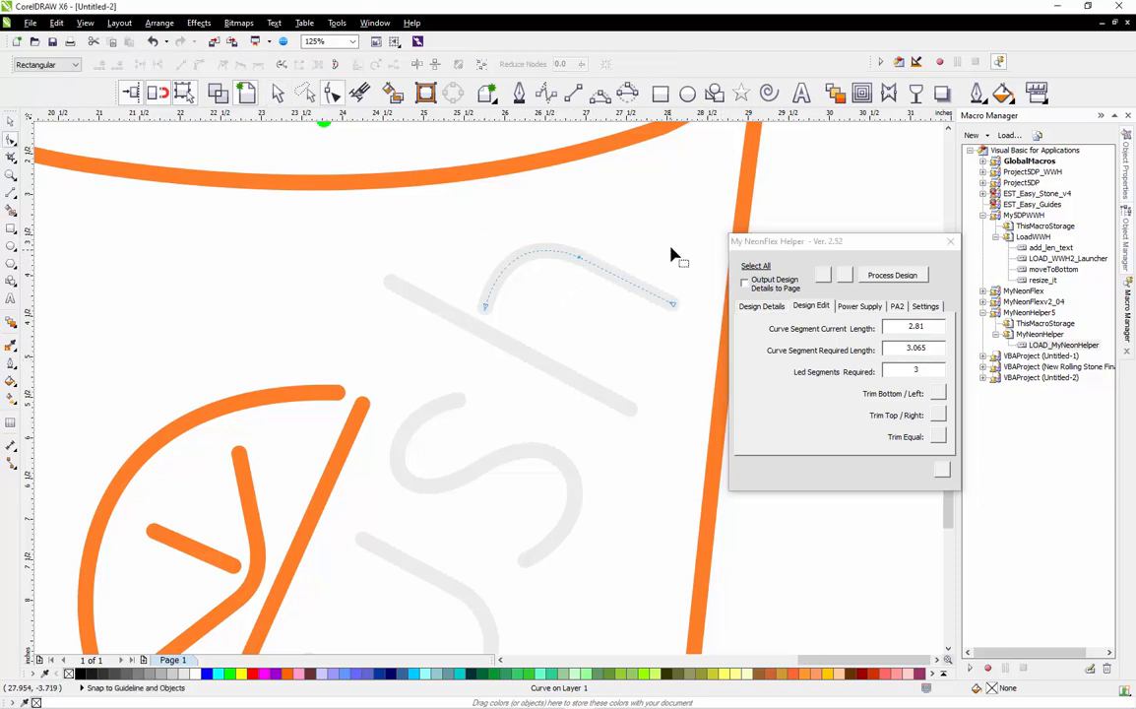
{"action": "left_click_drag", "start_coordinate": [685, 242], "coordinate": [555, 347]}
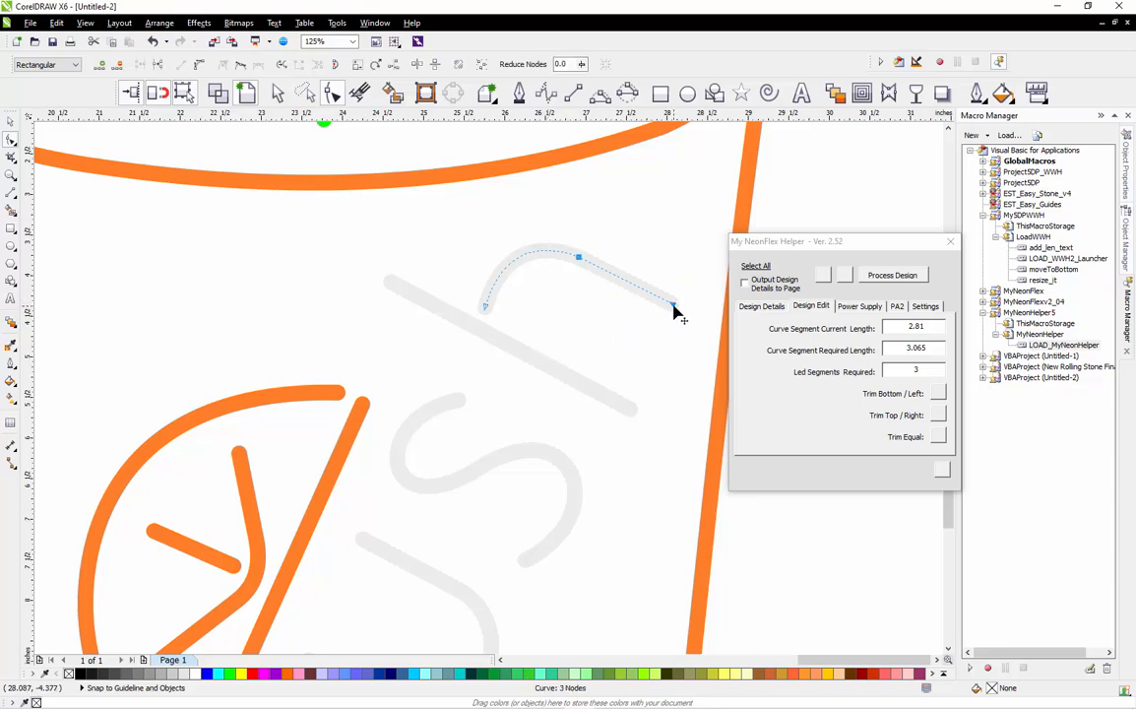
{"action": "left_click_drag", "start_coordinate": [672, 307], "coordinate": [678, 283]}
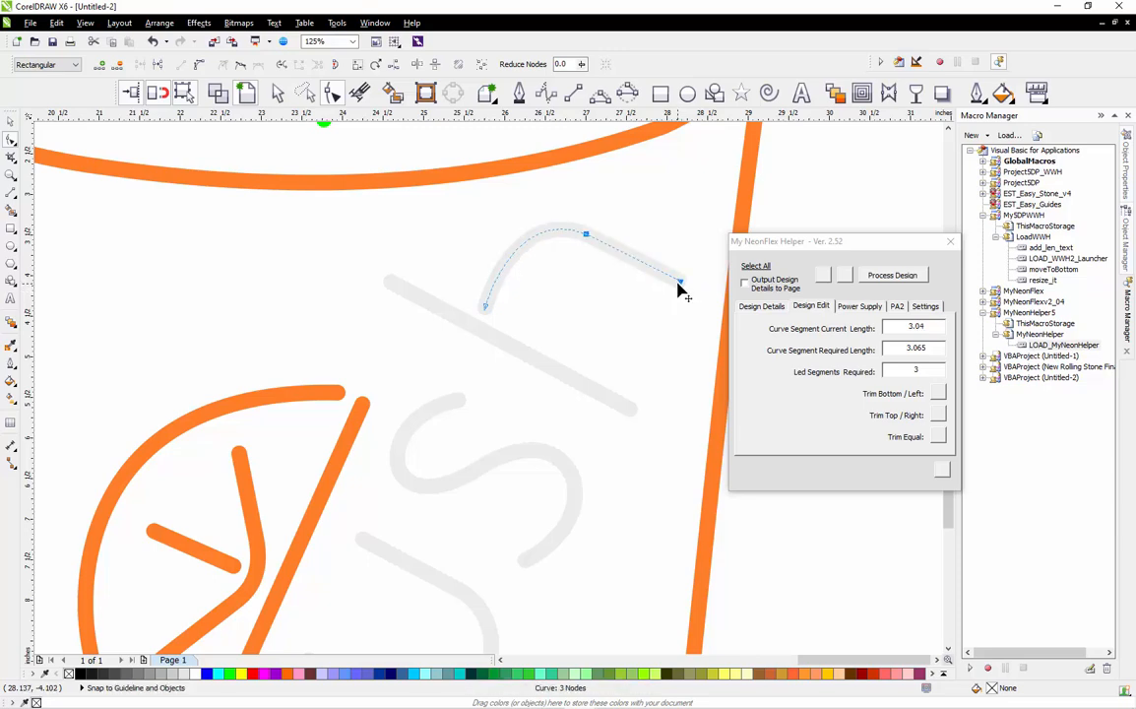
{"action": "scroll", "coordinate": [679, 287], "scroll_direction": "up", "scroll_amount": 2}
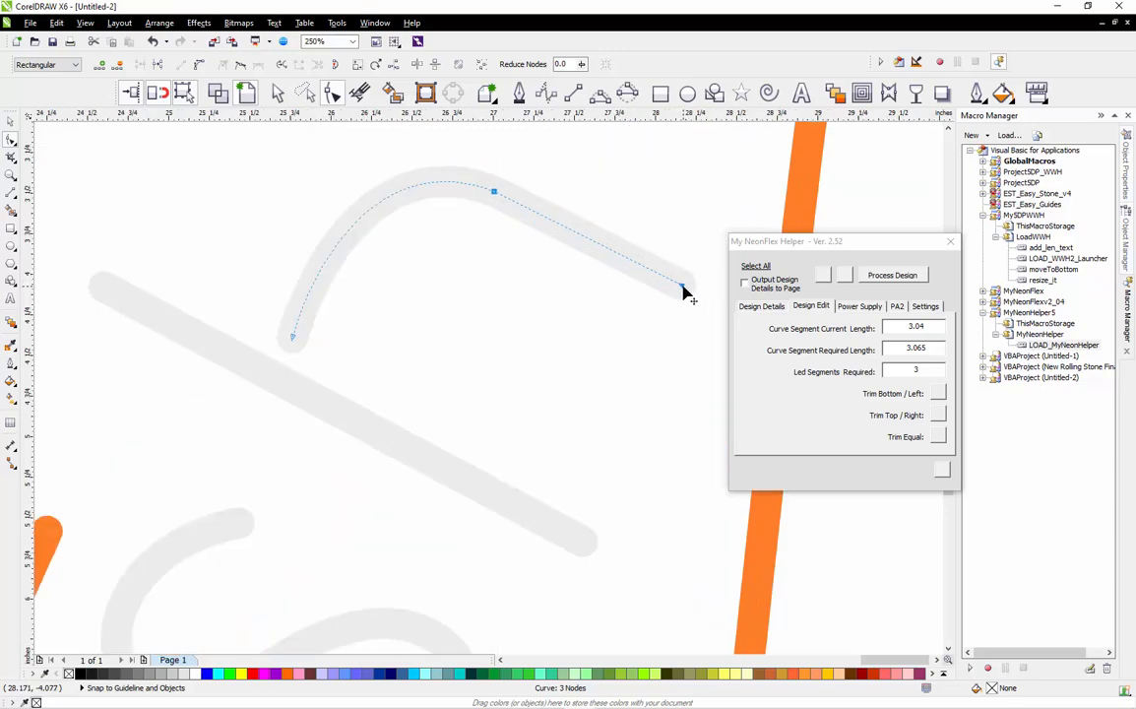
{"action": "scroll", "coordinate": [547, 344], "scroll_direction": "down", "scroll_amount": 2}
{"action": "key", "text": "space"}
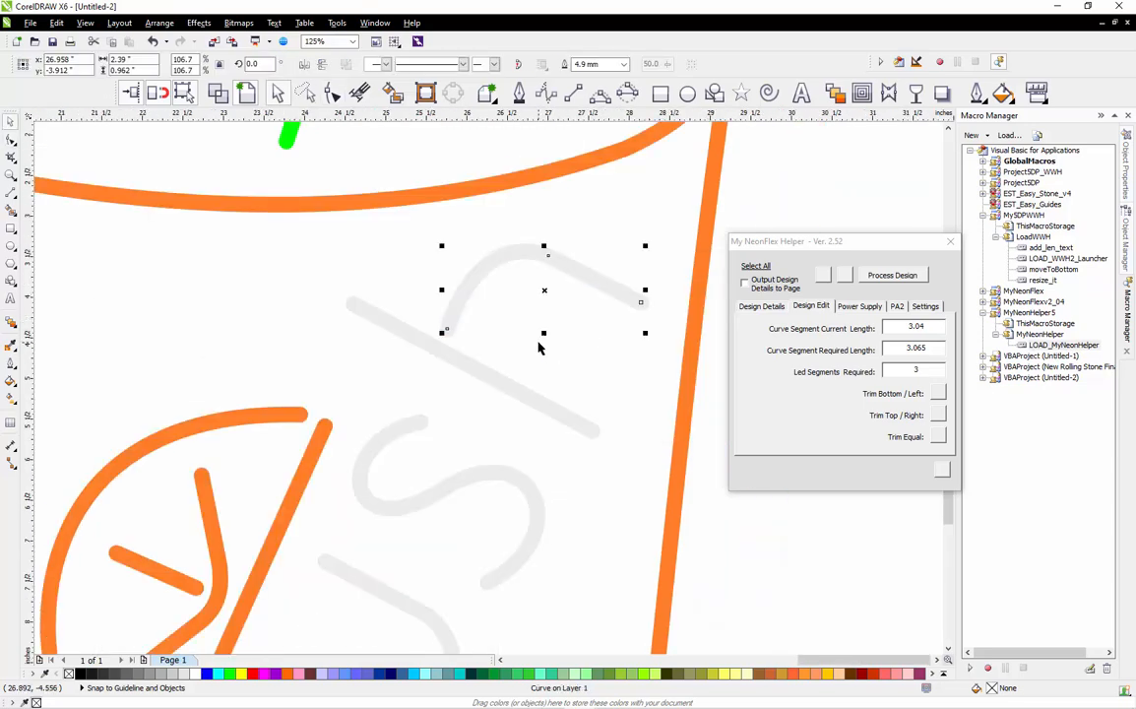
{"action": "left_click", "coordinate": [538, 344]}
{"action": "scroll", "coordinate": [501, 314], "scroll_direction": "down", "scroll_amount": 2}
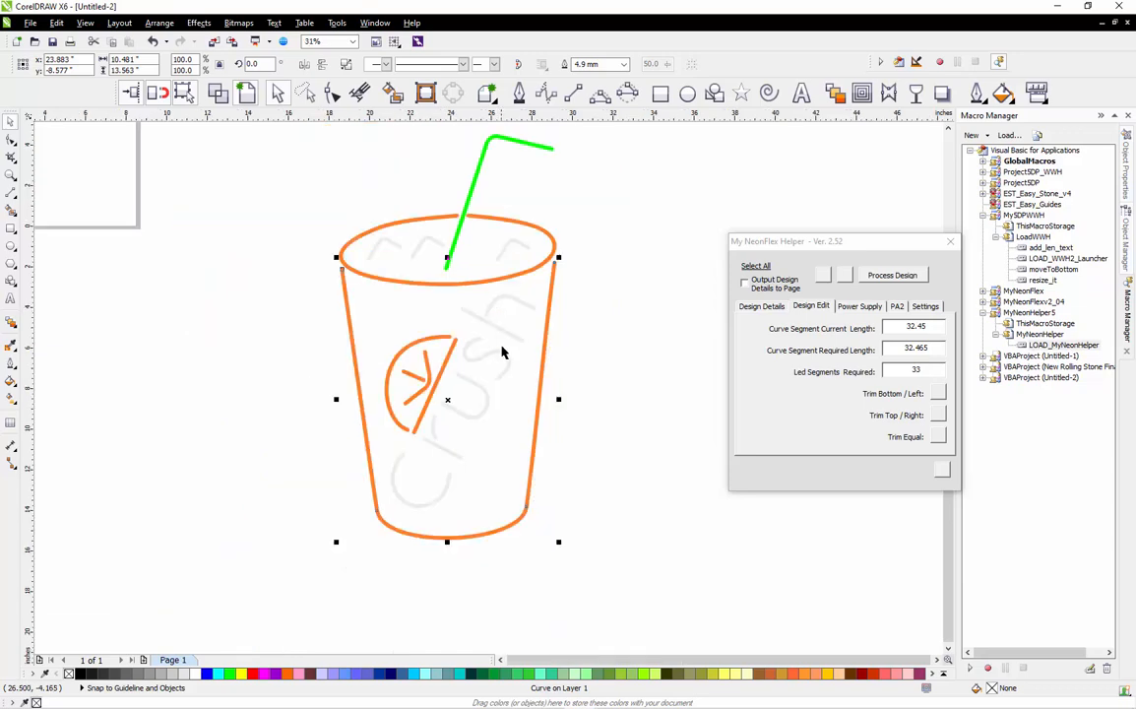
{"action": "left_click", "coordinate": [582, 385]}
Extend the h arch's end node slightly to a curve length of about 3.06 inches, and deselect the curve.
{"action": "scroll", "coordinate": [450, 394], "scroll_direction": "up", "scroll_amount": 1}
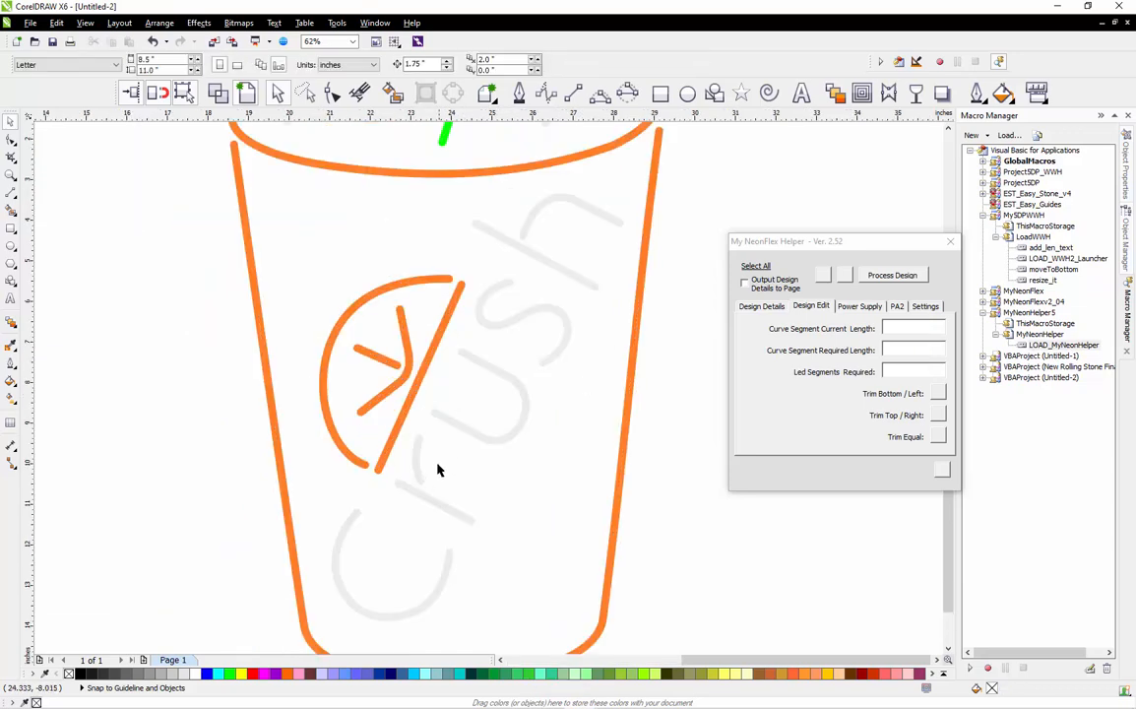
{"action": "scroll", "coordinate": [414, 510], "scroll_direction": "up", "scroll_amount": 1}
{"action": "scroll", "coordinate": [546, 363], "scroll_direction": "down", "scroll_amount": 1}
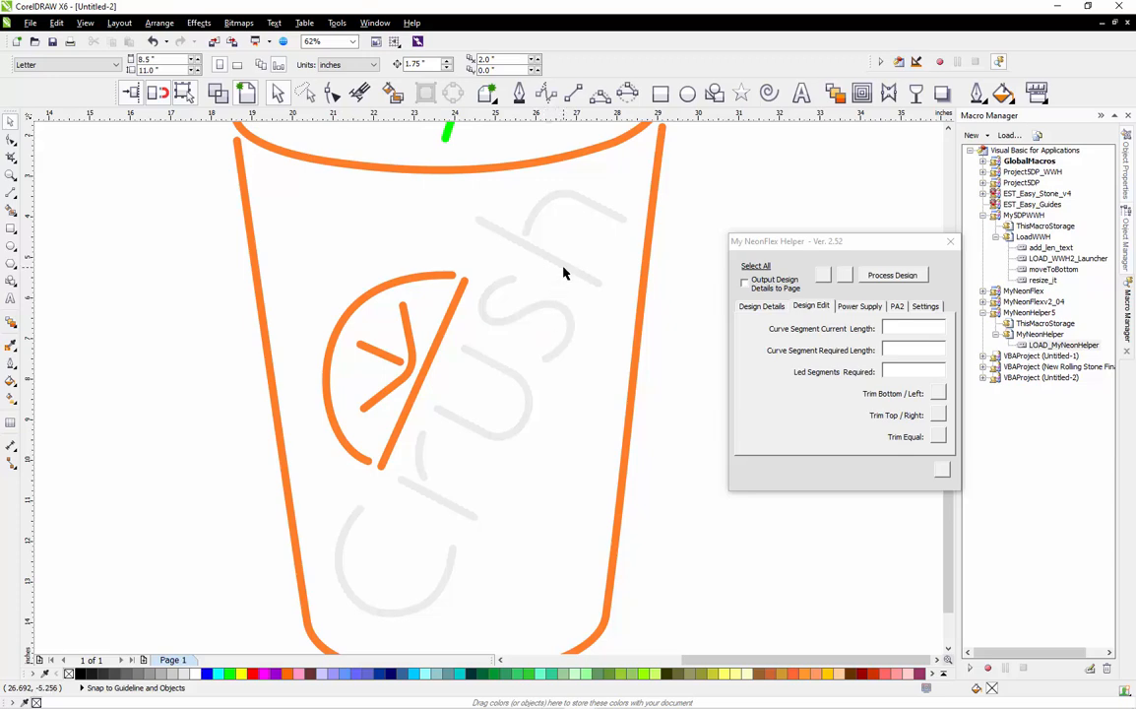
{"action": "left_click", "coordinate": [624, 221]}
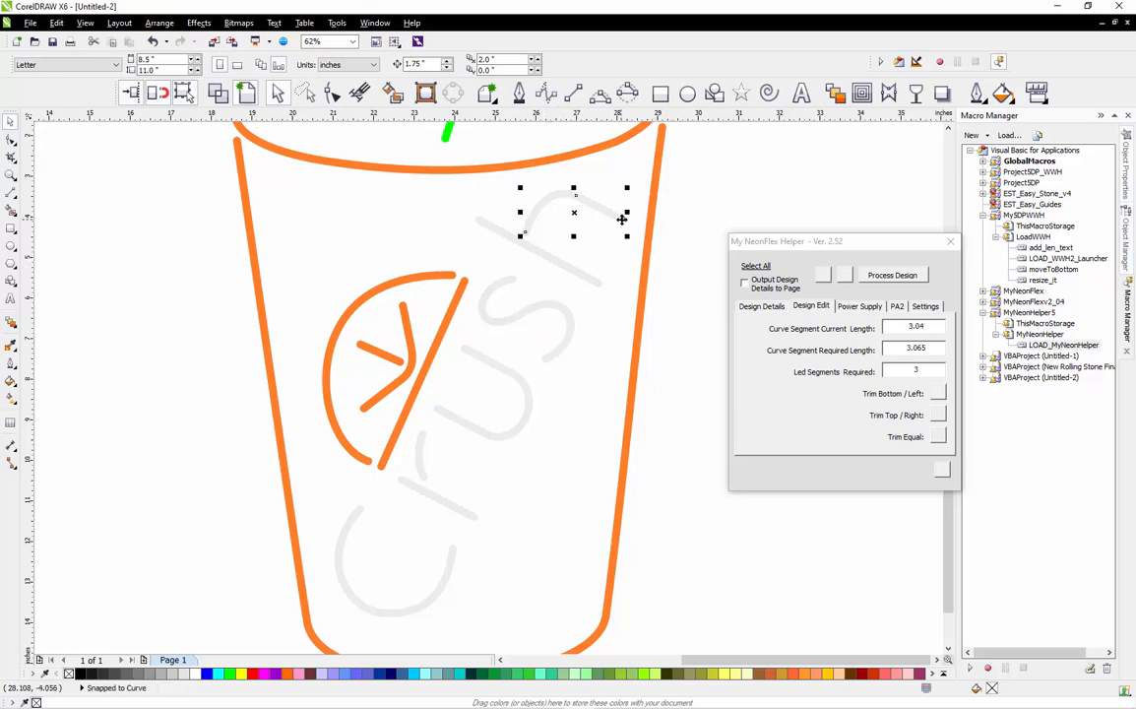
{"action": "scroll", "coordinate": [625, 224], "scroll_direction": "up", "scroll_amount": 3}
{"action": "key", "text": "F10"}
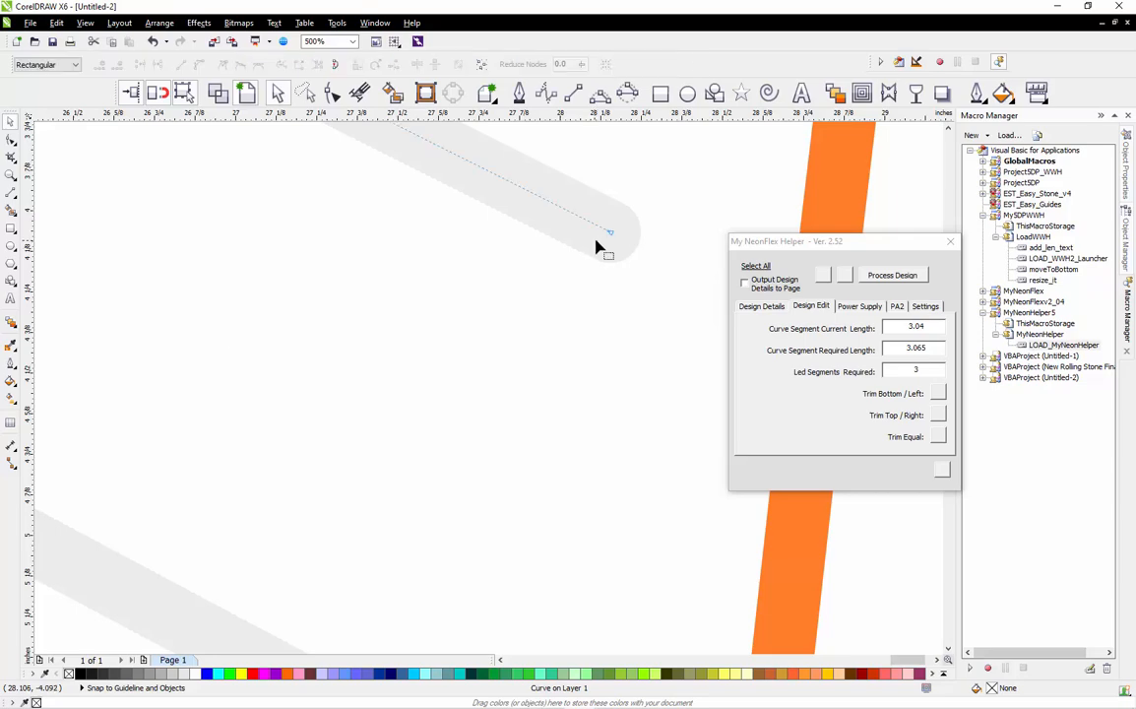
{"action": "left_click_drag", "start_coordinate": [621, 241], "coordinate": [623, 246]}
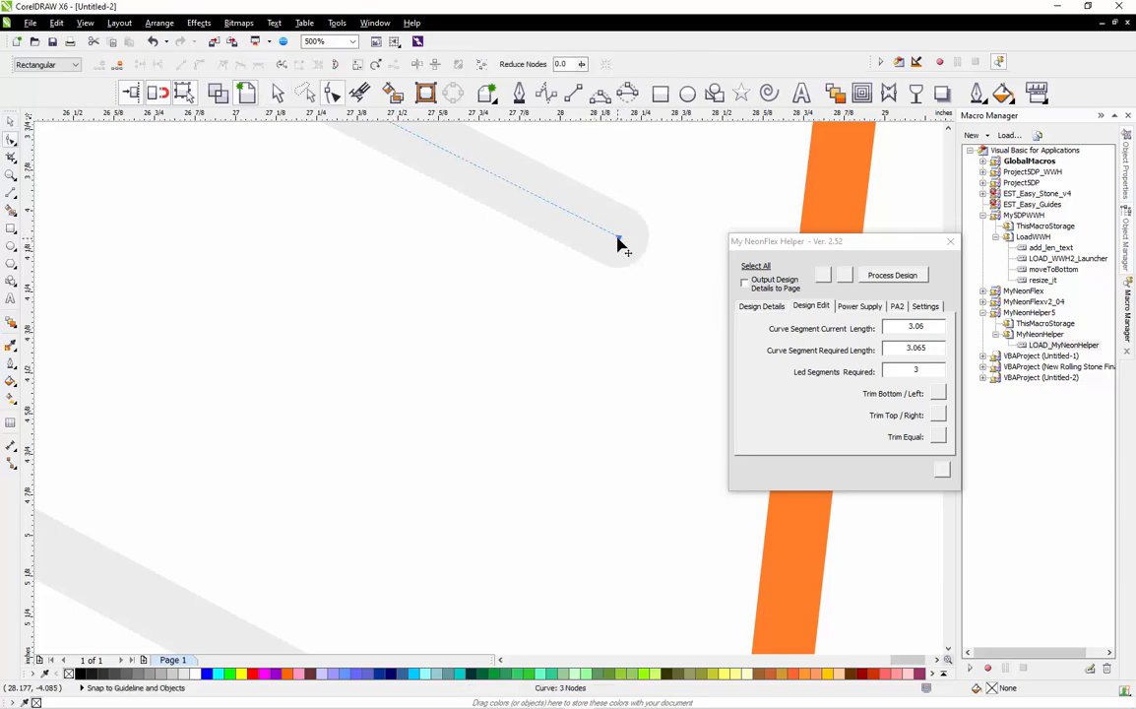
{"action": "scroll", "coordinate": [611, 307], "scroll_direction": "down", "scroll_amount": 2}
{"action": "key", "text": "space"}
{"action": "key", "text": "Escape"}
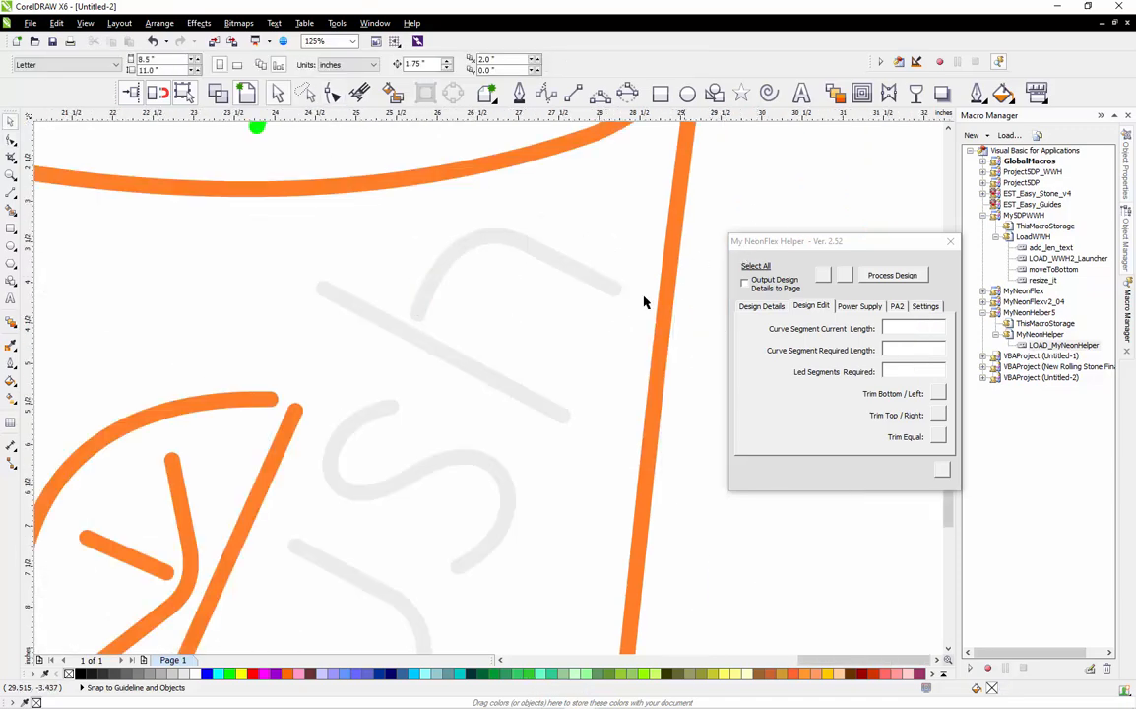
Extend the end node of the h arch along its straight part to a curve length of about 3.23 inches.
{"action": "scroll", "coordinate": [628, 310], "scroll_direction": "down", "scroll_amount": 1}
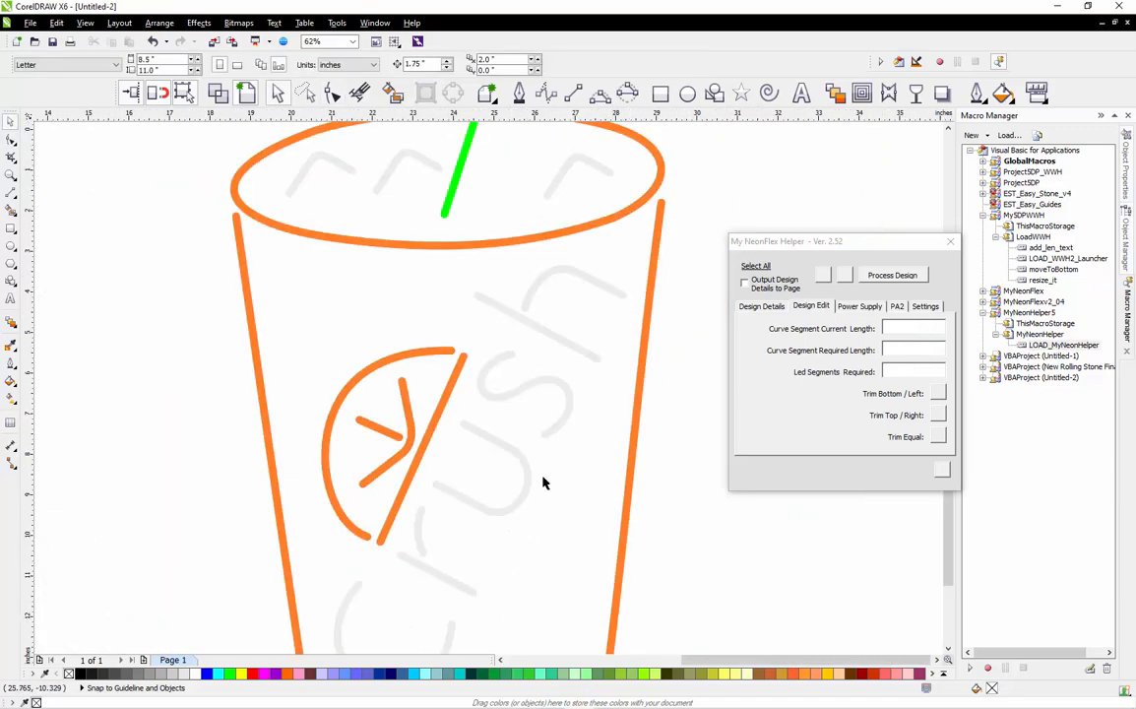
{"action": "scroll", "coordinate": [642, 297], "scroll_direction": "up", "scroll_amount": 2}
{"action": "left_click", "coordinate": [554, 298]}
{"action": "key", "text": "space"}
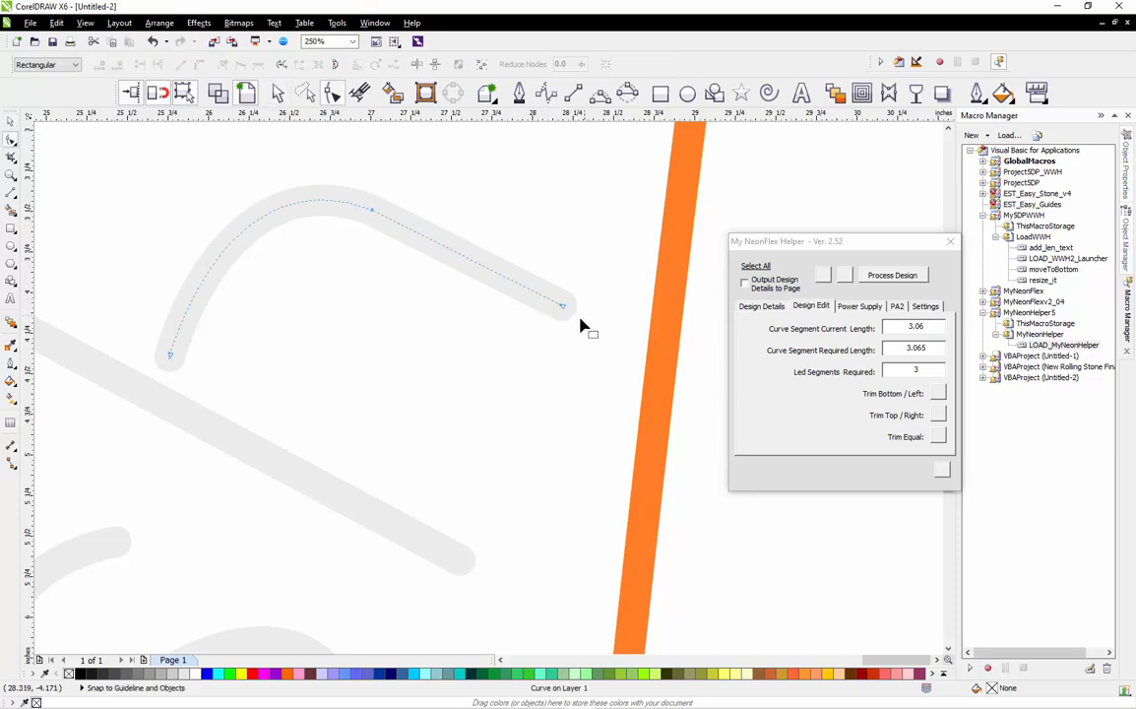
{"action": "left_click_drag", "start_coordinate": [563, 307], "coordinate": [586, 318]}
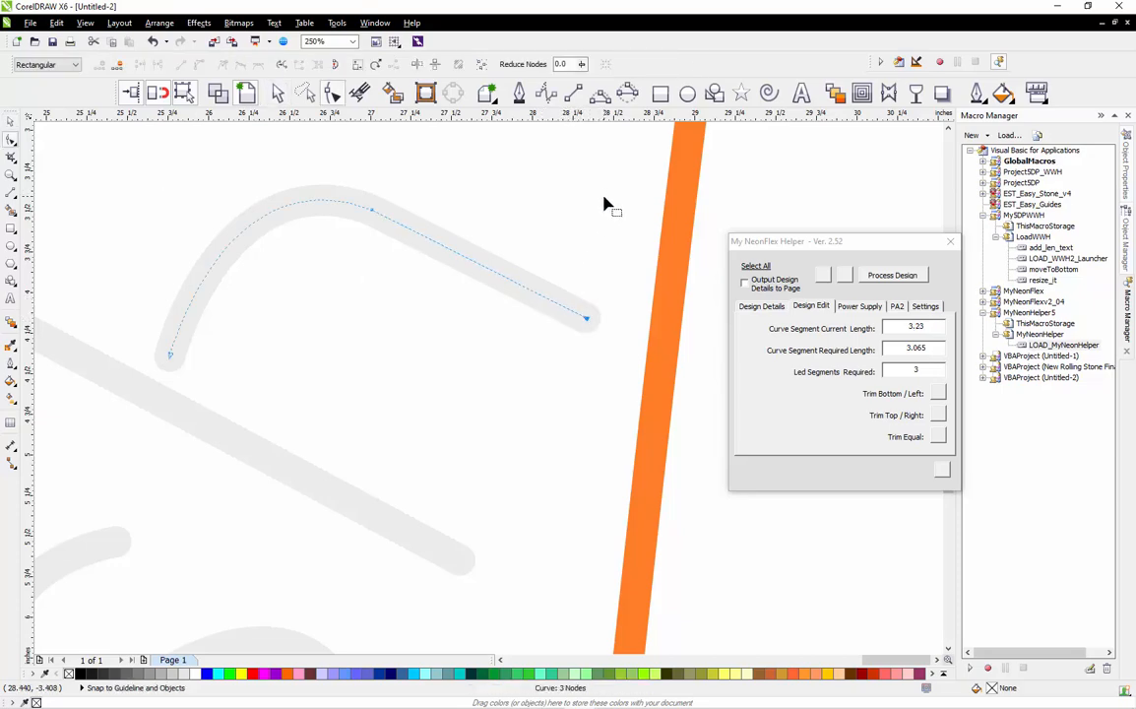
Move the h arch's middle and end nodes back toward the stem to a curve length of about 3.06 inches, and deselect it.
{"action": "left_click_drag", "start_coordinate": [607, 194], "coordinate": [347, 398]}
{"action": "left_click_drag", "start_coordinate": [585, 320], "coordinate": [569, 341]}
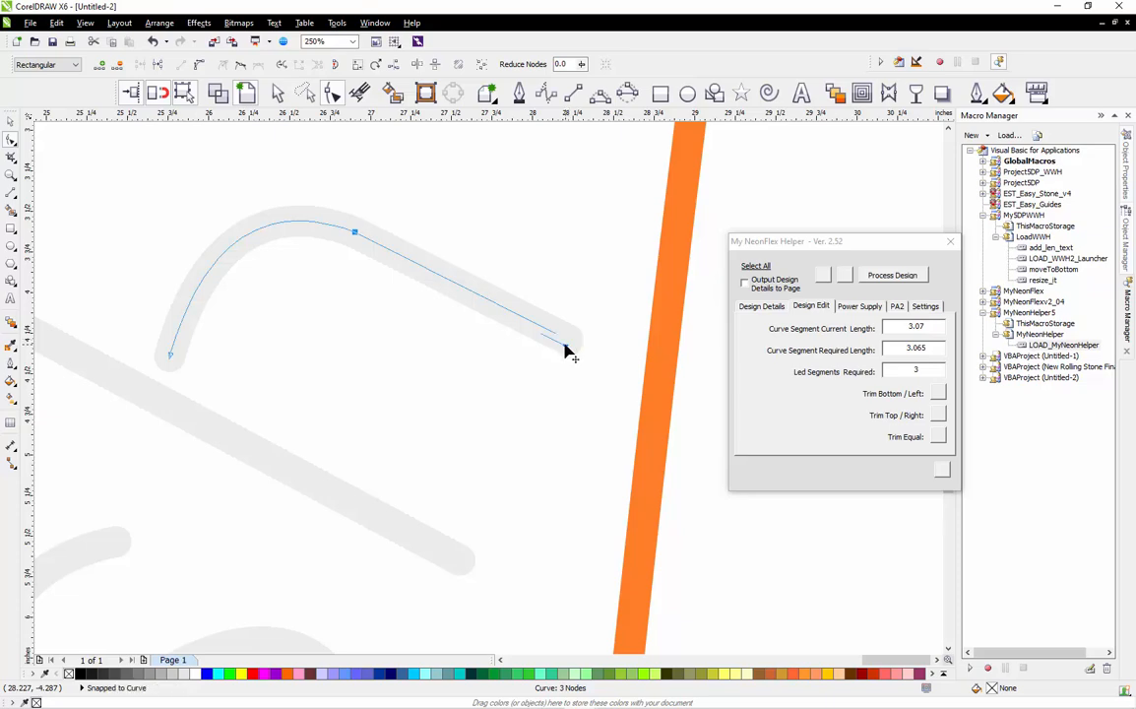
{"action": "scroll", "coordinate": [567, 352], "scroll_direction": "up", "scroll_amount": 2}
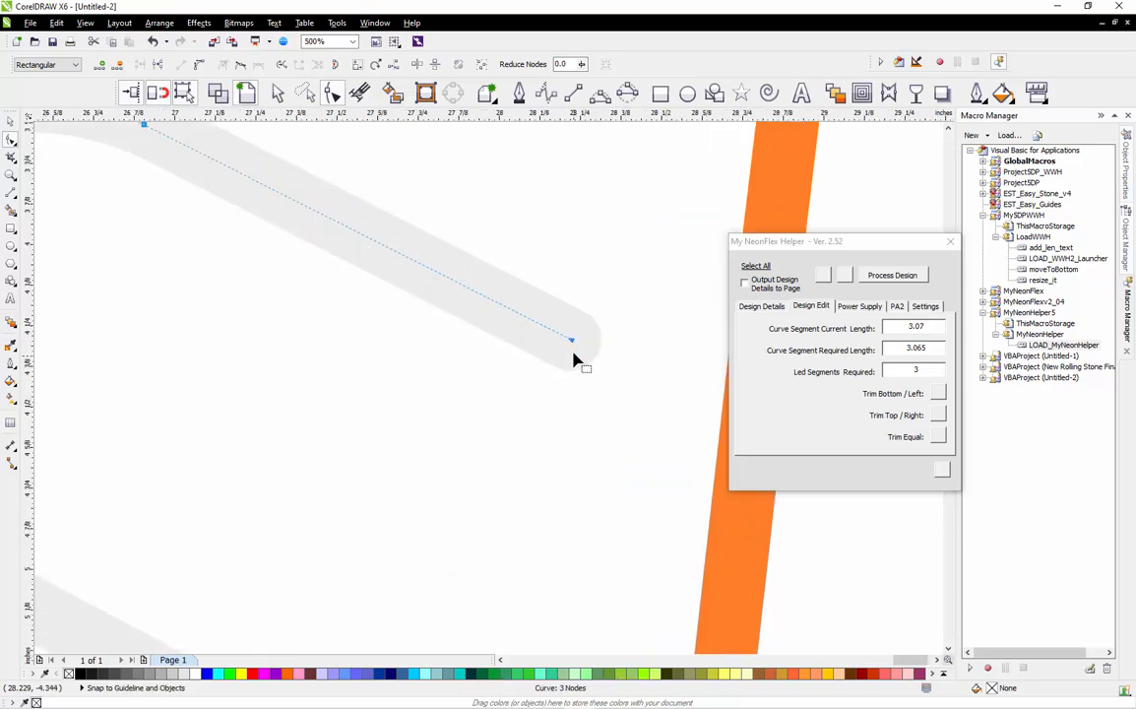
{"action": "left_click_drag", "start_coordinate": [574, 345], "coordinate": [570, 351]}
{"action": "scroll", "coordinate": [573, 353], "scroll_direction": "up", "scroll_amount": 3}
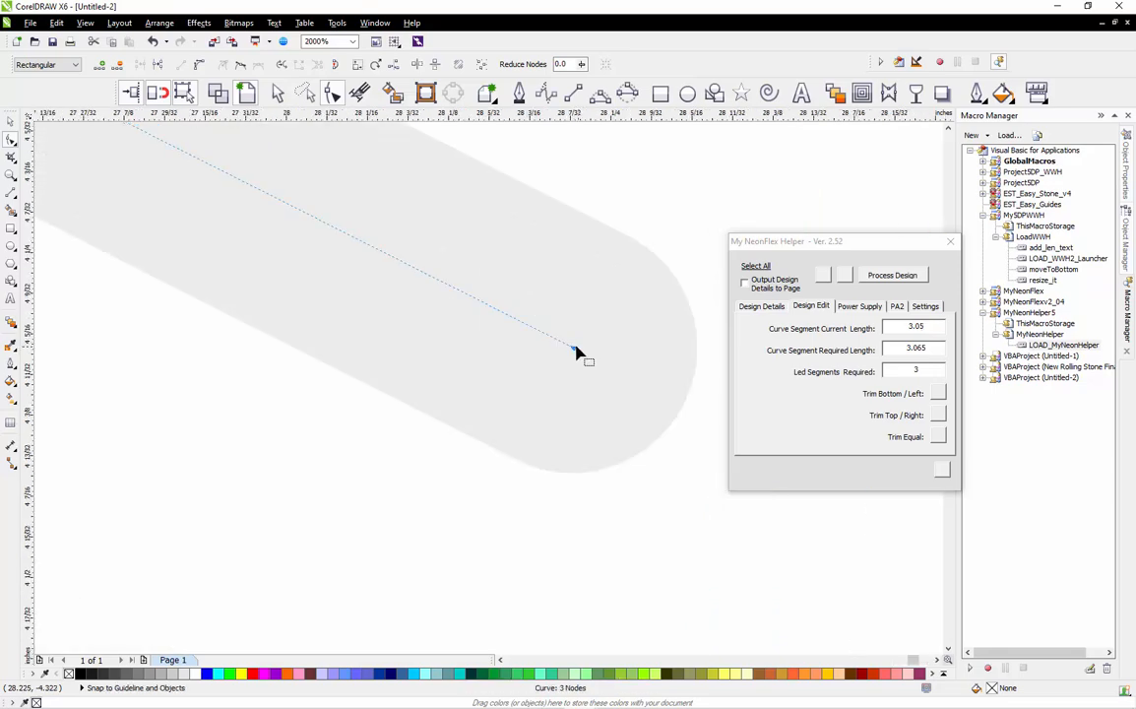
{"action": "left_click_drag", "start_coordinate": [575, 347], "coordinate": [579, 337]}
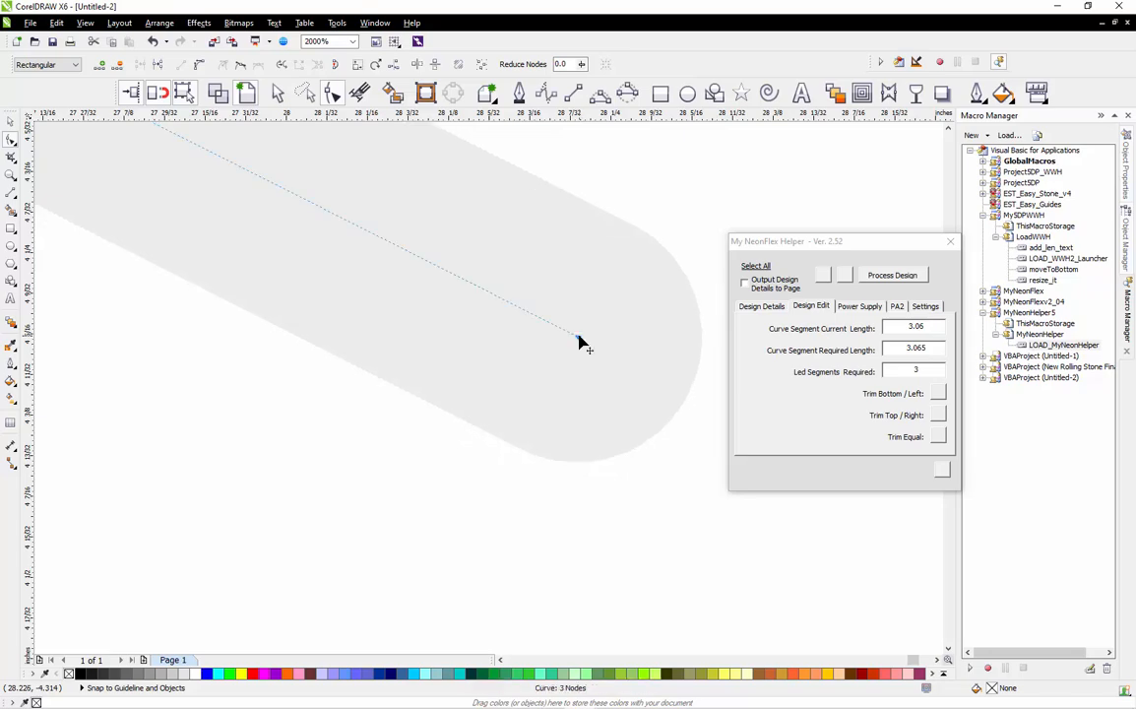
{"action": "scroll", "coordinate": [596, 340], "scroll_direction": "down", "scroll_amount": 3}
{"action": "key", "text": "space"}
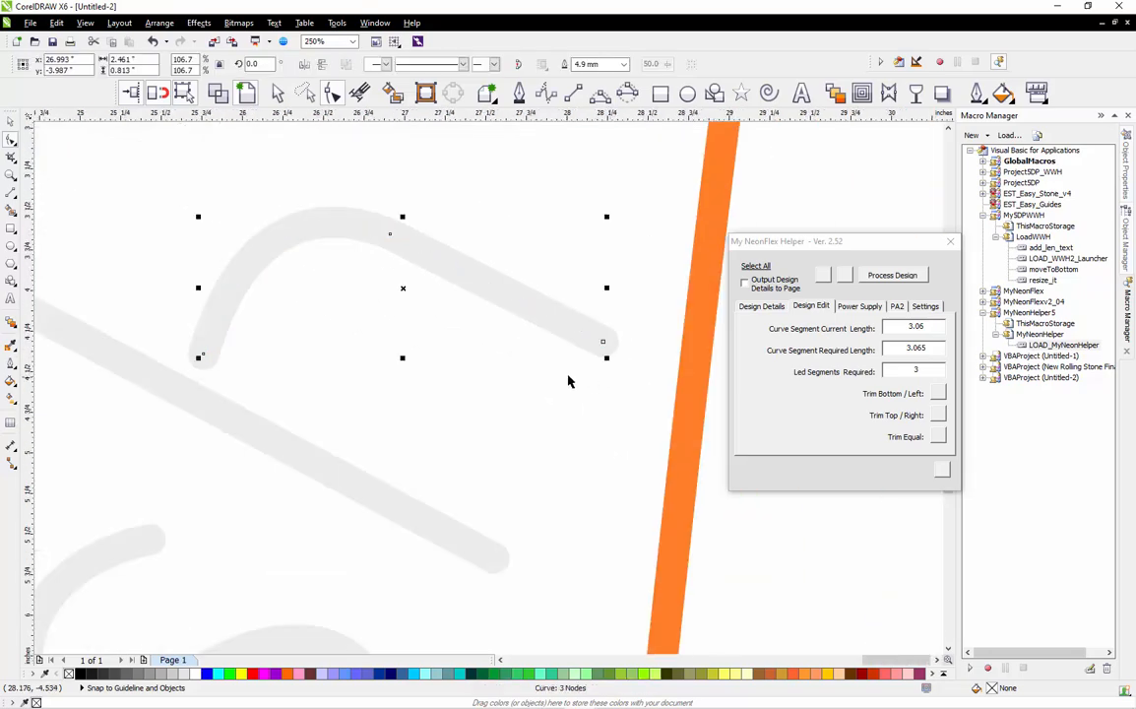
{"action": "scroll", "coordinate": [617, 376], "scroll_direction": "down", "scroll_amount": 2}
{"action": "left_click", "coordinate": [652, 372]}
{"action": "scroll", "coordinate": [642, 362], "scroll_direction": "down", "scroll_amount": 2}
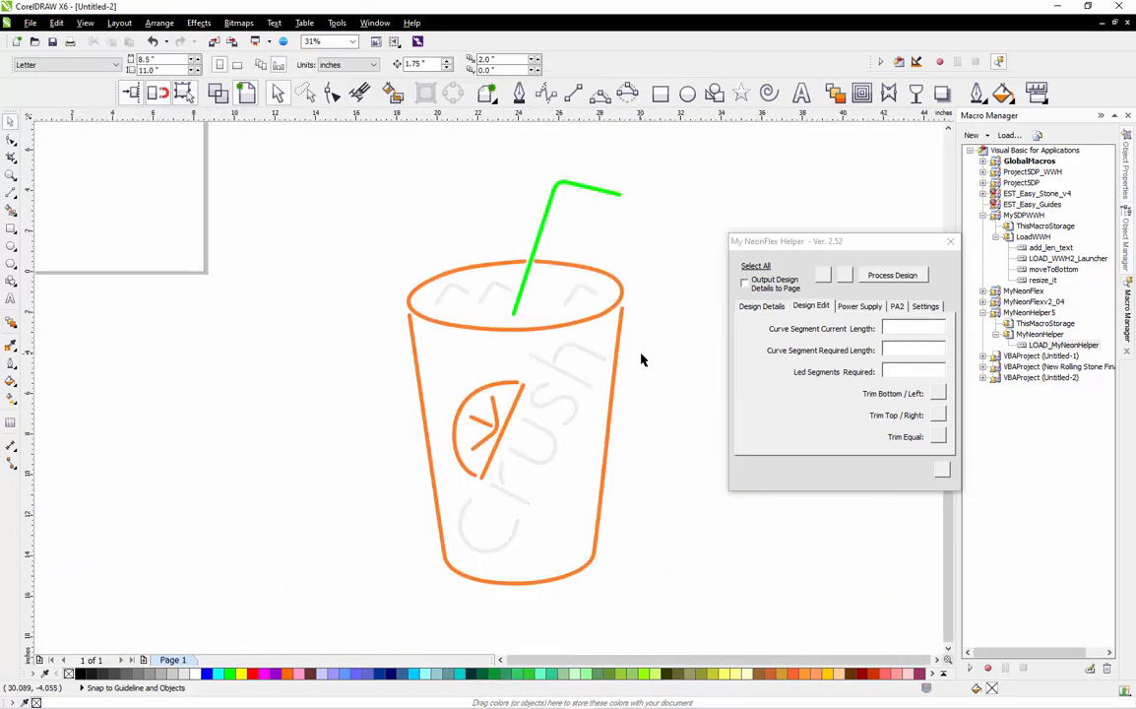
Switch the drawing to wireframe view and examine the sign for overlapping duplicate curves.
{"action": "scroll", "coordinate": [585, 468], "scroll_direction": "up", "scroll_amount": 1}
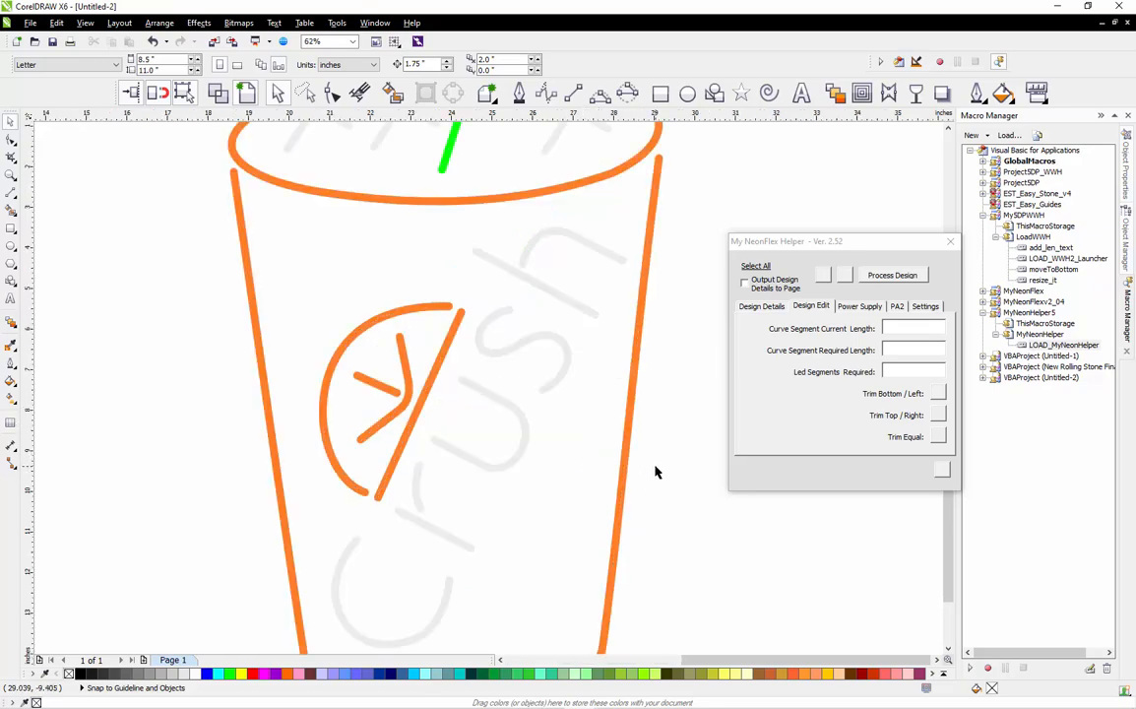
{"action": "scroll", "coordinate": [496, 387], "scroll_direction": "down", "scroll_amount": 1}
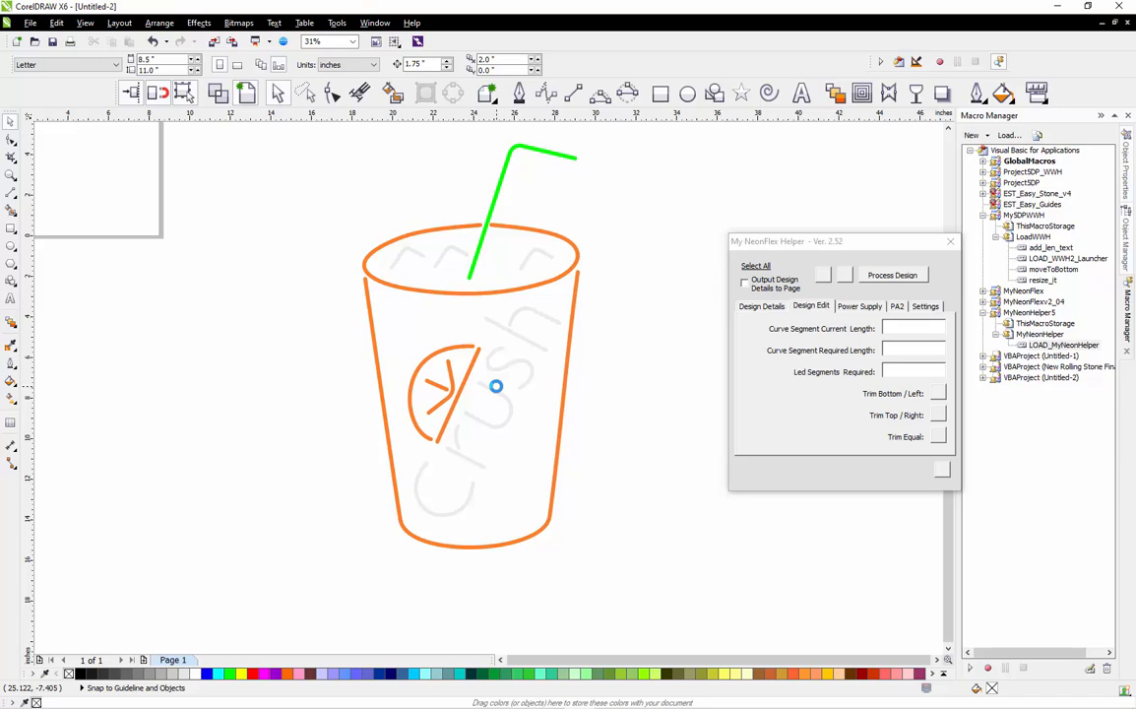
{"action": "left_click", "coordinate": [218, 93]}
{"action": "scroll", "coordinate": [513, 255], "scroll_direction": "up", "scroll_amount": 2}
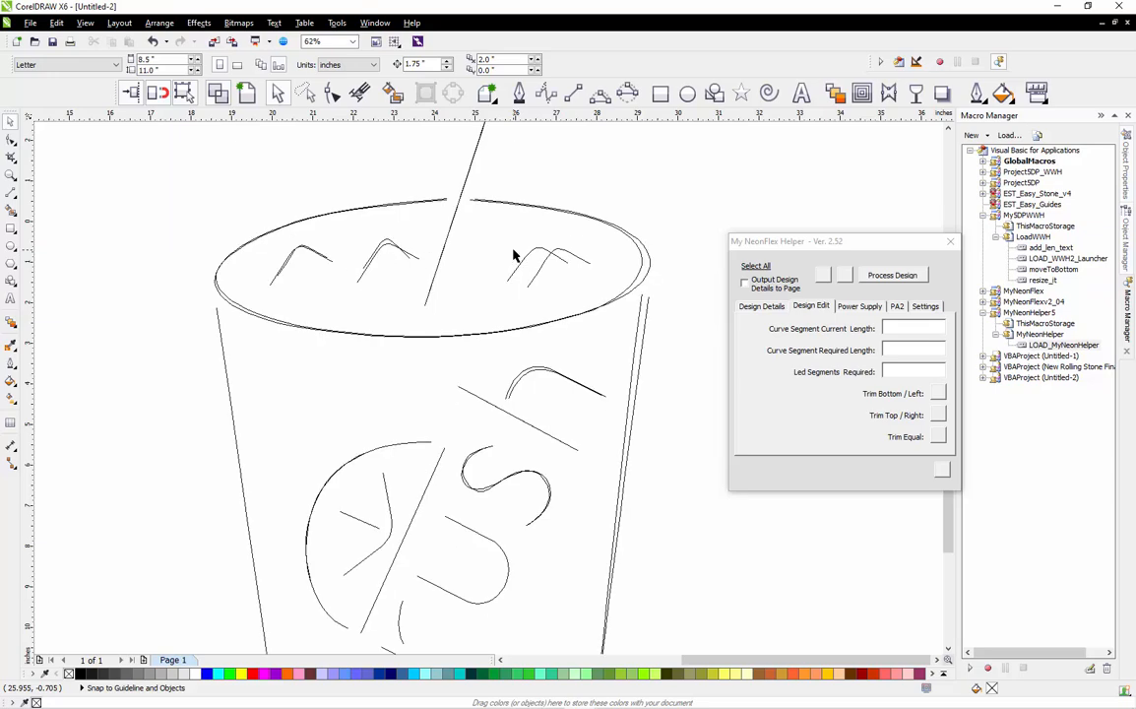
{"action": "scroll", "coordinate": [513, 255], "scroll_direction": "down", "scroll_amount": 2}
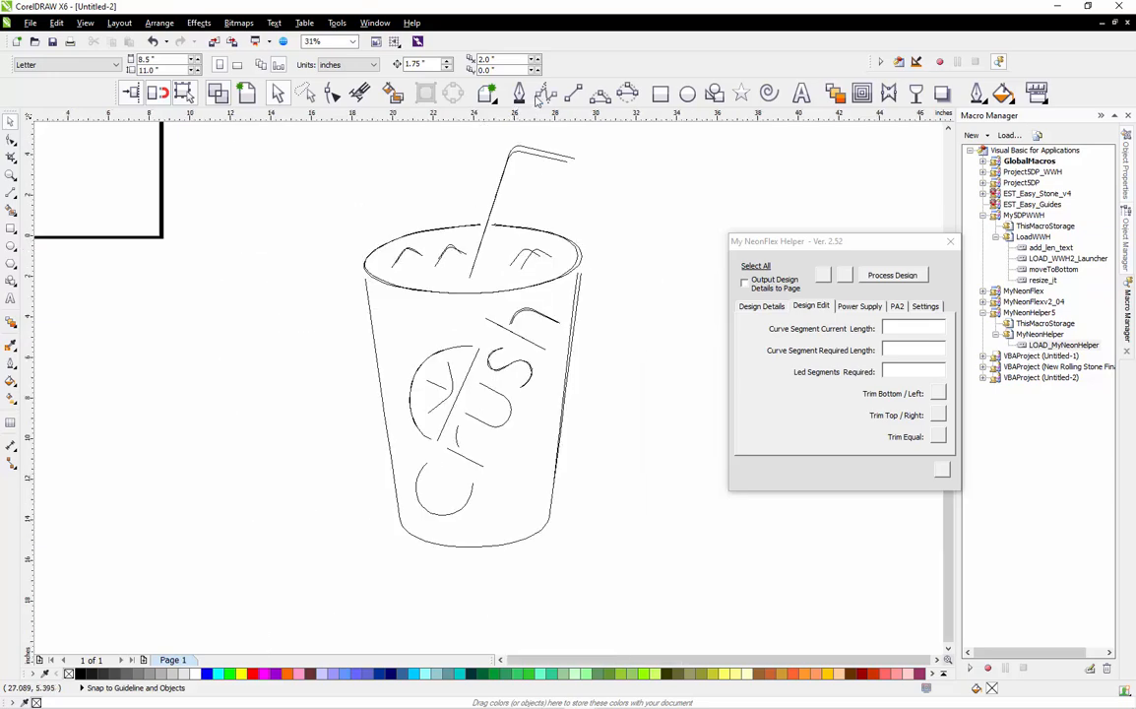
Move the shorter duplicate straw curve off the drawing and delete it.
{"action": "scroll", "coordinate": [540, 162], "scroll_direction": "up", "scroll_amount": 4}
{"action": "left_click", "coordinate": [551, 146]}
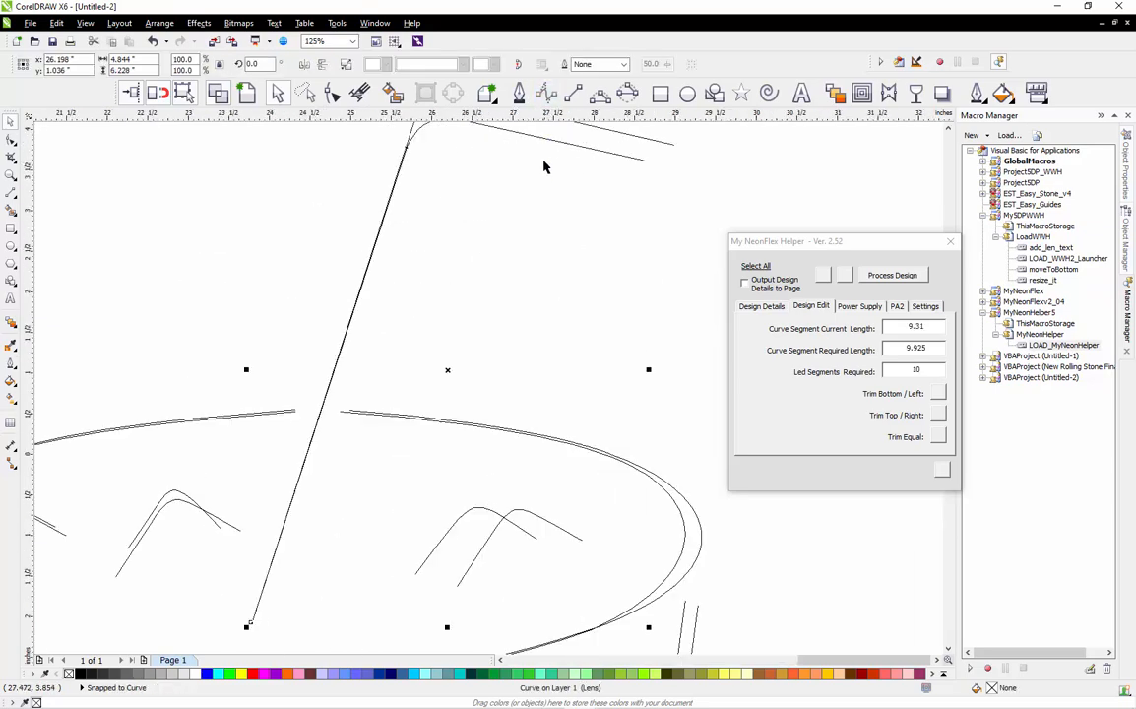
{"action": "scroll", "coordinate": [483, 273], "scroll_direction": "down", "scroll_amount": 2}
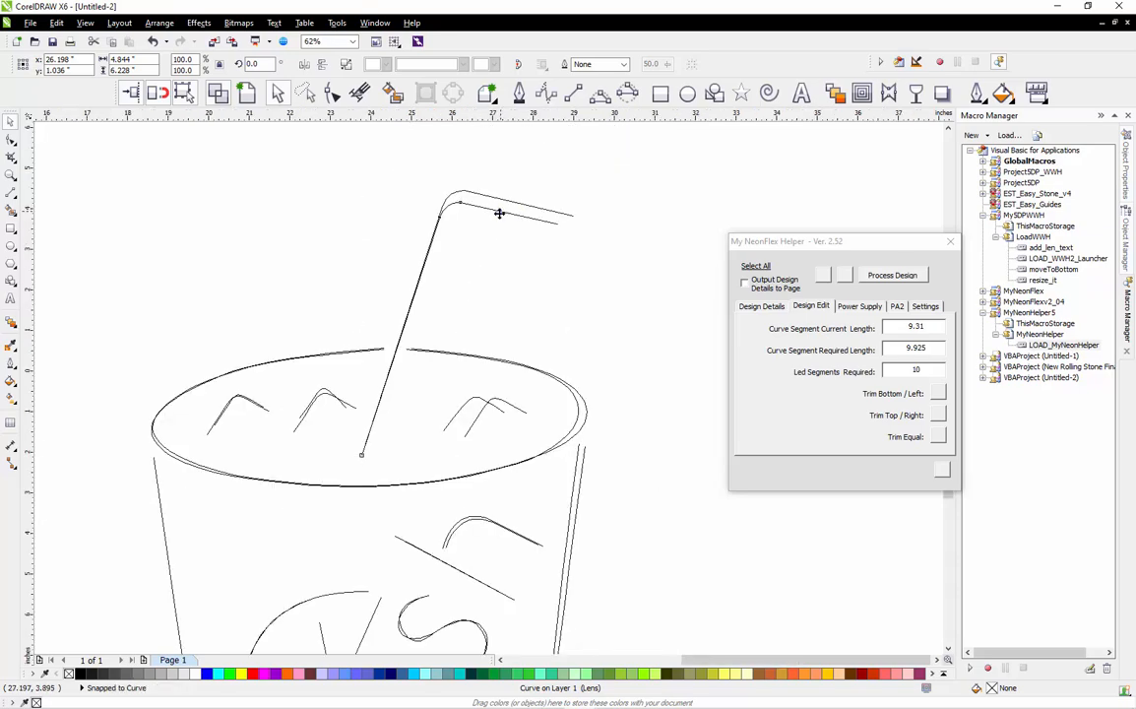
{"action": "left_click_drag", "start_coordinate": [497, 213], "coordinate": [262, 260]}
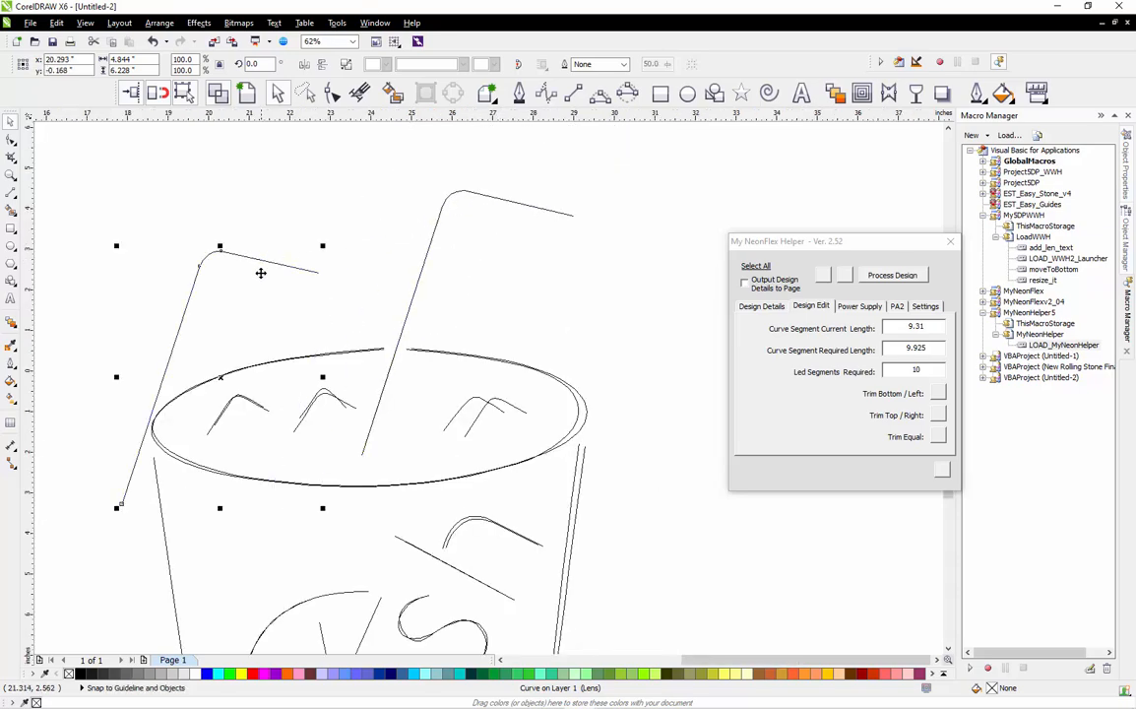
{"action": "key", "text": "Delete"}
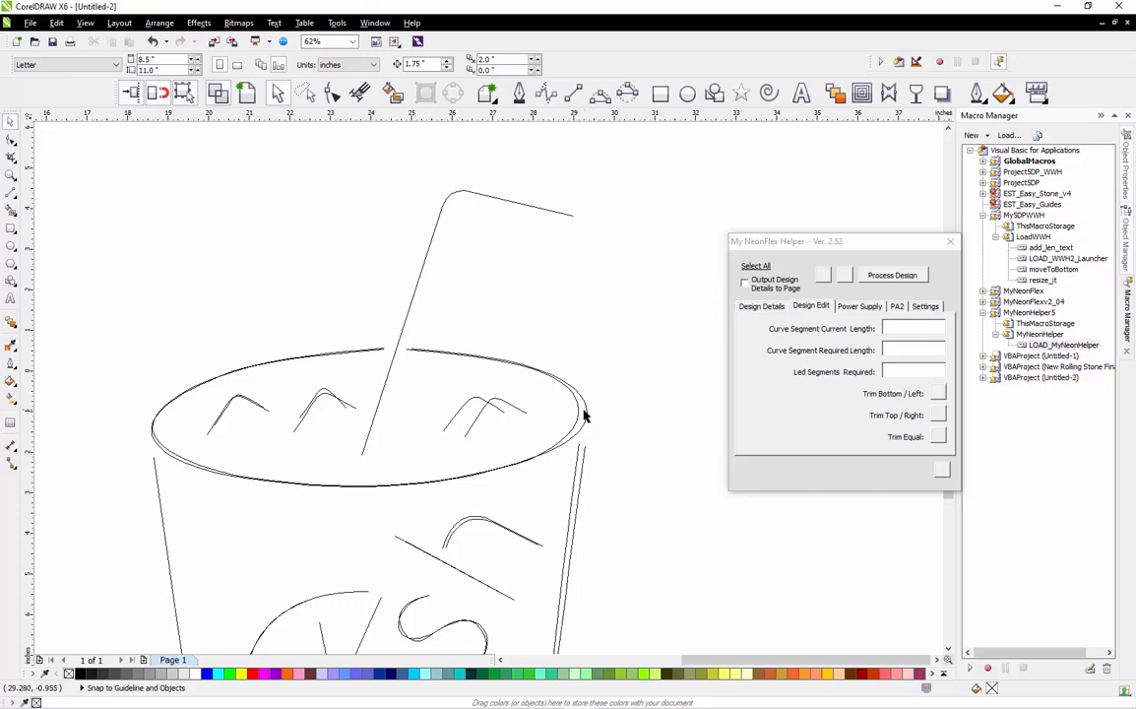
Delete the larger duplicate curves of the cup rim and the cup body.
{"action": "left_click", "coordinate": [586, 413]}
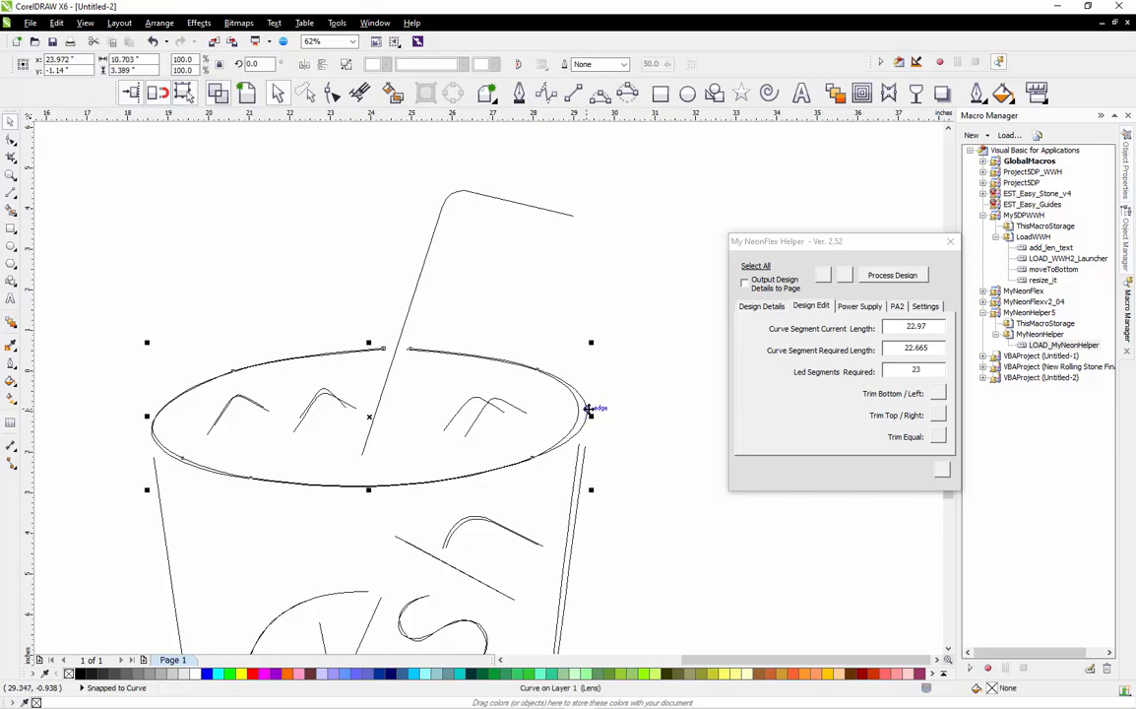
{"action": "key", "text": "Escape"}
{"action": "left_click", "coordinate": [585, 456]}
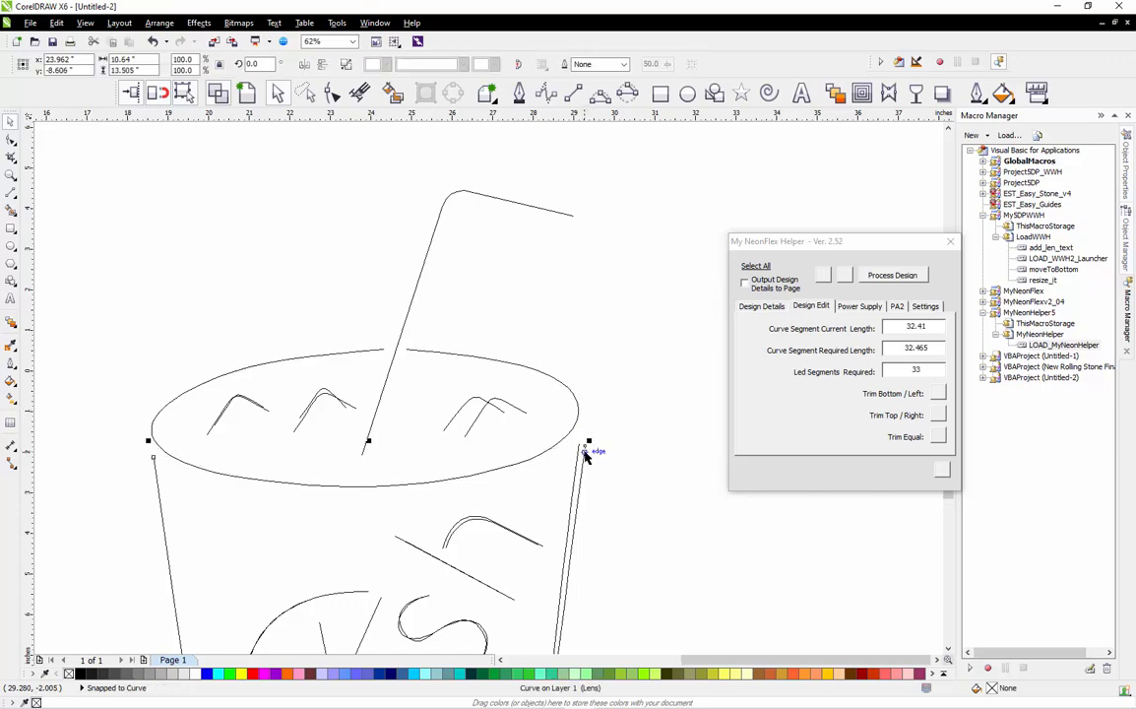
{"action": "key", "text": "Delete"}
Try deleting the longer of the two overlapping curves at the left ice mark, and undo the deletion.
{"action": "scroll", "coordinate": [240, 411], "scroll_direction": "up", "scroll_amount": 2}
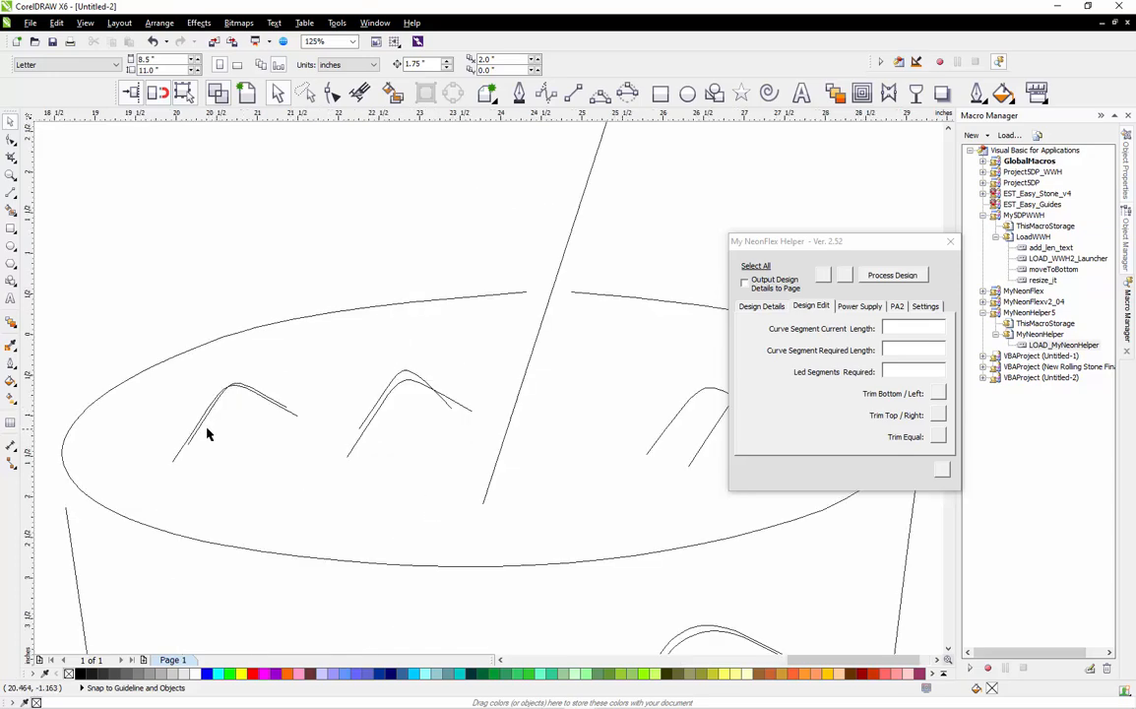
{"action": "left_click", "coordinate": [197, 434]}
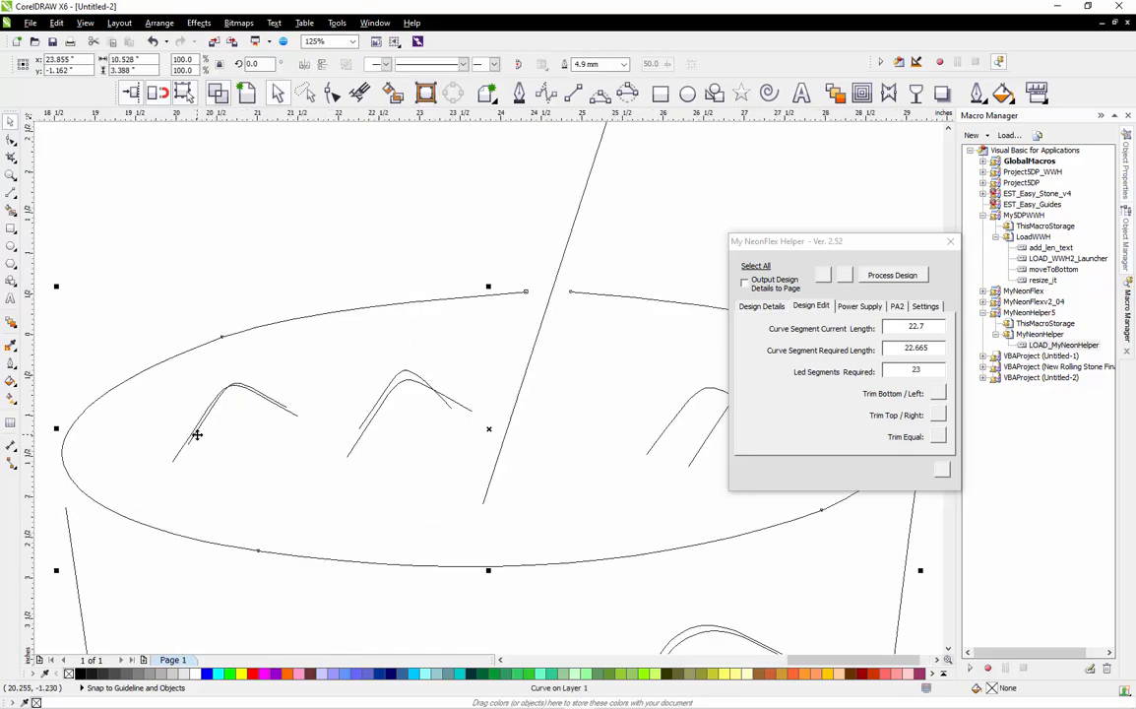
{"action": "left_click", "coordinate": [197, 439]}
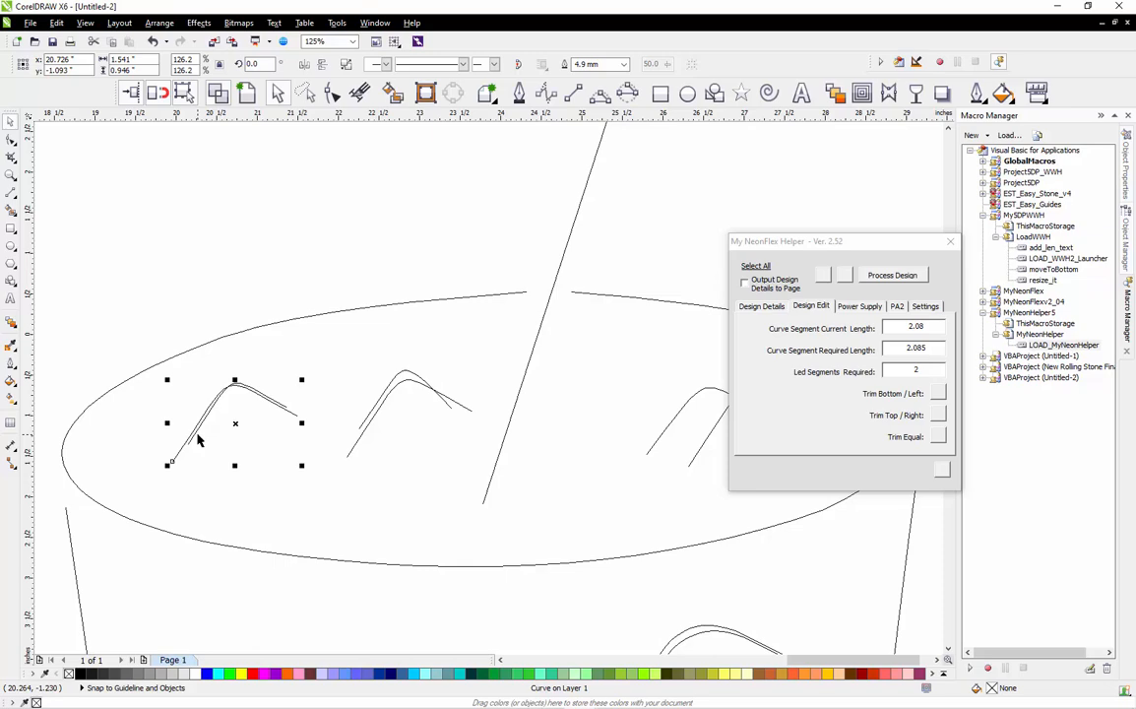
{"action": "left_click", "coordinate": [346, 424]}
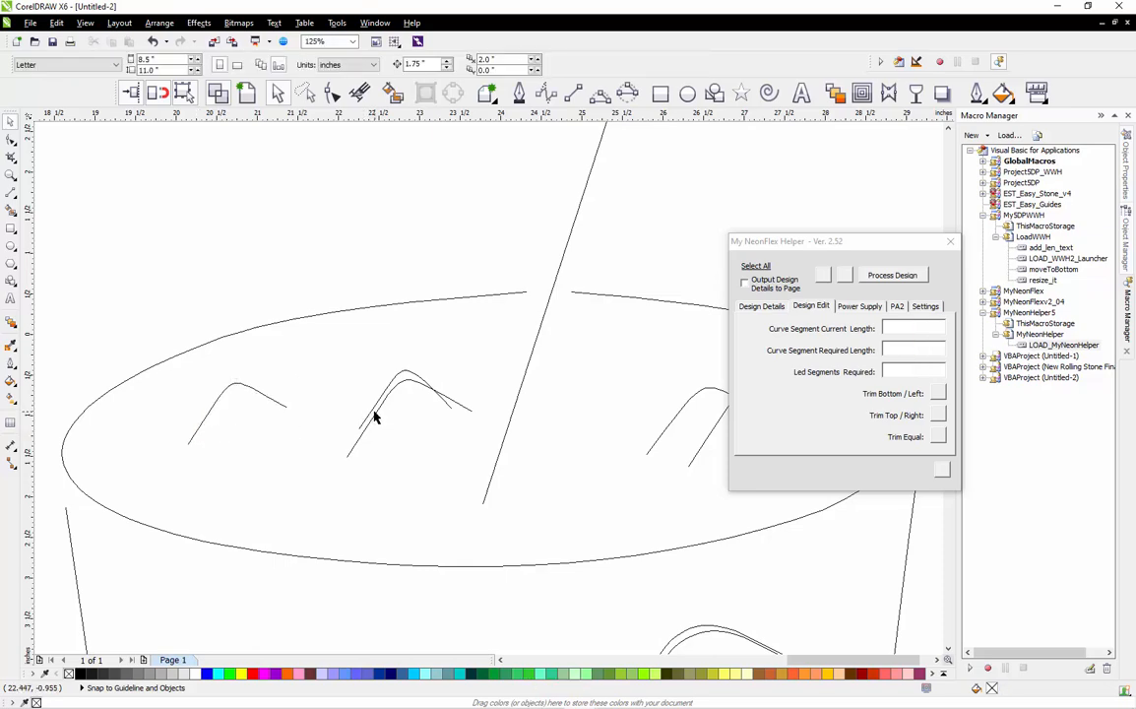
{"action": "left_click", "coordinate": [271, 402]}
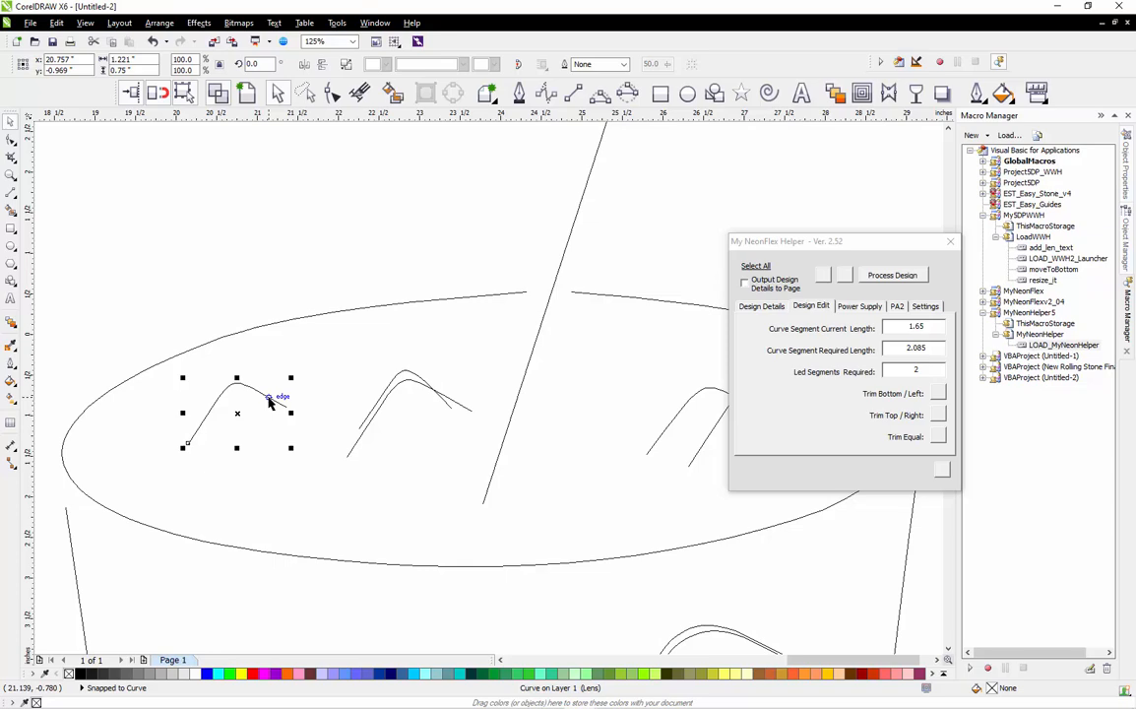
{"action": "key", "text": "ctrl+z"}
{"action": "left_click", "coordinate": [248, 250]}
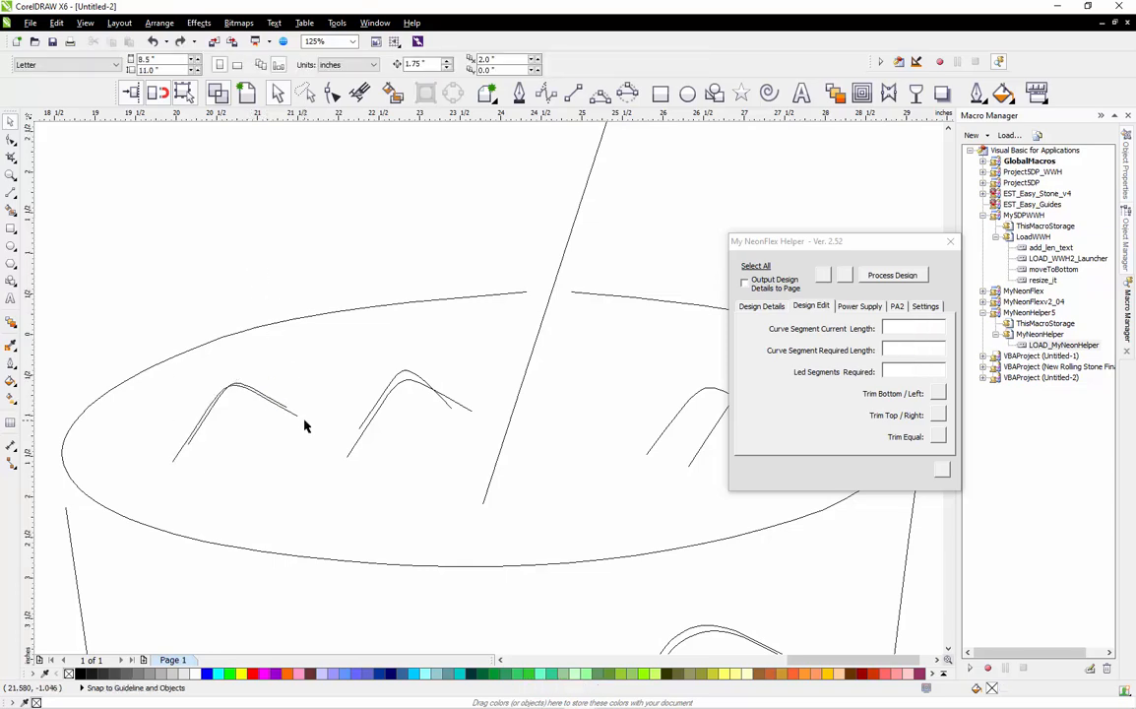
Compare the two overlapping curves of the left ice mark and delete the shorter duplicate.
{"action": "left_click", "coordinate": [295, 418]}
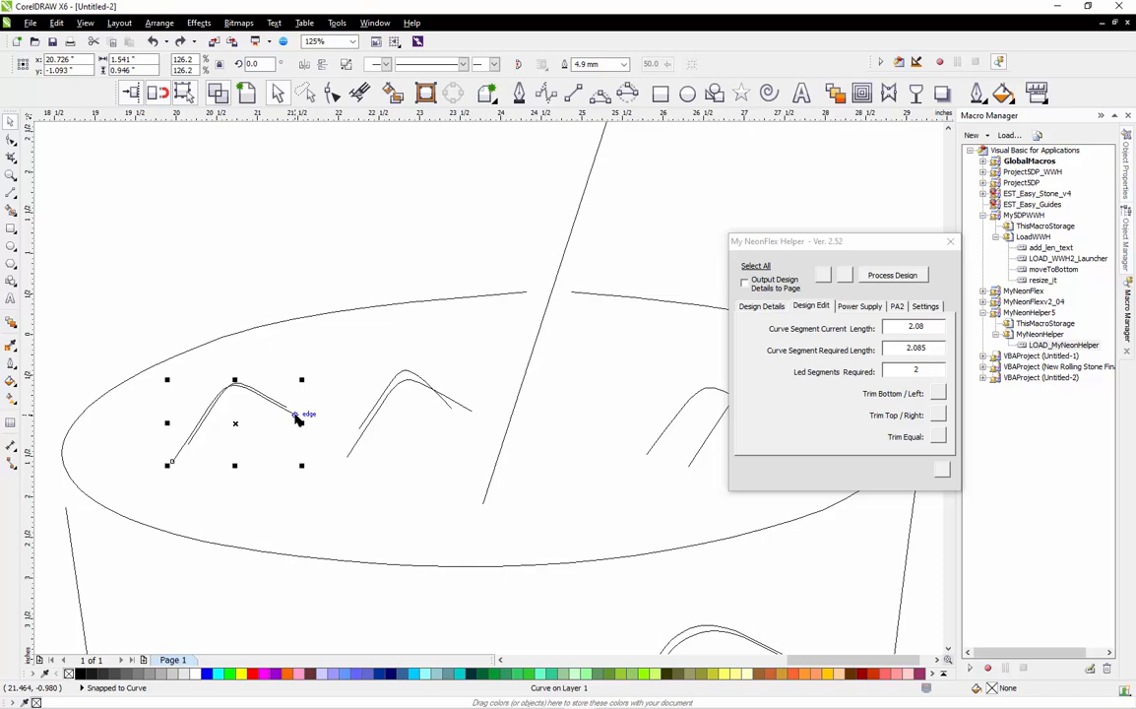
{"action": "scroll", "coordinate": [187, 430], "scroll_direction": "up", "scroll_amount": 3}
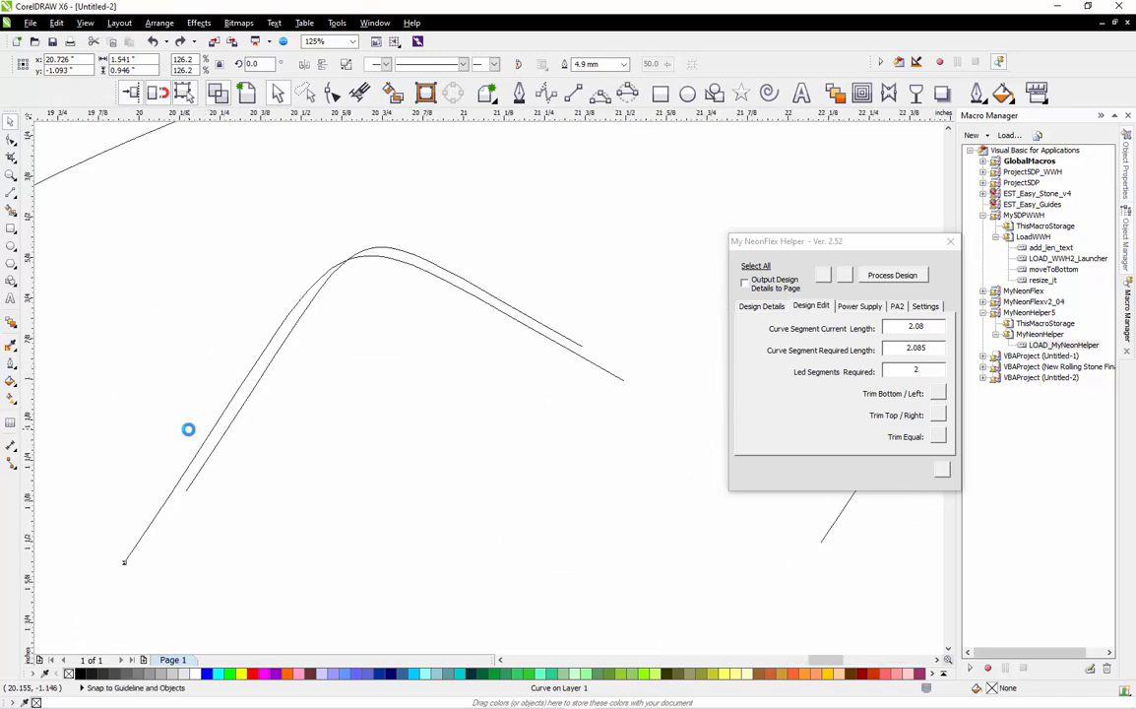
{"action": "left_click", "coordinate": [214, 451]}
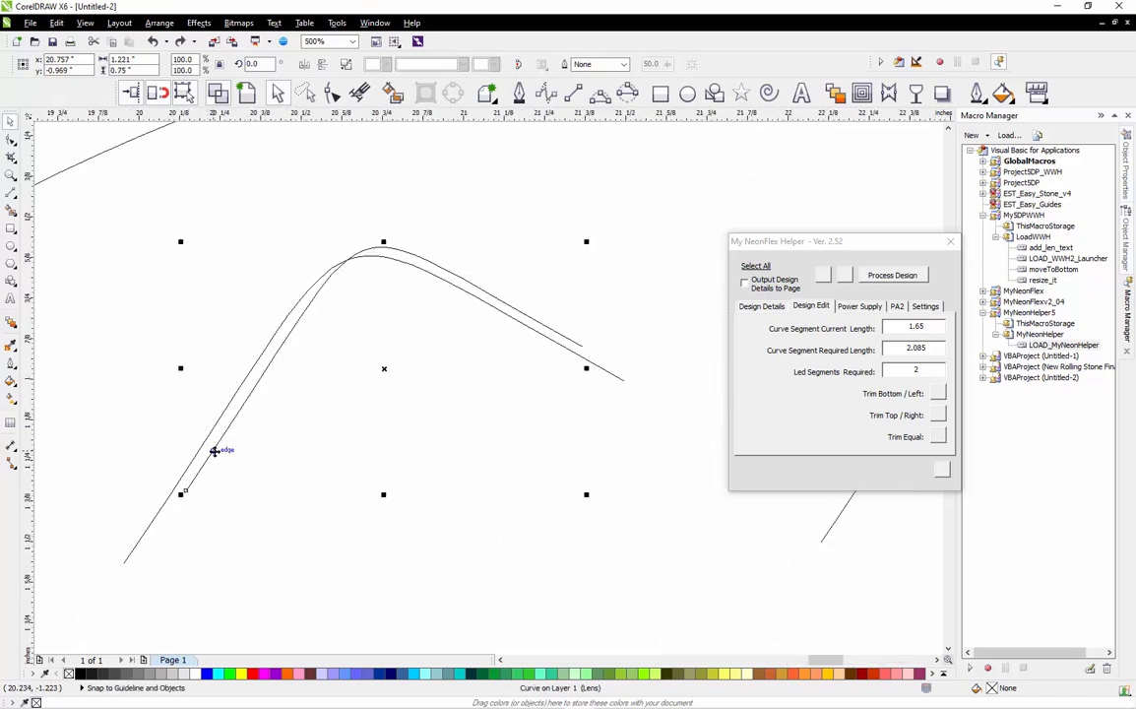
{"action": "left_click", "coordinate": [220, 332]}
Delete the shorter duplicate curve overlapping the middle ice mark.
{"action": "scroll", "coordinate": [391, 342], "scroll_direction": "down", "scroll_amount": 3}
{"action": "scroll", "coordinate": [445, 308], "scroll_direction": "up", "scroll_amount": 1}
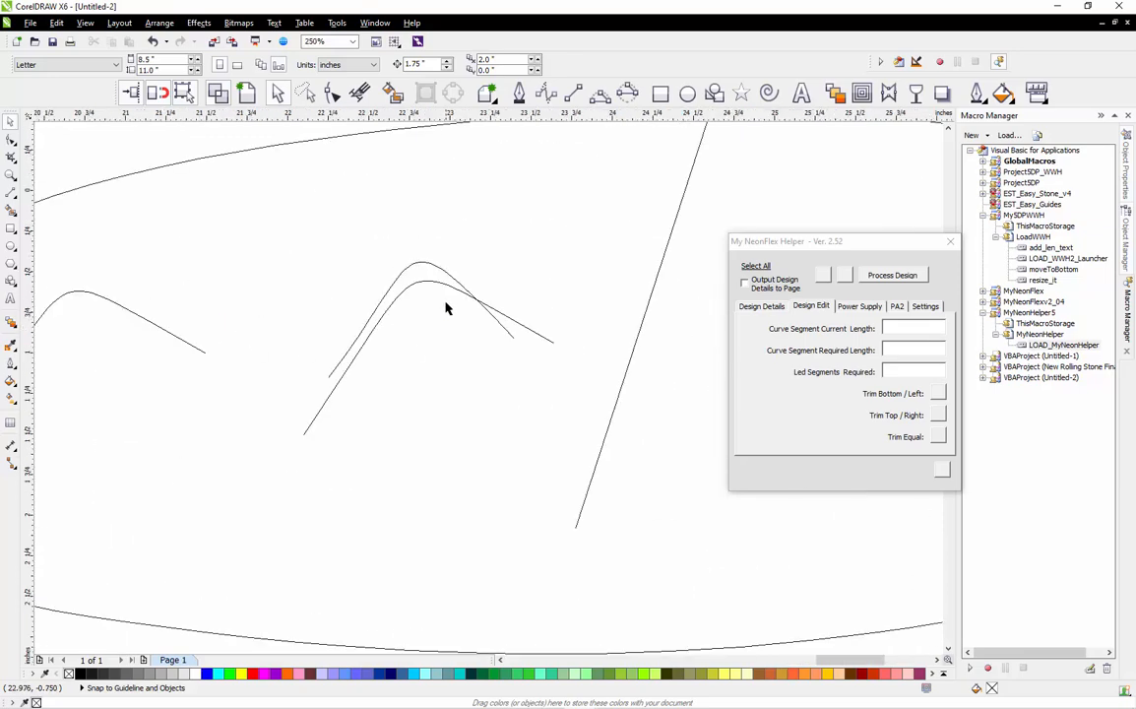
{"action": "left_click", "coordinate": [522, 328]}
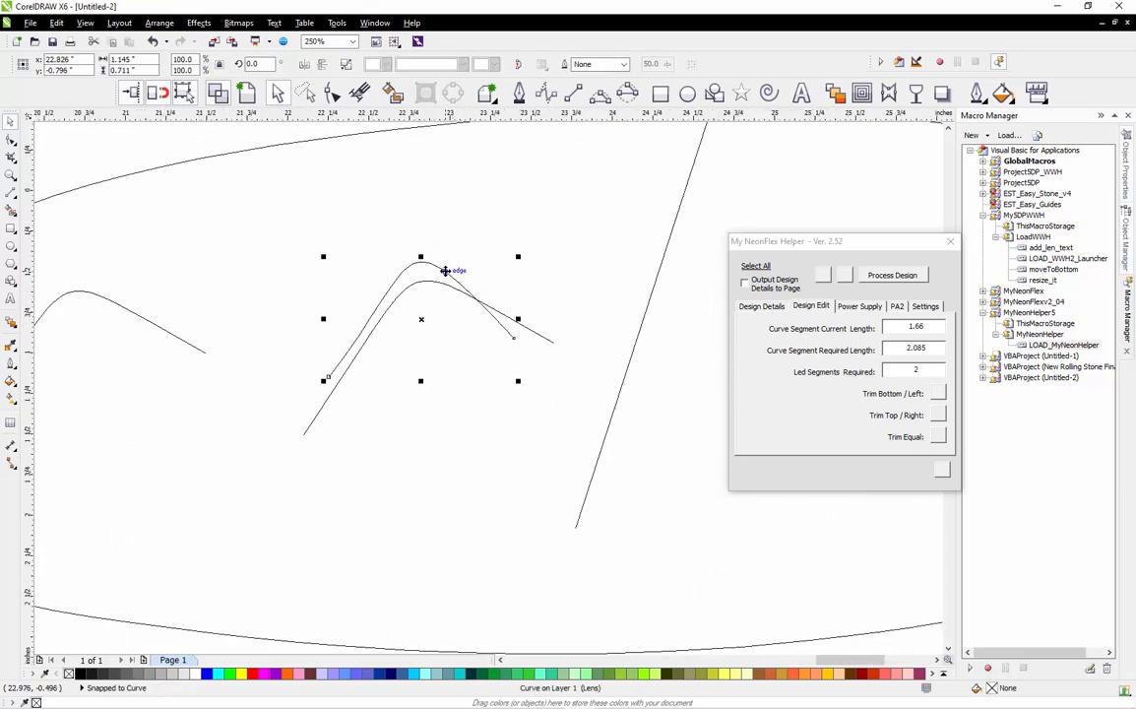
{"action": "key", "text": "Delete"}
Delete the shorter duplicate curve overlapping the right ice mark beside the straw.
{"action": "scroll", "coordinate": [327, 253], "scroll_direction": "down", "scroll_amount": 2}
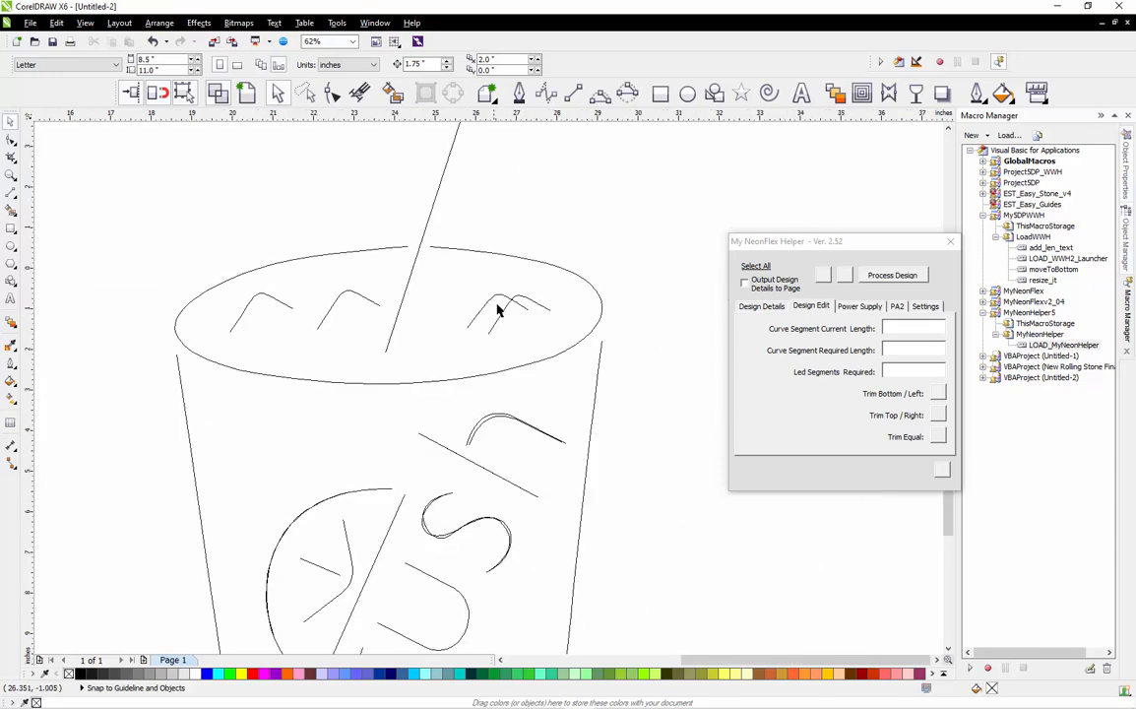
{"action": "scroll", "coordinate": [499, 306], "scroll_direction": "up", "scroll_amount": 1}
{"action": "left_click", "coordinate": [538, 301]}
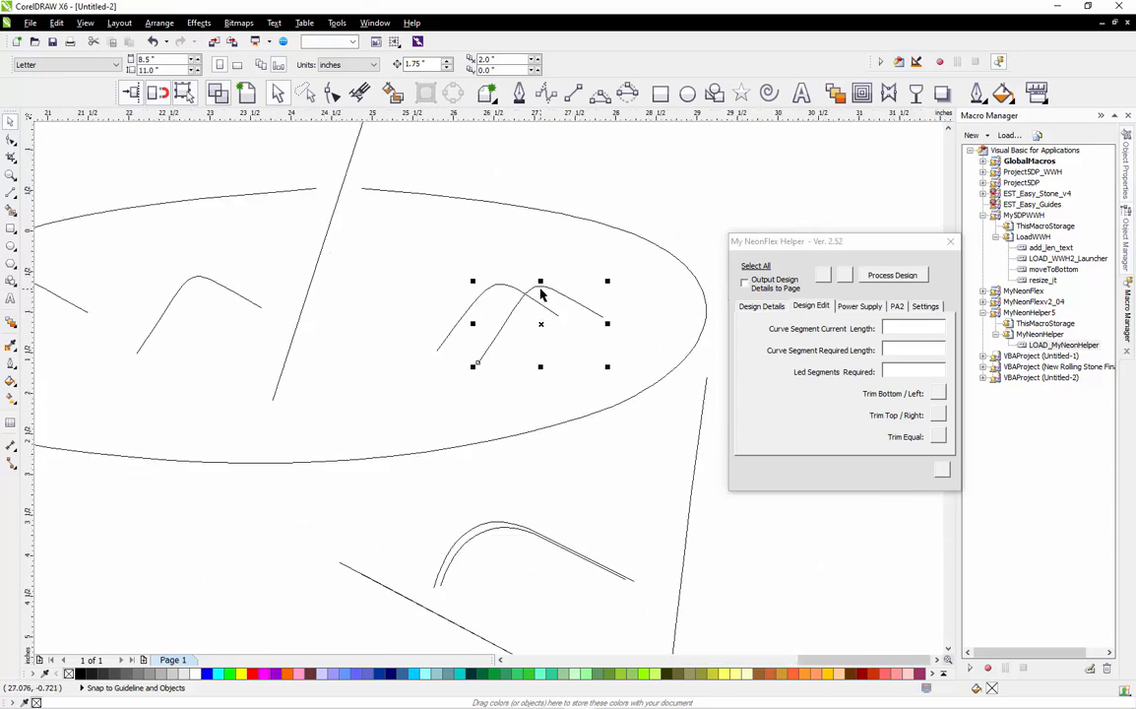
{"action": "left_click", "coordinate": [481, 291]}
{"action": "left_click", "coordinate": [488, 292]}
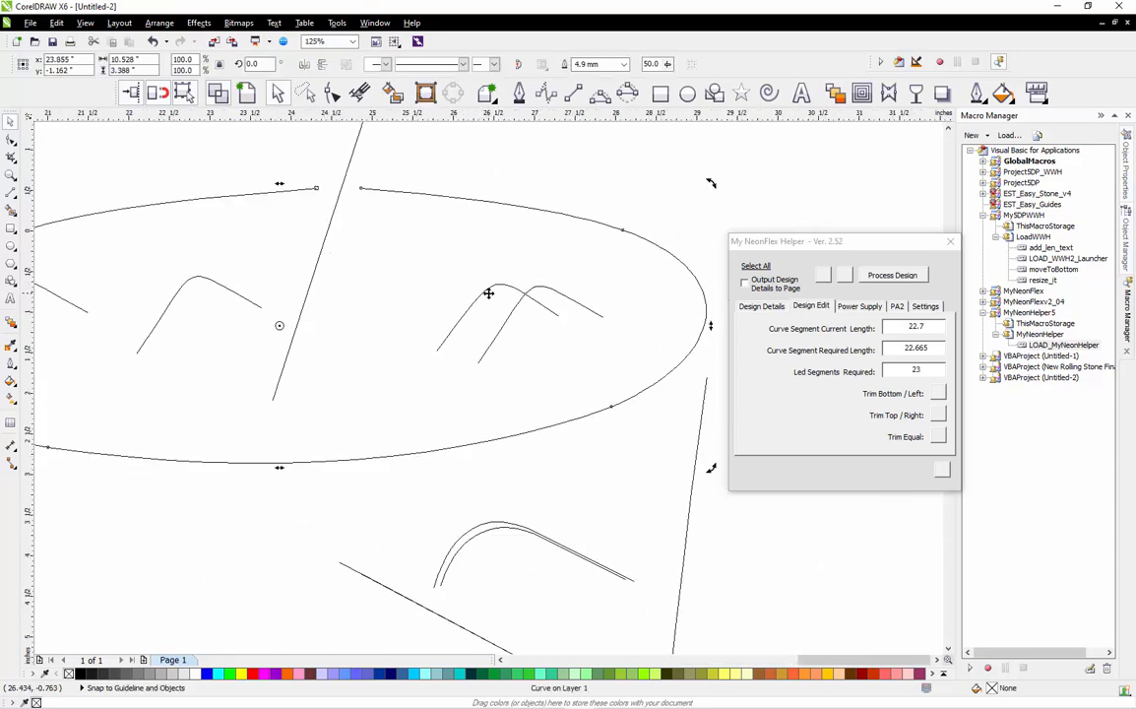
{"action": "left_click", "coordinate": [499, 284]}
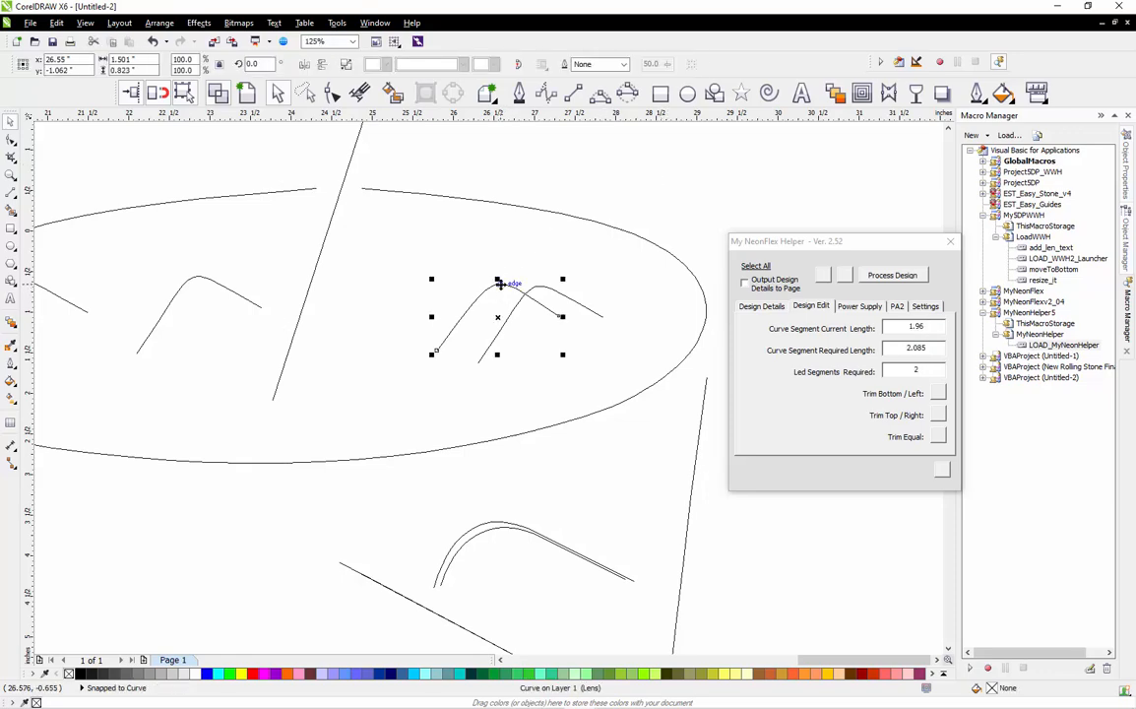
{"action": "left_click", "coordinate": [525, 177]}
Move one of the coincident curves of the letter C aside and delete it.
{"action": "scroll", "coordinate": [572, 256], "scroll_direction": "down", "scroll_amount": 2}
{"action": "scroll", "coordinate": [476, 419], "scroll_direction": "down", "scroll_amount": 2}
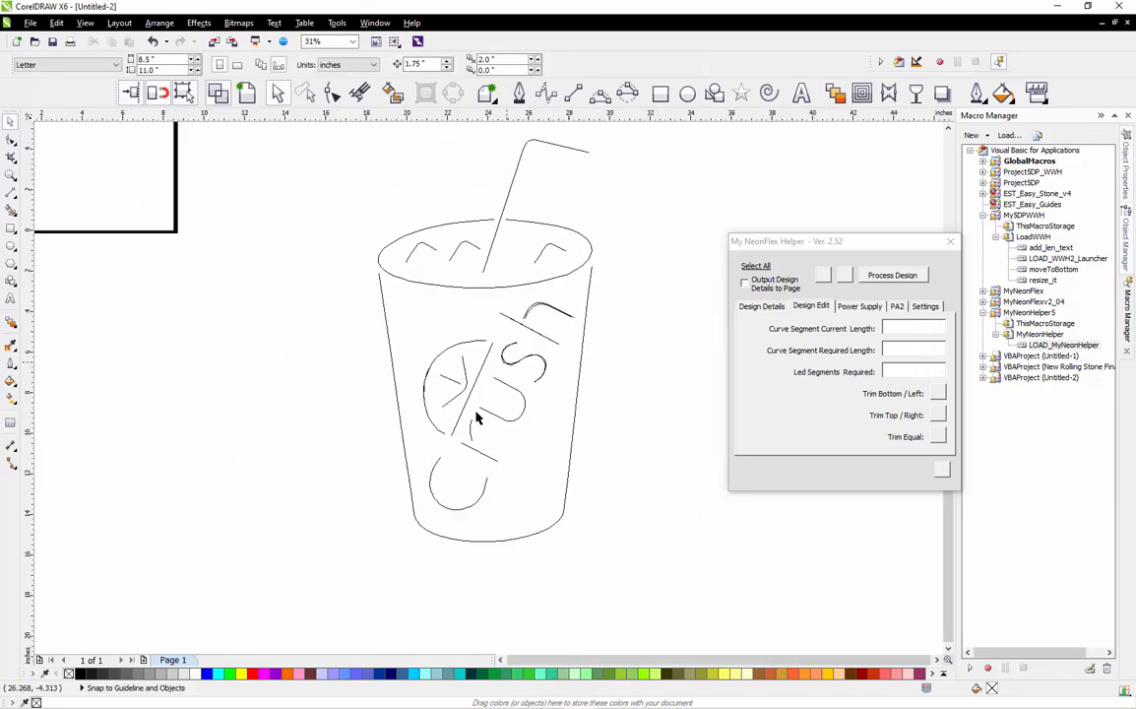
{"action": "scroll", "coordinate": [442, 489], "scroll_direction": "up", "scroll_amount": 2}
{"action": "scroll", "coordinate": [437, 394], "scroll_direction": "up", "scroll_amount": 2}
{"action": "left_click_drag", "start_coordinate": [428, 484], "coordinate": [347, 442]}
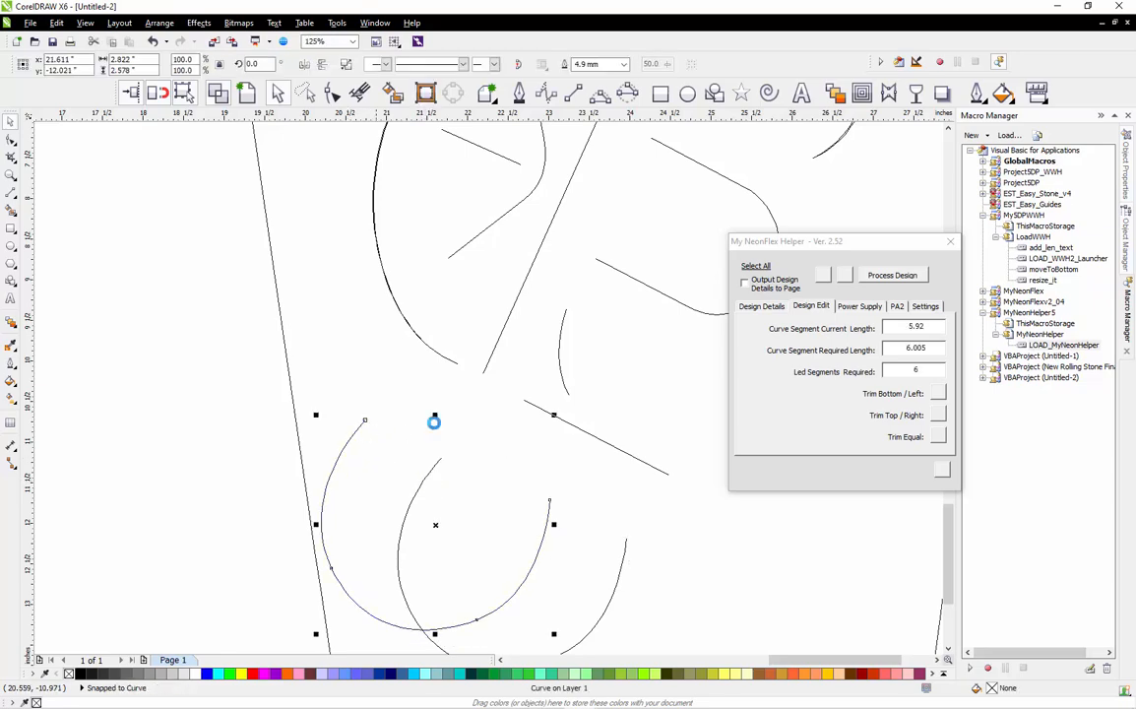
{"action": "key", "text": "Delete"}
Check the arc and stem of the letter r and the curve of the letter u for coincident duplicates.
{"action": "left_click", "coordinate": [568, 397]}
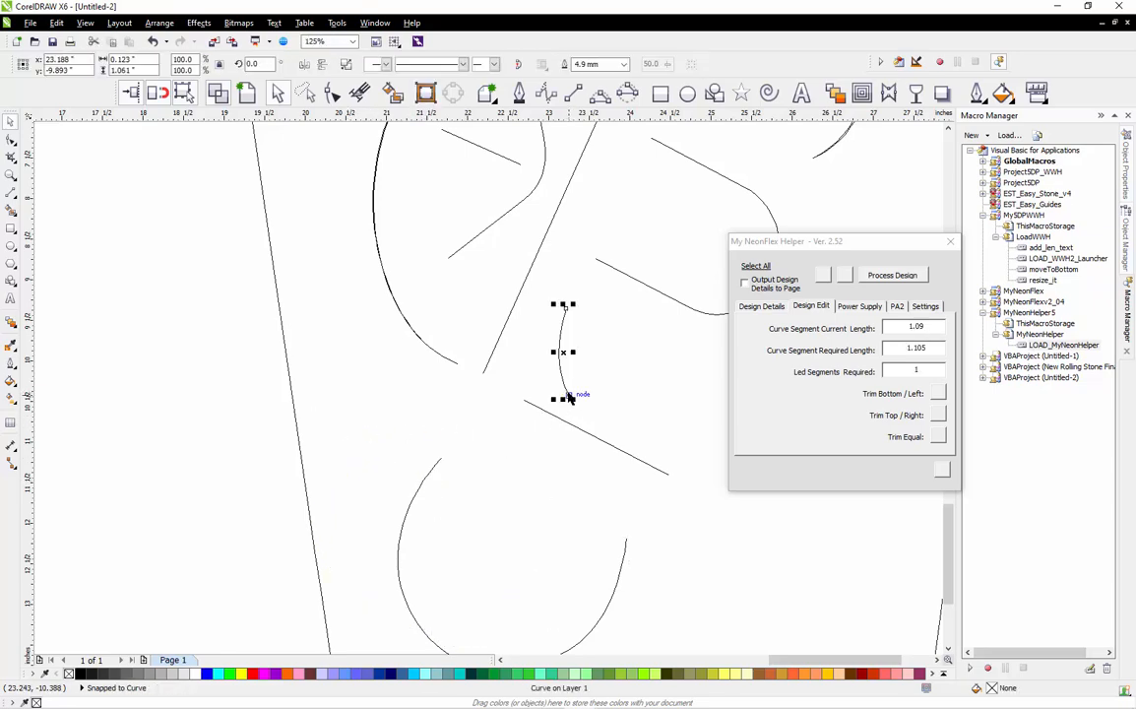
{"action": "left_click", "coordinate": [571, 422]}
{"action": "left_click", "coordinate": [571, 429]}
{"action": "left_click", "coordinate": [639, 294]}
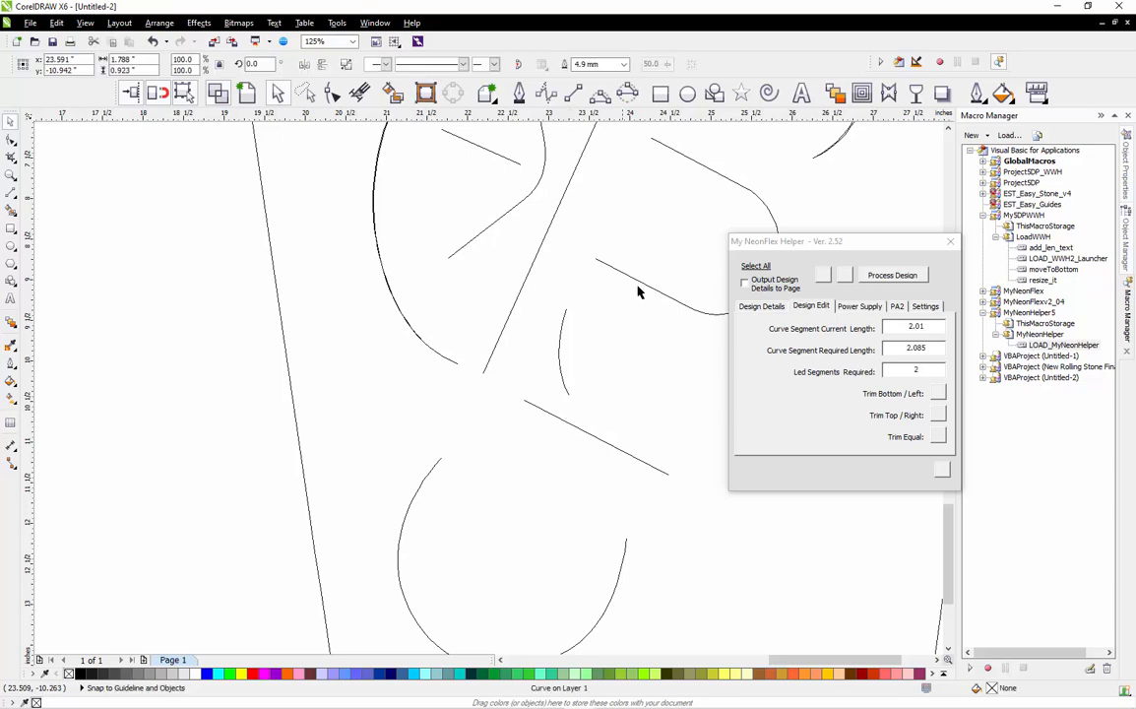
{"action": "left_click", "coordinate": [640, 285]}
{"action": "left_click", "coordinate": [513, 409]}
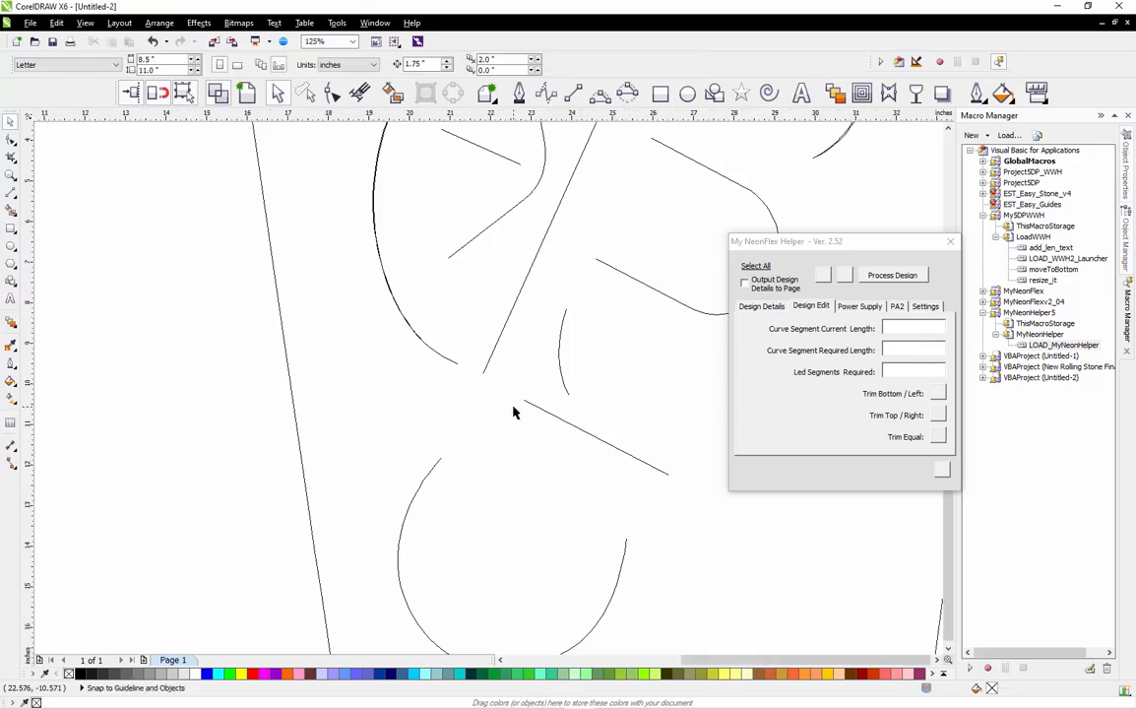
Delete the shorter duplicate curve overlapping the letter s and check the length of the remaining one.
{"action": "scroll", "coordinate": [514, 410], "scroll_direction": "down", "scroll_amount": 1}
{"action": "scroll", "coordinate": [649, 227], "scroll_direction": "up", "scroll_amount": 2}
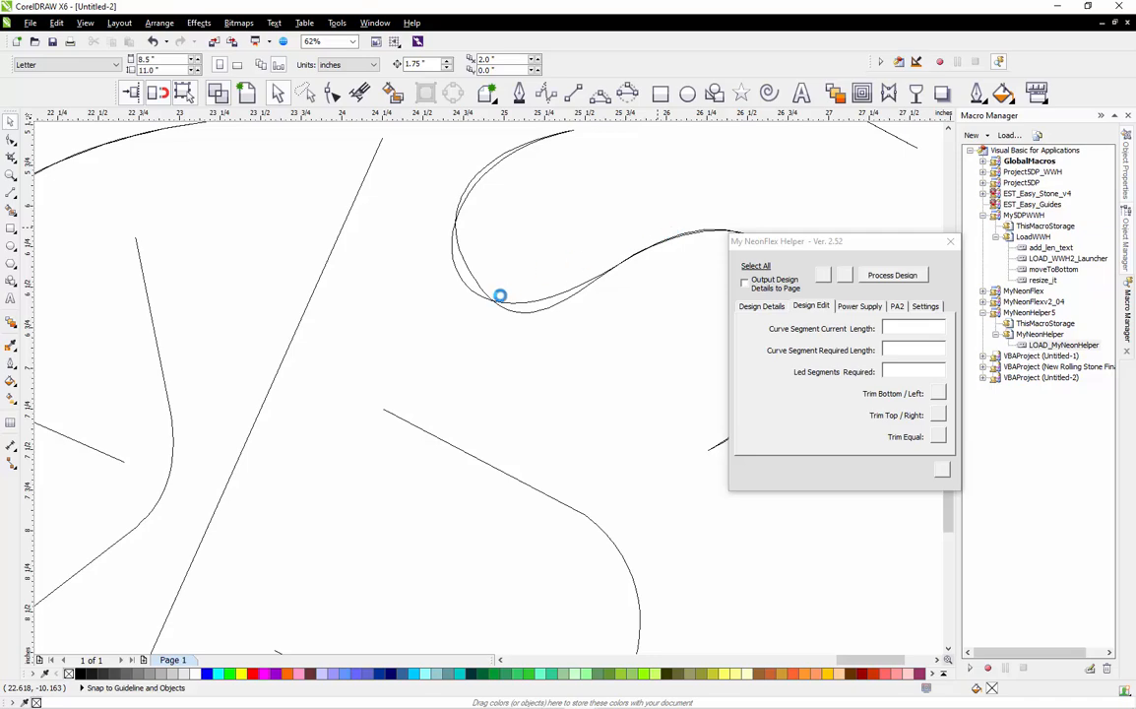
{"action": "left_click", "coordinate": [481, 291]}
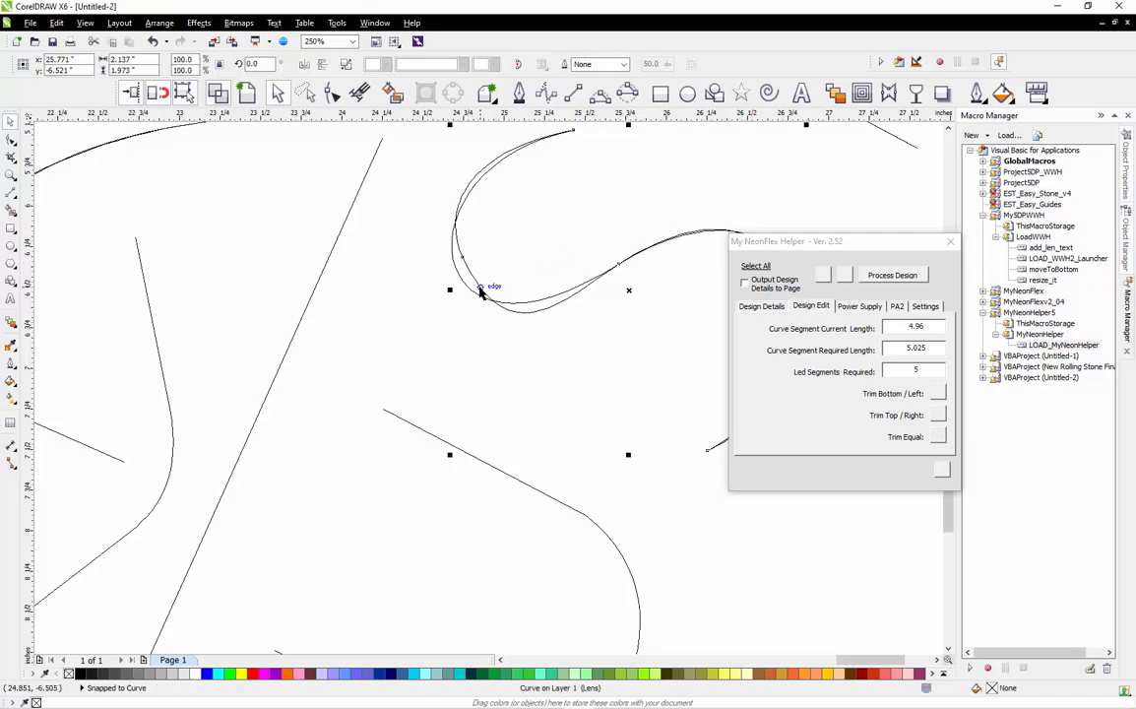
{"action": "key", "text": "Delete"}
{"action": "left_click", "coordinate": [486, 299]}
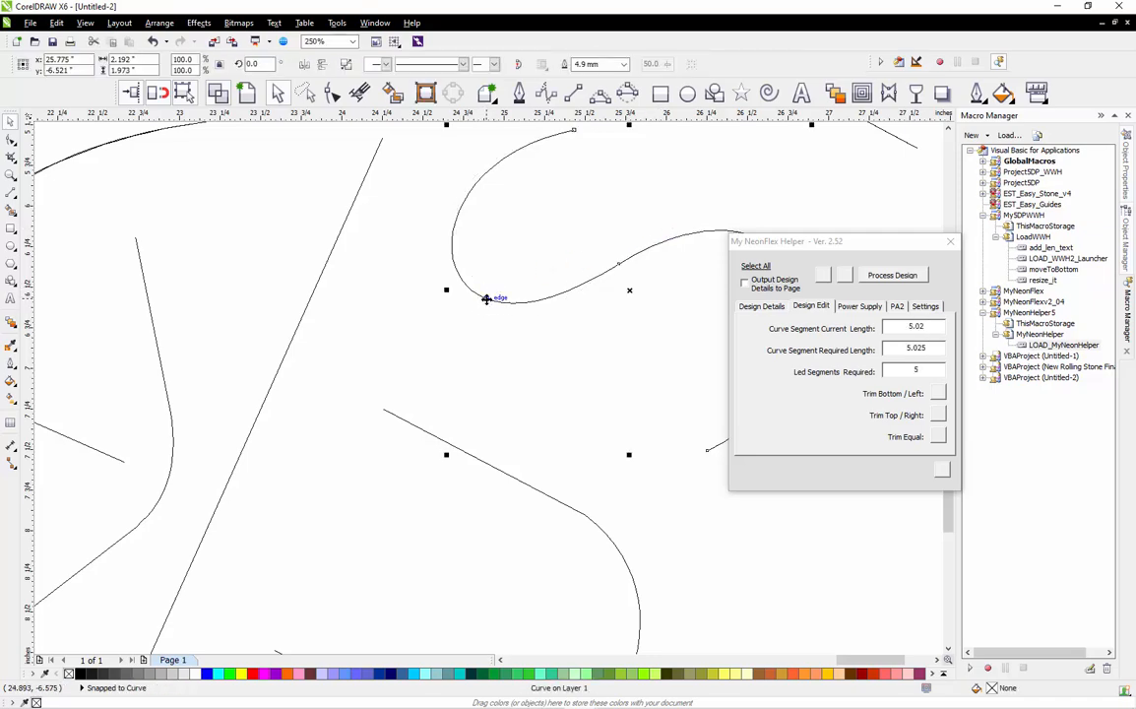
Delete the longer duplicate line on the stem of the letter h and check the remaining one's length.
{"action": "scroll", "coordinate": [492, 325], "scroll_direction": "down", "scroll_amount": 3}
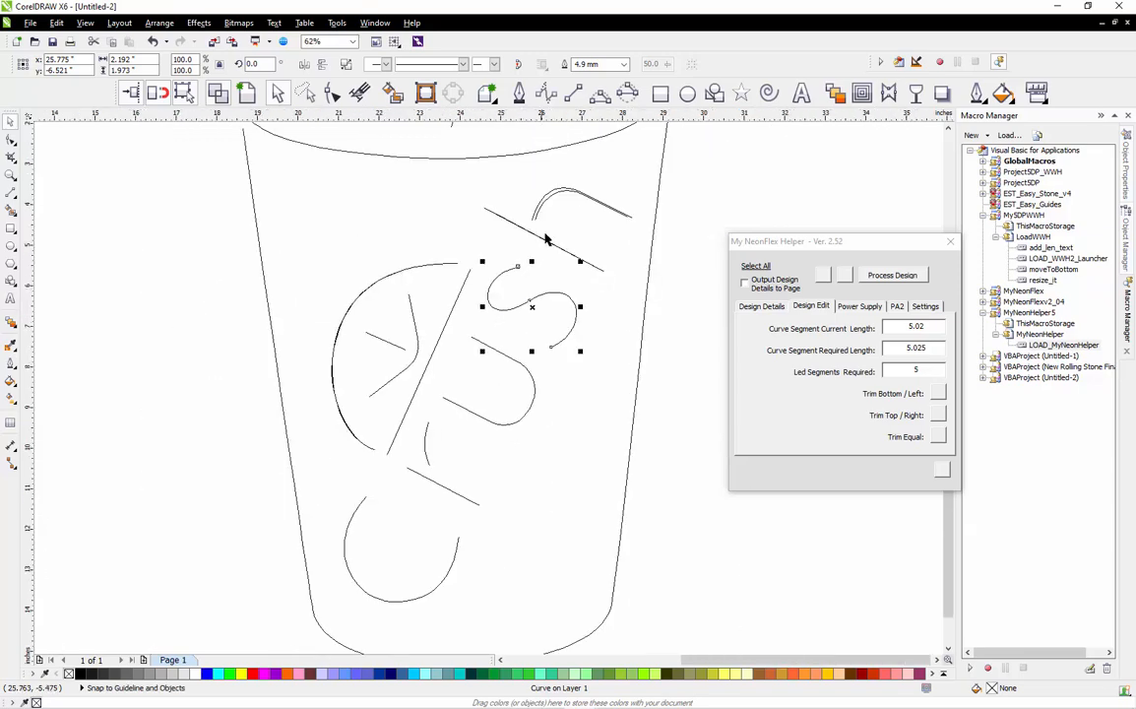
{"action": "scroll", "coordinate": [542, 247], "scroll_direction": "up", "scroll_amount": 1}
{"action": "left_click", "coordinate": [540, 251]}
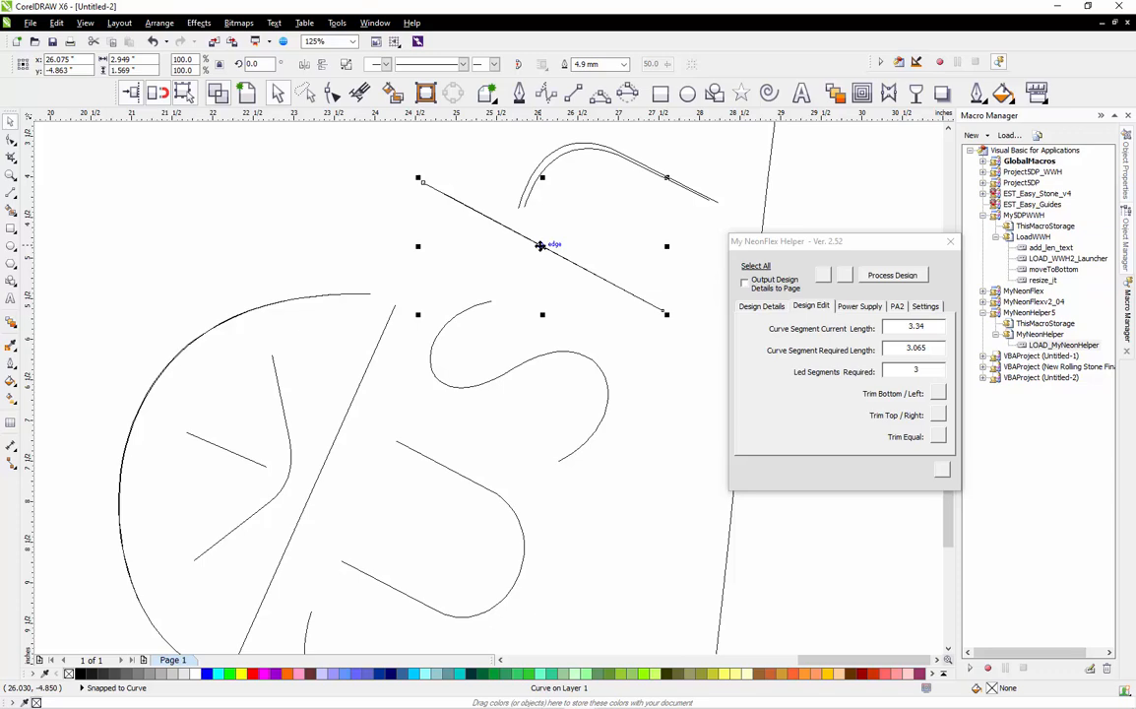
{"action": "key", "text": "Delete"}
{"action": "left_click", "coordinate": [541, 246]}
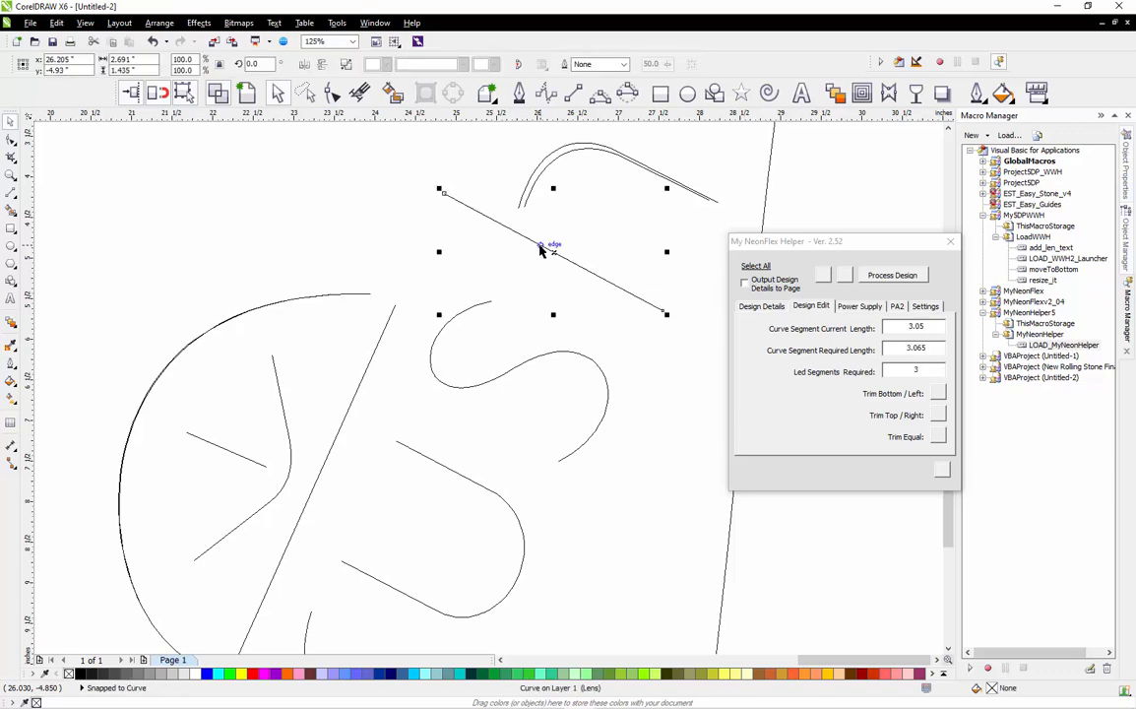
{"action": "left_click", "coordinate": [569, 222]}
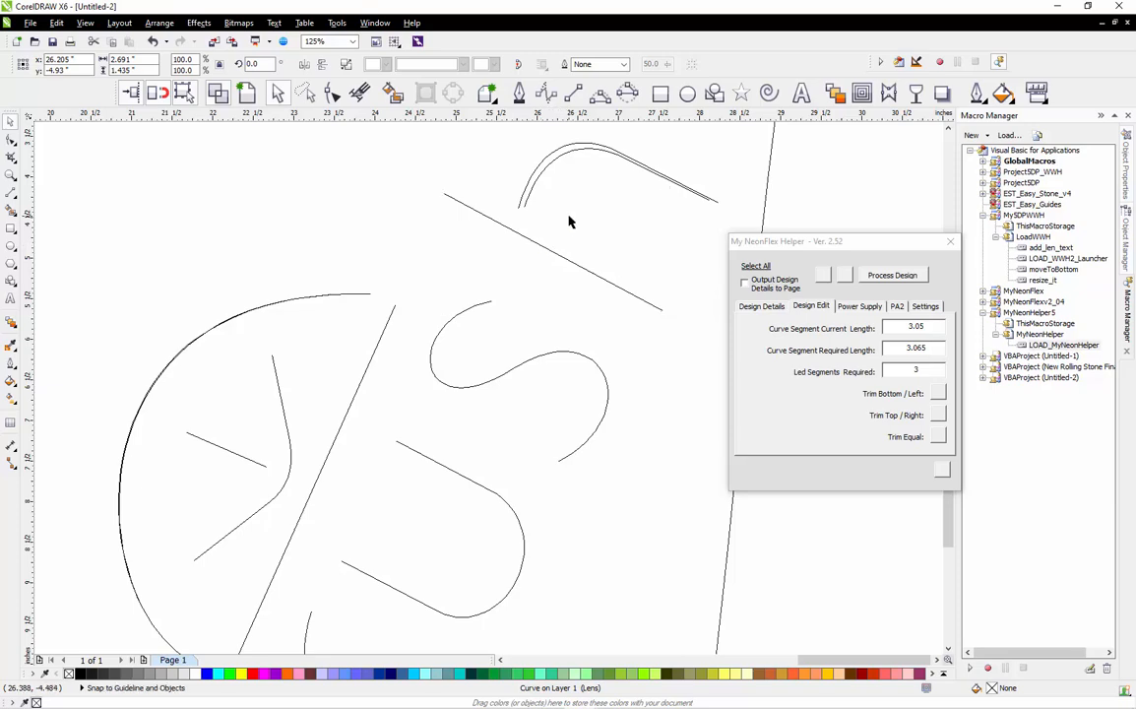
Compare the two arch curves of the letter h and delete the shorter inner one.
{"action": "left_click", "coordinate": [557, 152]}
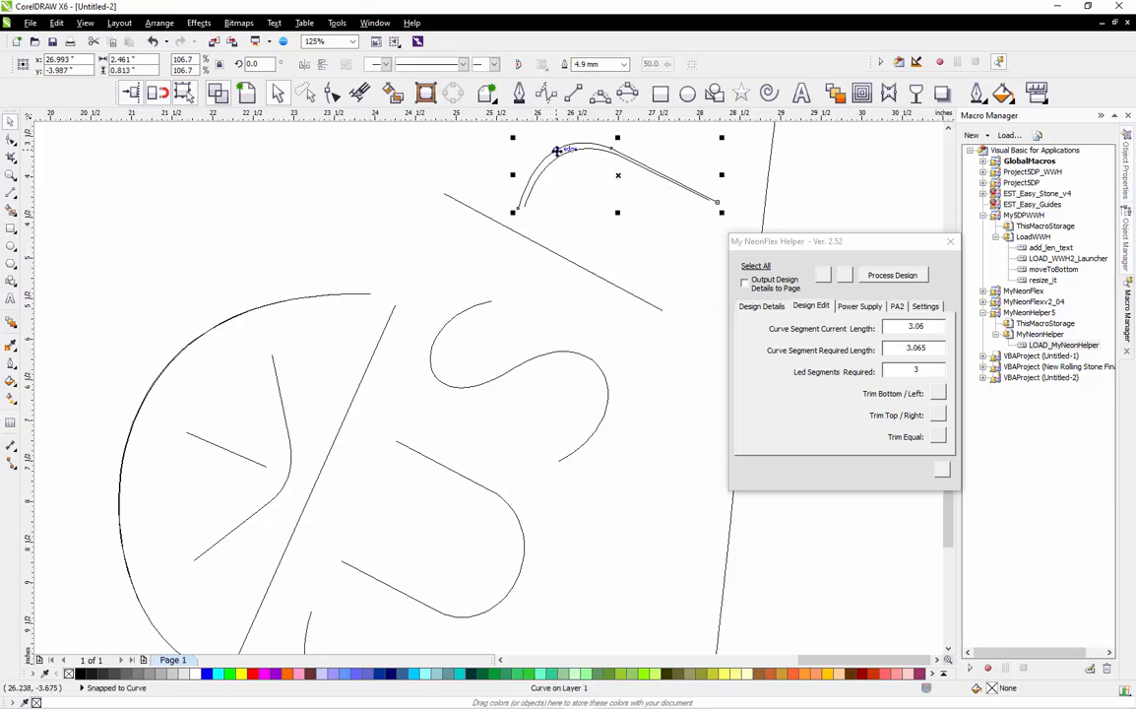
{"action": "scroll", "coordinate": [575, 144], "scroll_direction": "up", "scroll_amount": 3}
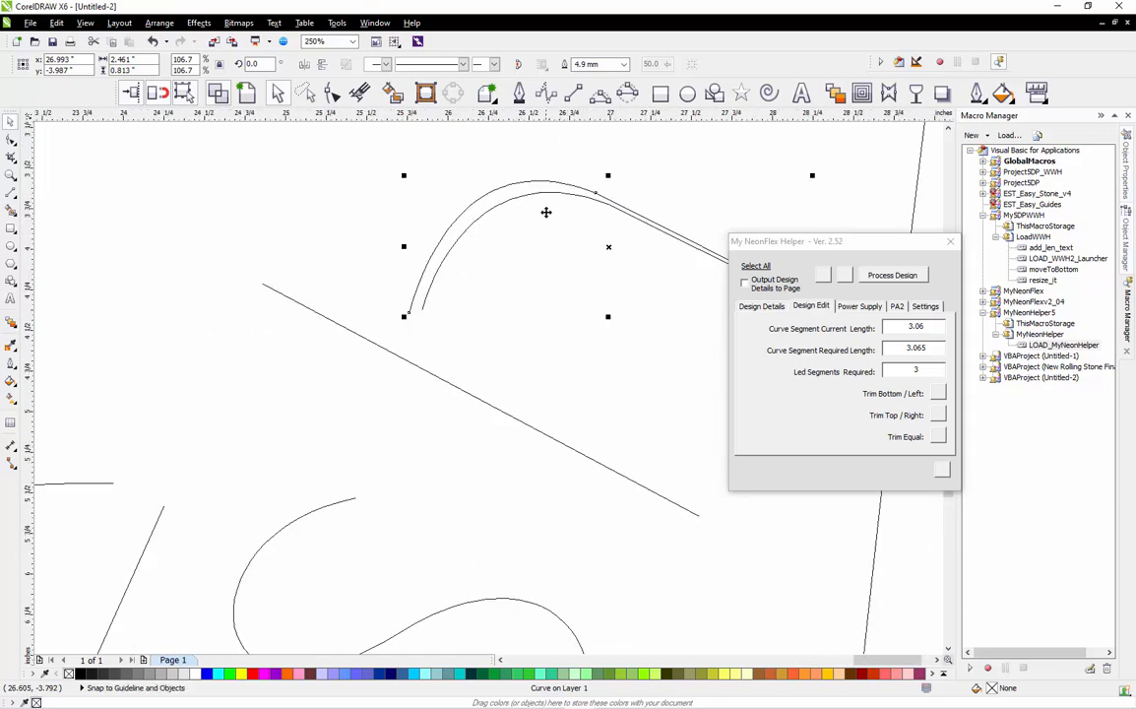
{"action": "left_click", "coordinate": [433, 295]}
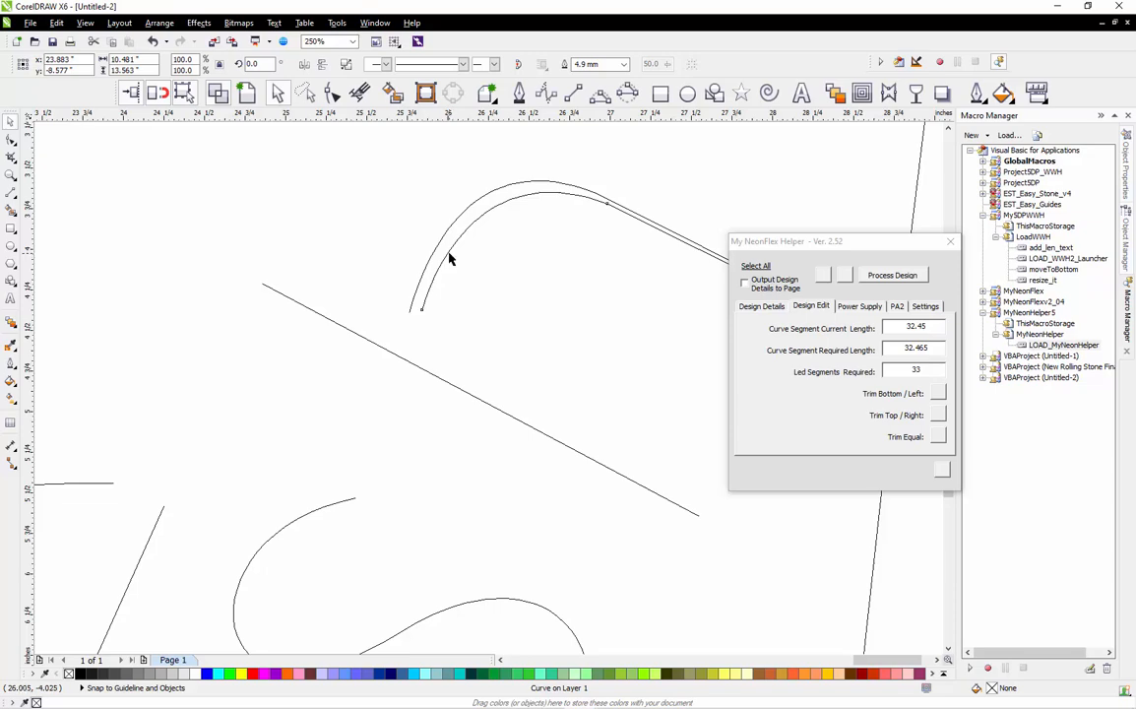
{"action": "left_click", "coordinate": [449, 259]}
{"action": "scroll", "coordinate": [406, 300], "scroll_direction": "down", "scroll_amount": 3}
{"action": "scroll", "coordinate": [550, 250], "scroll_direction": "up", "scroll_amount": 3}
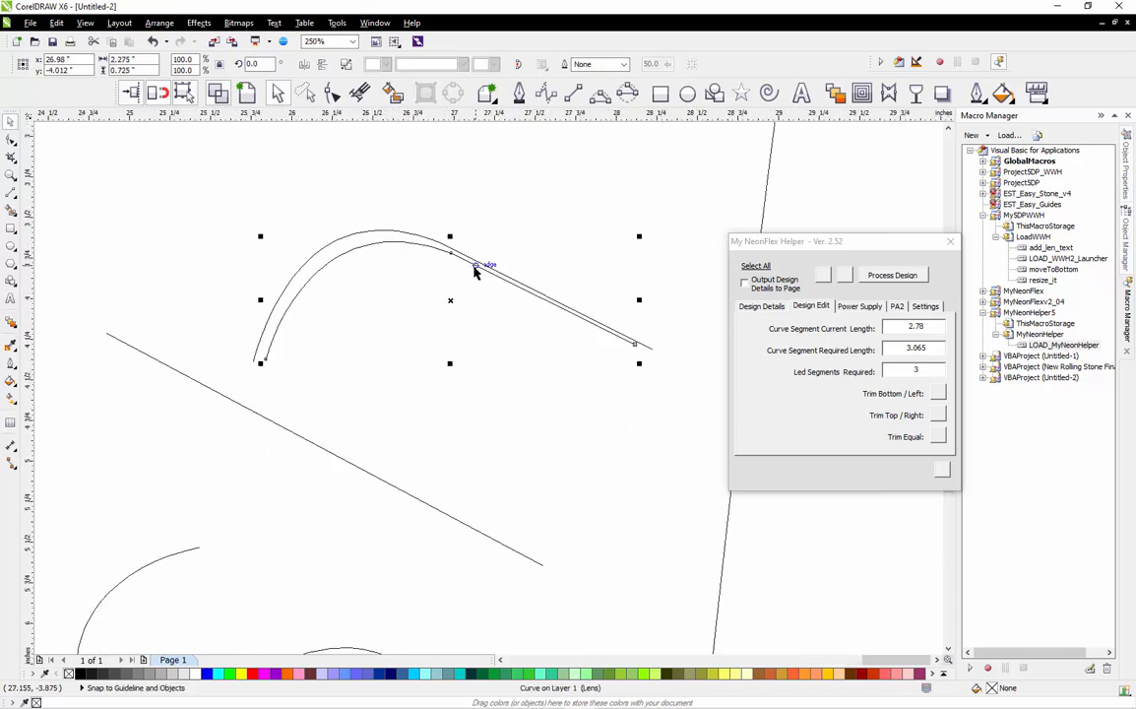
{"action": "key", "text": "Escape"}
Delete the duplicate curve overlapping the outer arc of the orange slice.
{"action": "scroll", "coordinate": [607, 329], "scroll_direction": "down", "scroll_amount": 6}
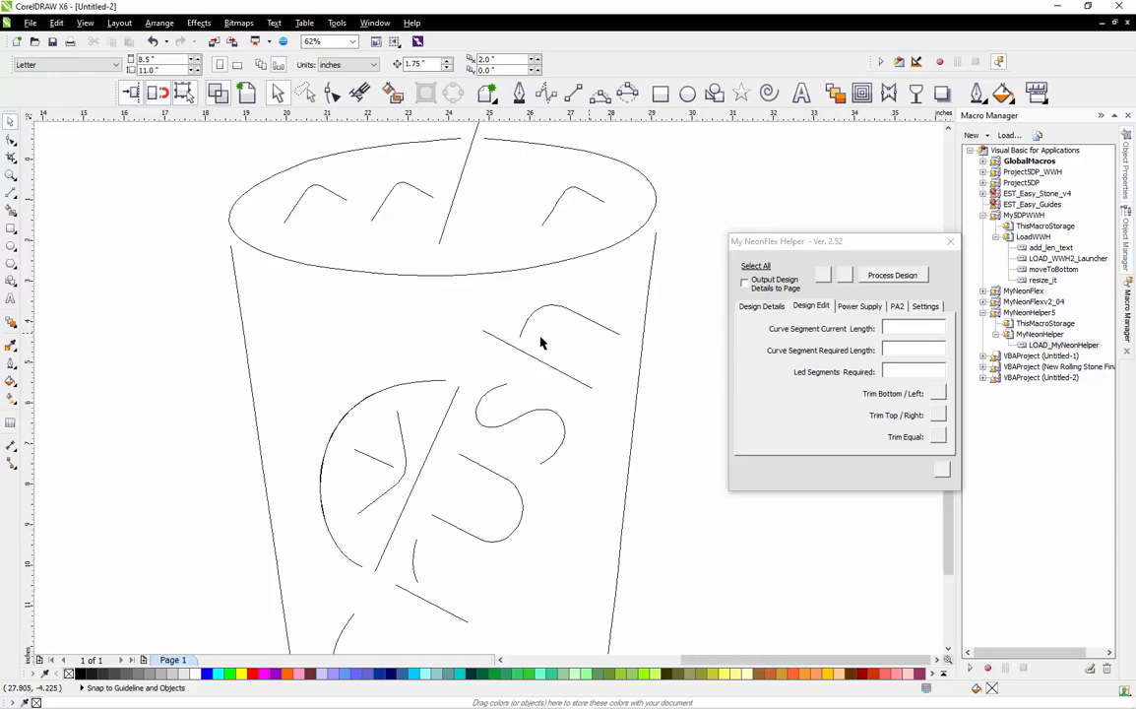
{"action": "scroll", "coordinate": [344, 479], "scroll_direction": "up", "scroll_amount": 3}
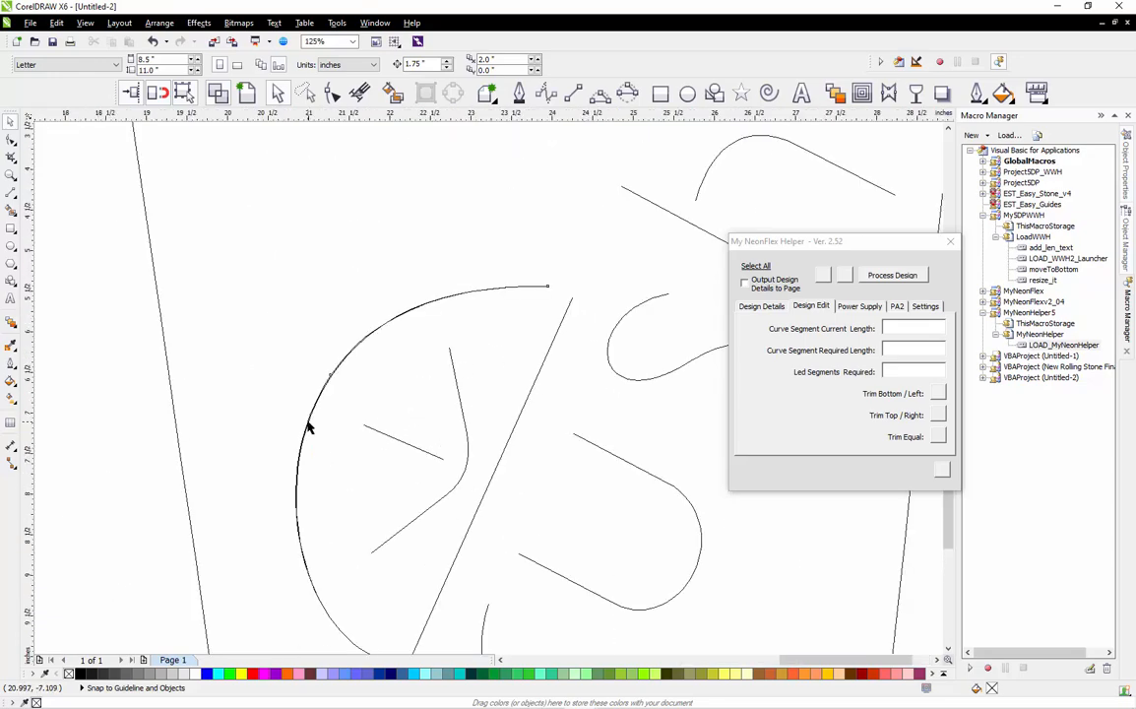
{"action": "left_click", "coordinate": [308, 425]}
{"action": "left_click", "coordinate": [367, 432]}
{"action": "left_click", "coordinate": [368, 430]}
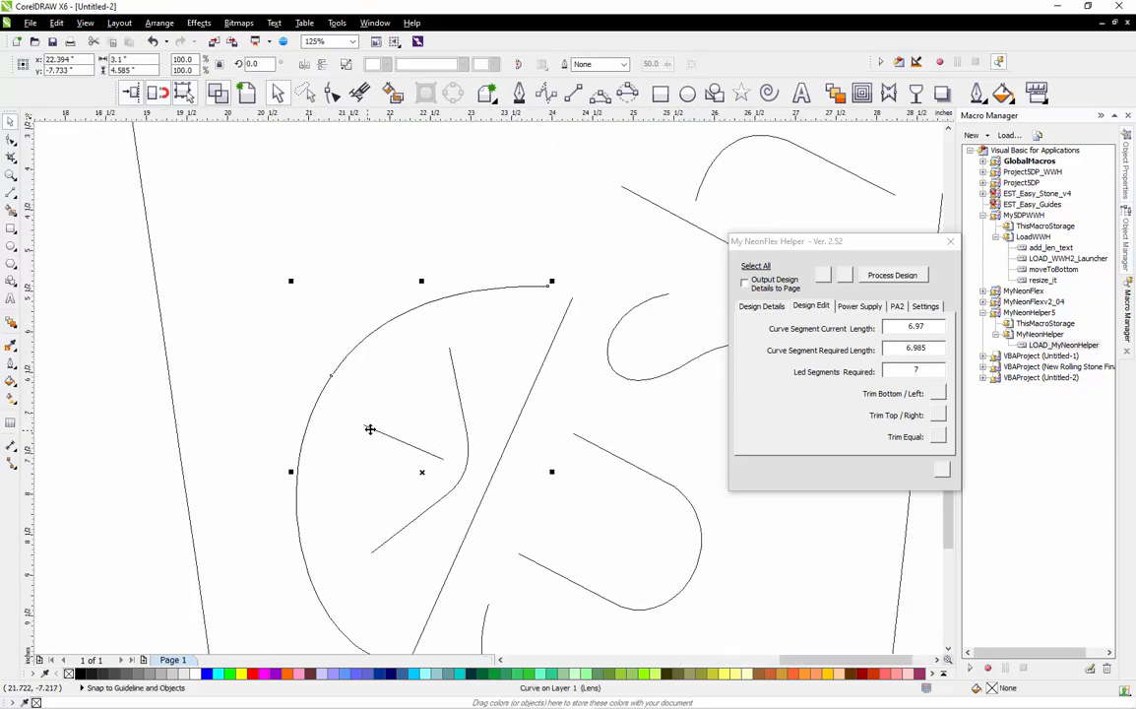
Check the orange slice's short line, bent inner curve and long diagonal for coincident duplicates.
{"action": "left_click", "coordinate": [373, 429]}
{"action": "left_click", "coordinate": [460, 417]}
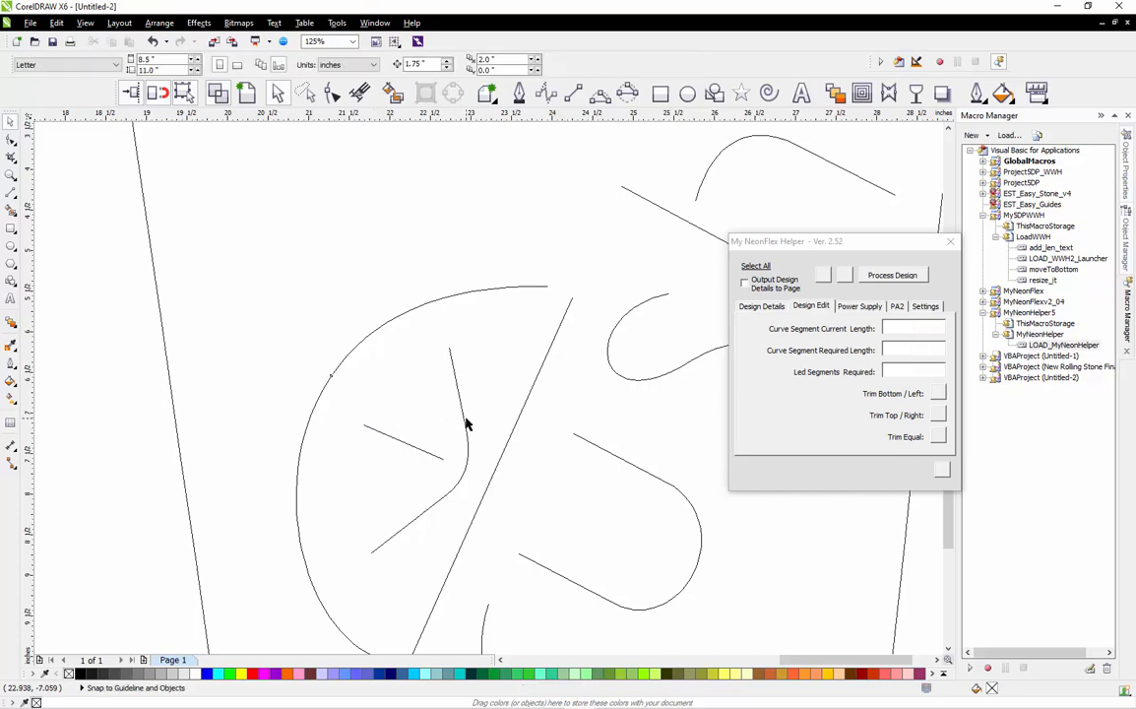
{"action": "left_click", "coordinate": [465, 419]}
{"action": "left_click", "coordinate": [464, 421]}
{"action": "left_click", "coordinate": [530, 419]}
{"action": "left_click", "coordinate": [522, 415]}
{"action": "left_click", "coordinate": [492, 281]}
Delete the cup's body outline to test for a hidden duplicate, and undo the deletion.
{"action": "scroll", "coordinate": [484, 268], "scroll_direction": "down", "scroll_amount": 1}
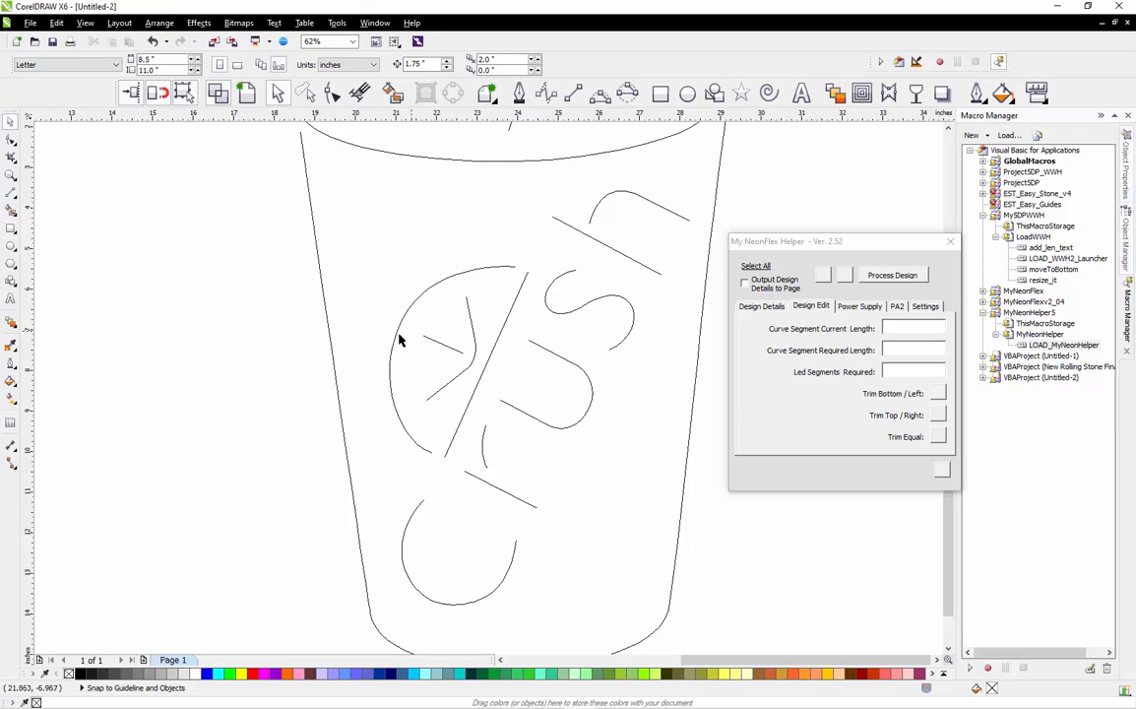
{"action": "left_click", "coordinate": [335, 366]}
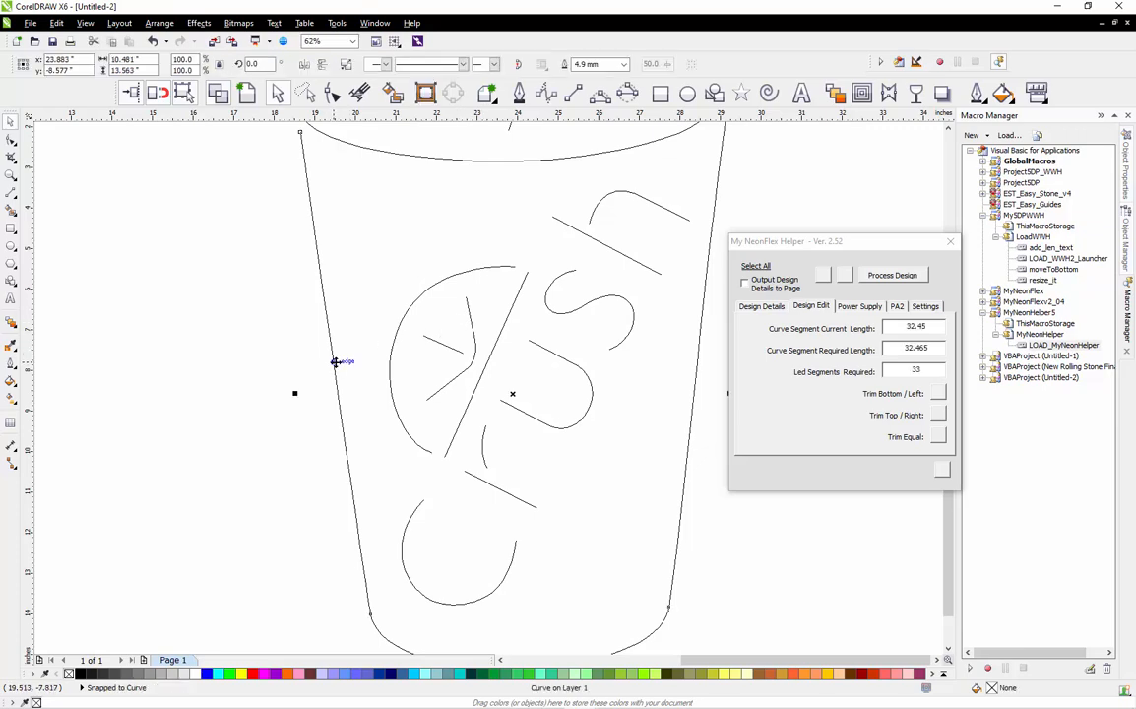
{"action": "key", "text": "Delete"}
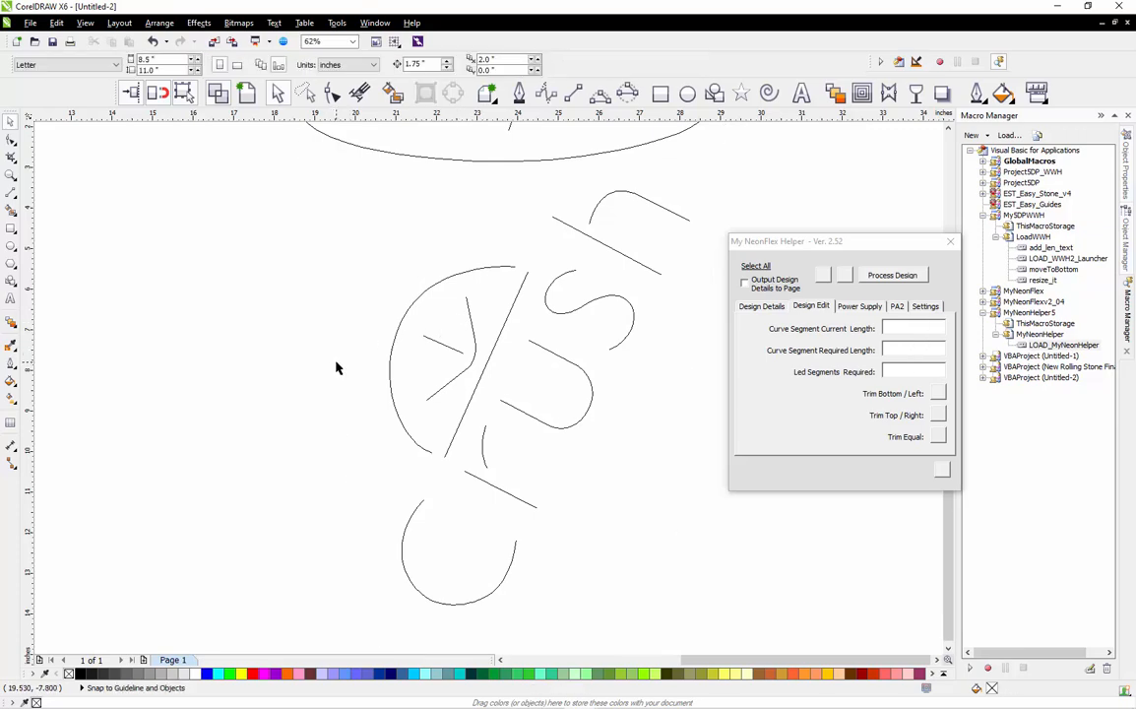
{"action": "key", "text": "ctrl+z"}
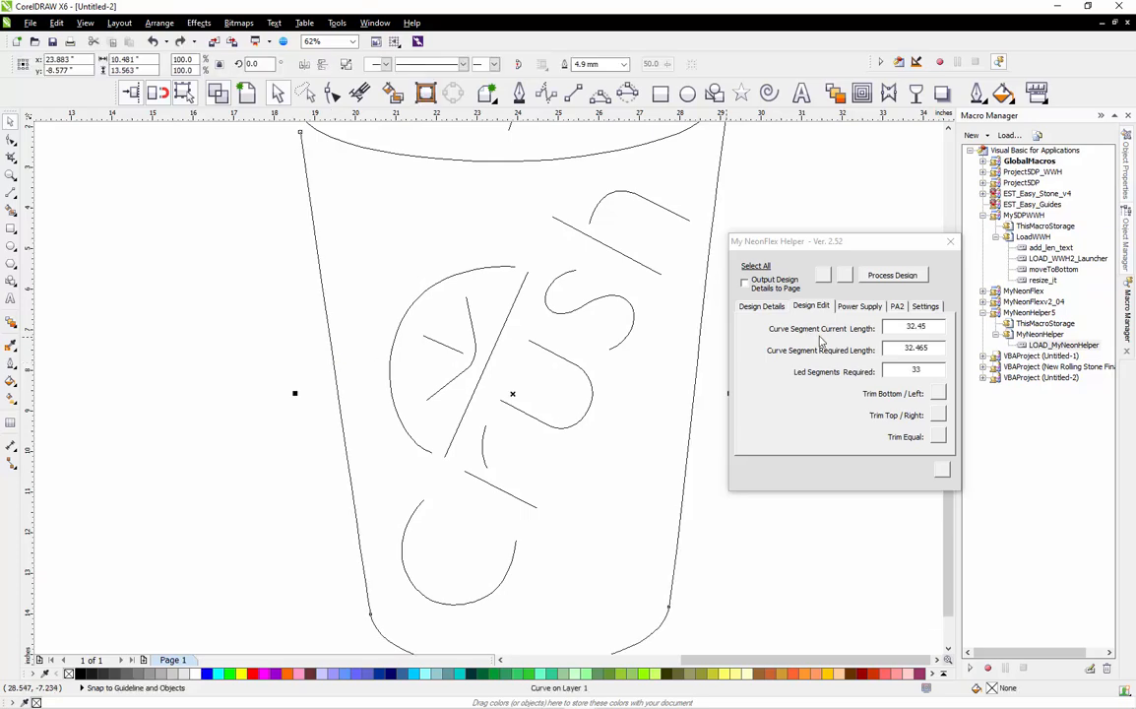
{"action": "left_click", "coordinate": [248, 358]}
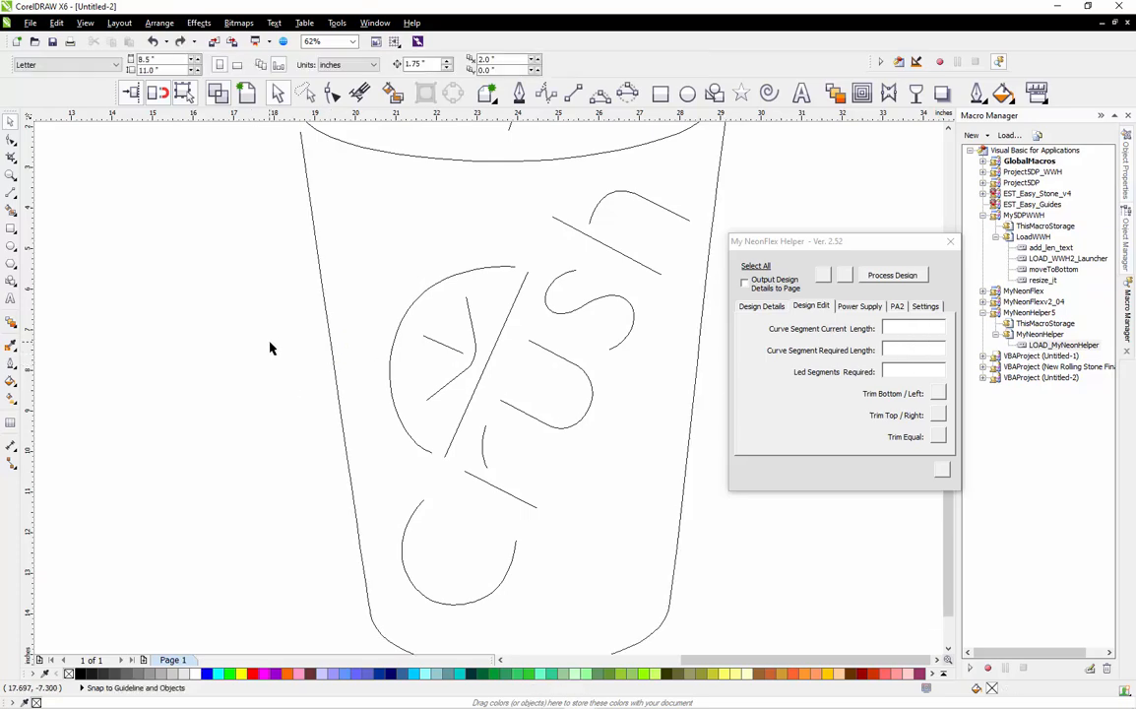
Select the whole cup drawing and place a copy of it to the right of the original.
{"action": "scroll", "coordinate": [270, 347], "scroll_direction": "down", "scroll_amount": 3}
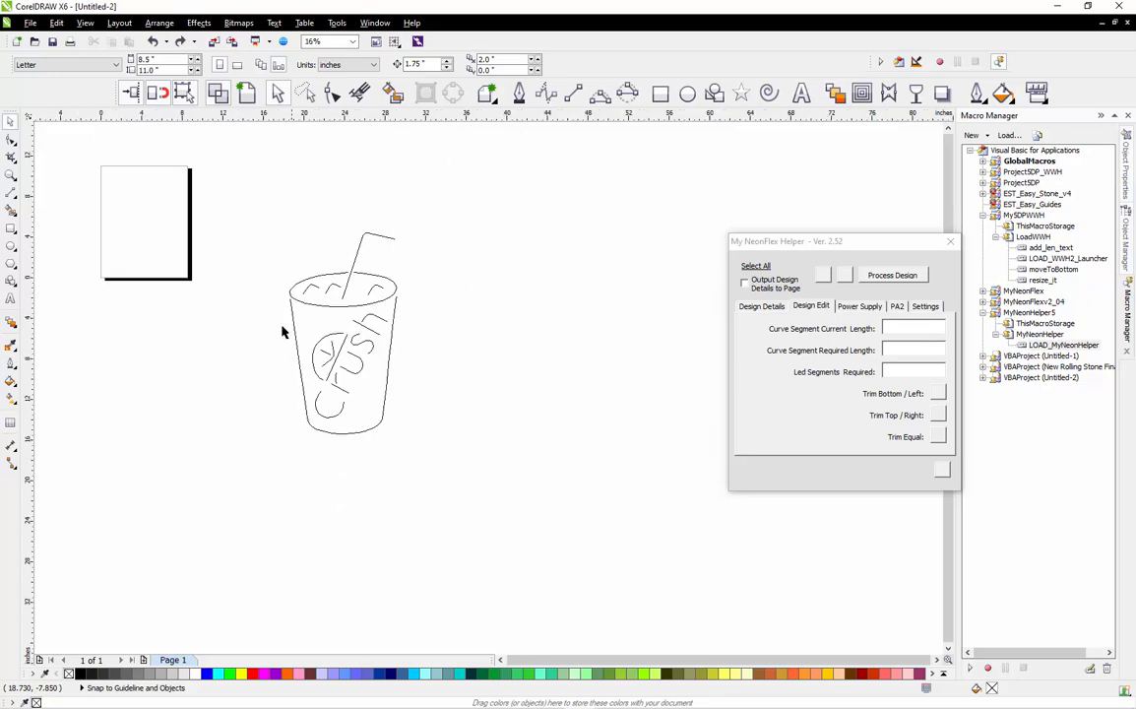
{"action": "scroll", "coordinate": [284, 330], "scroll_direction": "up", "scroll_amount": 1}
{"action": "scroll", "coordinate": [232, 181], "scroll_direction": "down", "scroll_amount": 2}
{"action": "left_click_drag", "start_coordinate": [229, 172], "coordinate": [454, 459]}
{"action": "left_click_drag", "start_coordinate": [333, 301], "coordinate": [569, 309]}
{"action": "right_click", "coordinate": [569, 310]}
Set the copied drawing's outline to 4.9 mm wide with rounded corners and round line caps.
{"action": "scroll", "coordinate": [621, 219], "scroll_direction": "up", "scroll_amount": 2}
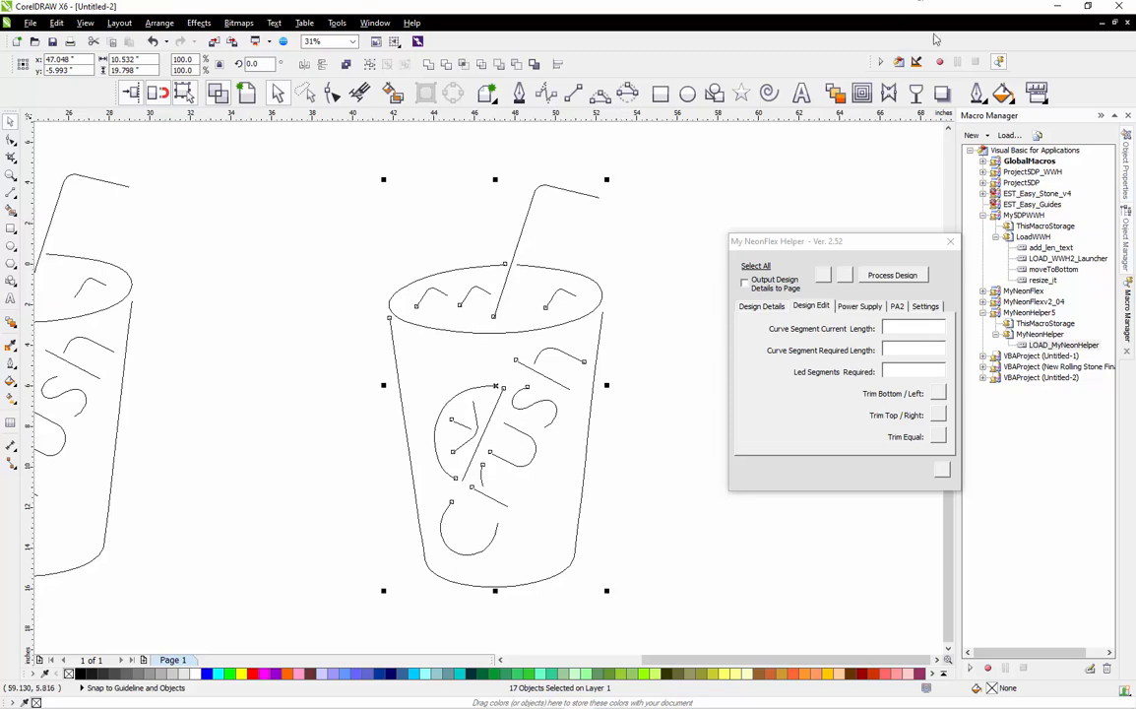
{"action": "left_click", "coordinate": [975, 95]}
{"action": "left_click", "coordinate": [983, 128]}
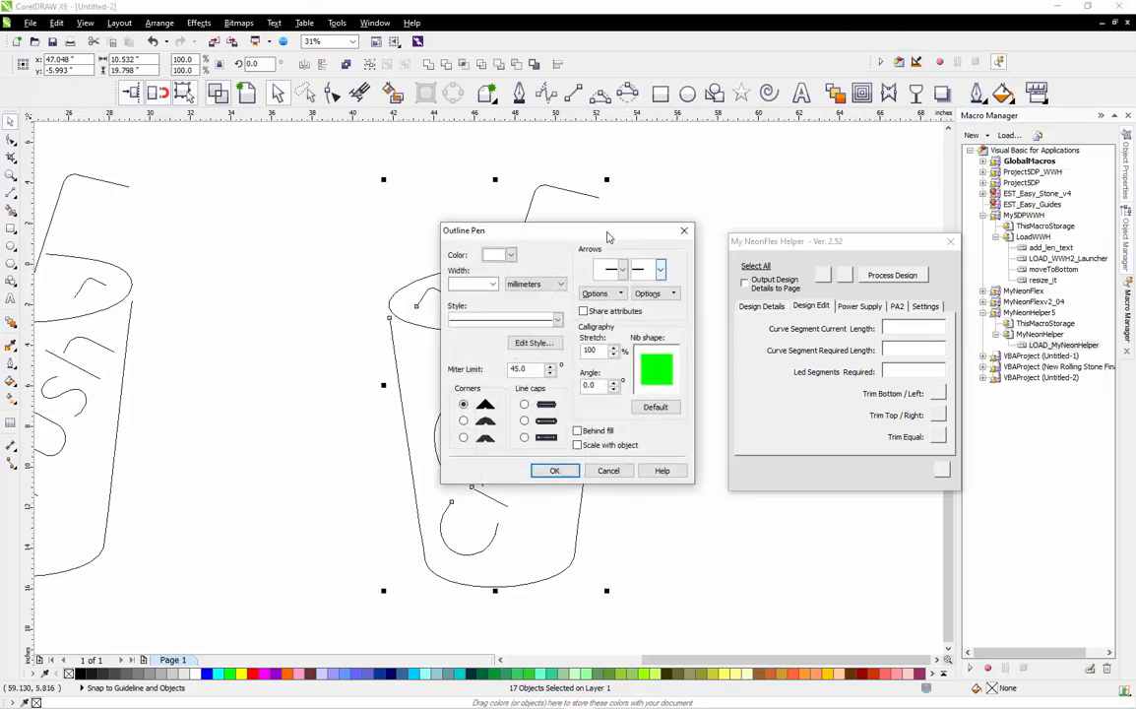
{"action": "left_click_drag", "start_coordinate": [520, 214], "coordinate": [841, 211]}
{"action": "left_click", "coordinate": [736, 257]}
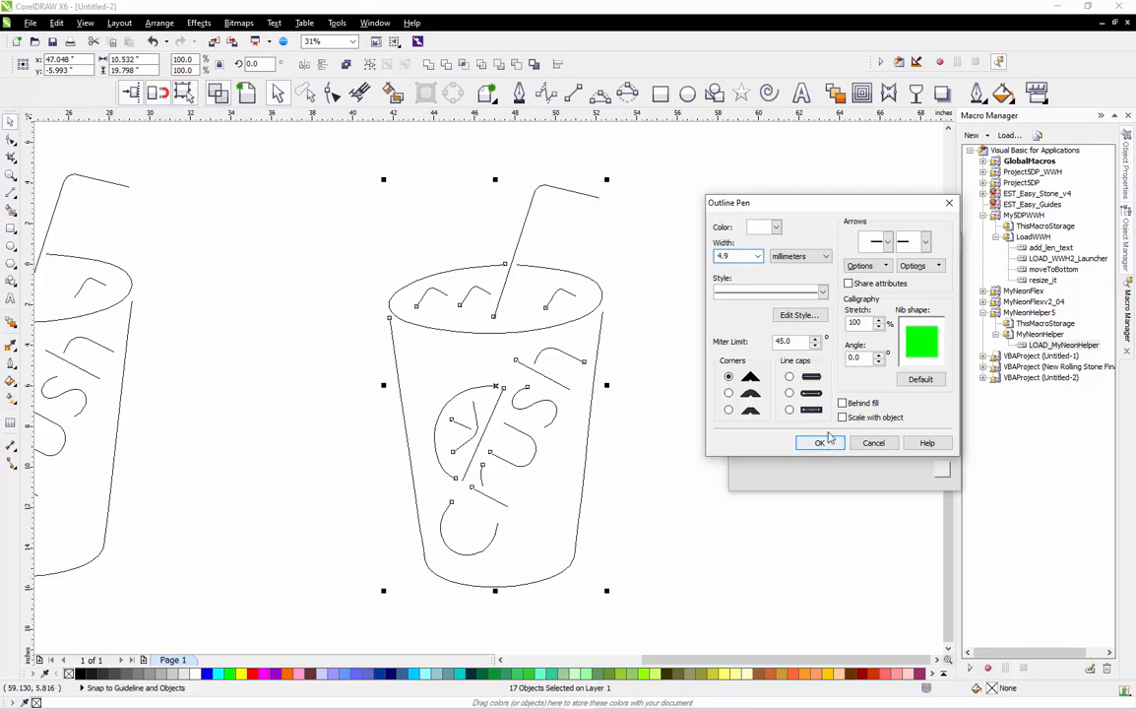
{"action": "left_click", "coordinate": [790, 397]}
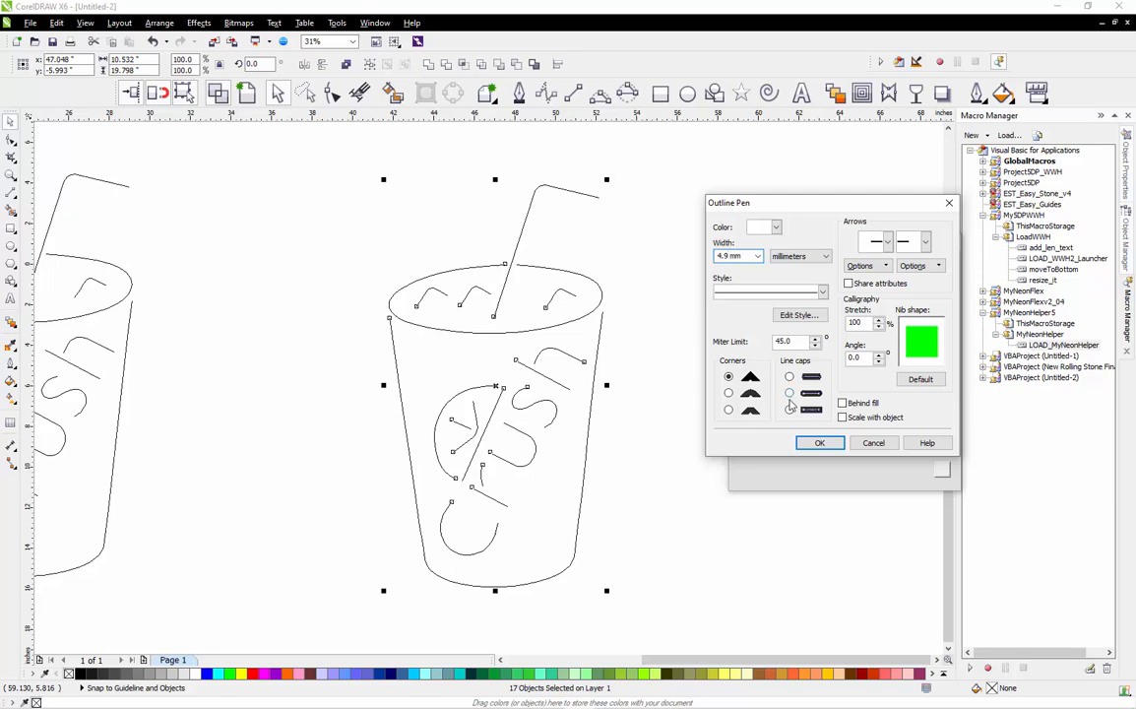
{"action": "left_click", "coordinate": [819, 442]}
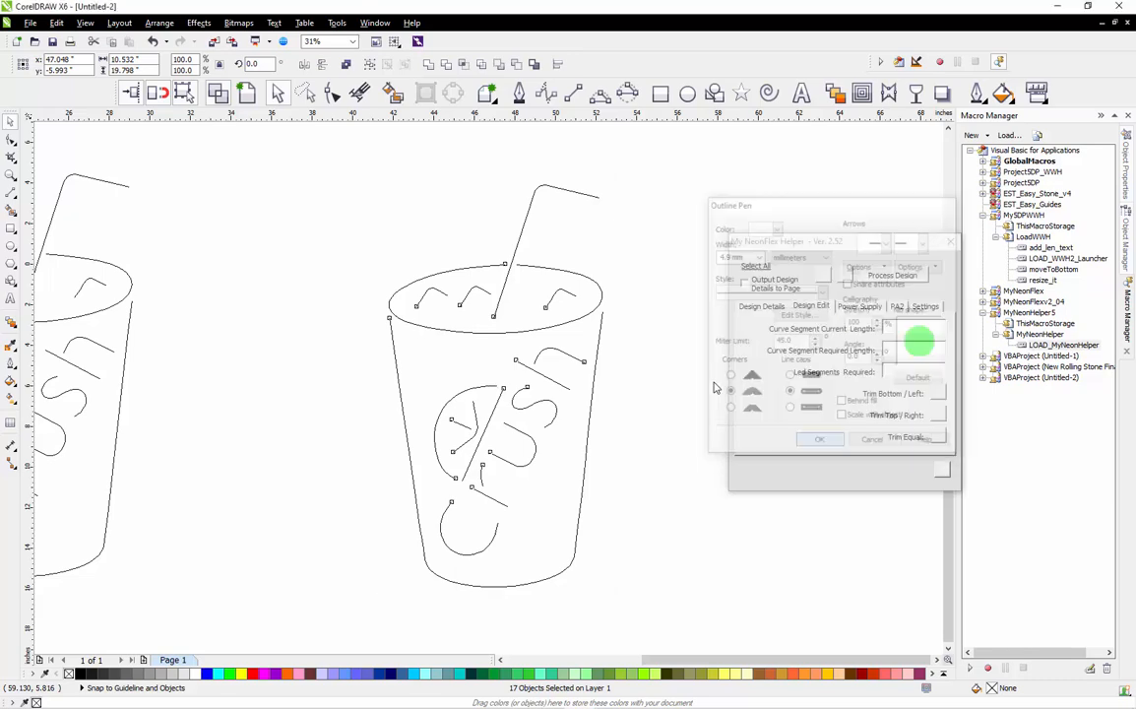
Convert the outlines of the copied drawing to objects and deselect it.
{"action": "left_click", "coordinate": [175, 24]}
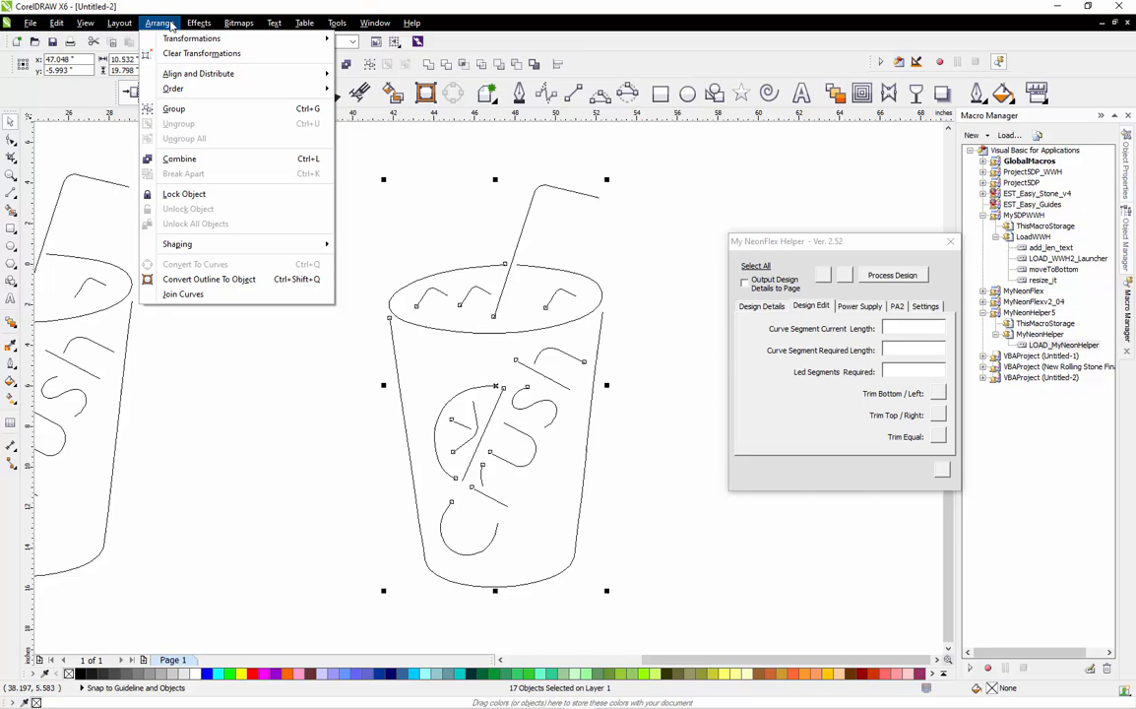
{"action": "left_click", "coordinate": [243, 279]}
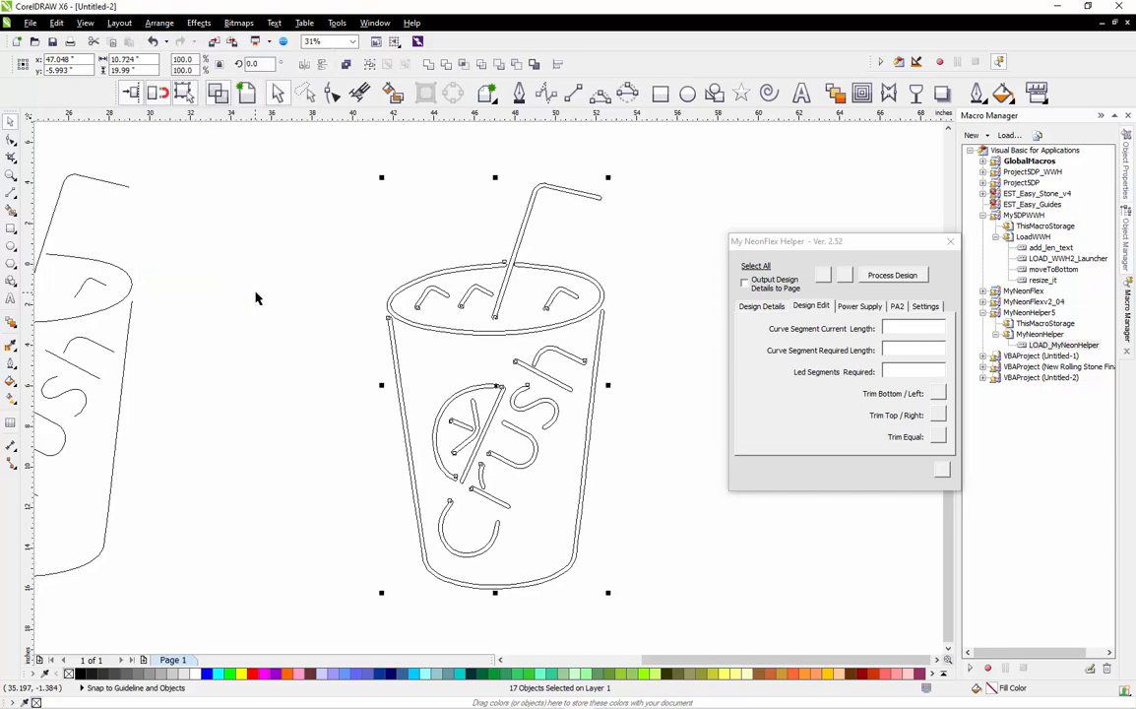
{"action": "left_click", "coordinate": [318, 343]}
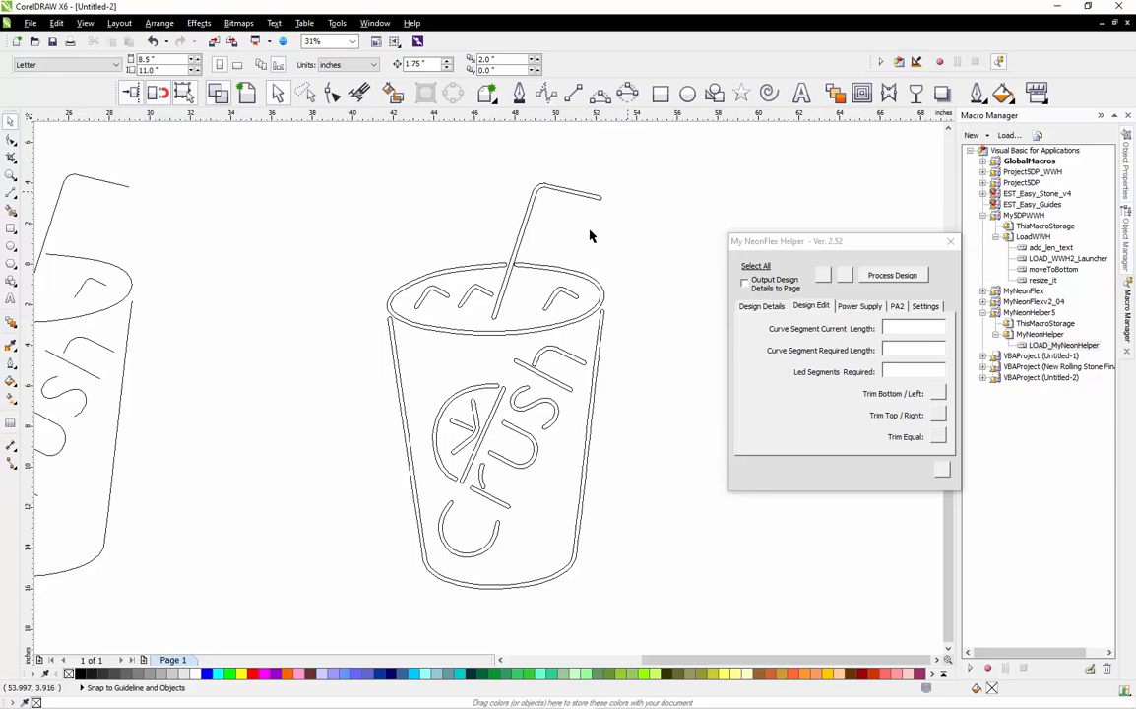
Shift the copied straw about 0.03 inches left to center it between the rounded ends of the cup's rim.
{"action": "scroll", "coordinate": [589, 236], "scroll_direction": "up", "scroll_amount": 4}
{"action": "scroll", "coordinate": [457, 292], "scroll_direction": "down", "scroll_amount": 4}
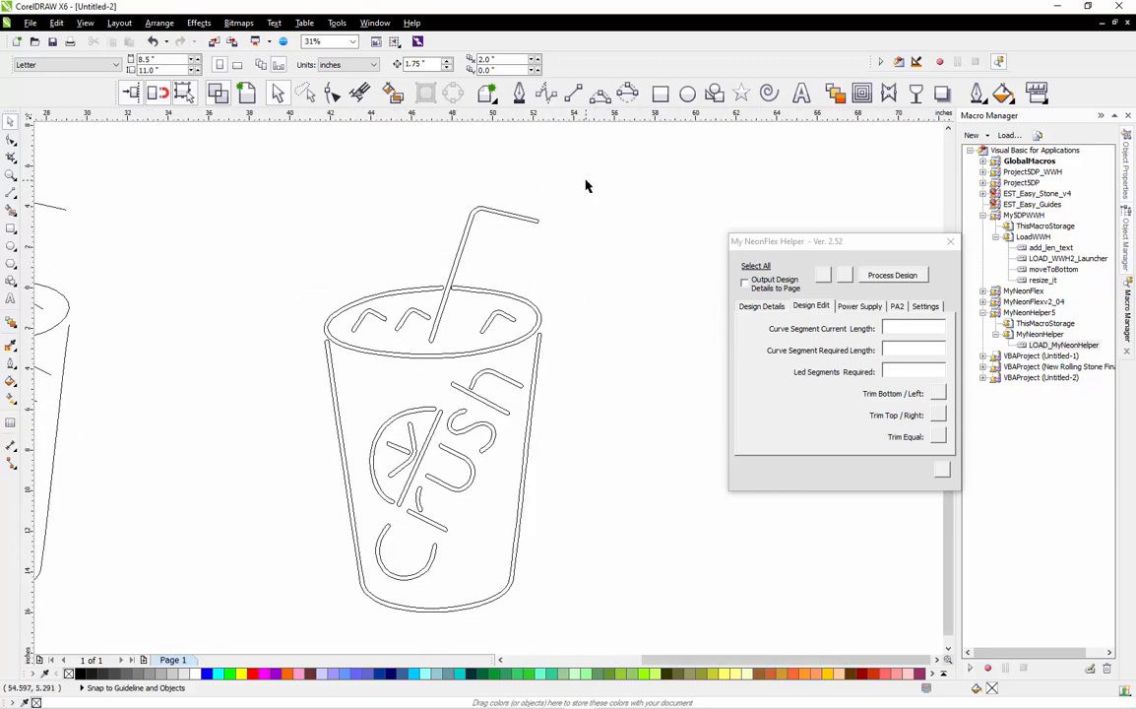
{"action": "scroll", "coordinate": [453, 285], "scroll_direction": "up", "scroll_amount": 8}
{"action": "left_click", "coordinate": [446, 301]}
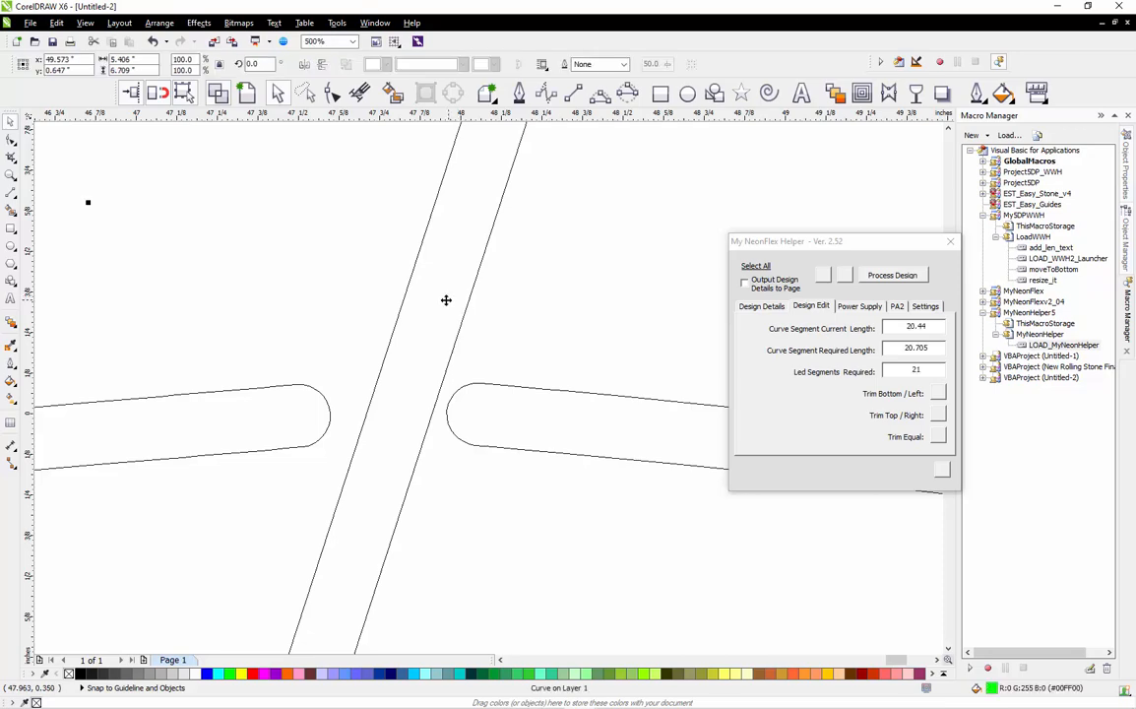
{"action": "left_click_drag", "start_coordinate": [467, 299], "coordinate": [459, 300]}
{"action": "scroll", "coordinate": [507, 348], "scroll_direction": "down", "scroll_amount": 8}
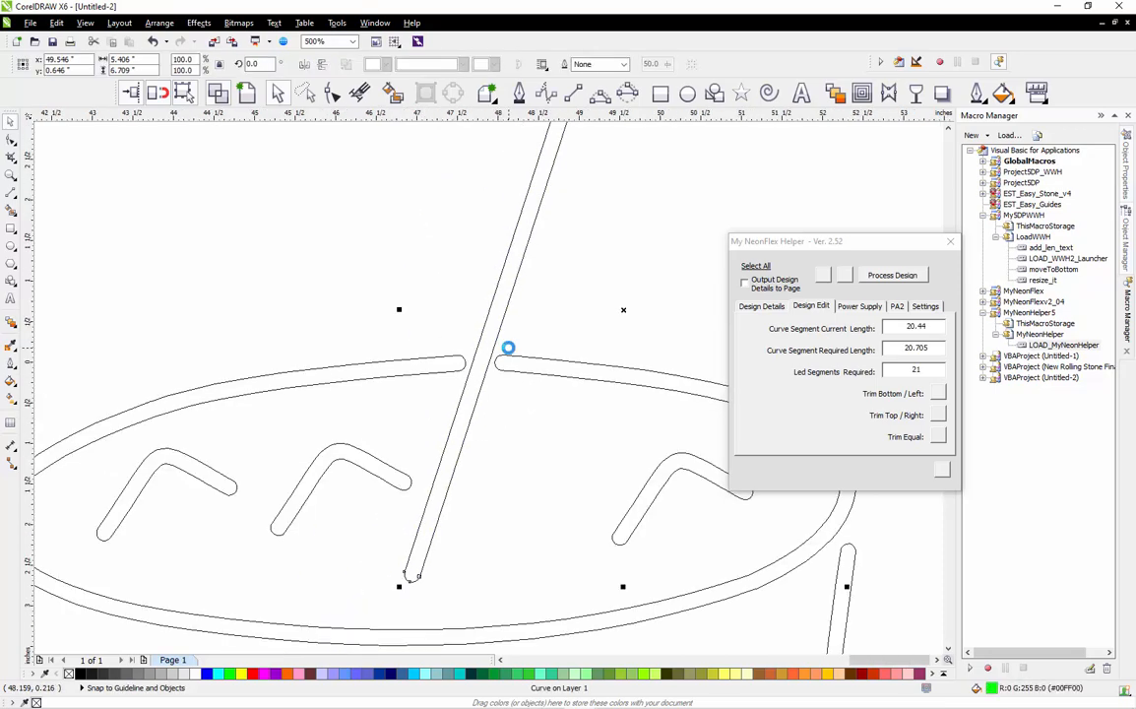
Select every object of the copied cup drawing and group them.
{"action": "left_click", "coordinate": [264, 361]}
{"action": "scroll", "coordinate": [427, 329], "scroll_direction": "down", "scroll_amount": 1}
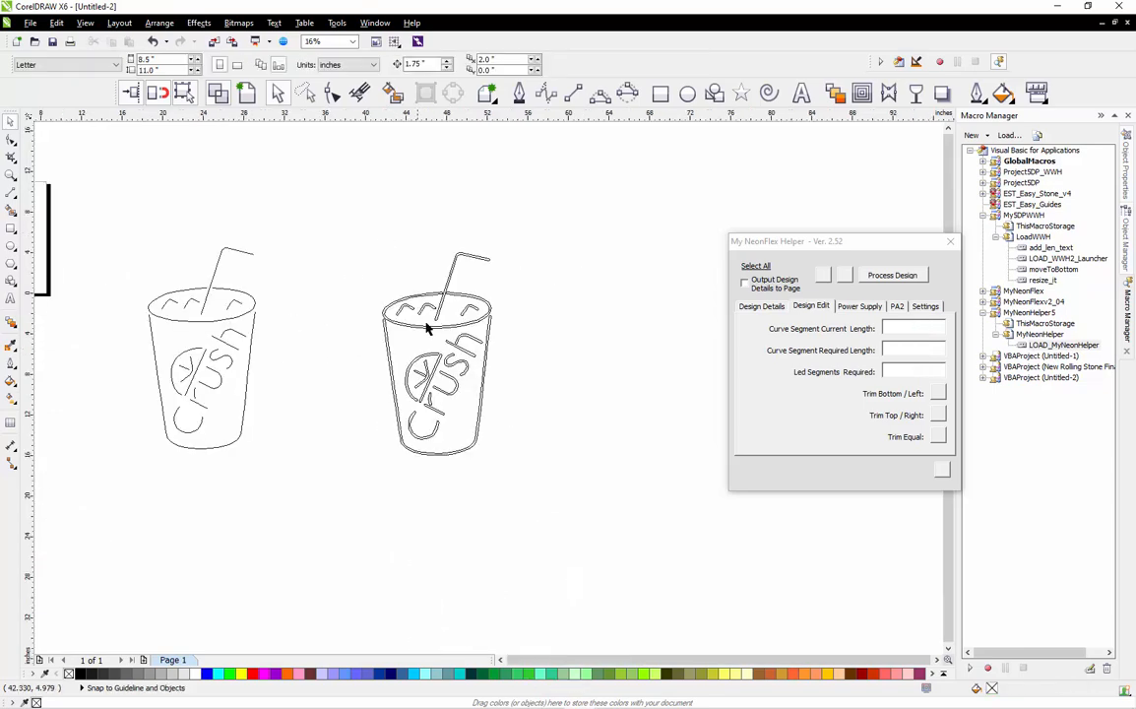
{"action": "scroll", "coordinate": [426, 329], "scroll_direction": "up", "scroll_amount": 1}
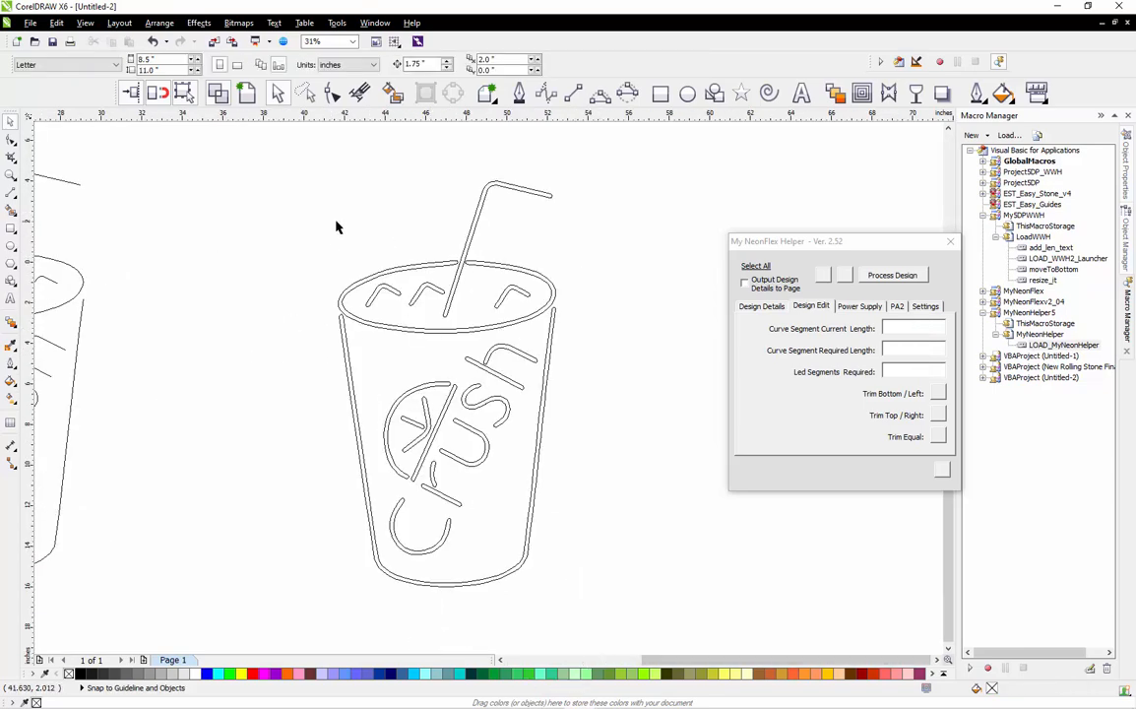
{"action": "scroll", "coordinate": [577, 337], "scroll_direction": "up", "scroll_amount": 2}
{"action": "scroll", "coordinate": [419, 264], "scroll_direction": "down", "scroll_amount": 4}
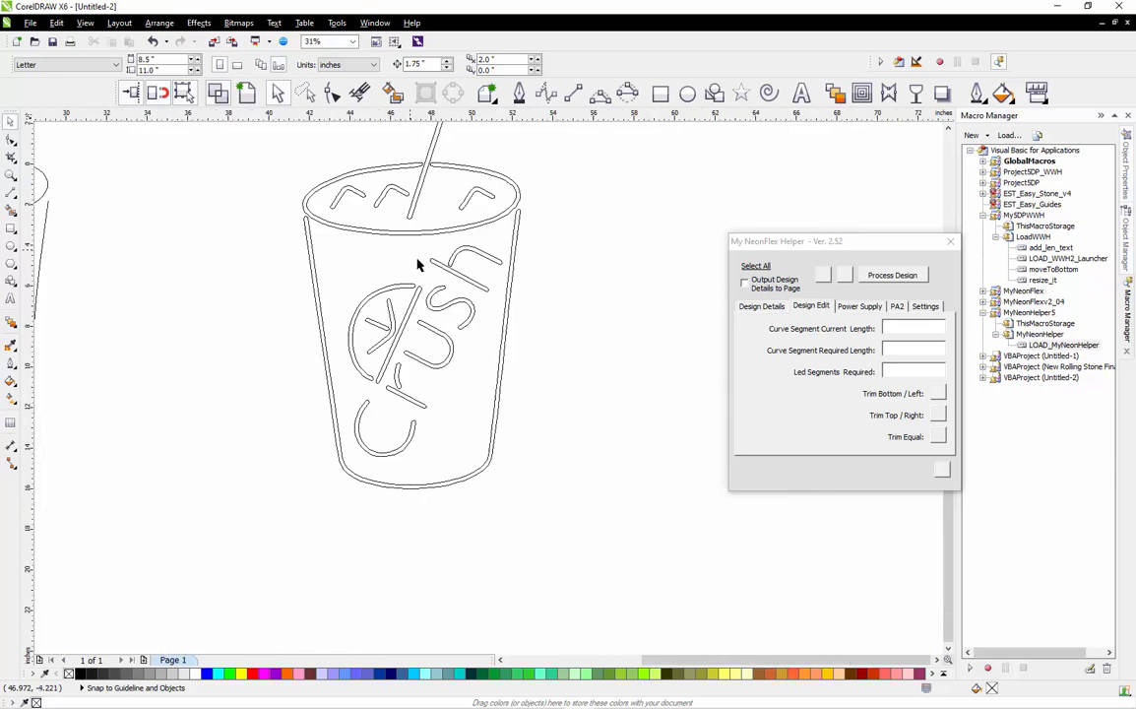
{"action": "left_click_drag", "start_coordinate": [348, 180], "coordinate": [527, 437]}
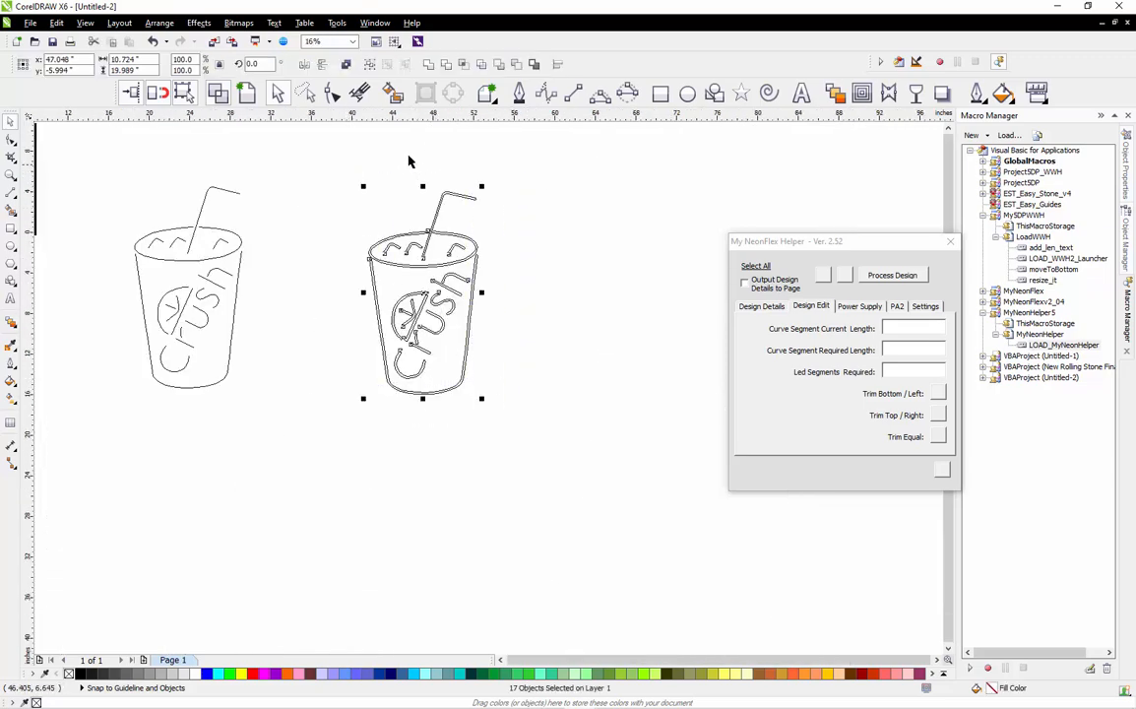
{"action": "scroll", "coordinate": [411, 160], "scroll_direction": "up", "scroll_amount": 1}
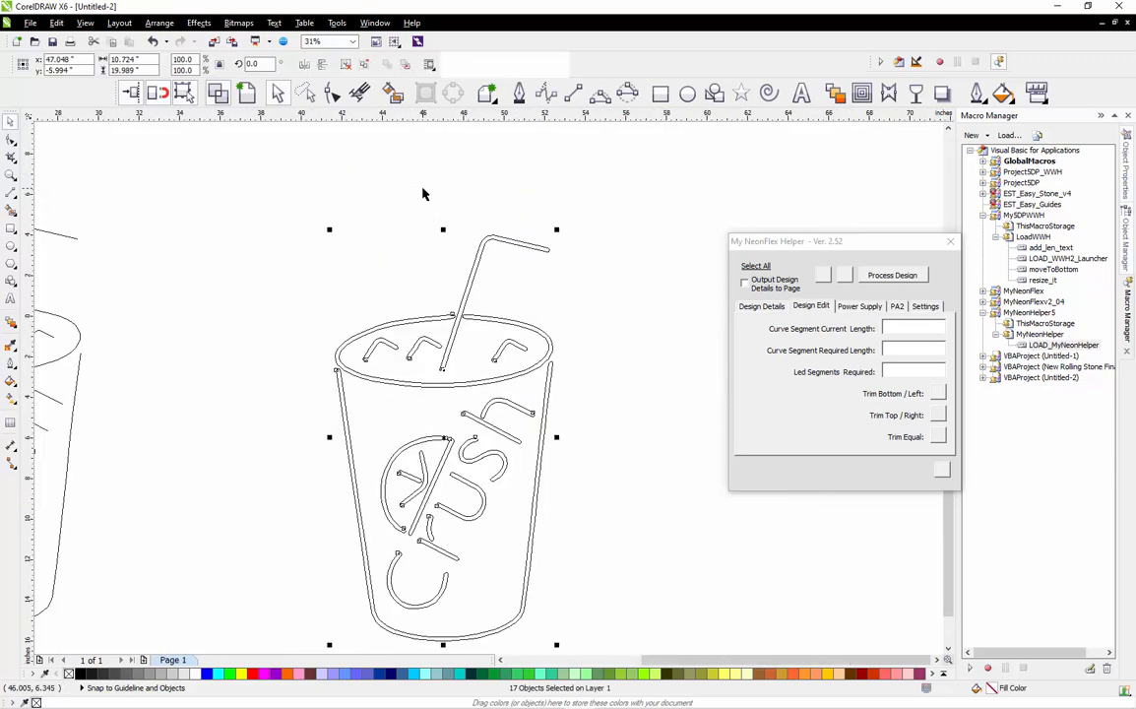
{"action": "key", "text": "ctrl+g"}
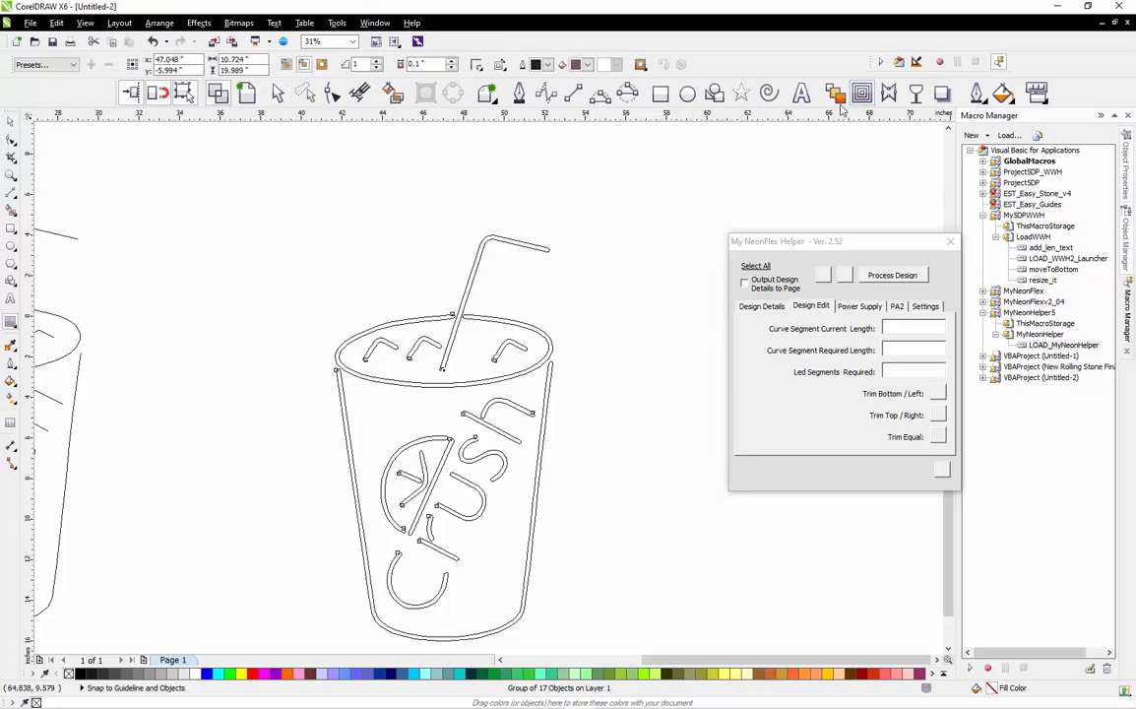
Add a one-step outside contour around the grouped cup drawing and set its offset to 0.5 inches.
{"action": "scroll", "coordinate": [538, 200], "scroll_direction": "up", "scroll_amount": 1}
{"action": "scroll", "coordinate": [472, 231], "scroll_direction": "up", "scroll_amount": 1}
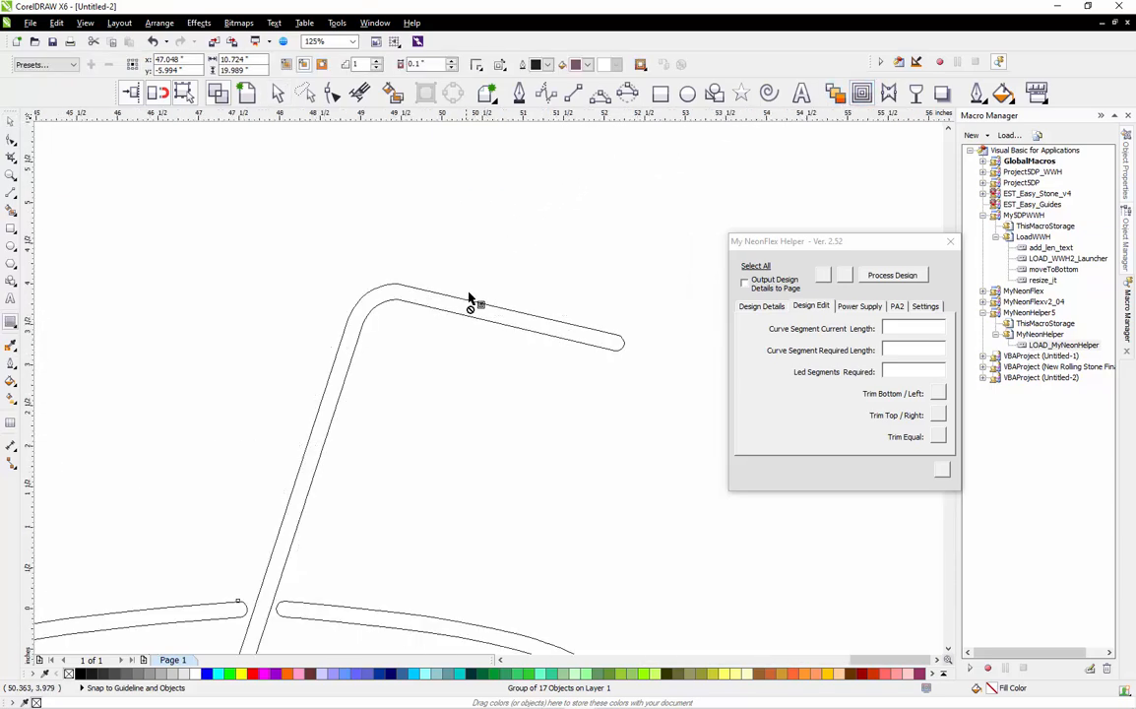
{"action": "left_click_drag", "start_coordinate": [451, 287], "coordinate": [458, 258]}
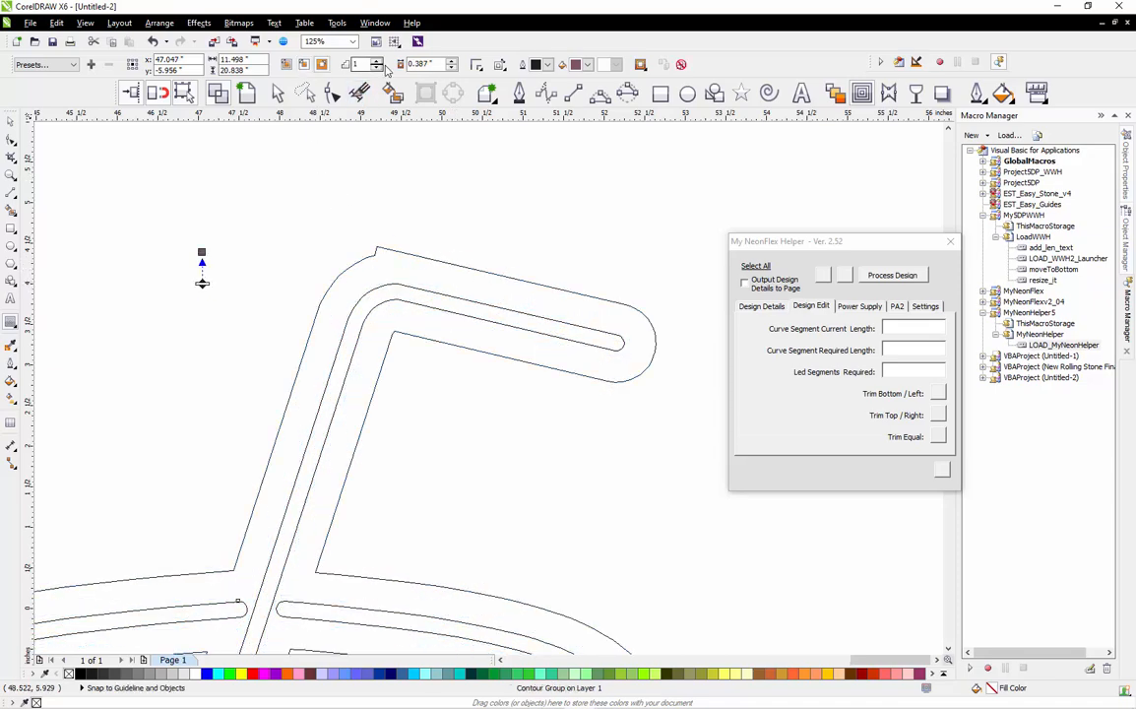
{"action": "left_click_drag", "start_coordinate": [437, 65], "coordinate": [366, 75]}
{"action": "type", "text": ".5"}
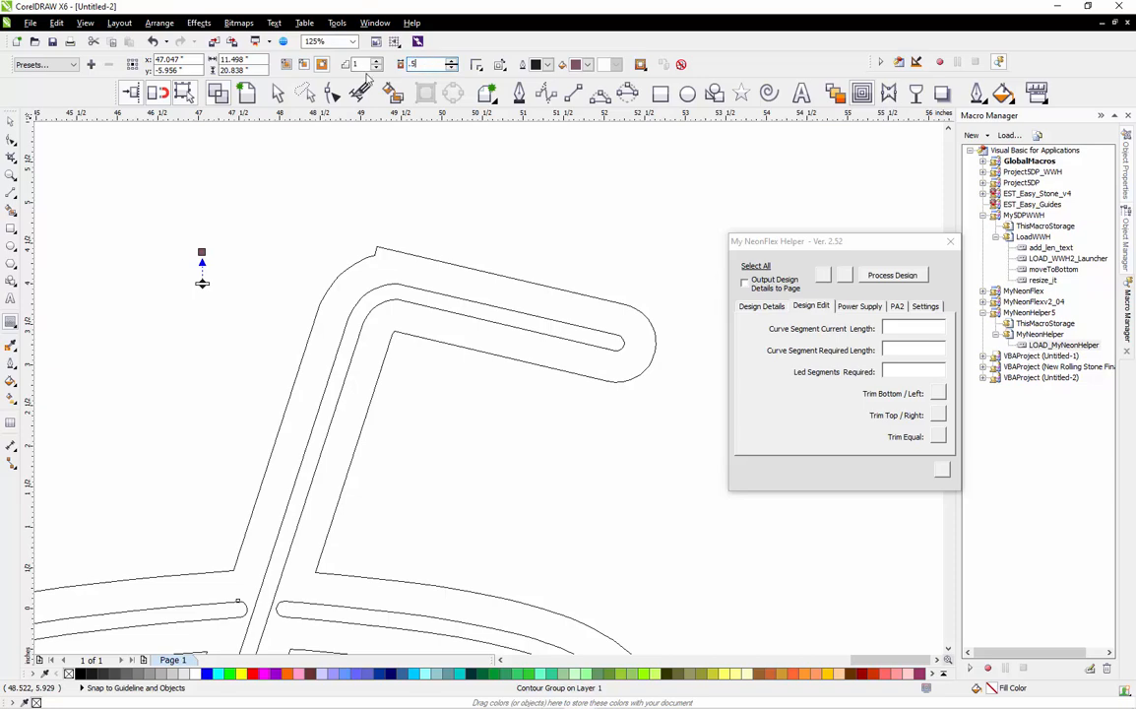
{"action": "key", "text": "Return"}
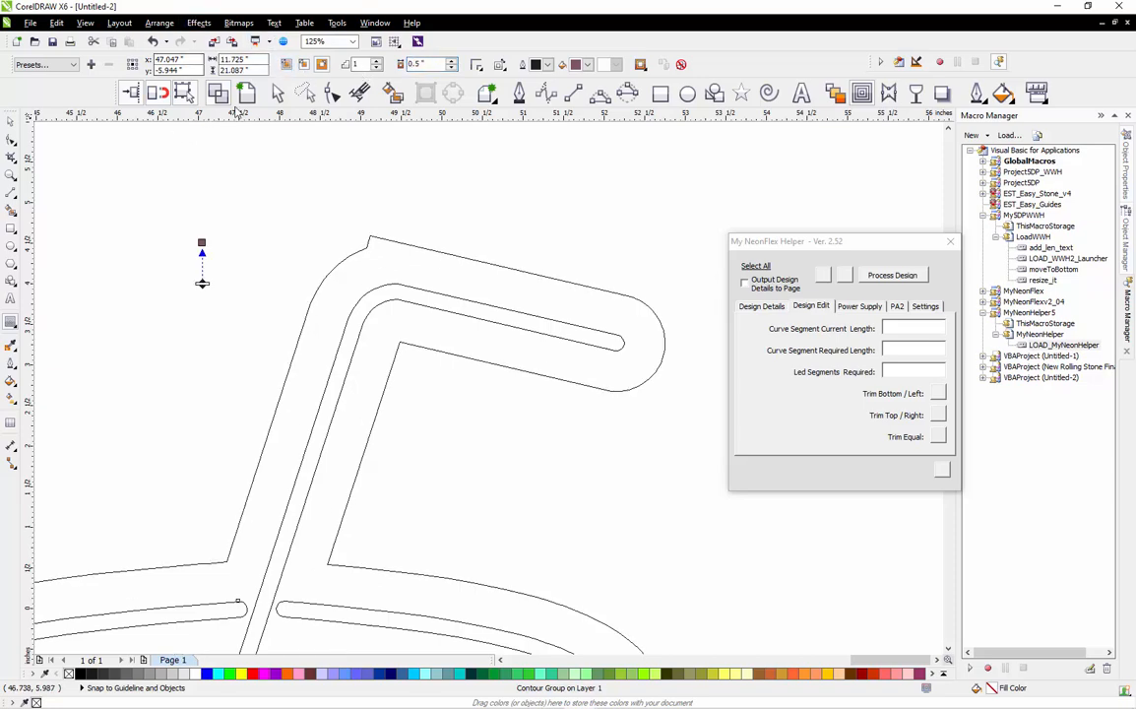
Examine the contour around the copied drawing's straw, rim, ice and lettering for gaps and small leftover areas.
{"action": "left_click", "coordinate": [278, 95]}
{"action": "left_click", "coordinate": [278, 192]}
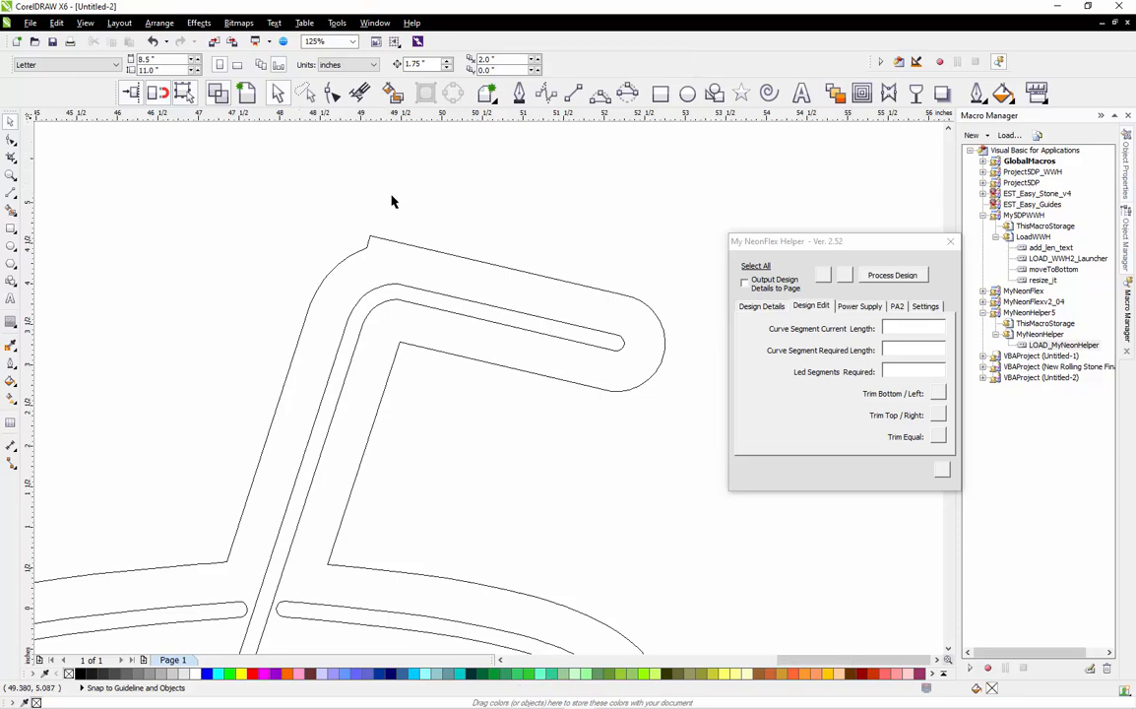
{"action": "scroll", "coordinate": [391, 202], "scroll_direction": "down", "scroll_amount": 1}
{"action": "scroll", "coordinate": [391, 202], "scroll_direction": "down", "scroll_amount": 1}
{"action": "scroll", "coordinate": [325, 393], "scroll_direction": "up", "scroll_amount": 1}
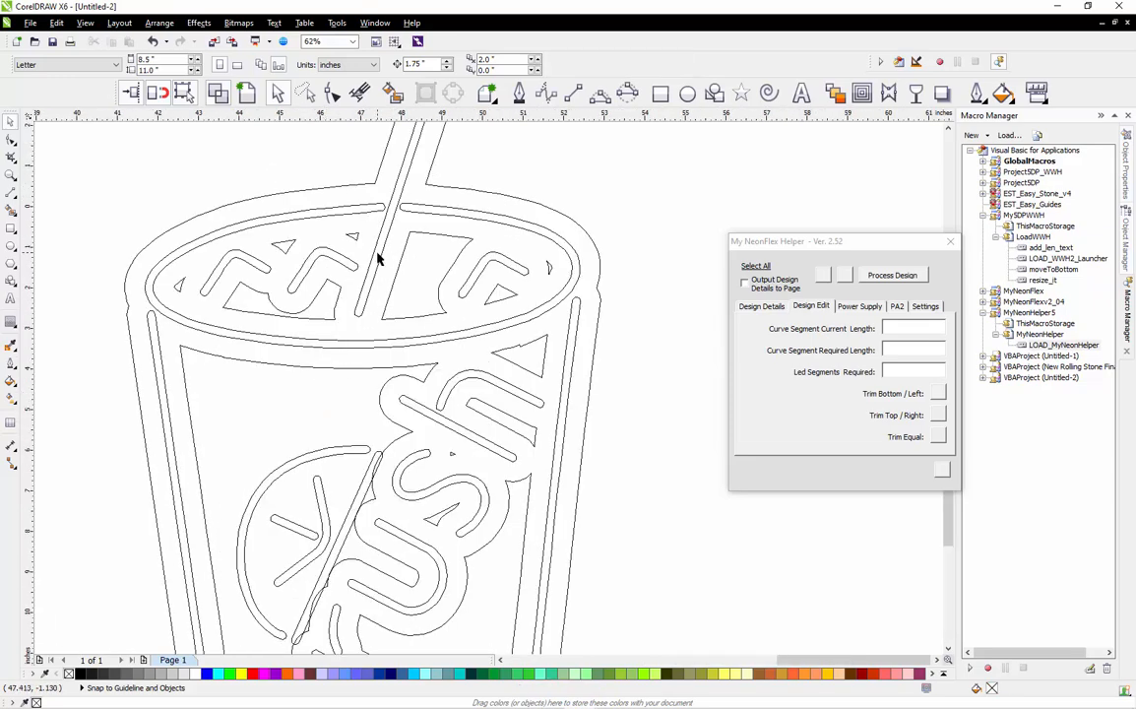
{"action": "scroll", "coordinate": [377, 258], "scroll_direction": "down", "scroll_amount": 1}
{"action": "scroll", "coordinate": [369, 347], "scroll_direction": "up", "scroll_amount": 1}
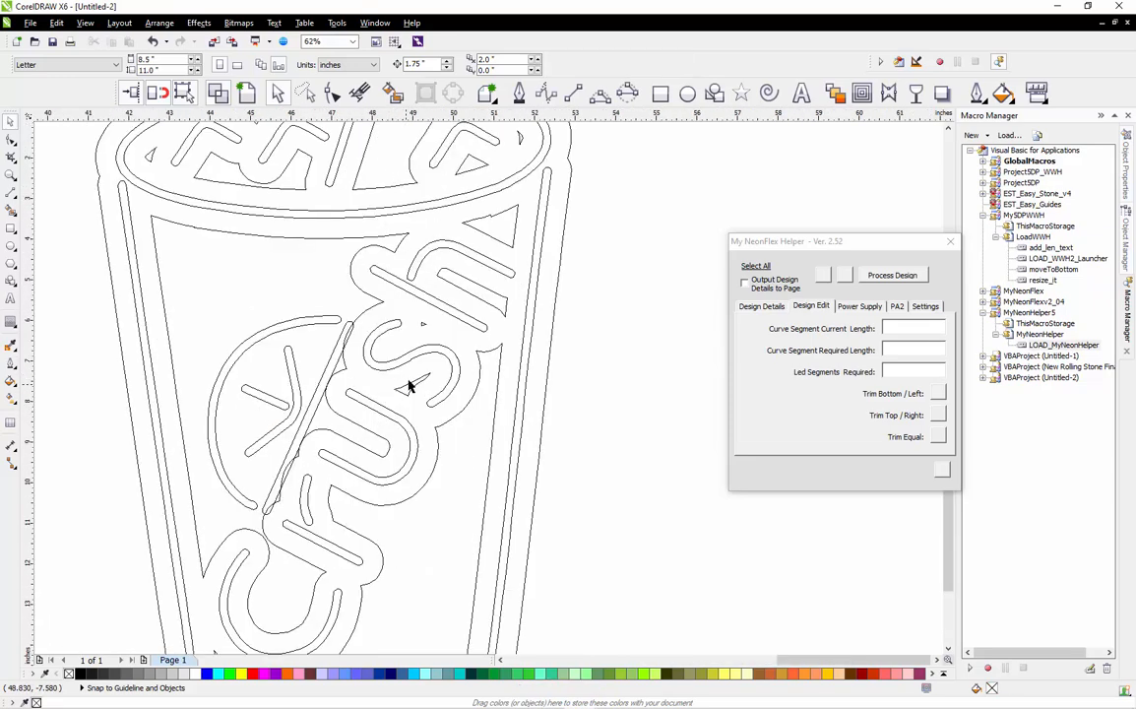
{"action": "scroll", "coordinate": [458, 330], "scroll_direction": "down", "scroll_amount": 1}
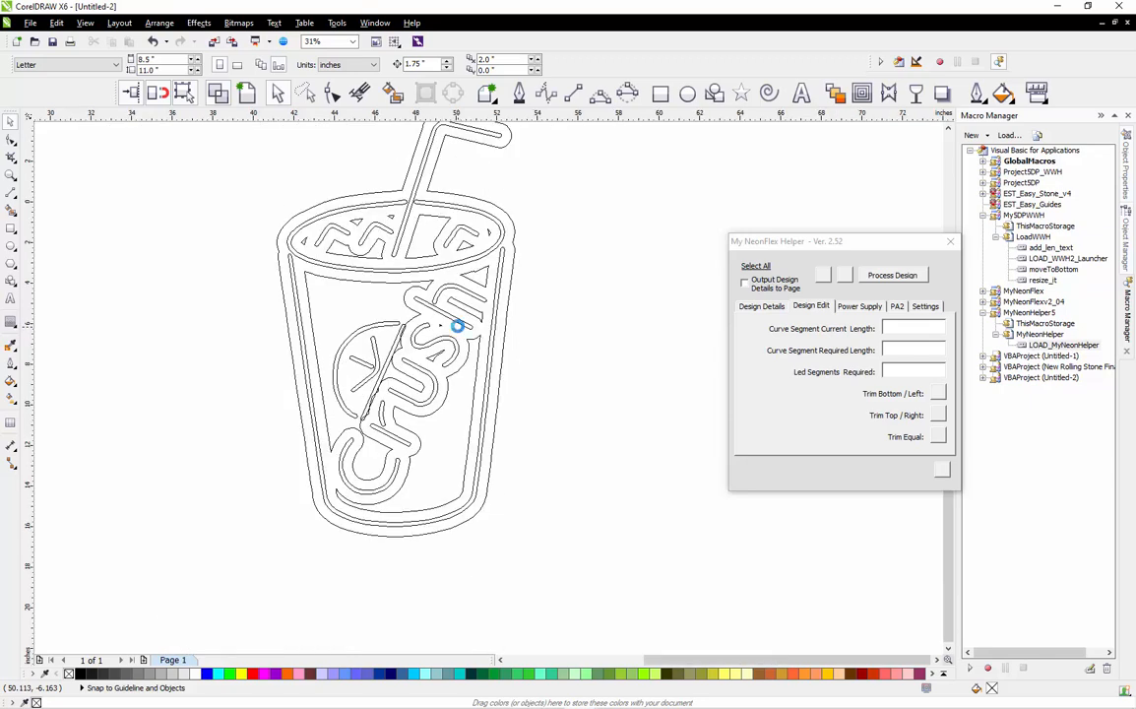
Break the contour group apart, then move the contour away from the drawing and undo that move.
{"action": "left_click", "coordinate": [509, 291]}
{"action": "right_click", "coordinate": [510, 289]}
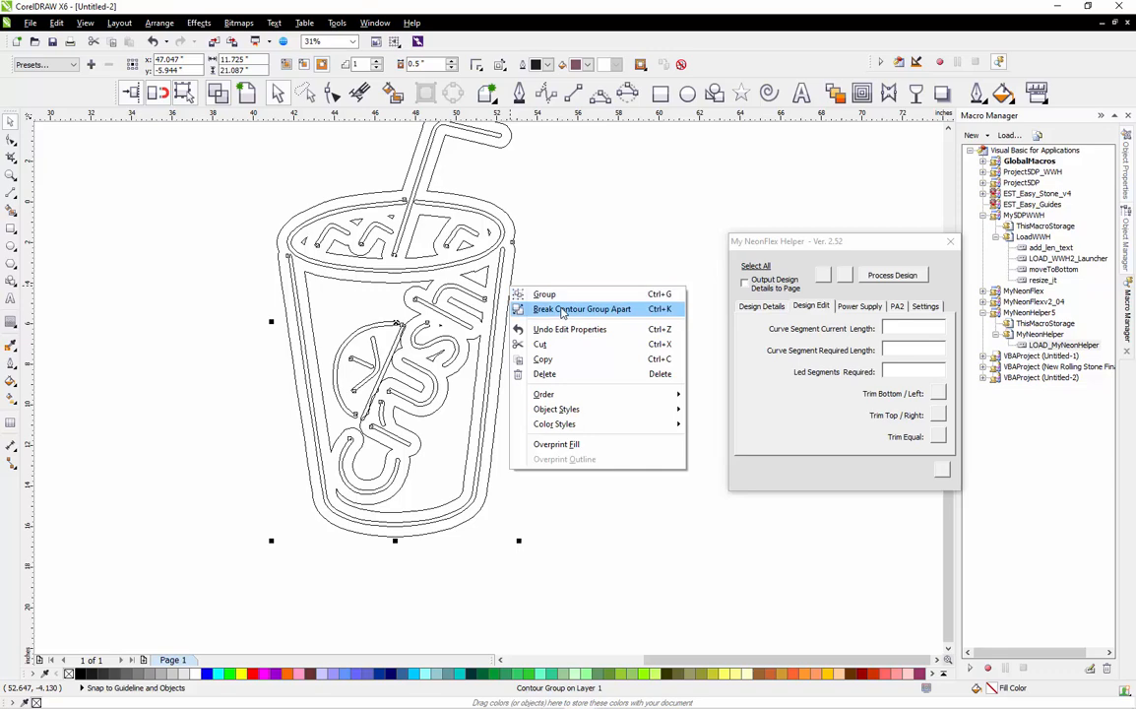
{"action": "left_click", "coordinate": [537, 306]}
{"action": "left_click", "coordinate": [276, 208]}
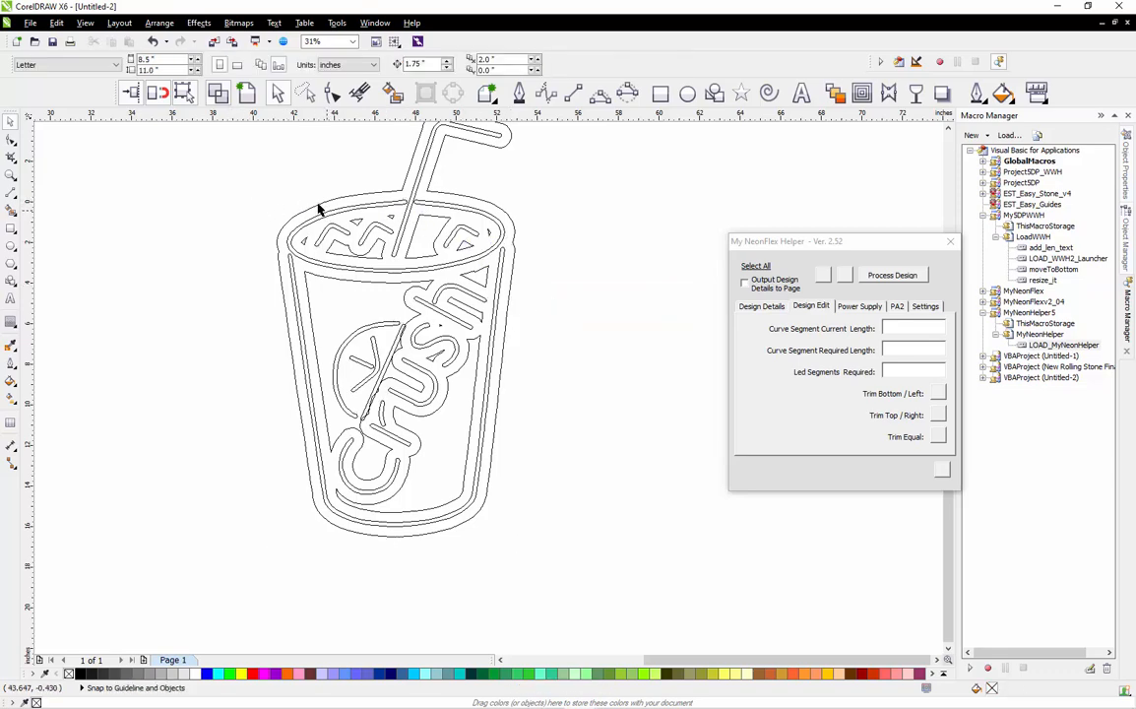
{"action": "left_click_drag", "start_coordinate": [330, 207], "coordinate": [655, 182]}
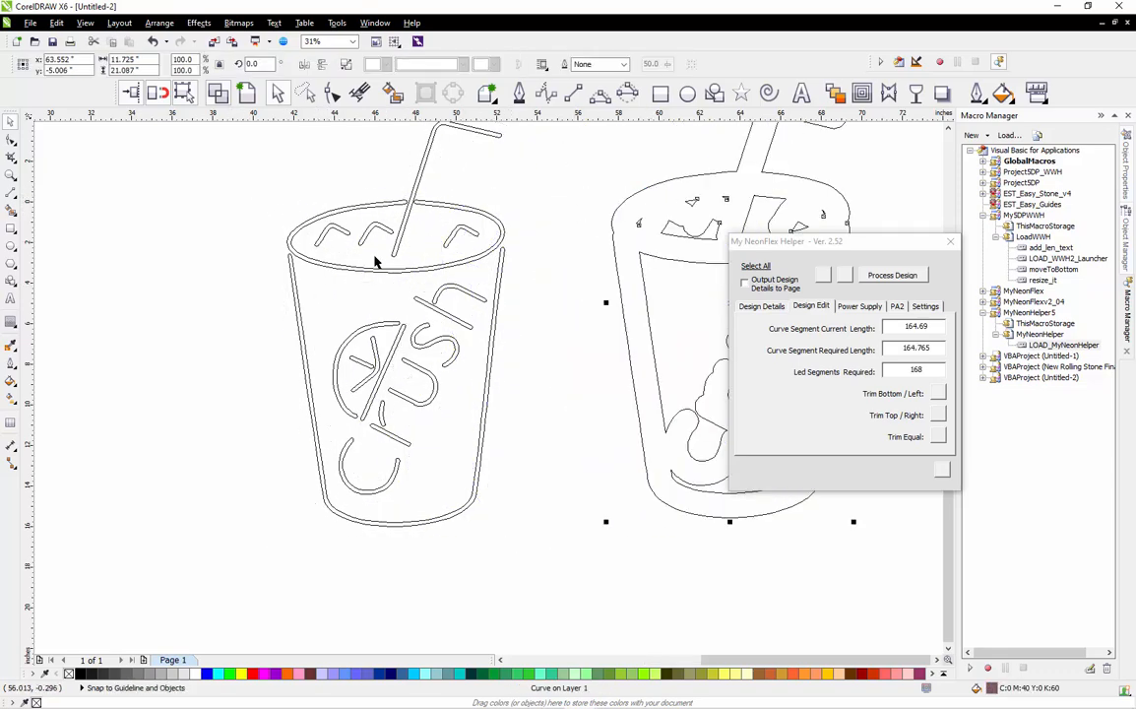
{"action": "key", "text": "ctrl+z"}
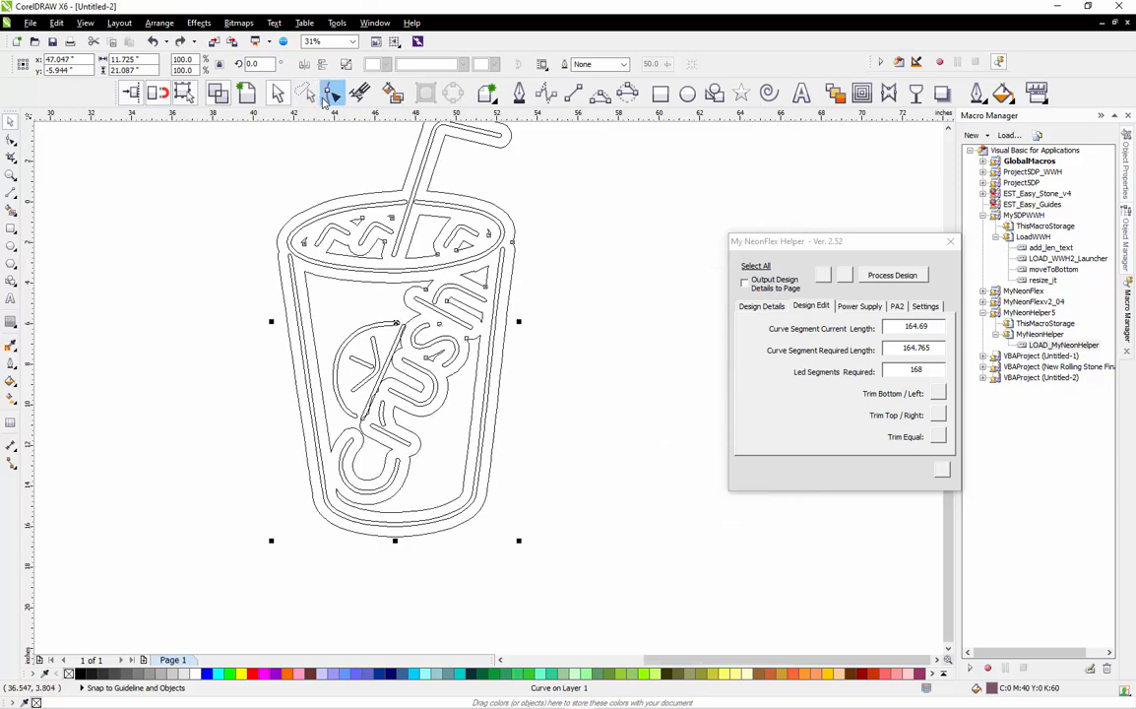
Switch the display from wireframe to full color and move the contour about 23 inches to the right of the copied drawing.
{"action": "scroll", "coordinate": [234, 334], "scroll_direction": "down", "scroll_amount": 1}
{"action": "scroll", "coordinate": [240, 210], "scroll_direction": "up", "scroll_amount": 1}
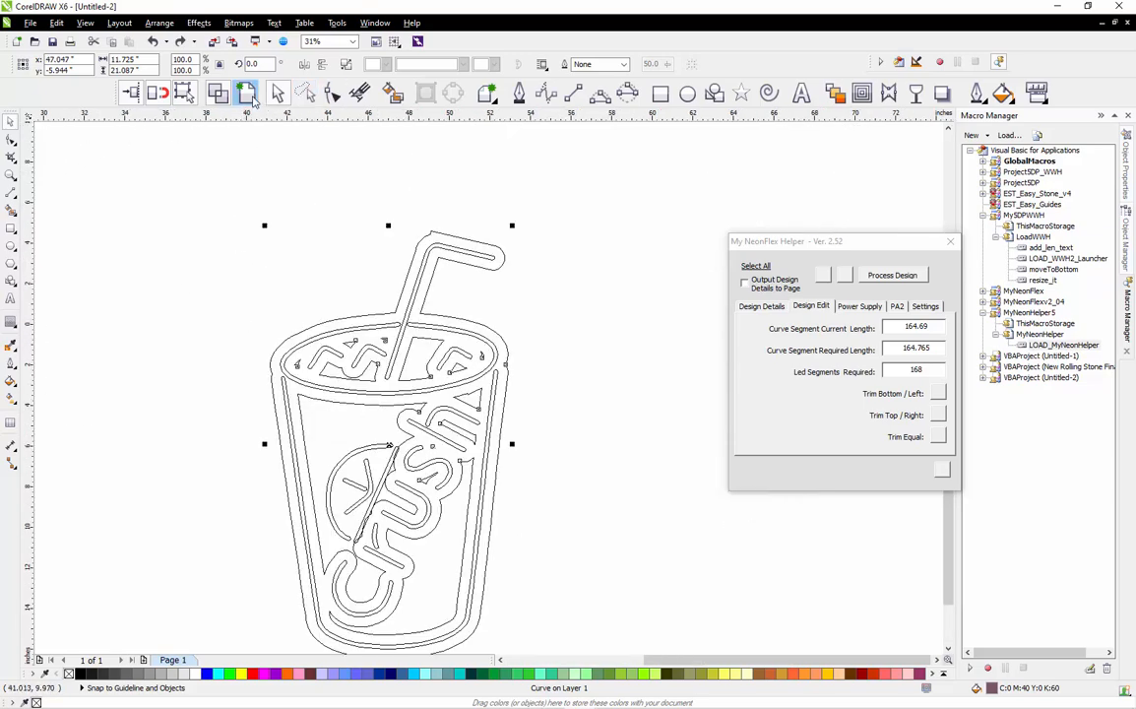
{"action": "left_click", "coordinate": [248, 96]}
{"action": "left_click", "coordinate": [269, 293]}
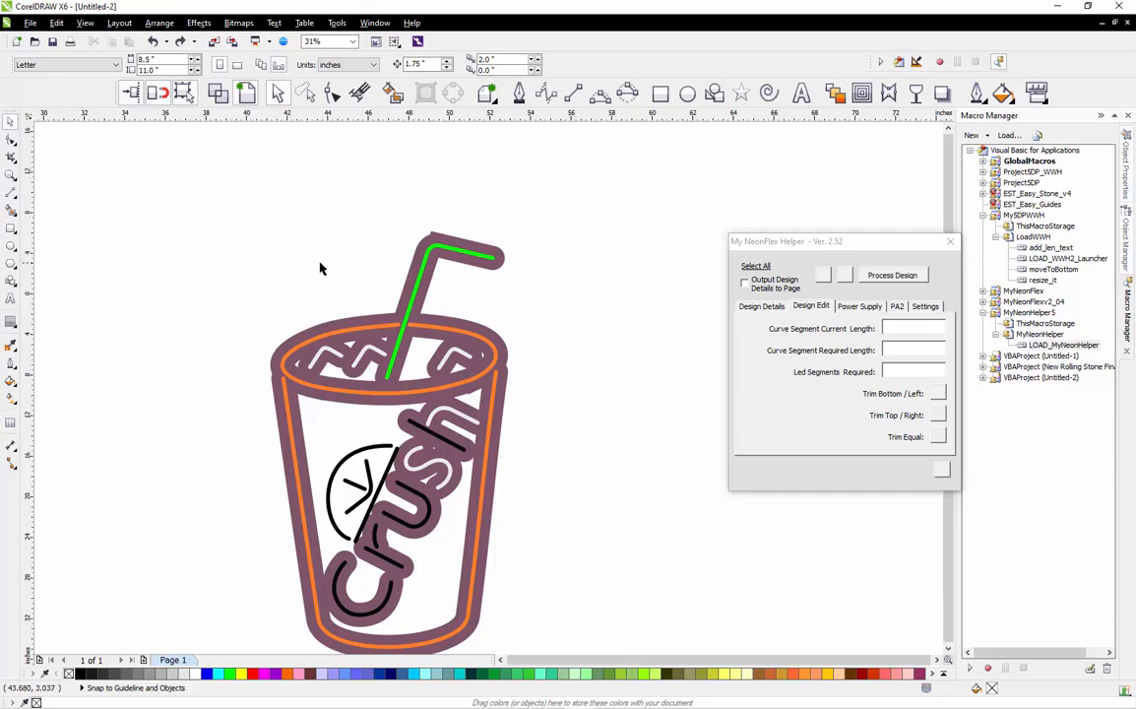
{"action": "scroll", "coordinate": [320, 269], "scroll_direction": "down", "scroll_amount": 2}
{"action": "left_click_drag", "start_coordinate": [411, 336], "coordinate": [647, 322]}
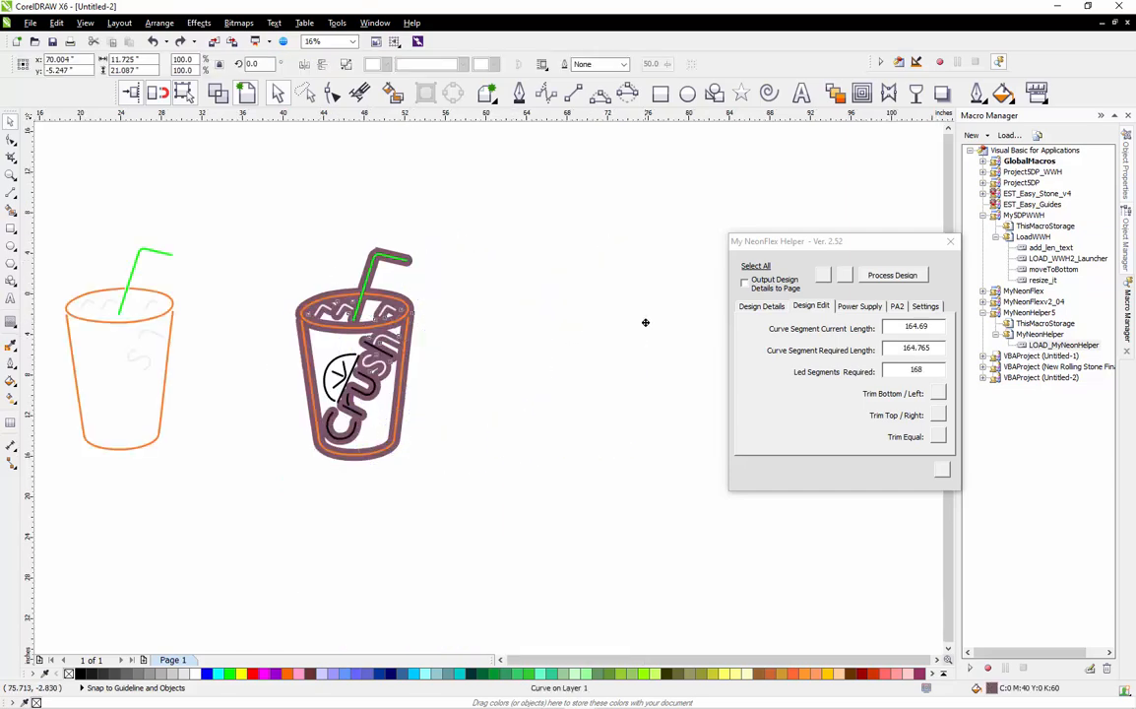
Ungroup the copied cup drawing and deselect it.
{"action": "scroll", "coordinate": [329, 373], "scroll_direction": "up", "scroll_amount": 4}
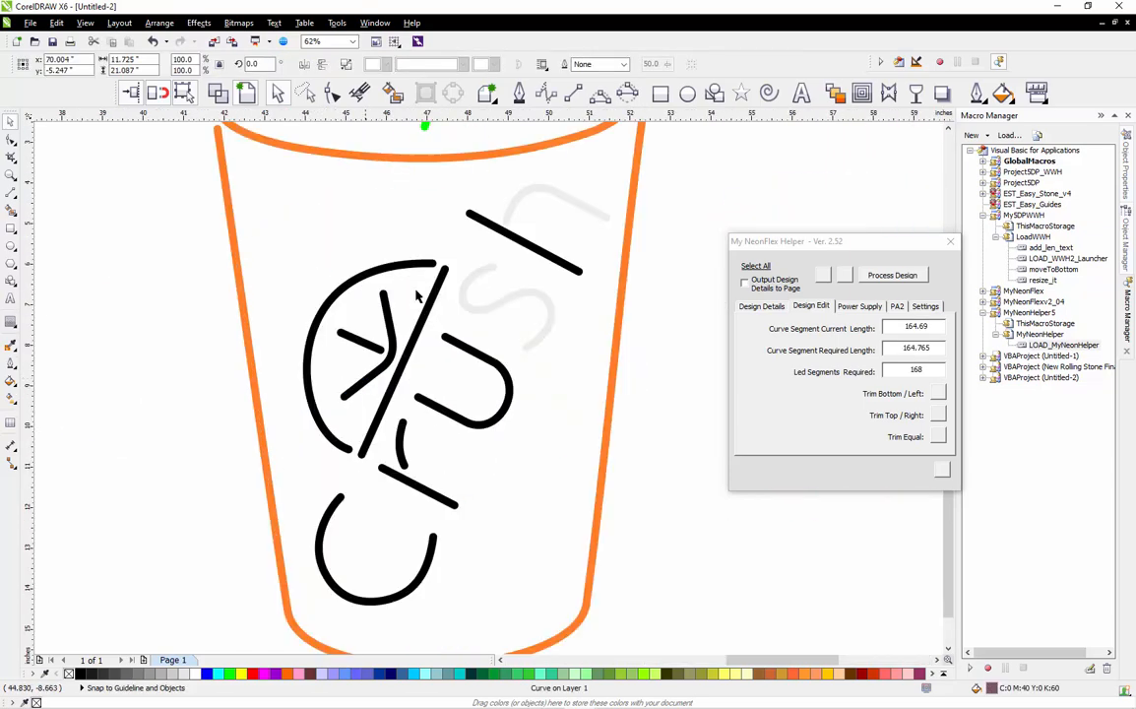
{"action": "left_click", "coordinate": [496, 225]}
{"action": "mouse_move", "coordinate": [496, 225]}
{"action": "left_mouse_down"}
{"action": "mouse_move", "coordinate": [375, 239]}
{"action": "mouse_move", "coordinate": [490, 252]}
{"action": "left_mouse_up"}
{"action": "right_click", "coordinate": [508, 233]}
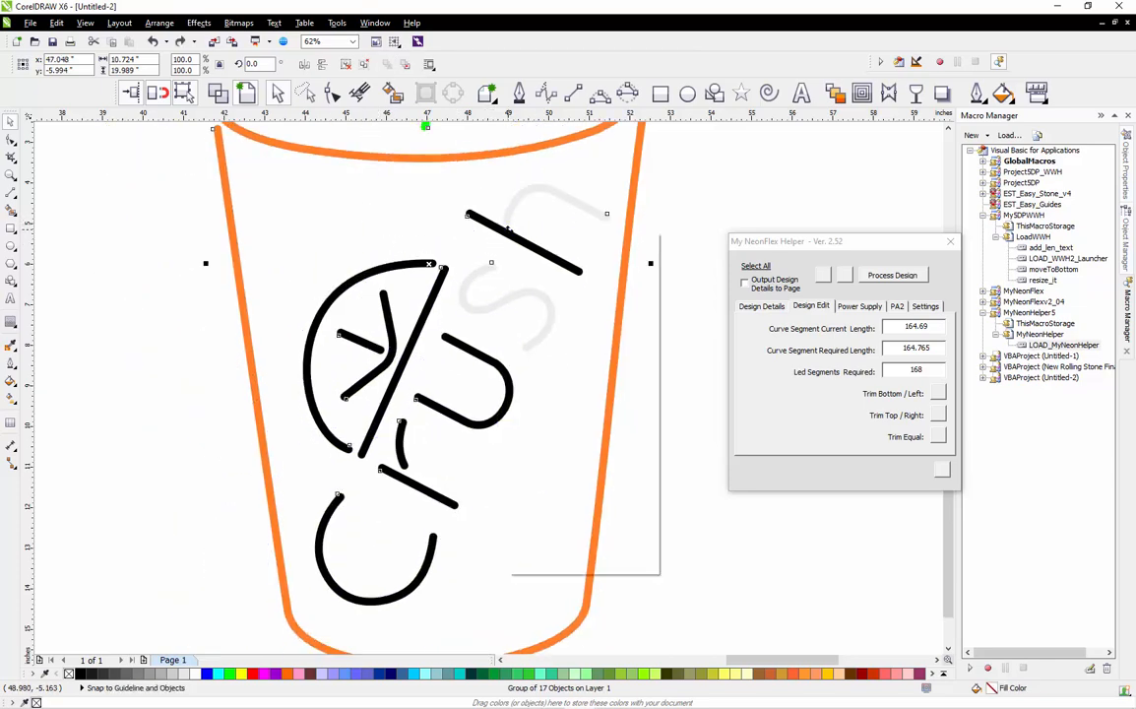
{"action": "left_click", "coordinate": [589, 304]}
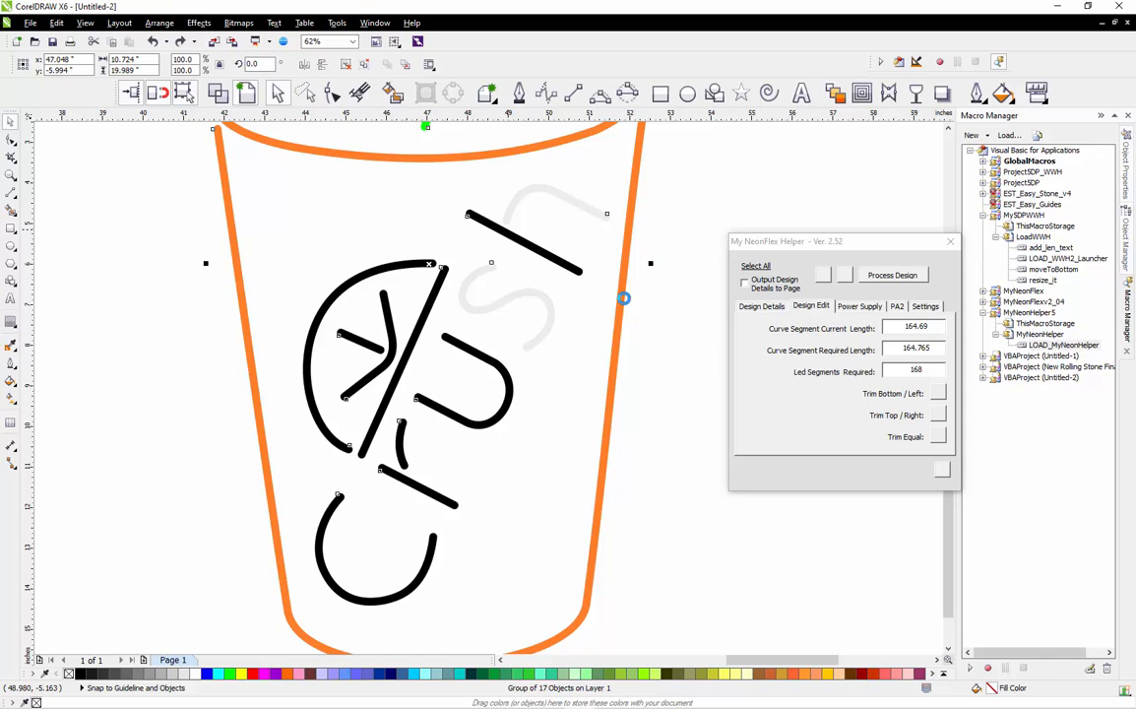
{"action": "left_click", "coordinate": [705, 355]}
Recolor the black strokes of the "Crush" lettering to light gray (#E6E6E6) to match the other letters.
{"action": "left_click", "coordinate": [562, 273]}
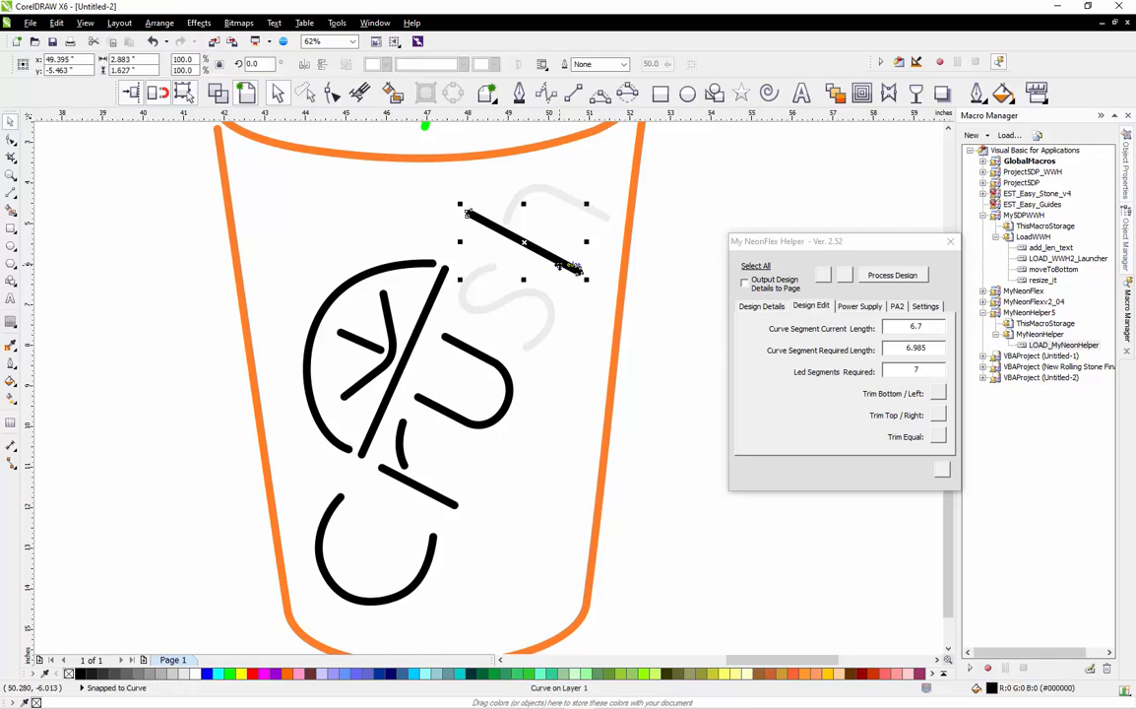
{"action": "left_click", "coordinate": [472, 354], "text": "shift"}
{"action": "left_click", "coordinate": [399, 443], "text": "shift"}
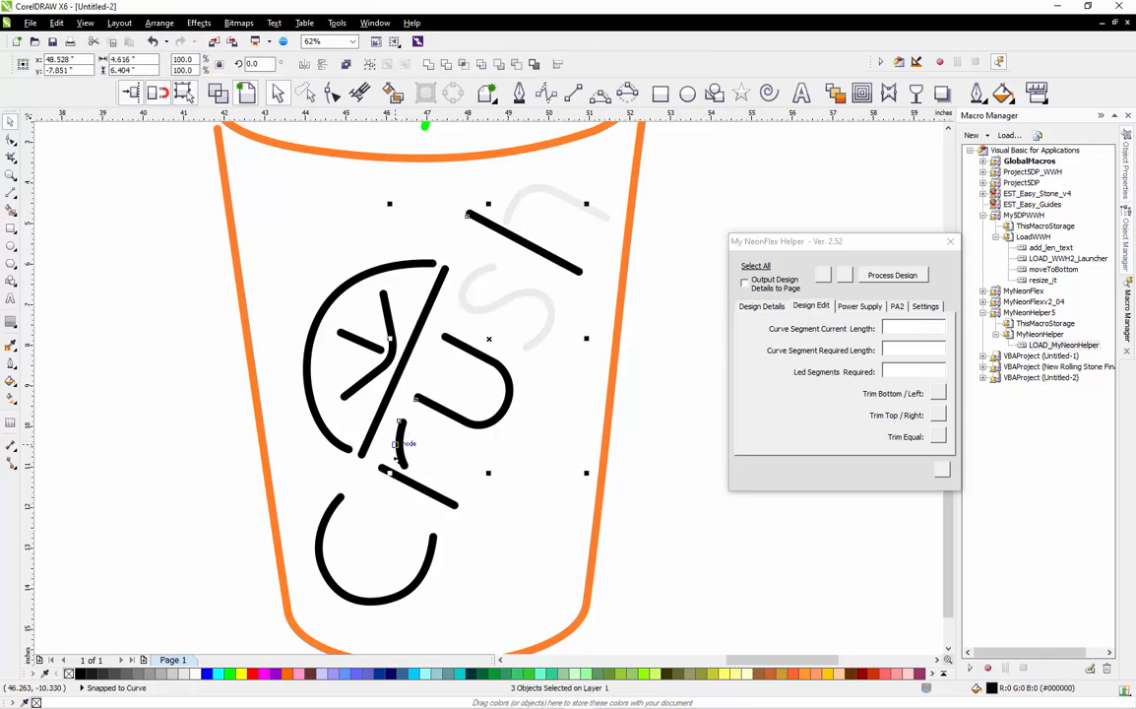
{"action": "left_click", "coordinate": [412, 489], "text": "shift"}
{"action": "left_click", "coordinate": [431, 543], "text": "shift"}
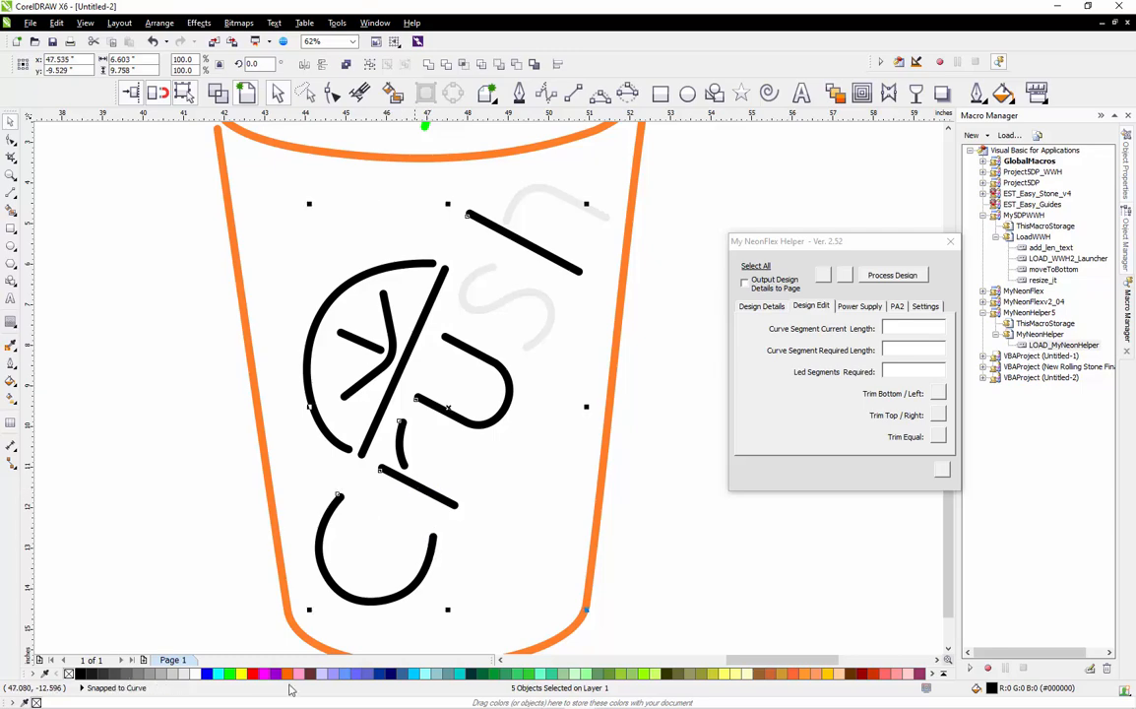
{"action": "right_click", "coordinate": [172, 676]}
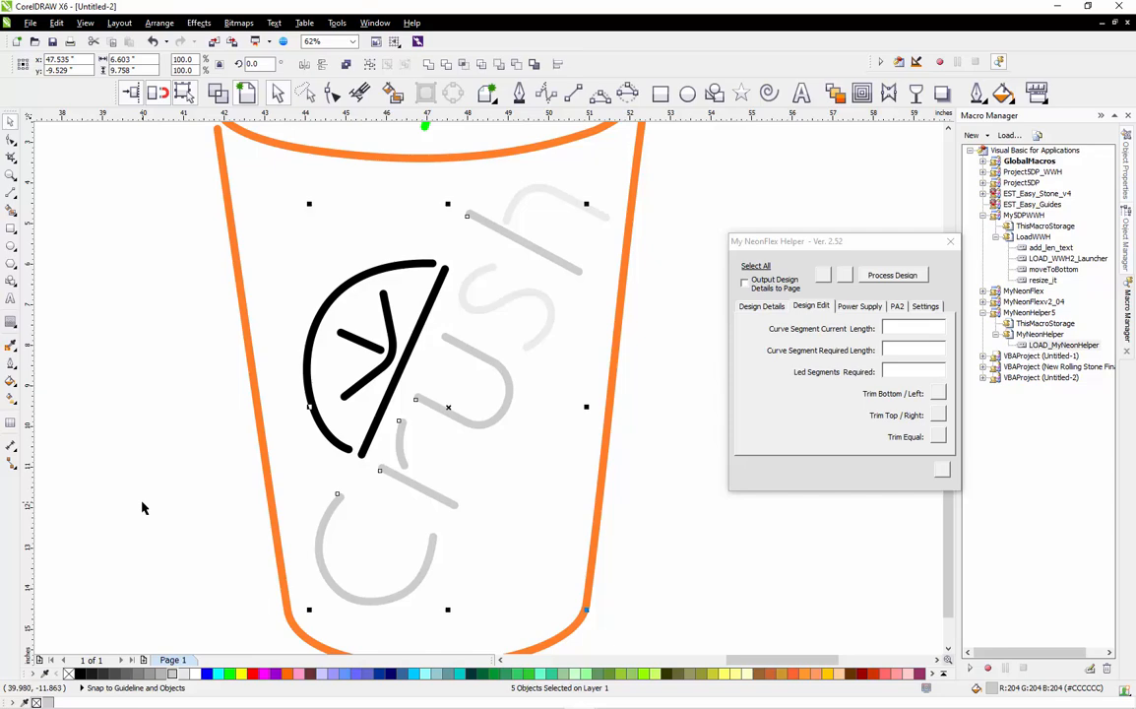
{"action": "right_click", "coordinate": [185, 674]}
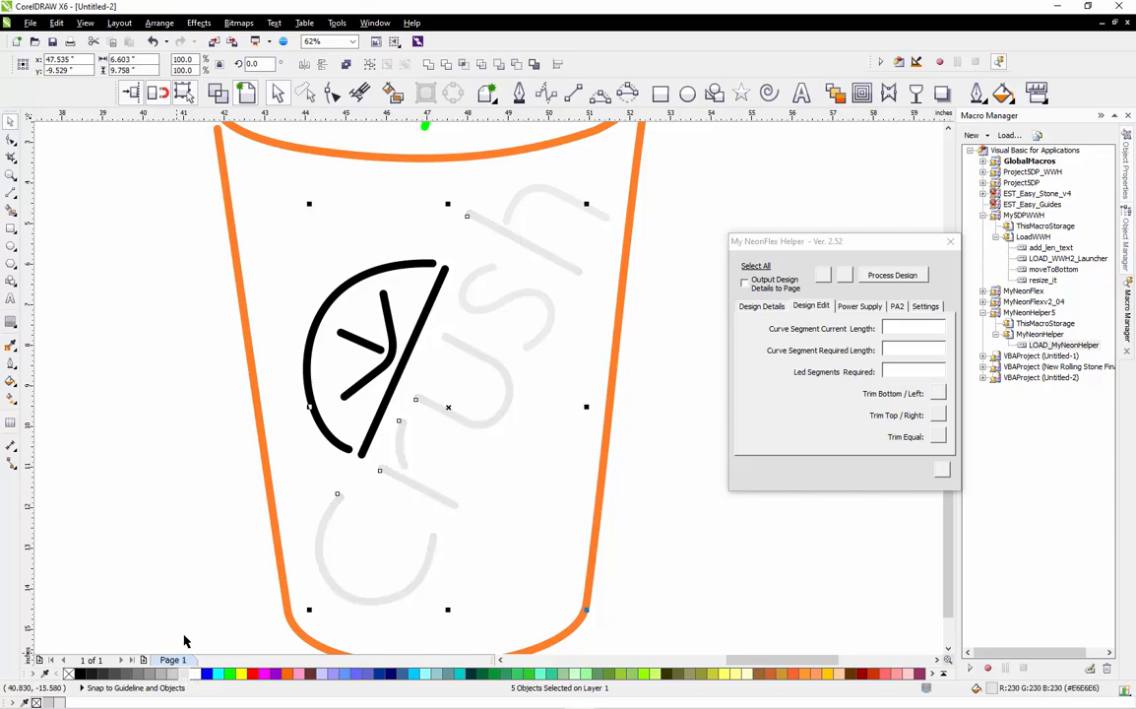
{"action": "left_click", "coordinate": [246, 461]}
Sample the cup outline's orange (#FF7F2A) with the Color Eyedropper and apply it to the curved rind of the fruit slice.
{"action": "left_click", "coordinate": [386, 399]}
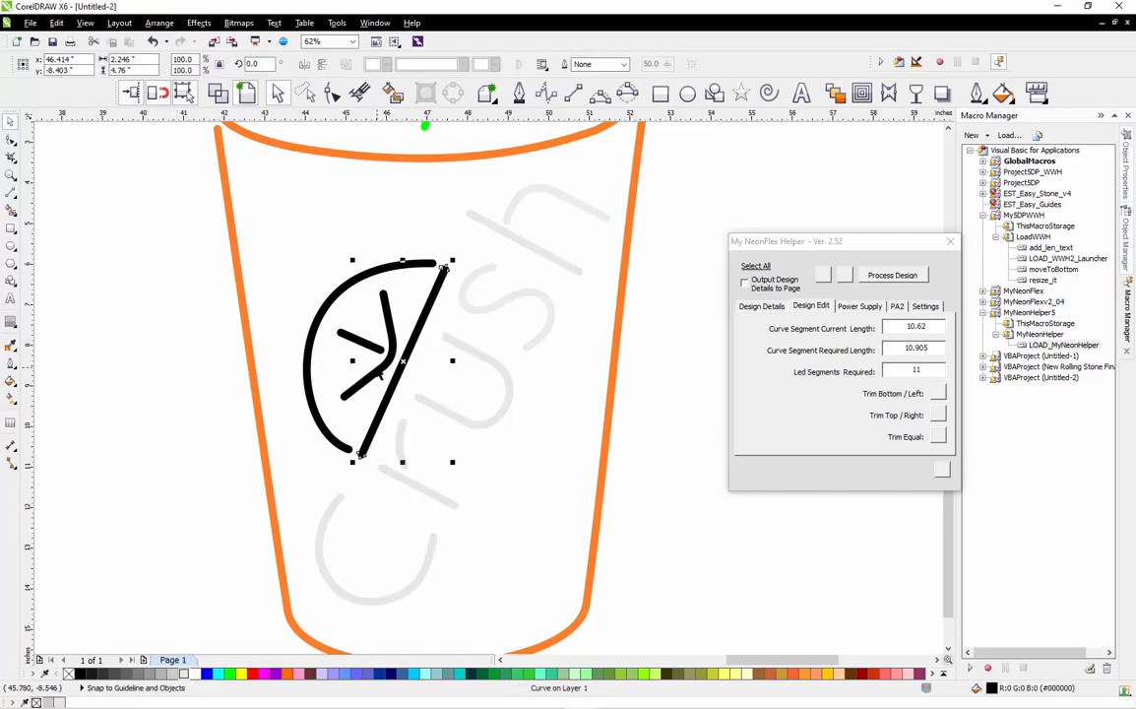
{"action": "left_click", "coordinate": [378, 371], "text": "shift"}
{"action": "left_click", "coordinate": [375, 349], "text": "shift"}
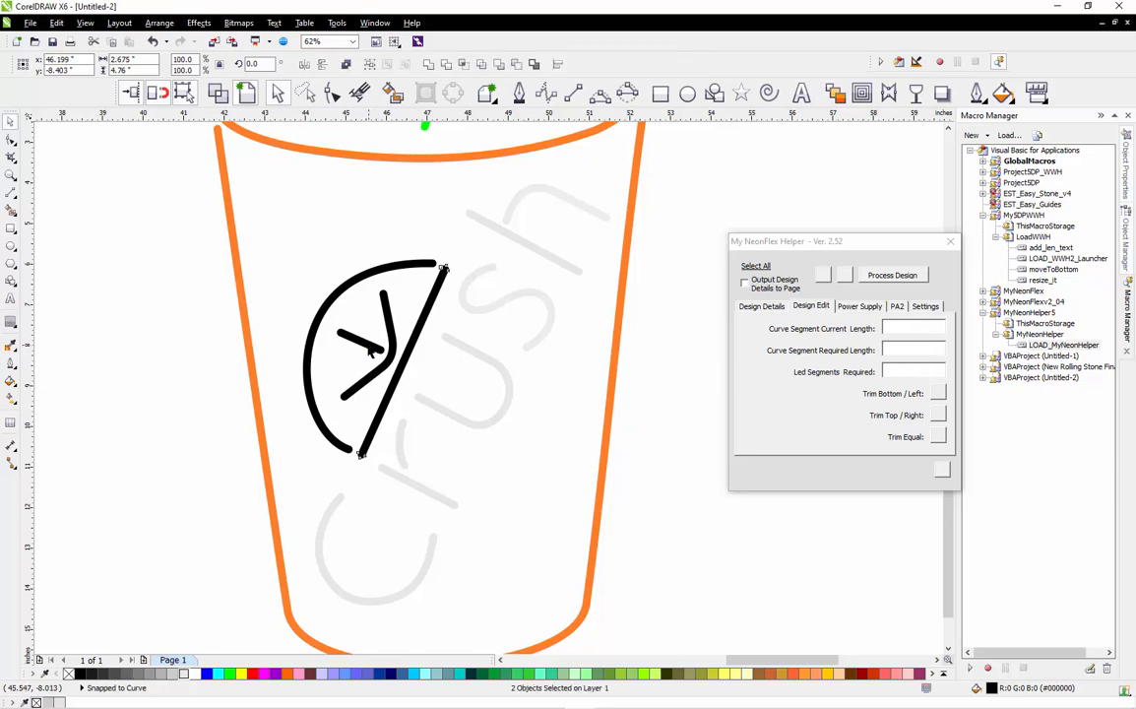
{"action": "left_click", "coordinate": [336, 288], "text": "shift"}
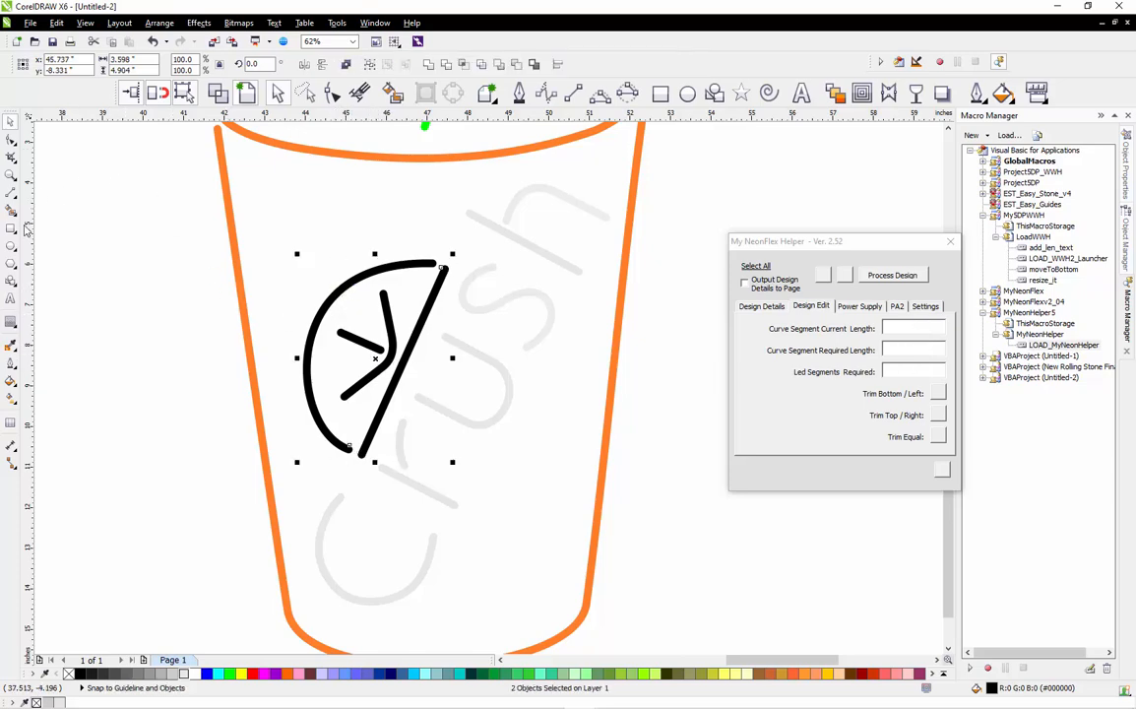
{"action": "left_click", "coordinate": [10, 344]}
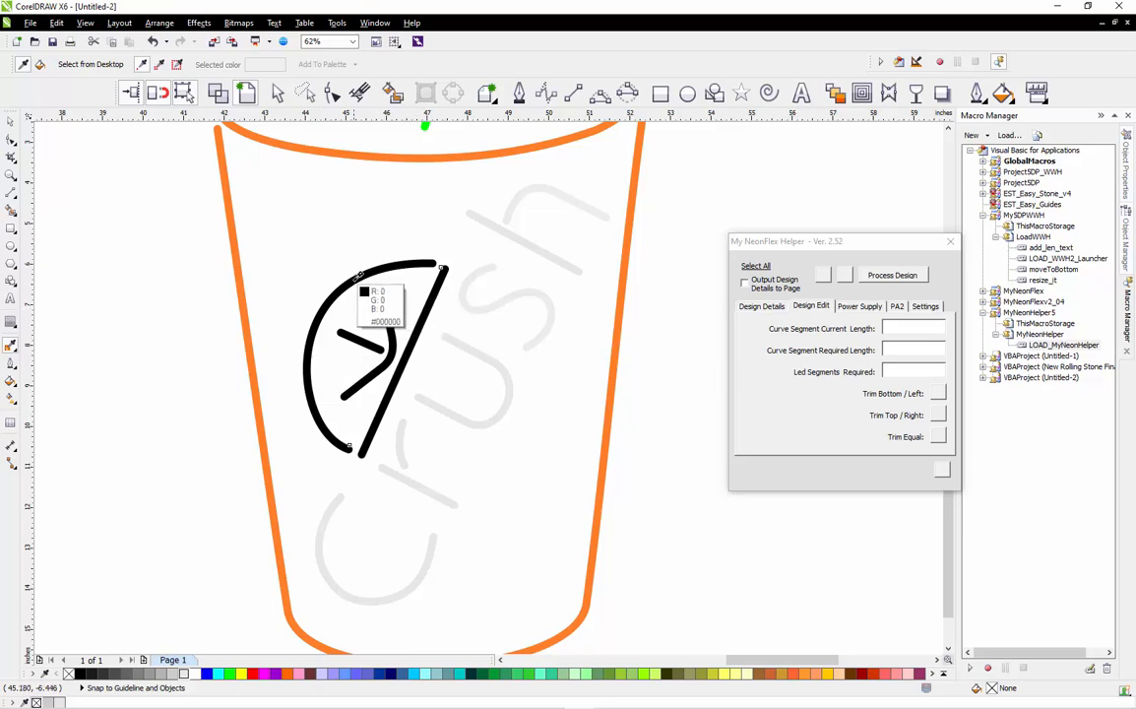
{"action": "left_click", "coordinate": [231, 239]}
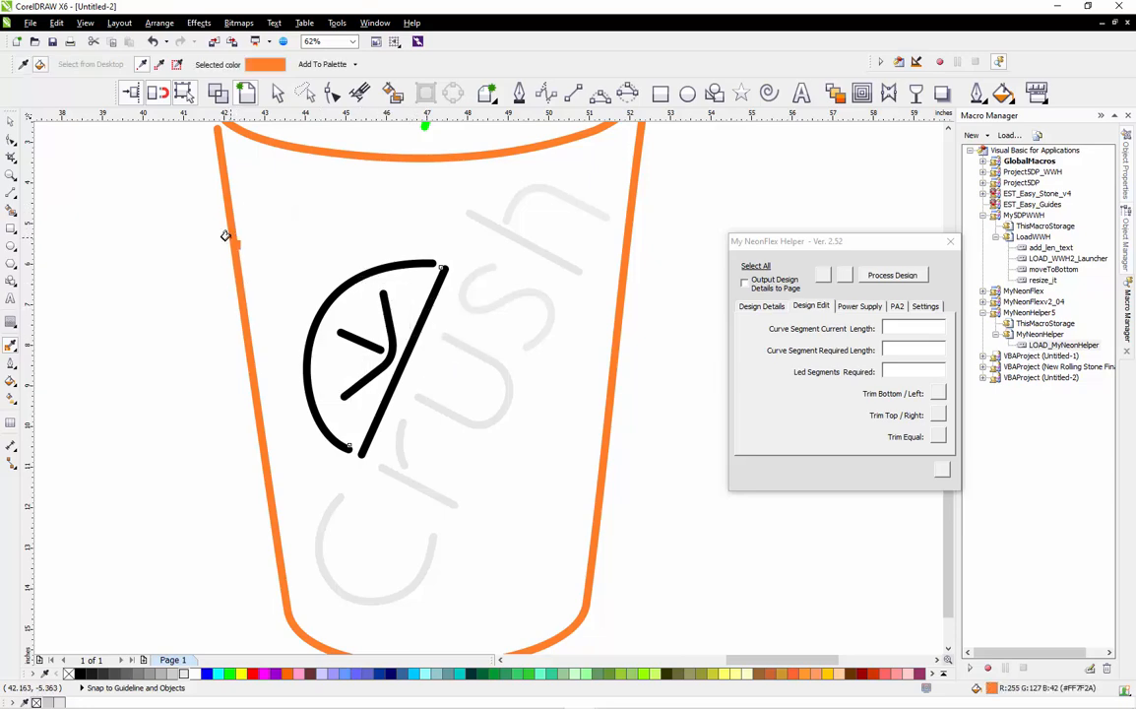
{"action": "left_click", "coordinate": [306, 344]}
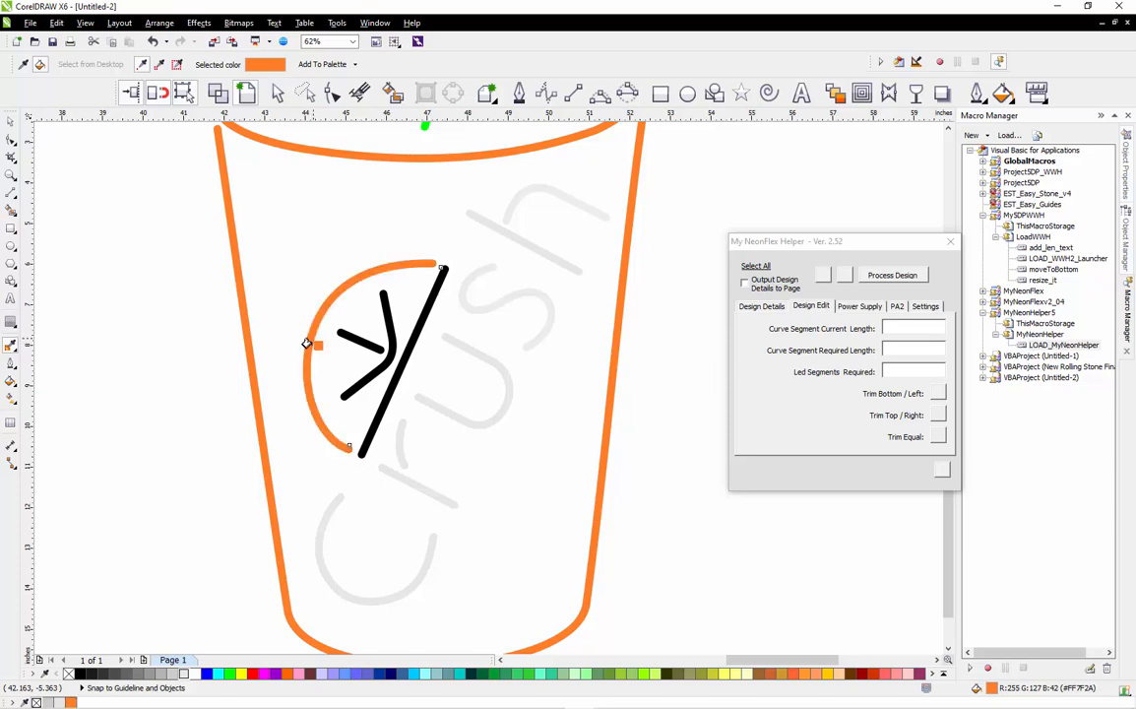
Apply the same orange to the slice's inner segment strokes and its straight edge, then deselect everything.
{"action": "left_click", "coordinate": [366, 347]}
{"action": "left_click", "coordinate": [387, 325]}
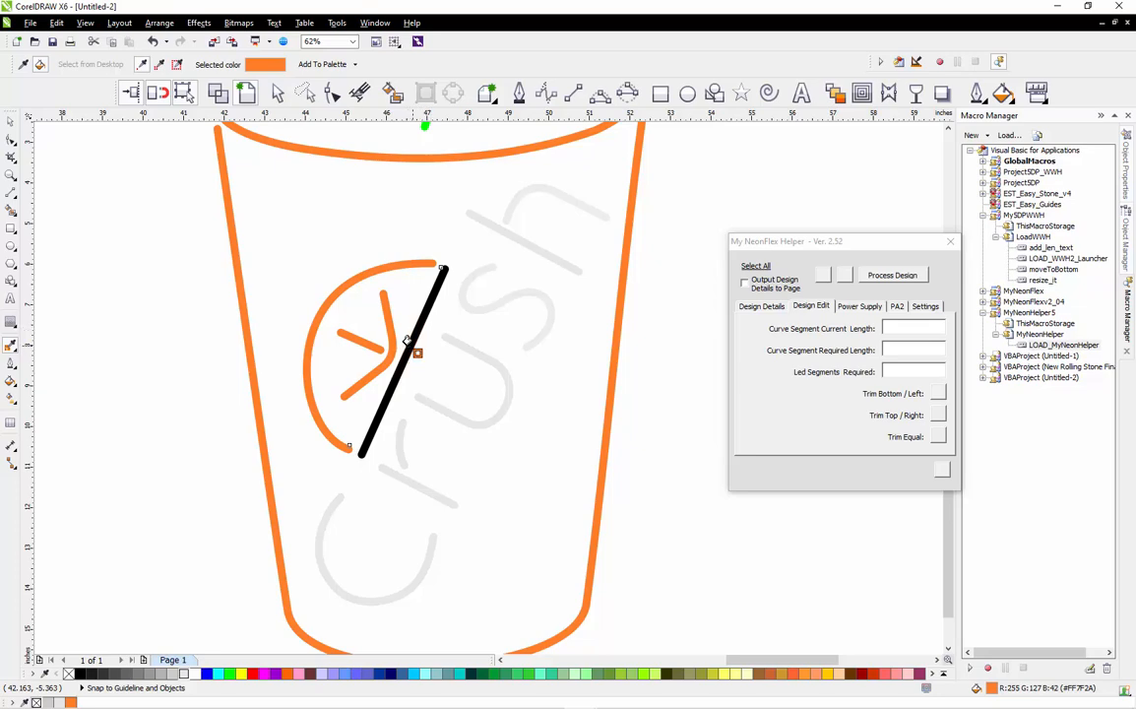
{"action": "scroll", "coordinate": [413, 335], "scroll_direction": "up", "scroll_amount": 5}
{"action": "left_click", "coordinate": [418, 331]}
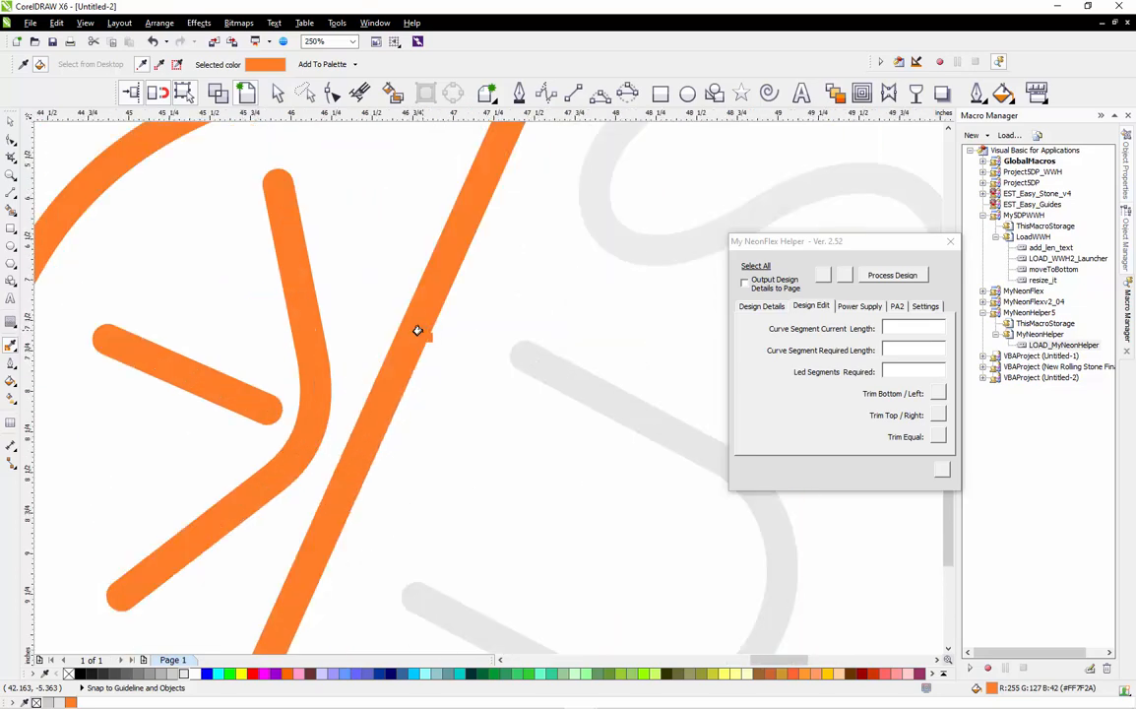
{"action": "scroll", "coordinate": [418, 331], "scroll_direction": "down", "scroll_amount": 6}
{"action": "left_click", "coordinate": [10, 120]}
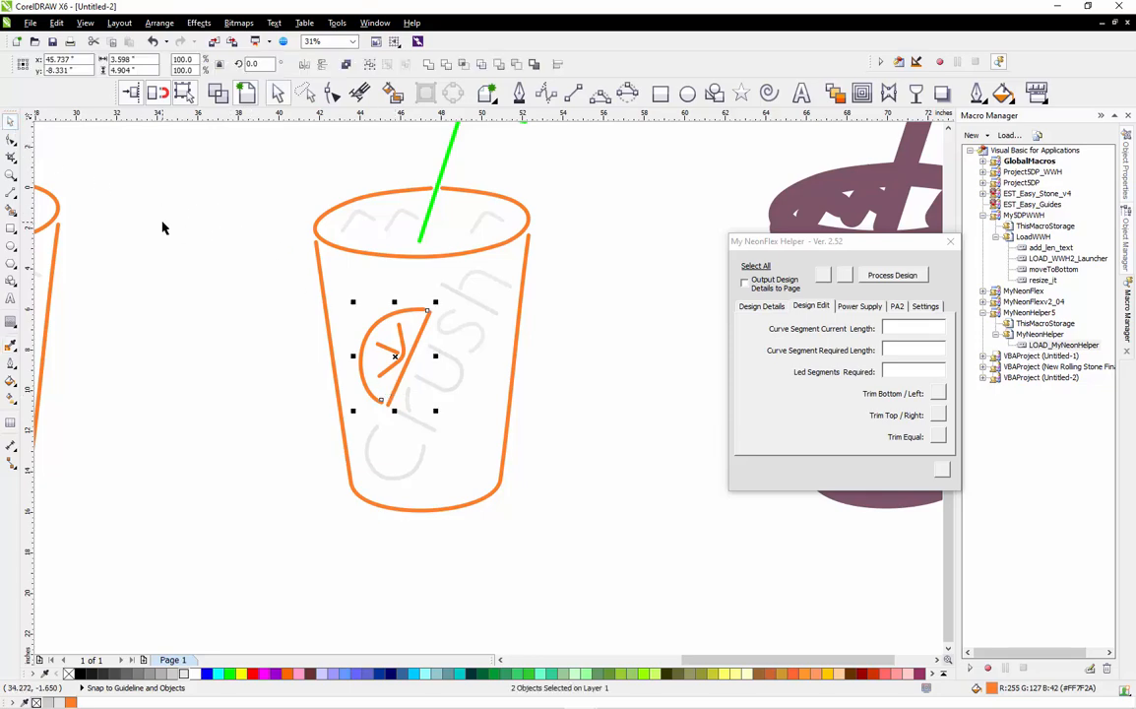
{"action": "left_click", "coordinate": [163, 228]}
Break the purple contour curve apart to make a solid cup backing, and clear the selection.
{"action": "scroll", "coordinate": [261, 296], "scroll_direction": "down", "scroll_amount": 3}
{"action": "scroll", "coordinate": [620, 295], "scroll_direction": "up", "scroll_amount": 3}
{"action": "left_click", "coordinate": [621, 295]}
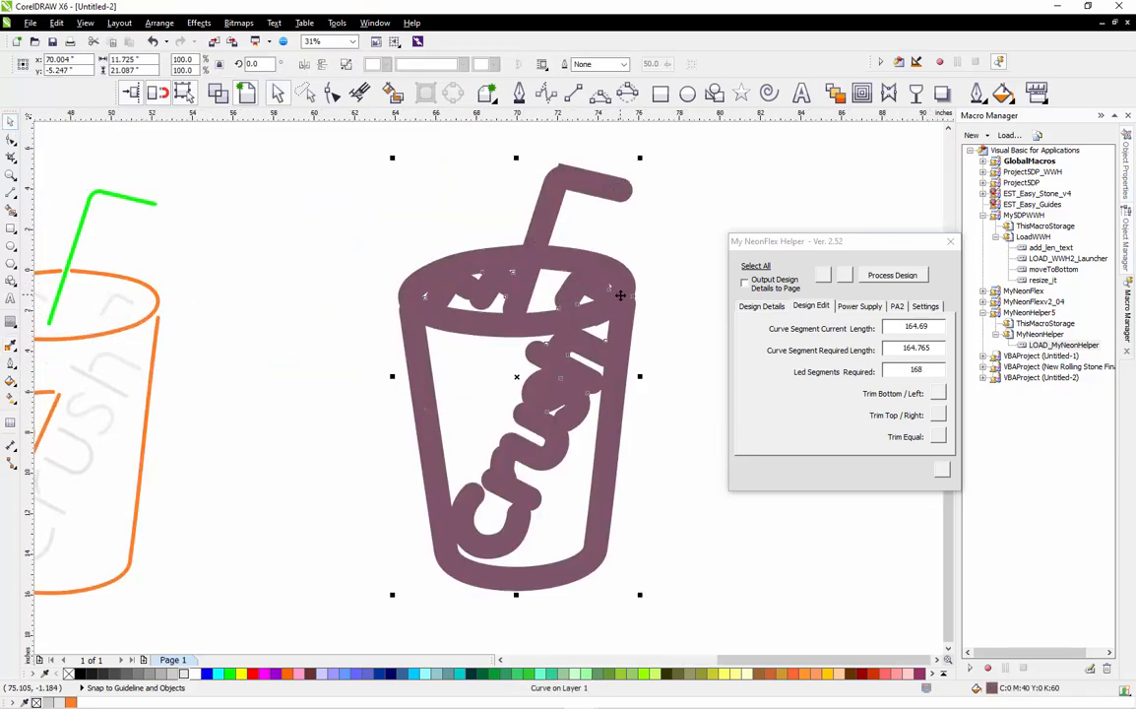
{"action": "right_click", "coordinate": [621, 294]}
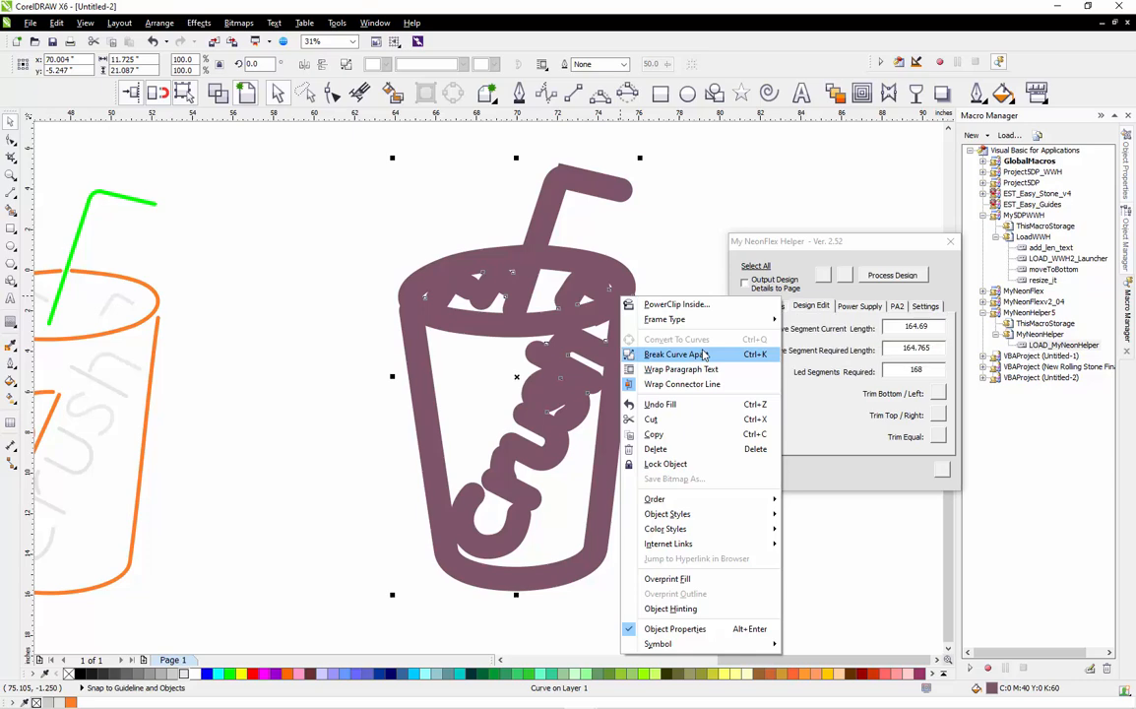
{"action": "left_click", "coordinate": [705, 356]}
{"action": "left_click_drag", "start_coordinate": [340, 184], "coordinate": [680, 628]}
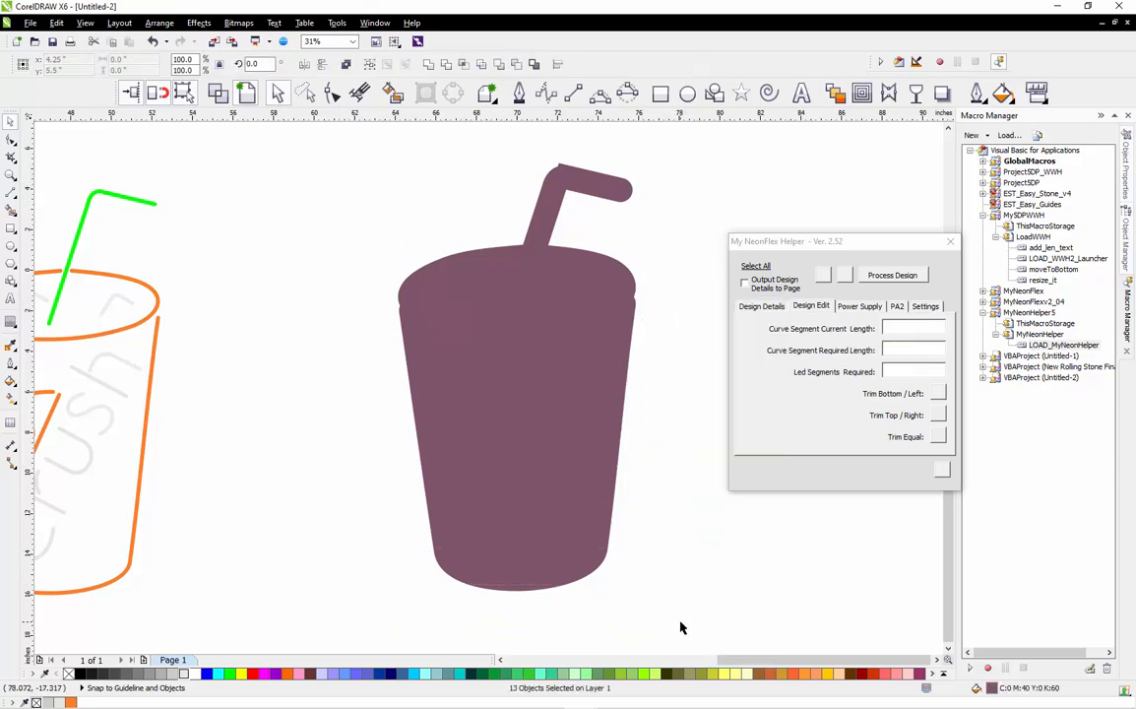
{"action": "left_click", "coordinate": [678, 626]}
Delete the nodes forming the notch on the backing's right side, just below the cup rim.
{"action": "scroll", "coordinate": [632, 321], "scroll_direction": "up", "scroll_amount": 1}
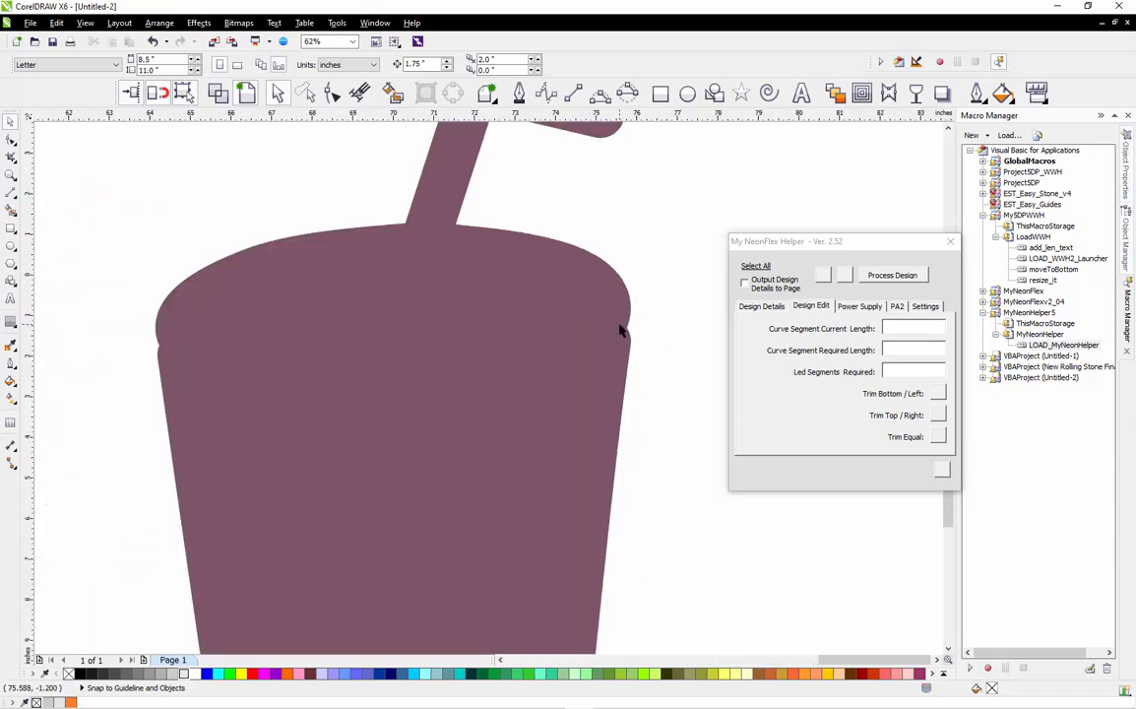
{"action": "scroll", "coordinate": [621, 331], "scroll_direction": "up", "scroll_amount": 1}
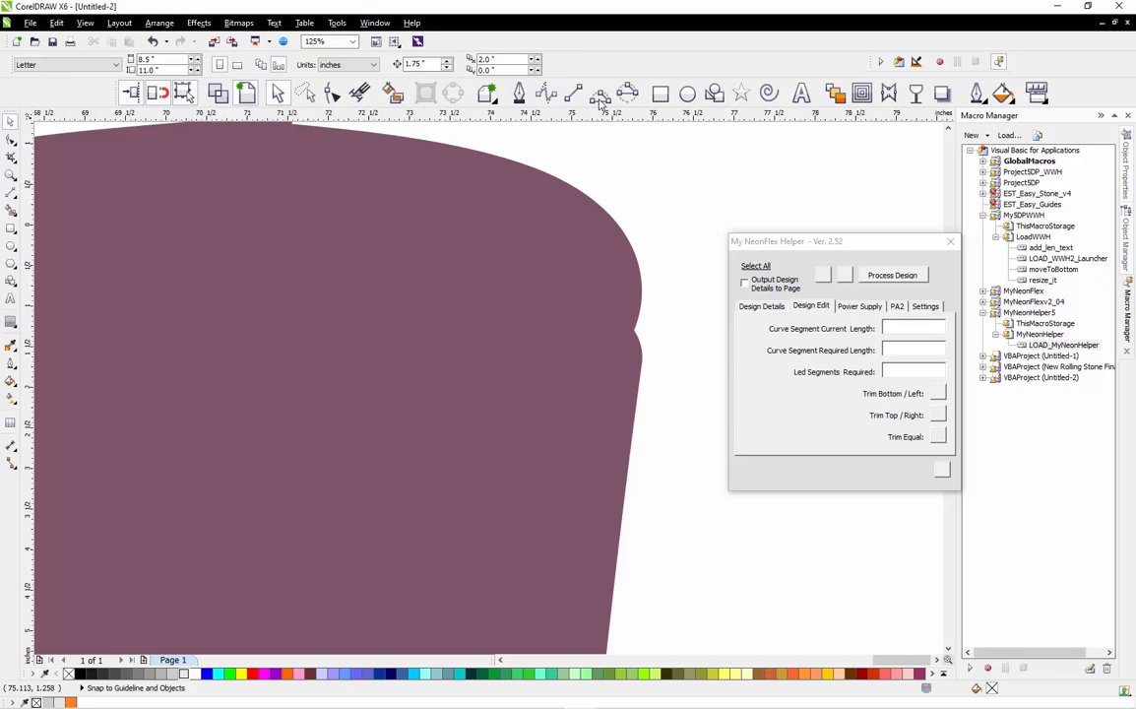
{"action": "double_click", "coordinate": [600, 310]}
{"action": "left_click_drag", "start_coordinate": [625, 298], "coordinate": [656, 352]}
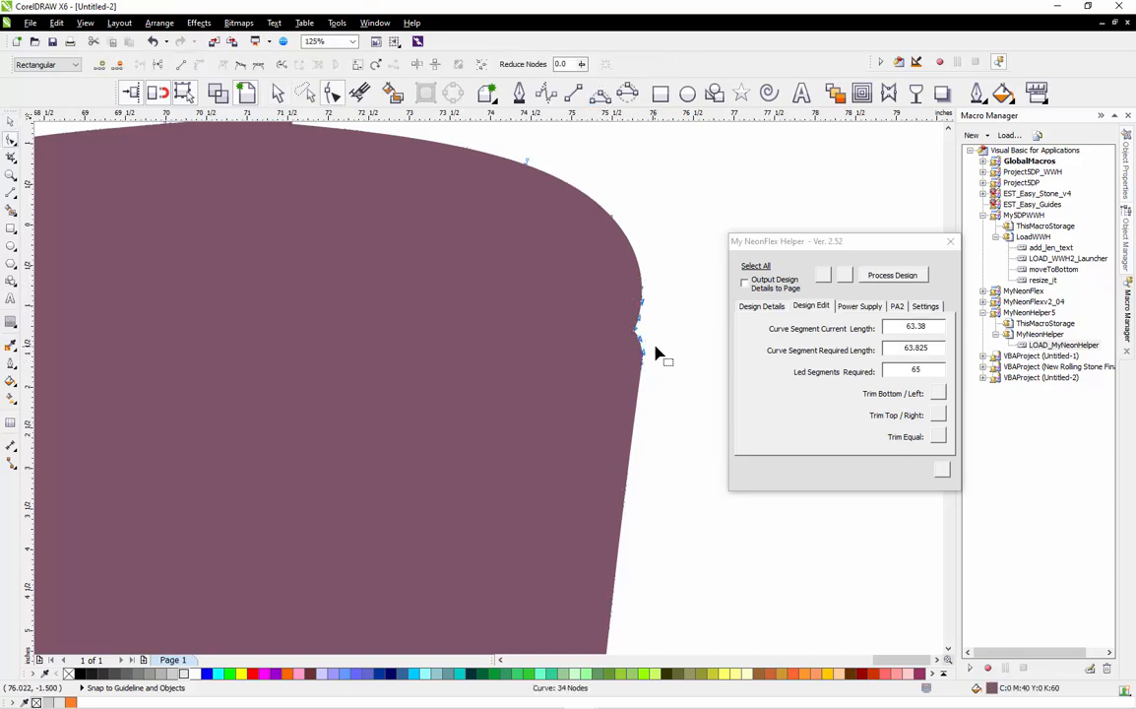
{"action": "key", "text": "Delete"}
Bow the flat segment on the backing's right side slightly outward by adjusting its curve handles.
{"action": "scroll", "coordinate": [642, 338], "scroll_direction": "up", "scroll_amount": 1}
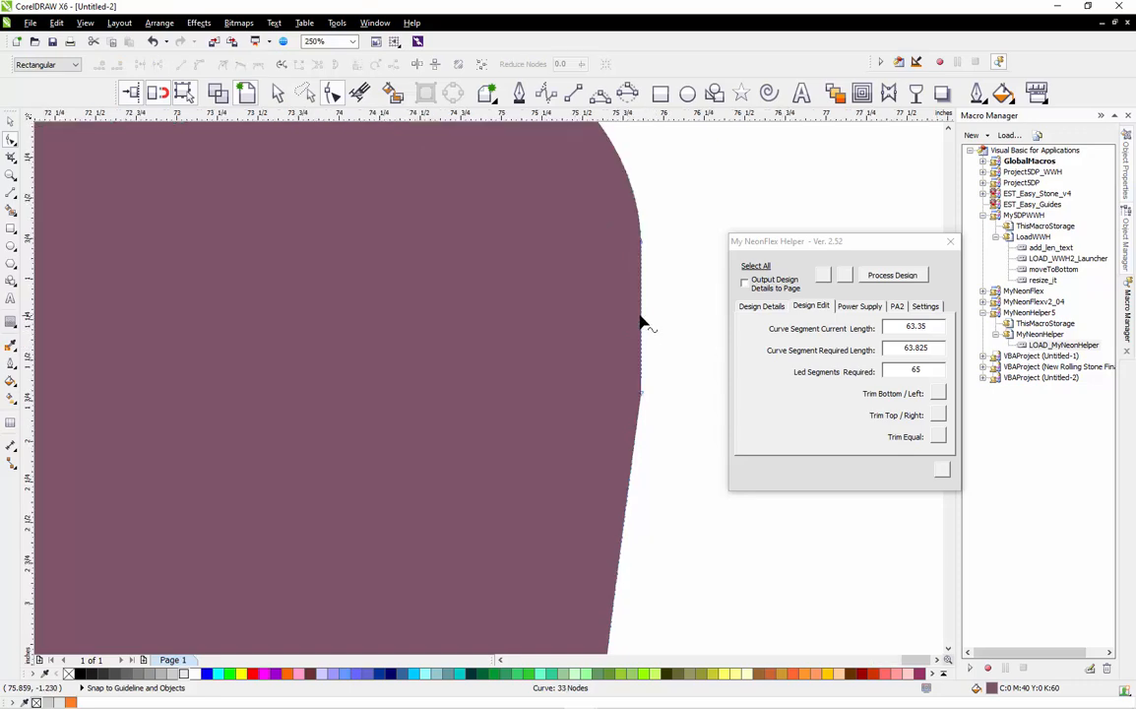
{"action": "scroll", "coordinate": [642, 325], "scroll_direction": "up", "scroll_amount": 1}
{"action": "right_click", "coordinate": [642, 322]}
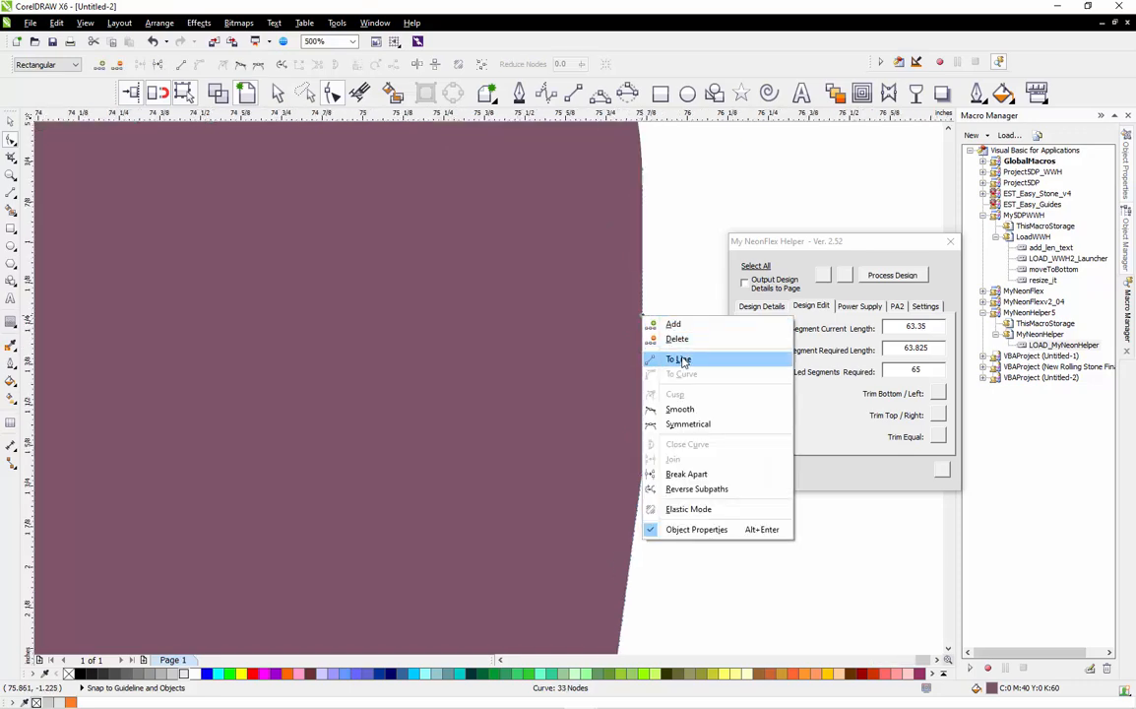
{"action": "left_click", "coordinate": [642, 268]}
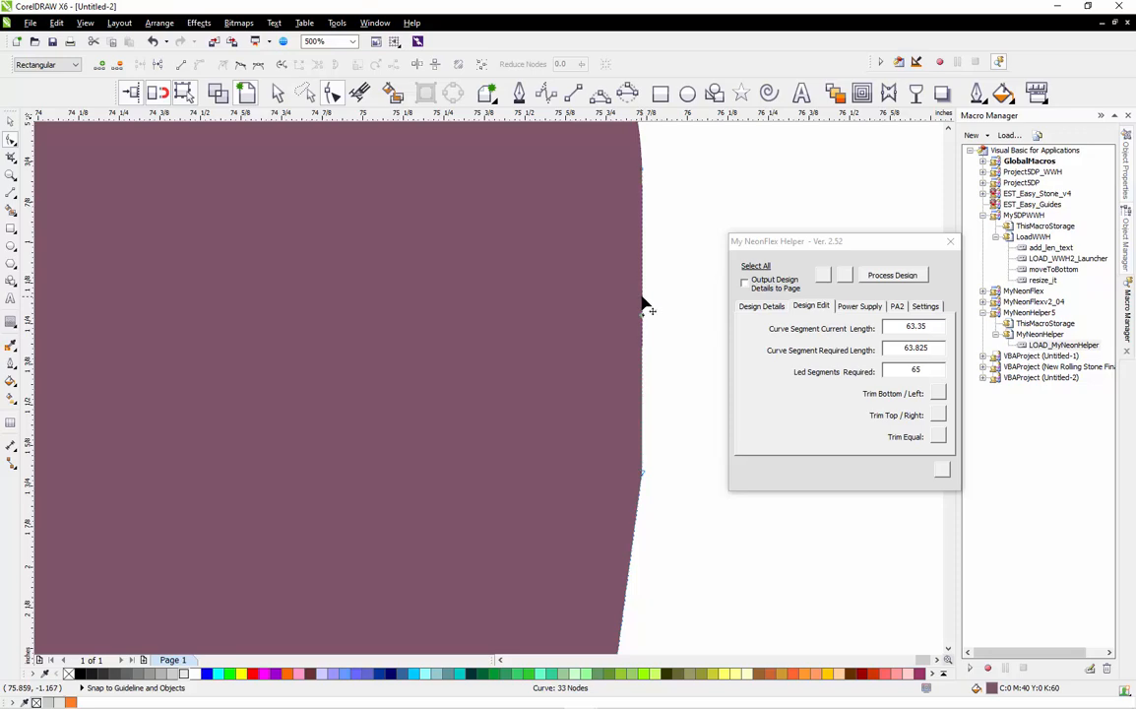
{"action": "left_click", "coordinate": [644, 181]}
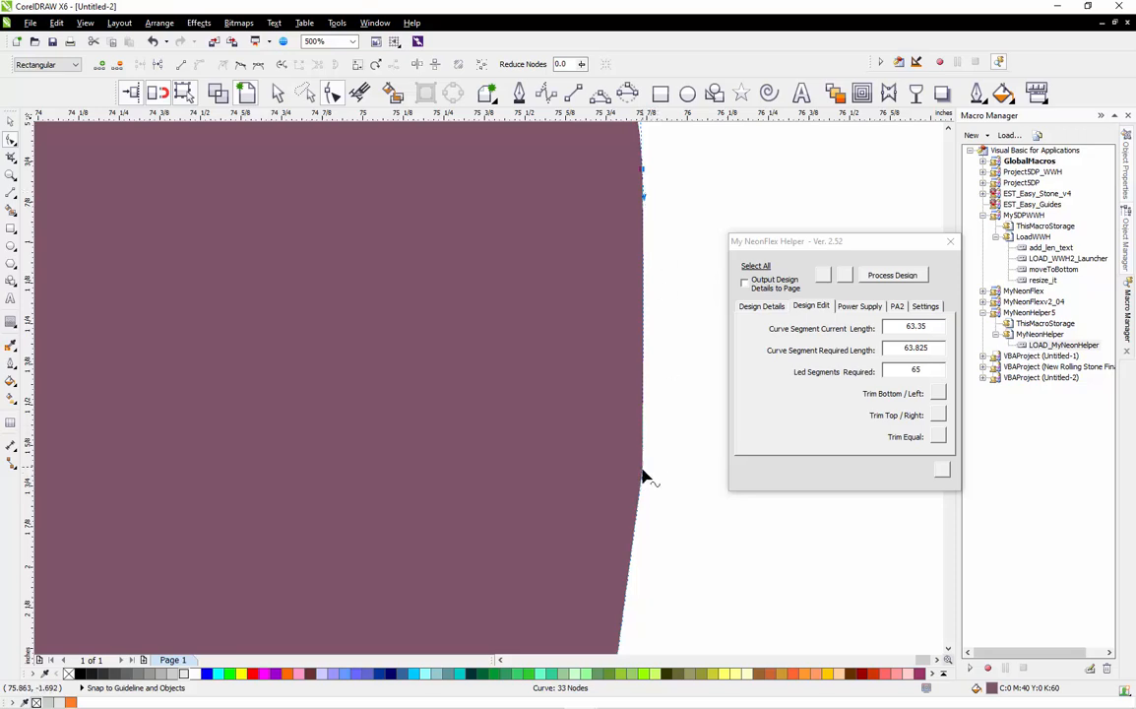
{"action": "left_click_drag", "start_coordinate": [644, 487], "coordinate": [648, 313]}
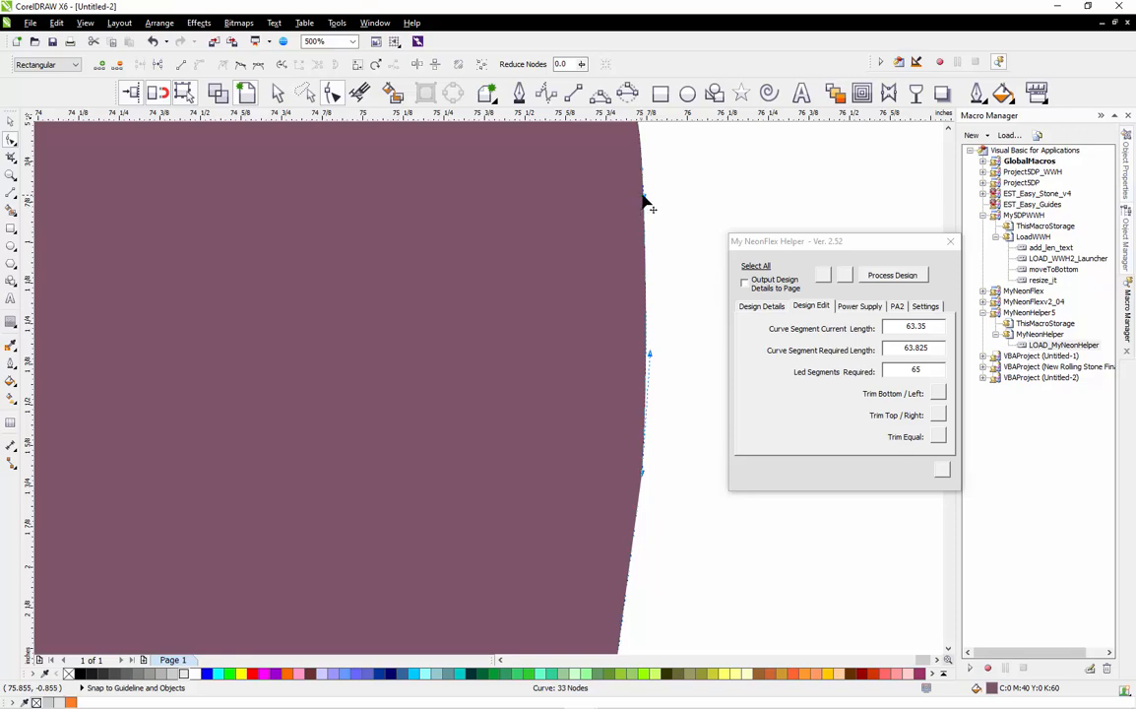
{"action": "key", "text": "space"}
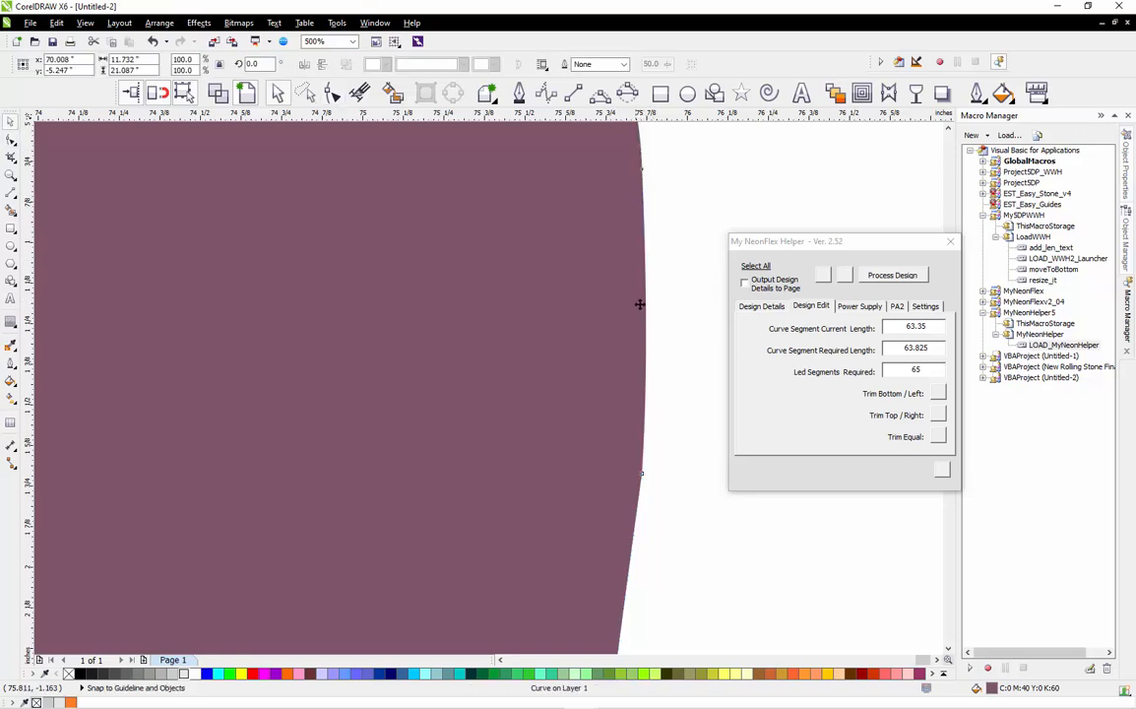
Add a node on the cup's right edge below the rim joint and delete the joint nodes above it to smooth the curve.
{"action": "scroll", "coordinate": [641, 304], "scroll_direction": "down", "scroll_amount": 4}
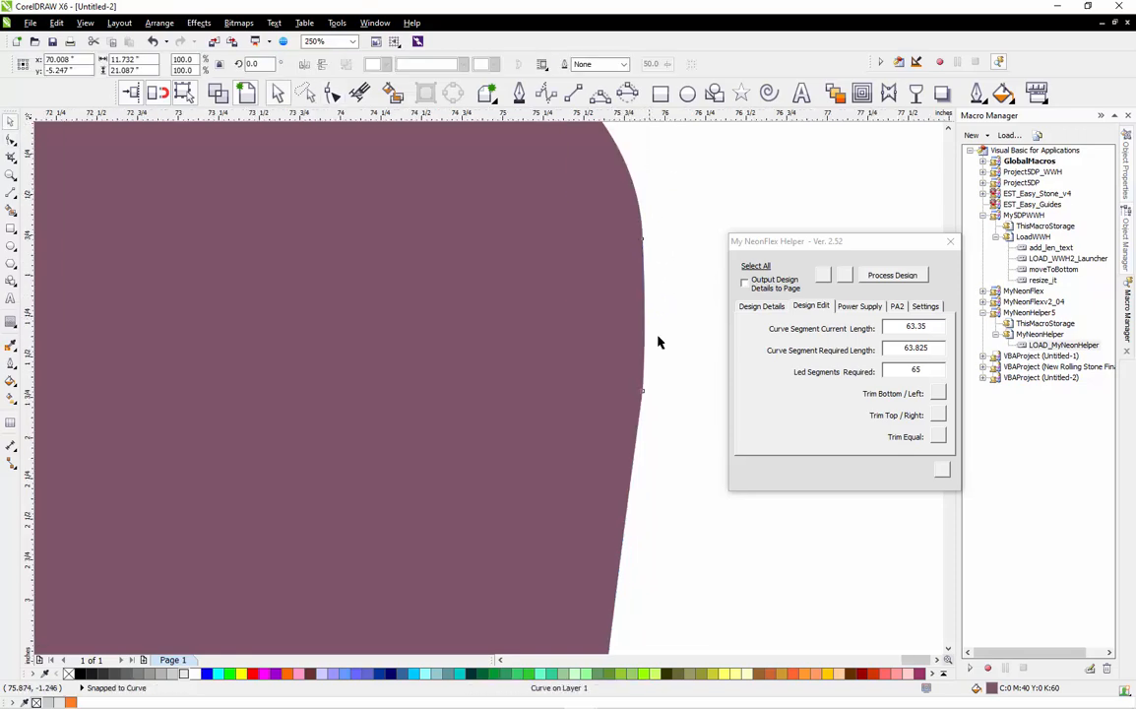
{"action": "key", "text": "space"}
{"action": "double_click", "coordinate": [645, 433]}
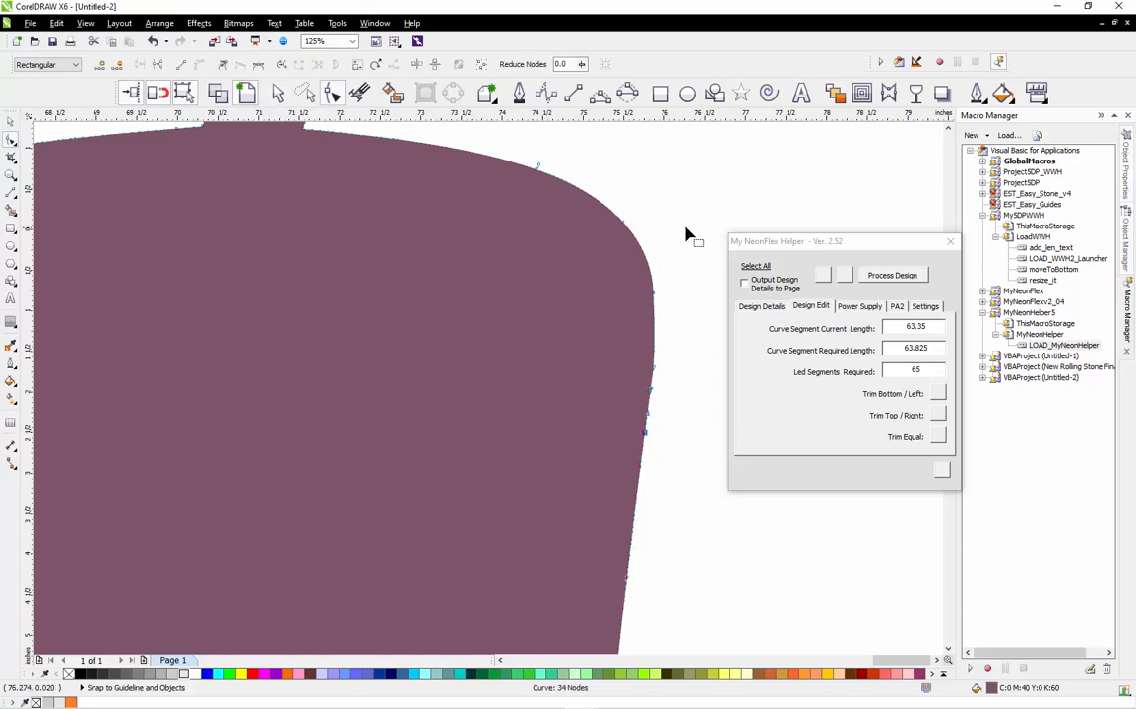
{"action": "left_click_drag", "start_coordinate": [686, 228], "coordinate": [637, 395]}
{"action": "key", "text": "Delete"}
Add a node on the cup's left edge below the rim notch, delete the notch nodes above it, and deselect the backing.
{"action": "scroll", "coordinate": [690, 393], "scroll_direction": "down", "scroll_amount": 2}
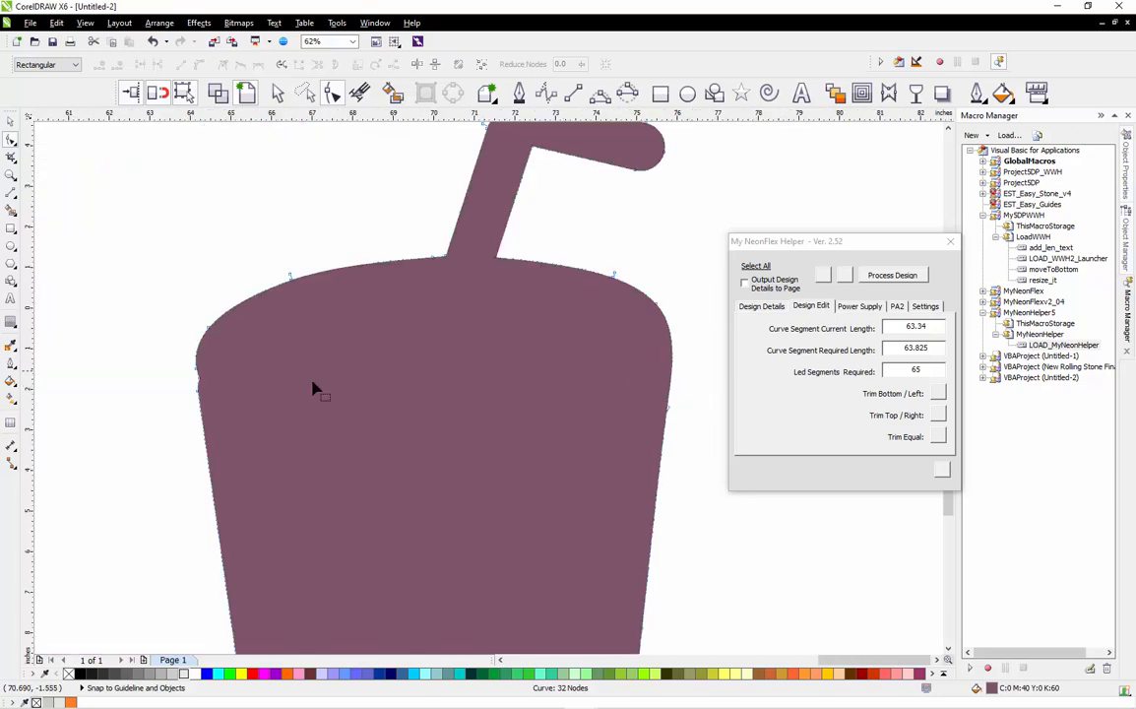
{"action": "scroll", "coordinate": [218, 425], "scroll_direction": "up", "scroll_amount": 2}
{"action": "double_click", "coordinate": [244, 409]}
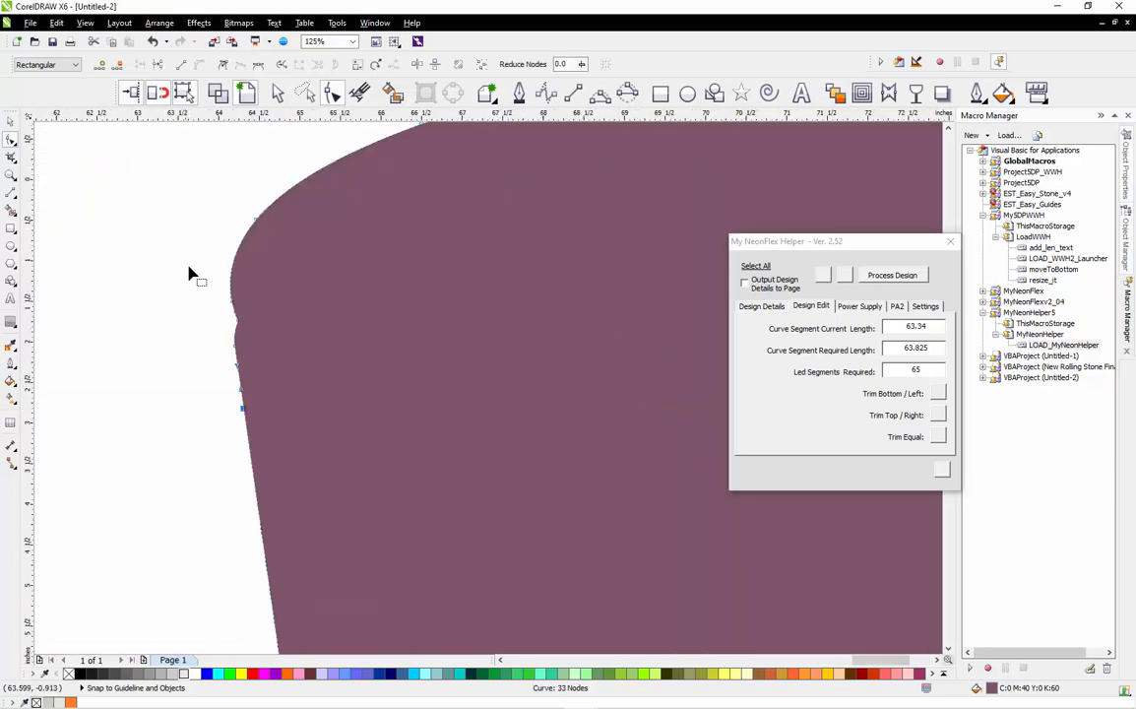
{"action": "left_click_drag", "start_coordinate": [185, 248], "coordinate": [299, 392]}
{"action": "key", "text": "Delete"}
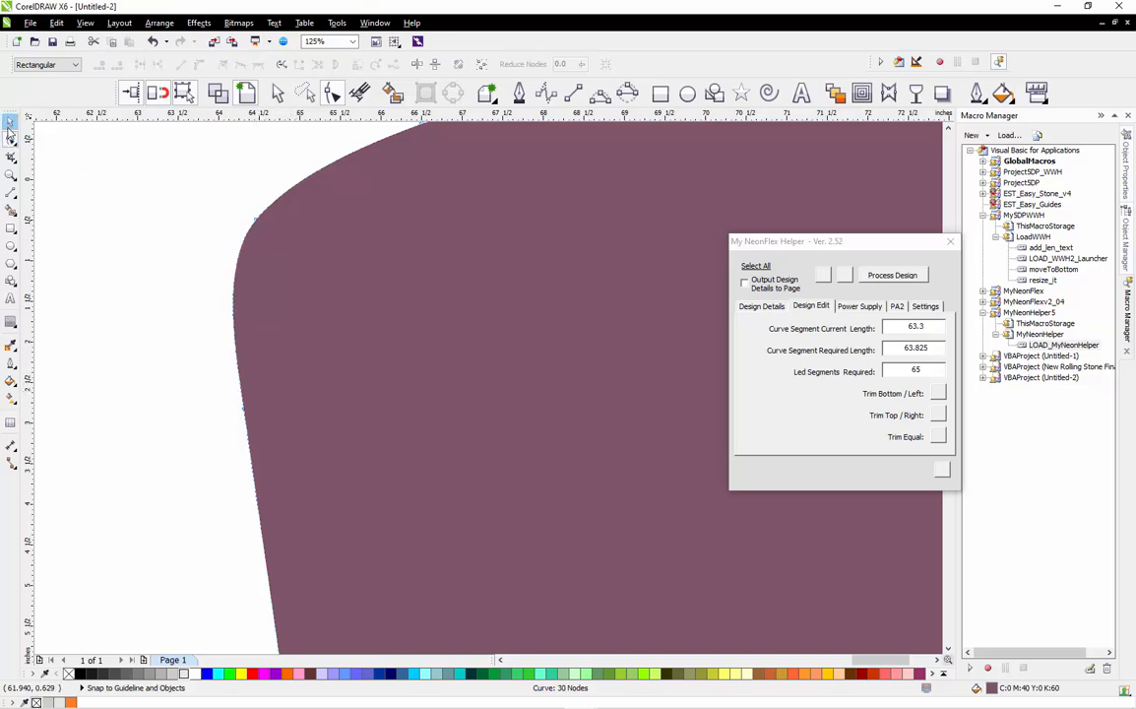
{"action": "left_click", "coordinate": [9, 121]}
{"action": "left_click", "coordinate": [201, 256]}
Add a node on the upper edge of the straw near its bend and delete the protruding corner node beside it.
{"action": "scroll", "coordinate": [205, 256], "scroll_direction": "down", "scroll_amount": 1}
{"action": "scroll", "coordinate": [250, 320], "scroll_direction": "down", "scroll_amount": 1}
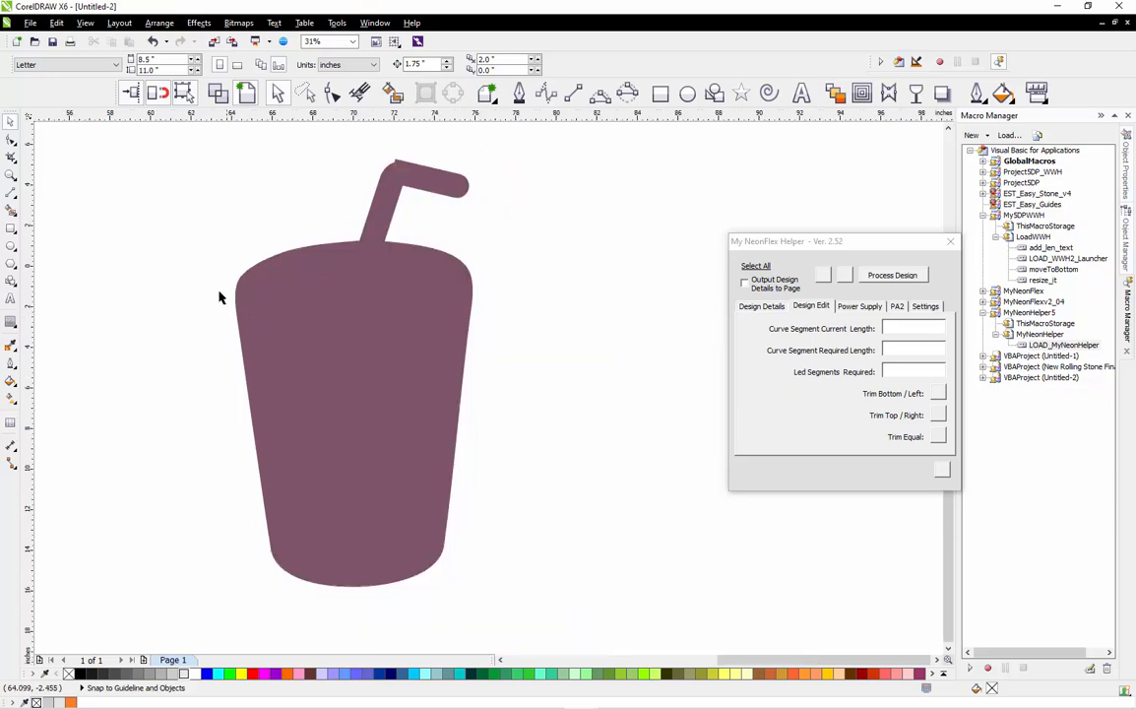
{"action": "scroll", "coordinate": [370, 162], "scroll_direction": "up", "scroll_amount": 3}
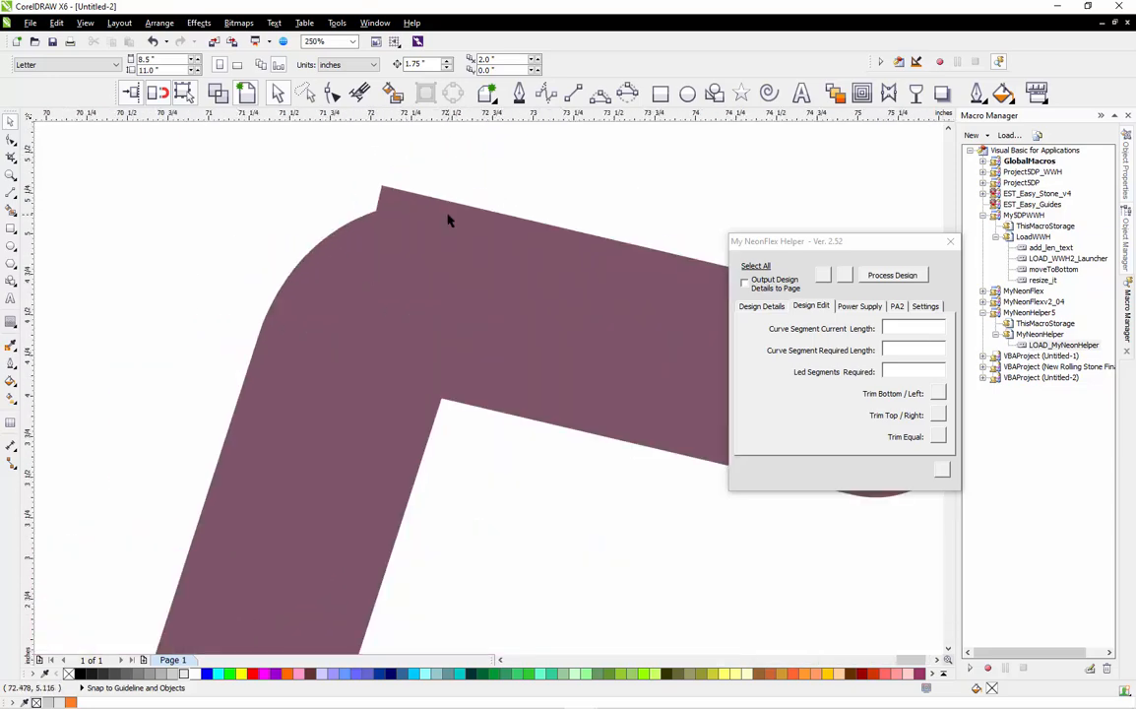
{"action": "double_click", "coordinate": [448, 216]}
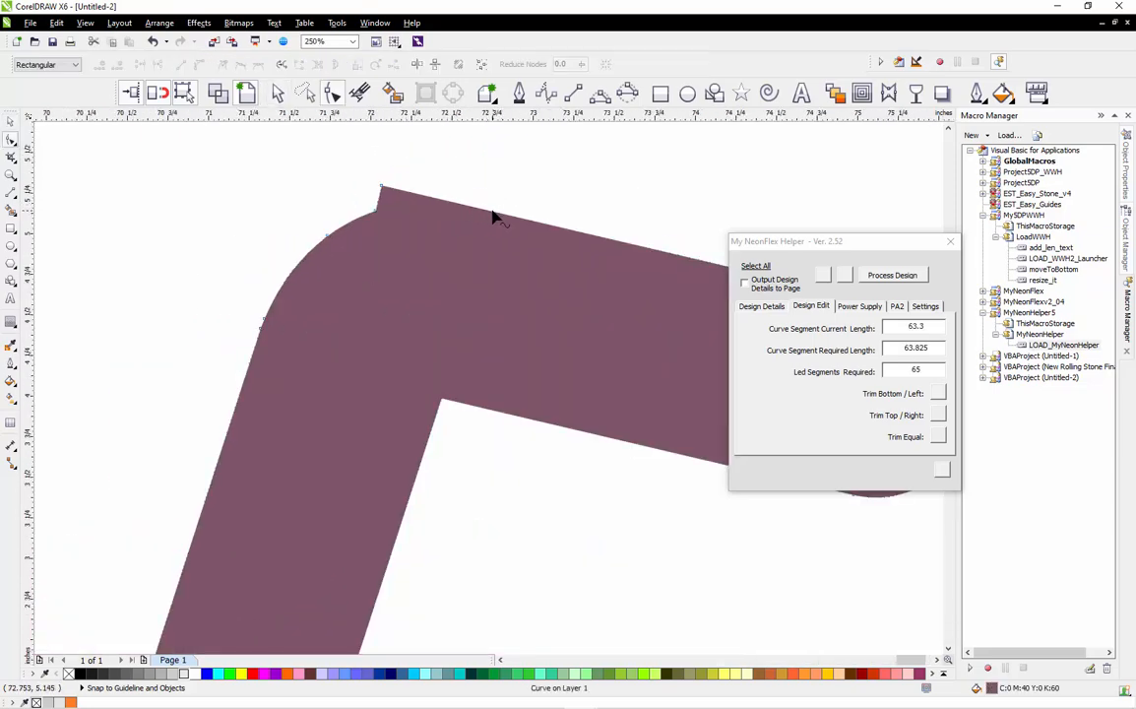
{"action": "double_click", "coordinate": [381, 188]}
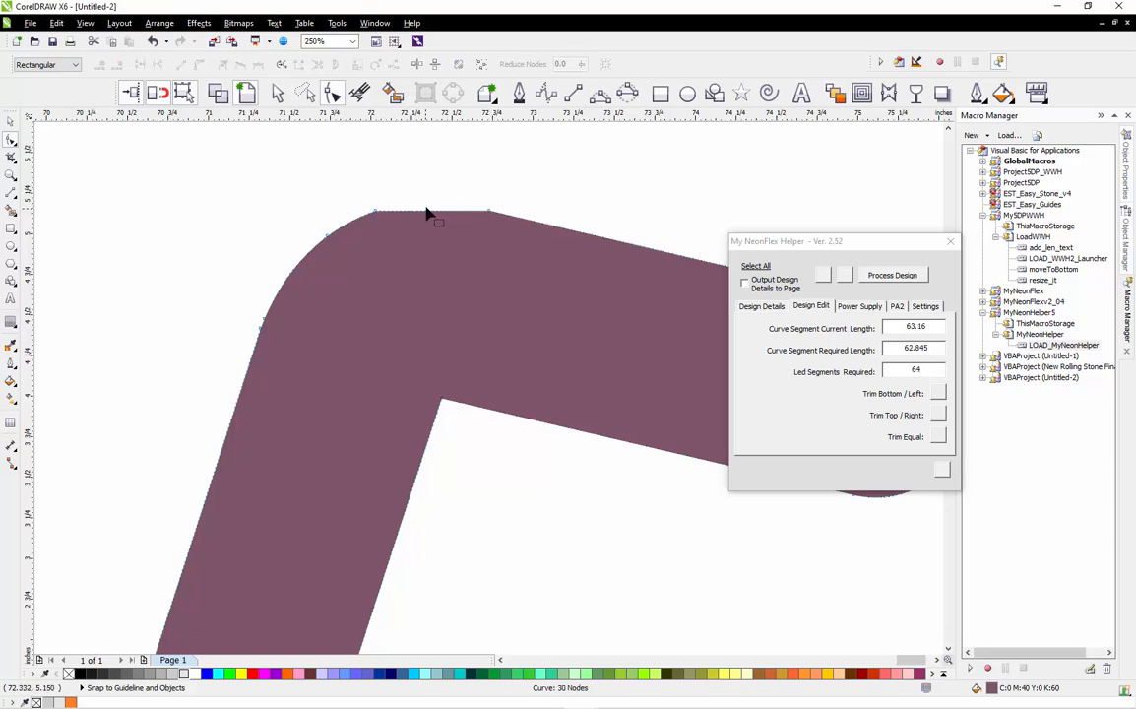
Add a node farther along the straw's upper edge, delete the two flat-segment nodes to round the outer bend, and deselect the backing.
{"action": "scroll", "coordinate": [426, 214], "scroll_direction": "up", "scroll_amount": 2}
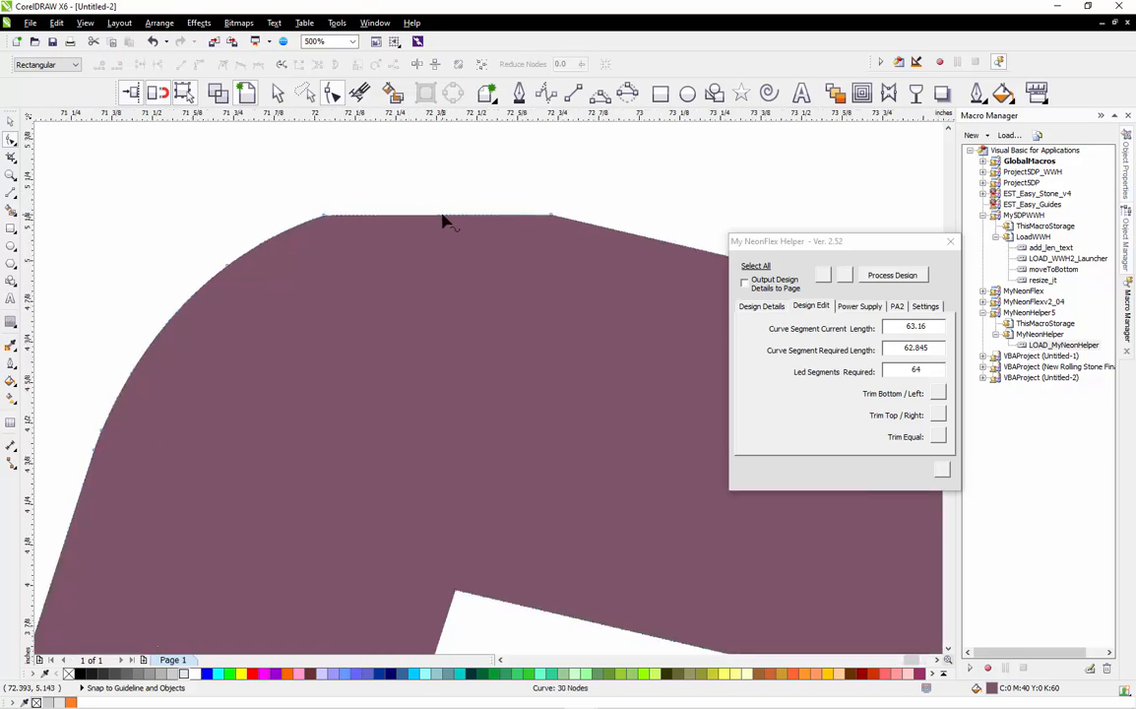
{"action": "double_click", "coordinate": [625, 233]}
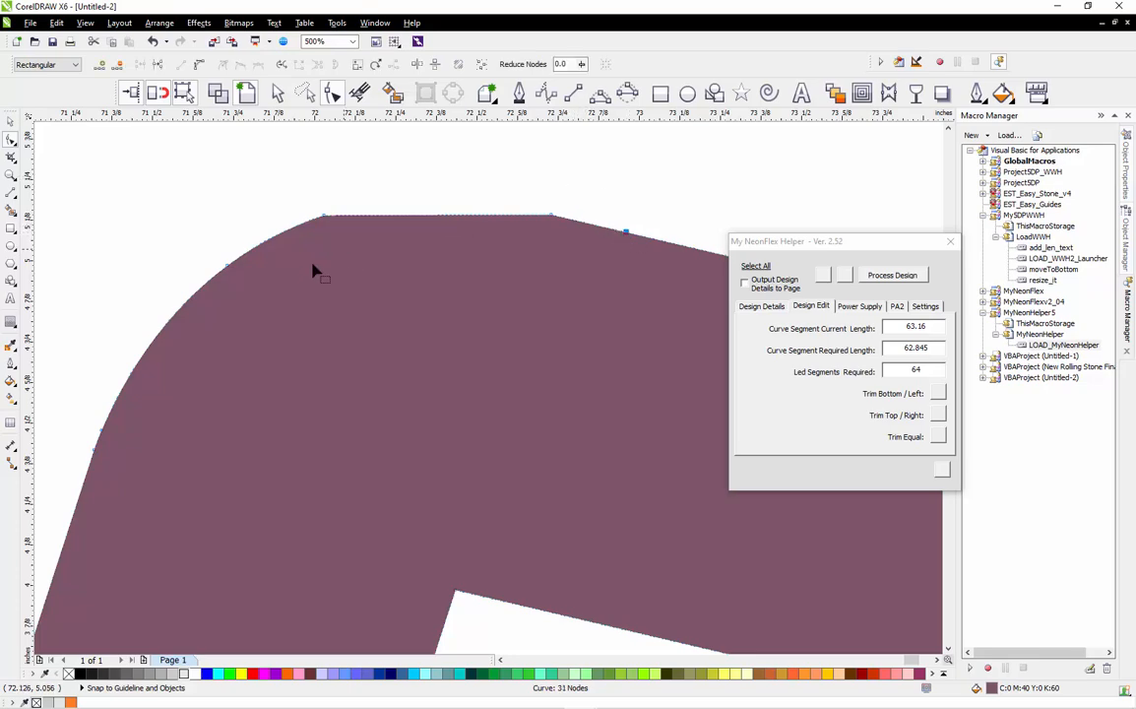
{"action": "left_click_drag", "start_coordinate": [307, 202], "coordinate": [575, 255]}
{"action": "key", "text": "Delete"}
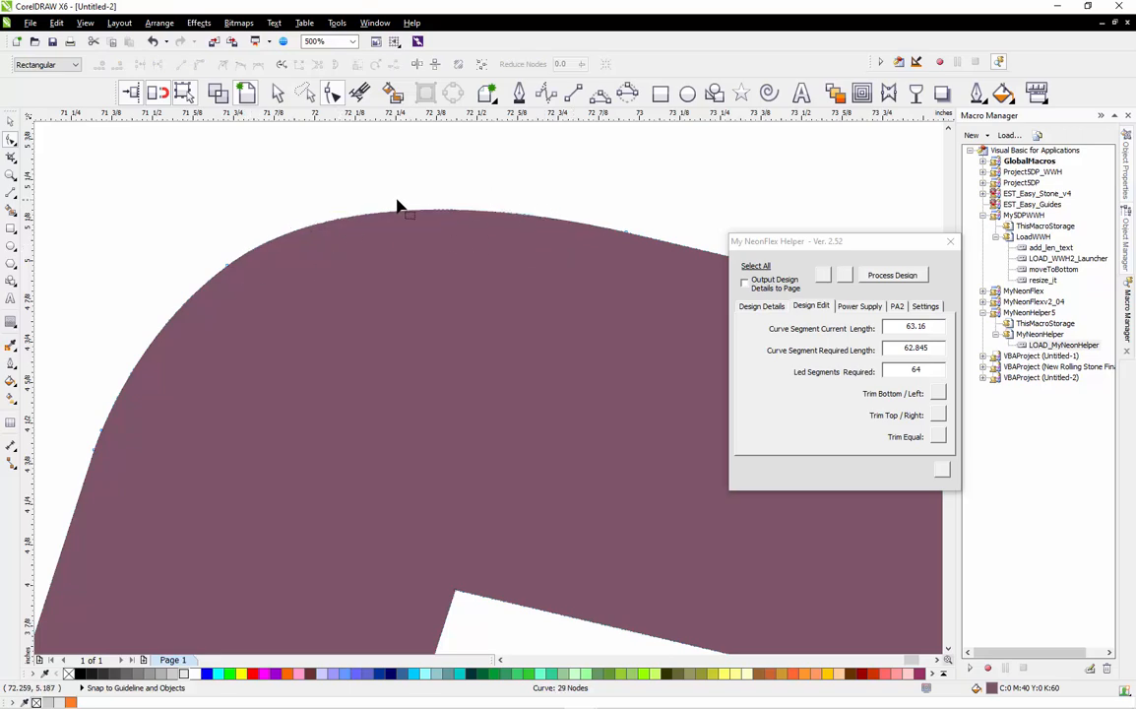
{"action": "key", "text": "space"}
{"action": "scroll", "coordinate": [397, 204], "scroll_direction": "down", "scroll_amount": 1}
{"action": "scroll", "coordinate": [397, 204], "scroll_direction": "down", "scroll_amount": 2}
{"action": "key", "text": "Escape"}
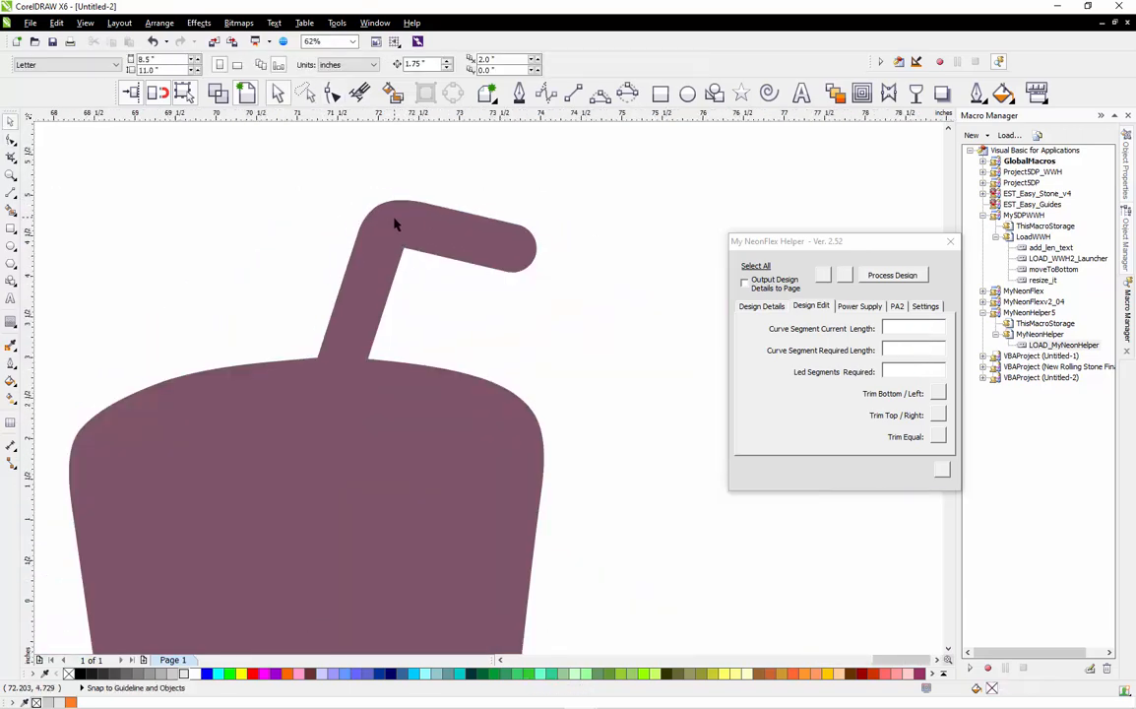
{"action": "scroll", "coordinate": [396, 224], "scroll_direction": "up", "scroll_amount": 2}
{"action": "scroll", "coordinate": [410, 285], "scroll_direction": "up", "scroll_amount": 1}
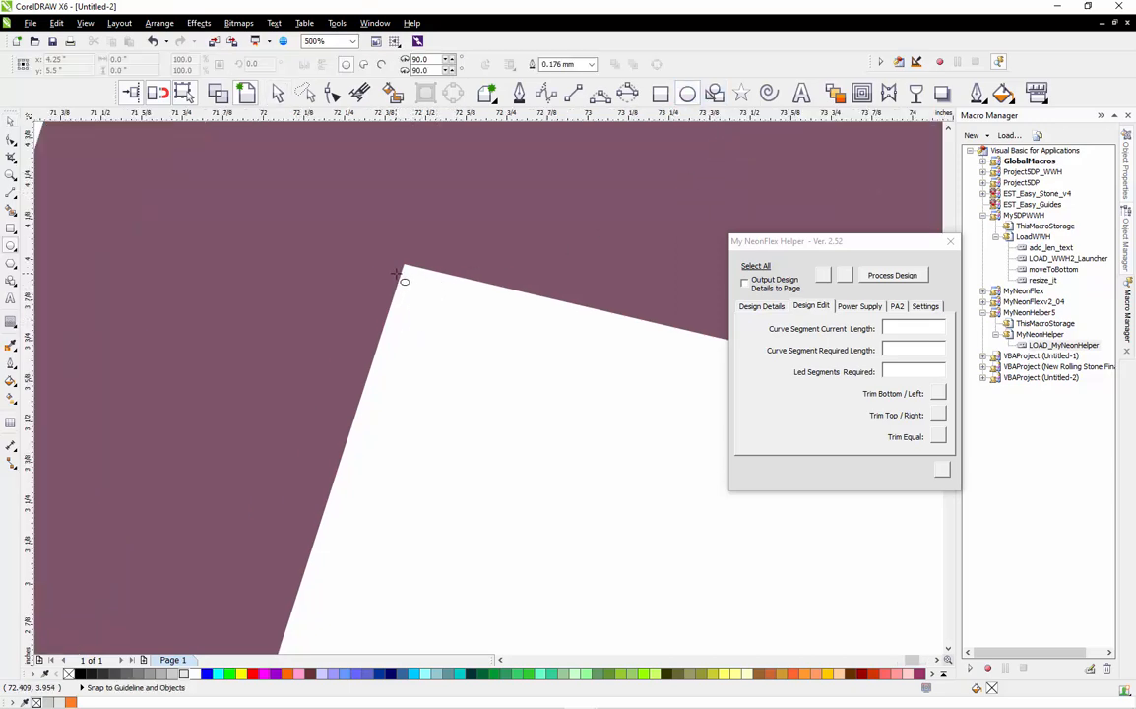
{"action": "left_click_drag", "start_coordinate": [398, 275], "coordinate": [489, 364]}
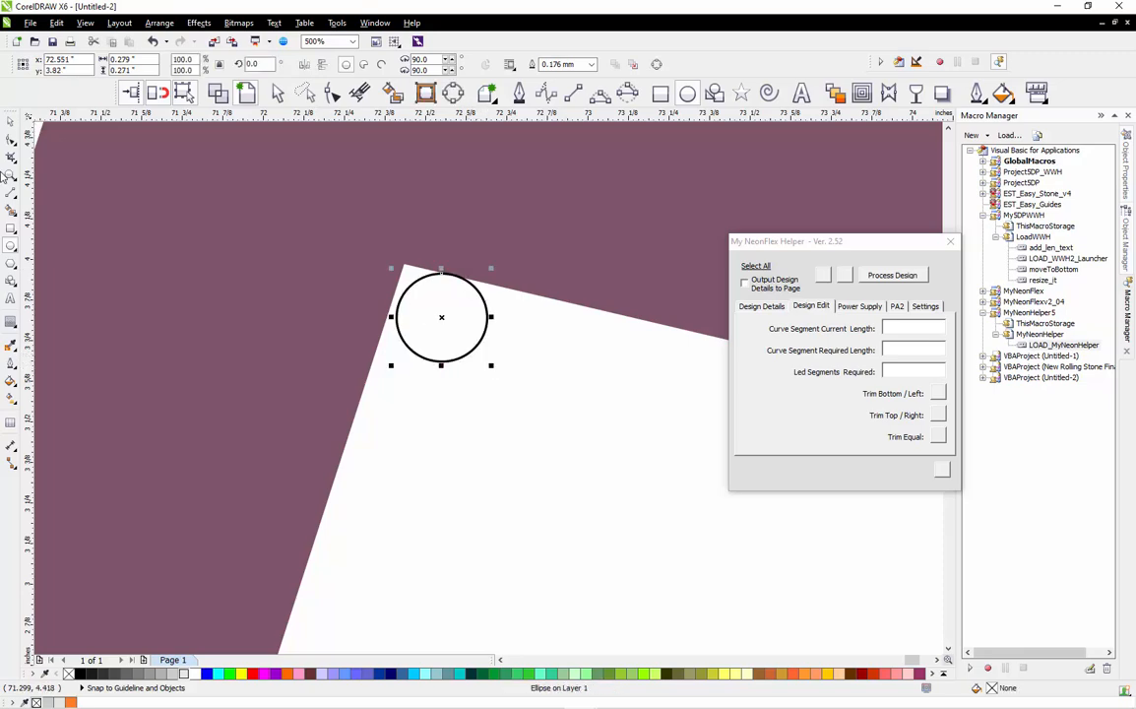
{"action": "left_click", "coordinate": [10, 120]}
{"action": "scroll", "coordinate": [352, 303], "scroll_direction": "up", "scroll_amount": 1}
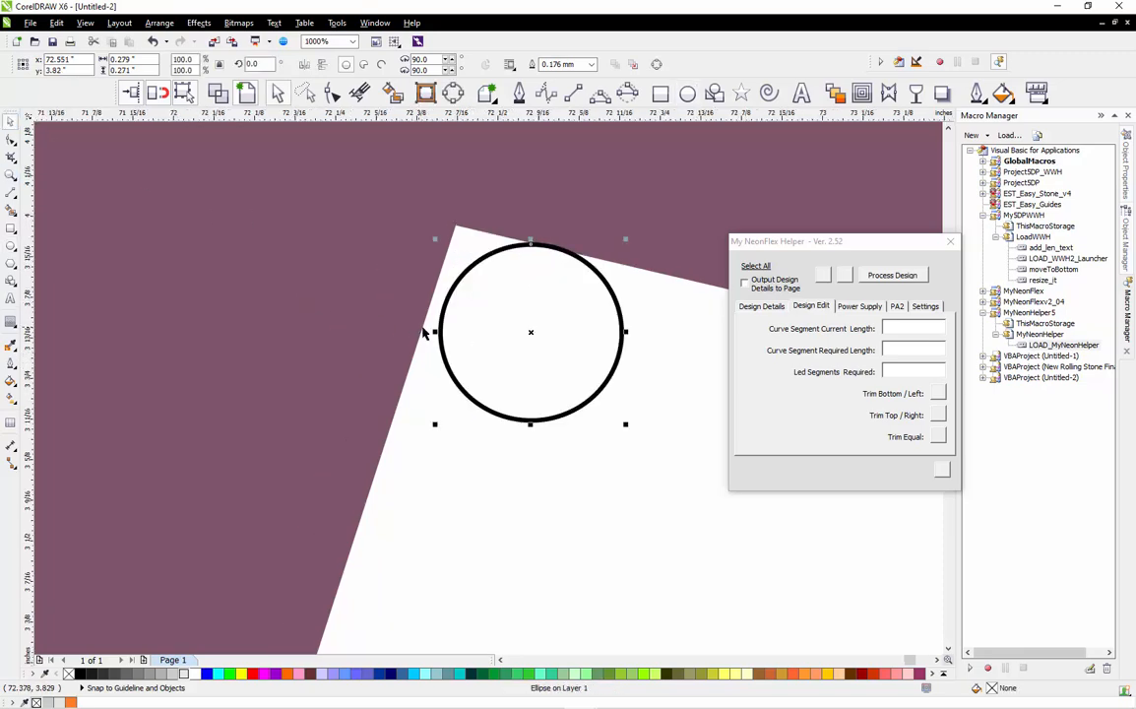
{"action": "left_click_drag", "start_coordinate": [433, 332], "coordinate": [416, 335]}
{"action": "left_click_drag", "start_coordinate": [543, 280], "coordinate": [542, 278]}
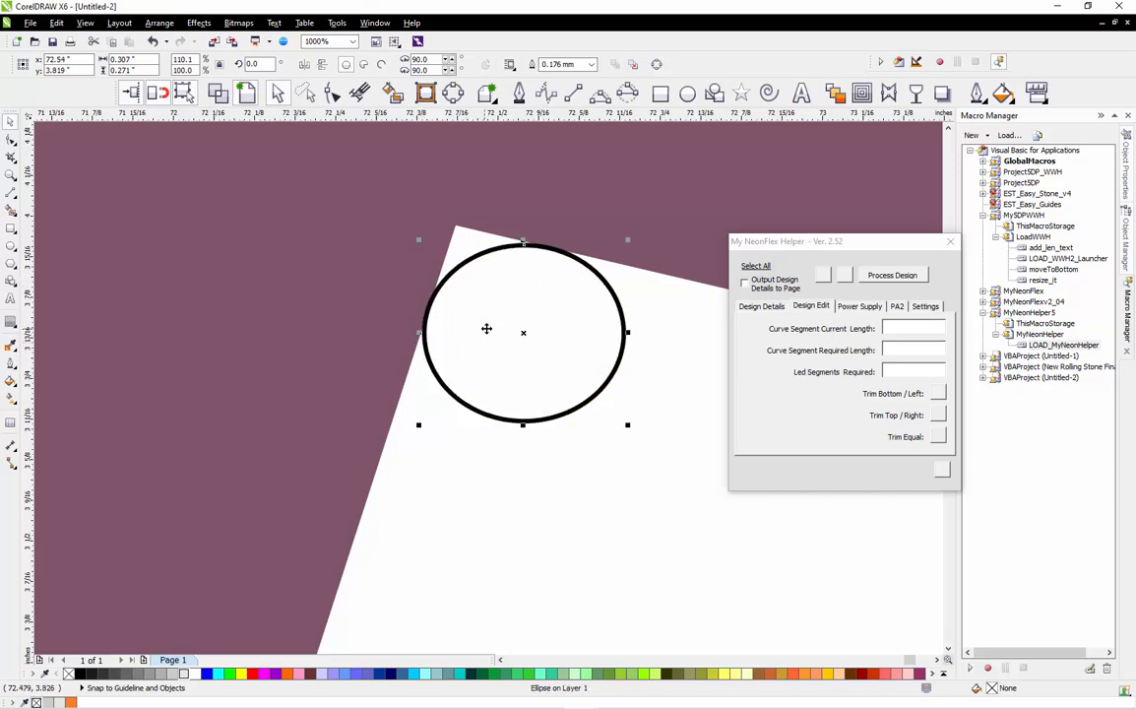
{"action": "key", "text": "Delete"}
Add a node on each side of the straw's inner bend in the backing and delete the sharp corner node between them.
{"action": "left_click", "coordinate": [332, 93]}
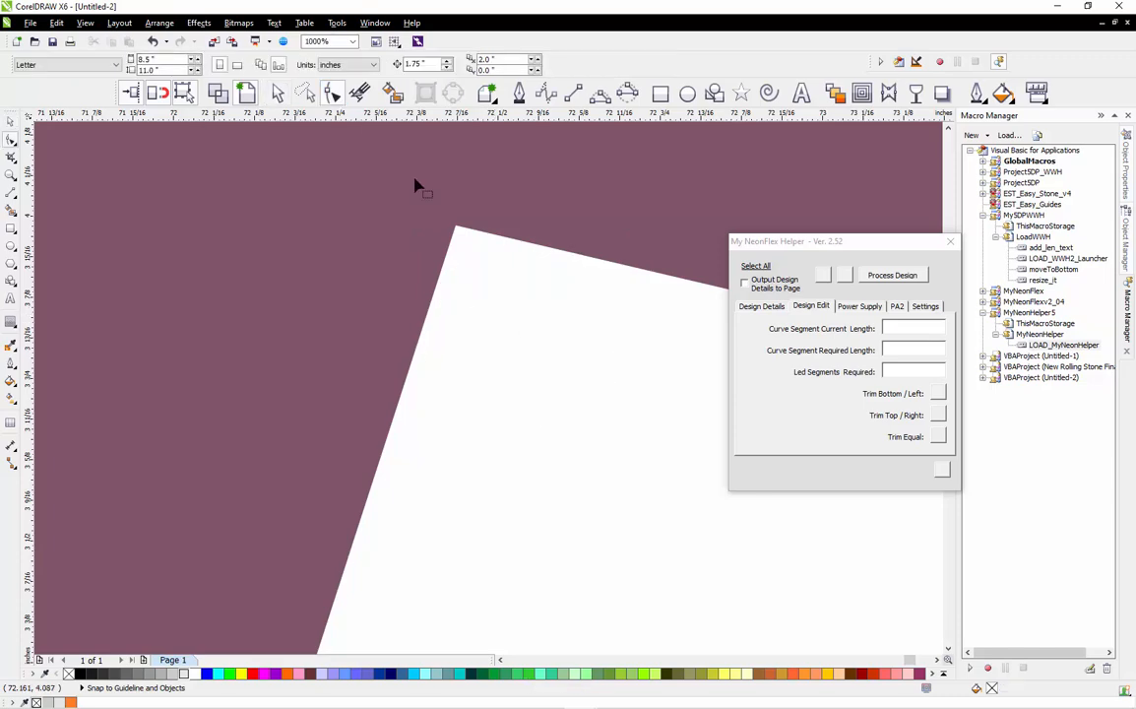
{"action": "left_click", "coordinate": [432, 303]}
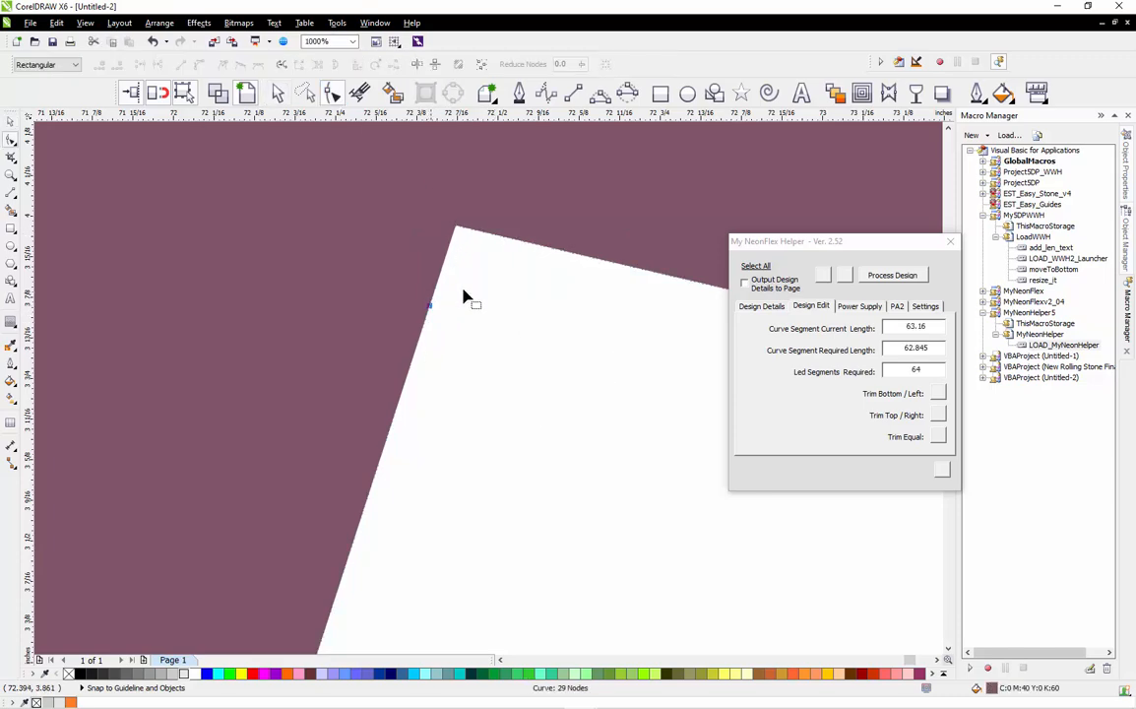
{"action": "double_click", "coordinate": [542, 247]}
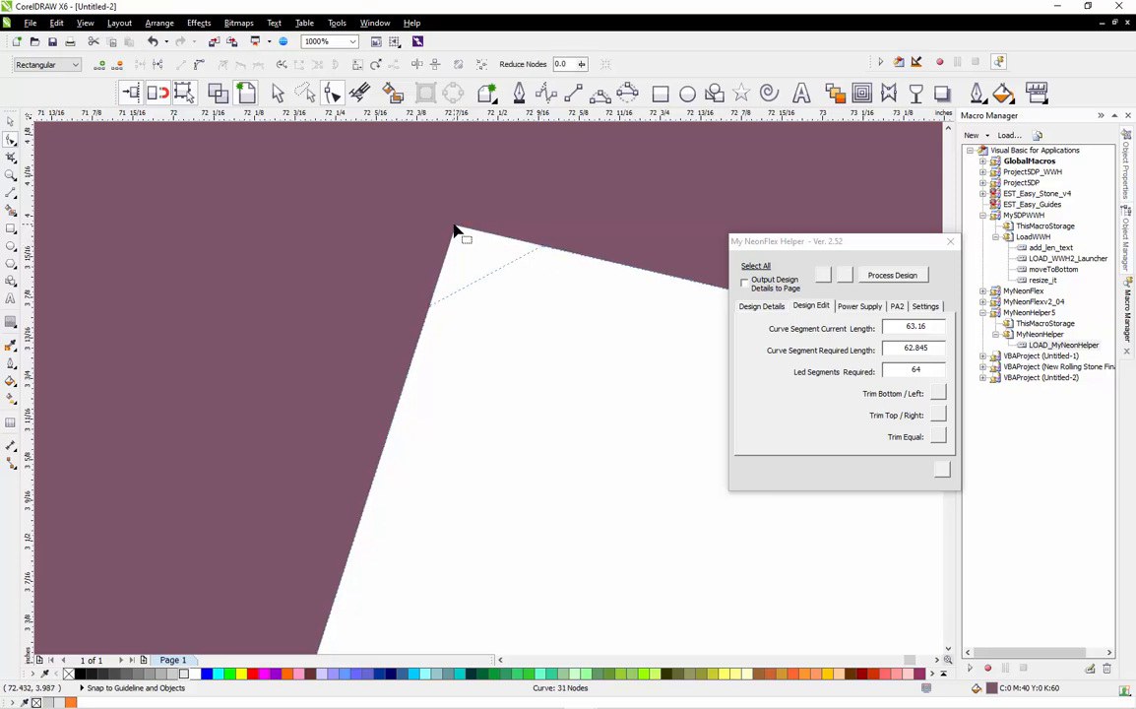
{"action": "double_click", "coordinate": [454, 229]}
Convert the straight segment across the straw's inner bend to a curve, bow it toward the former corner, and deselect the backing.
{"action": "right_click", "coordinate": [498, 277]}
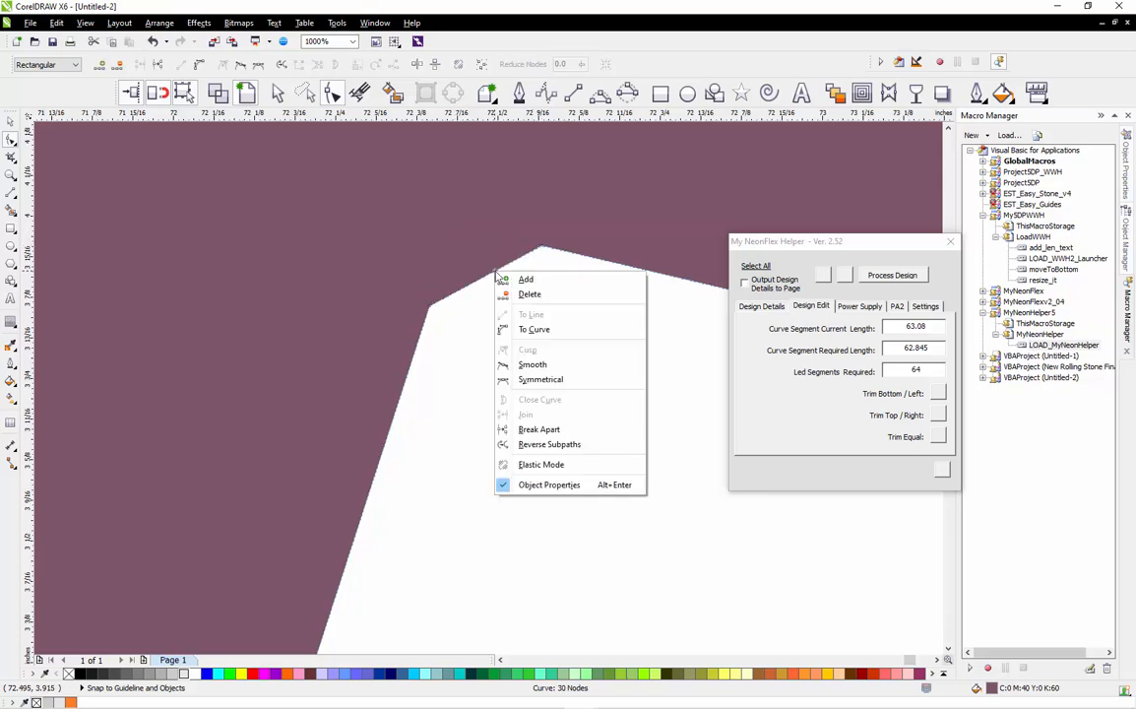
{"action": "left_click", "coordinate": [537, 329]}
{"action": "left_click_drag", "start_coordinate": [489, 283], "coordinate": [474, 259]}
{"action": "key", "text": "space"}
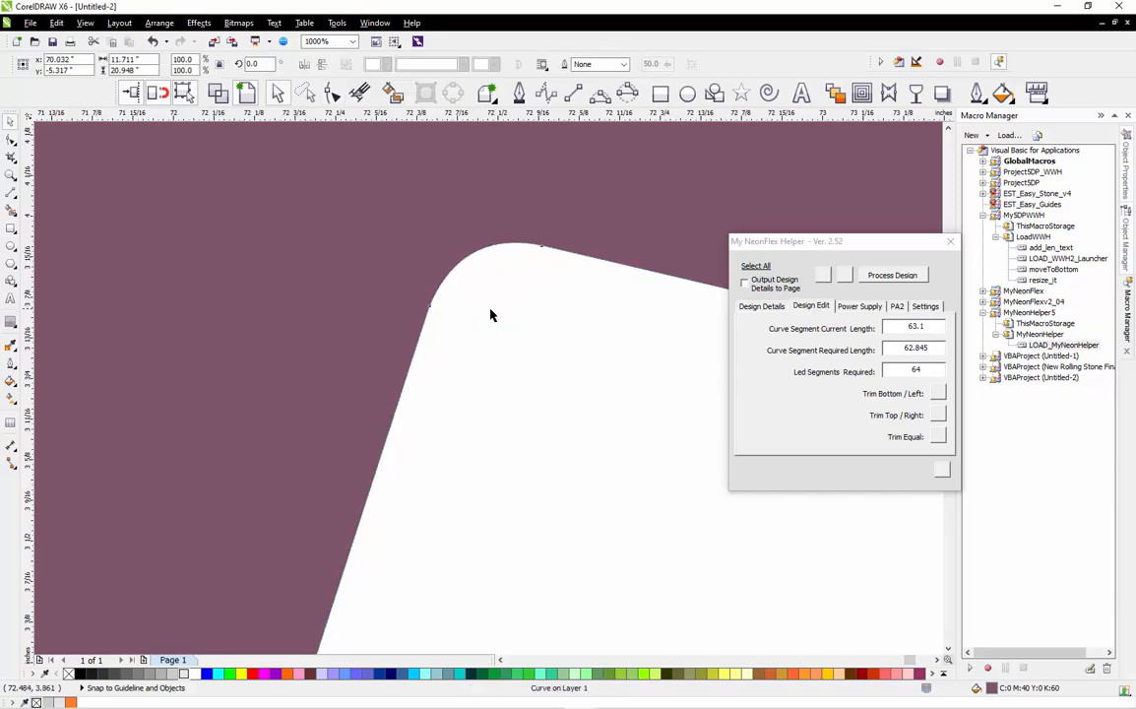
{"action": "left_click", "coordinate": [489, 311]}
{"action": "scroll", "coordinate": [436, 303], "scroll_direction": "down", "scroll_amount": 3}
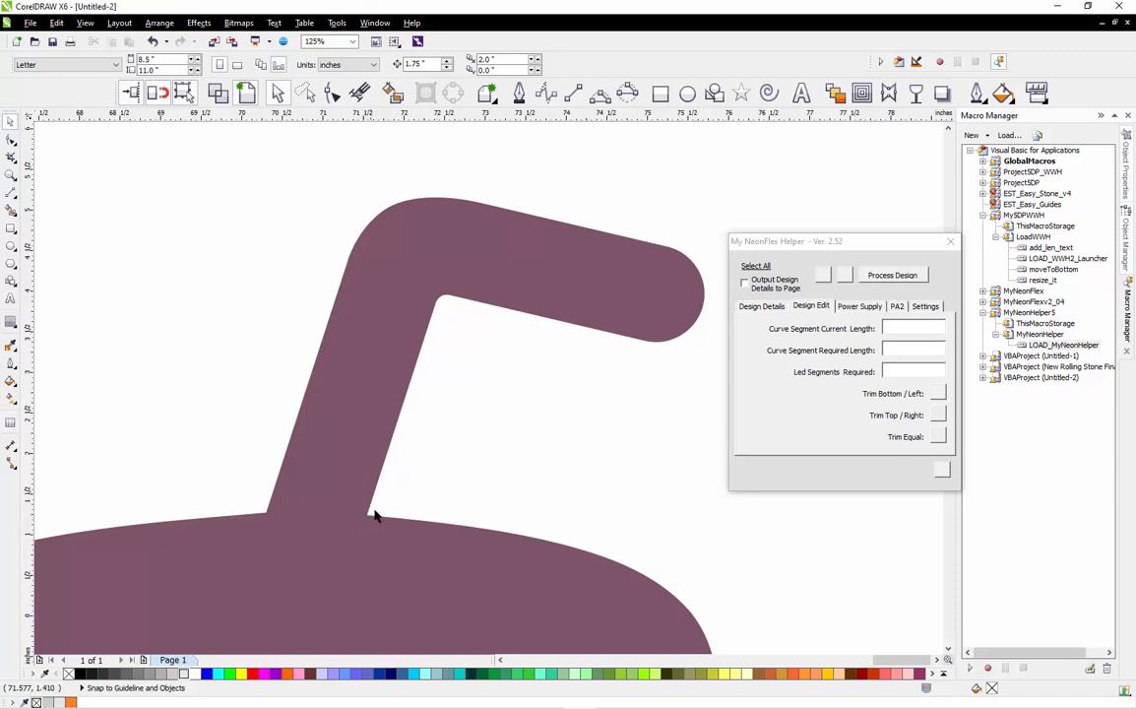
Fill the cup-and-straw backing with black and deselect it.
{"action": "scroll", "coordinate": [378, 309], "scroll_direction": "down", "scroll_amount": 3}
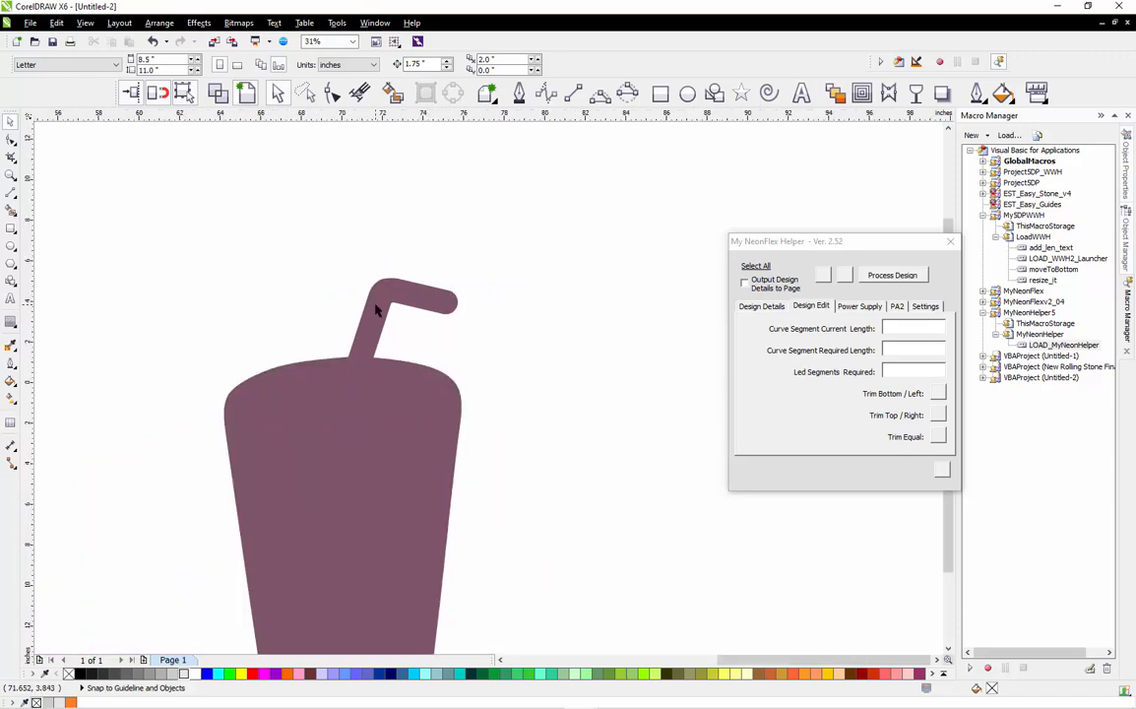
{"action": "scroll", "coordinate": [398, 307], "scroll_direction": "down", "scroll_amount": 2}
{"action": "scroll", "coordinate": [384, 434], "scroll_direction": "up", "scroll_amount": 2}
{"action": "scroll", "coordinate": [455, 298], "scroll_direction": "down", "scroll_amount": 2}
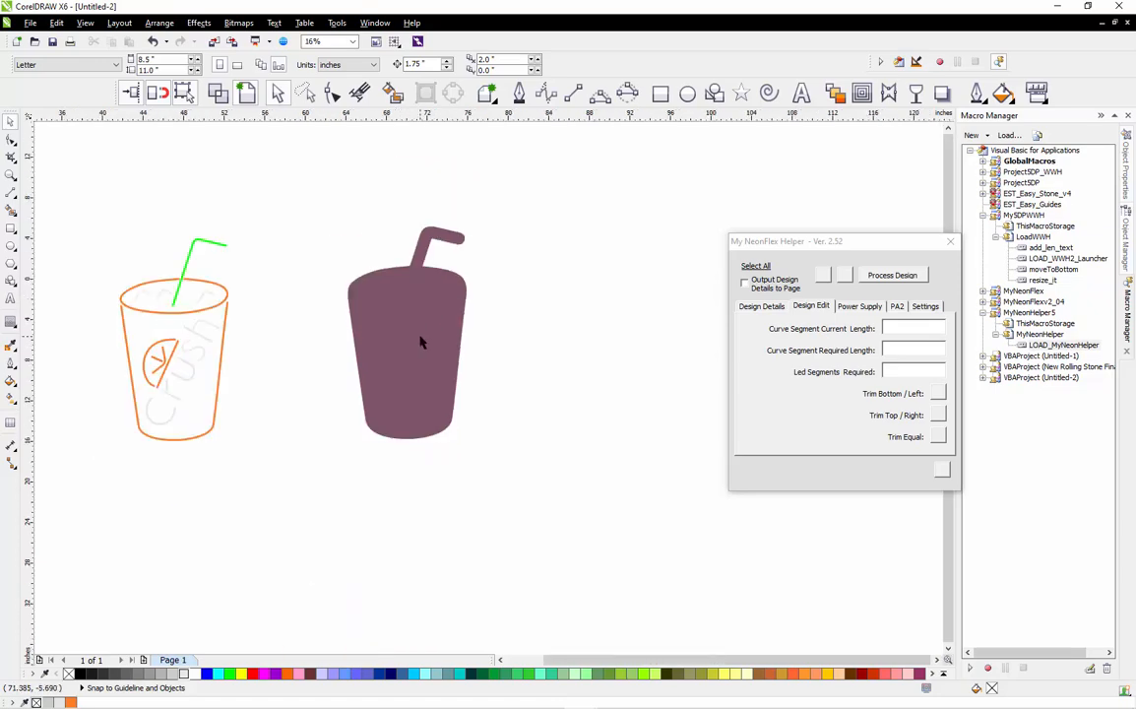
{"action": "left_click", "coordinate": [423, 341]}
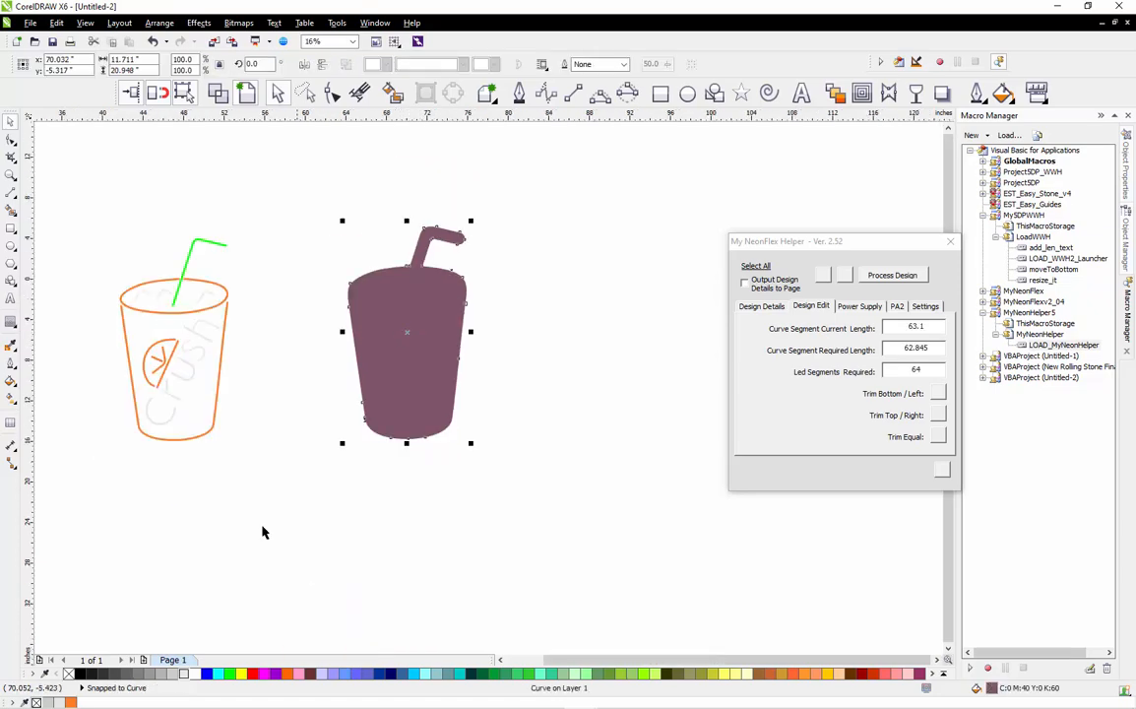
{"action": "left_click", "coordinate": [81, 675]}
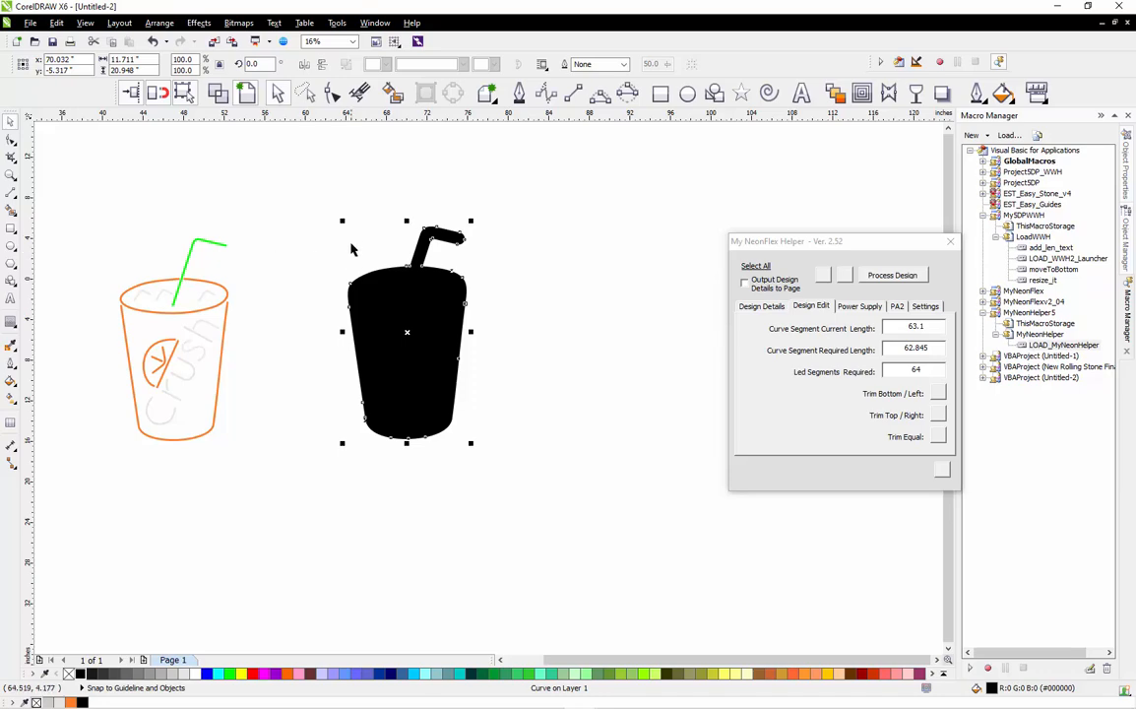
{"action": "left_click", "coordinate": [342, 320]}
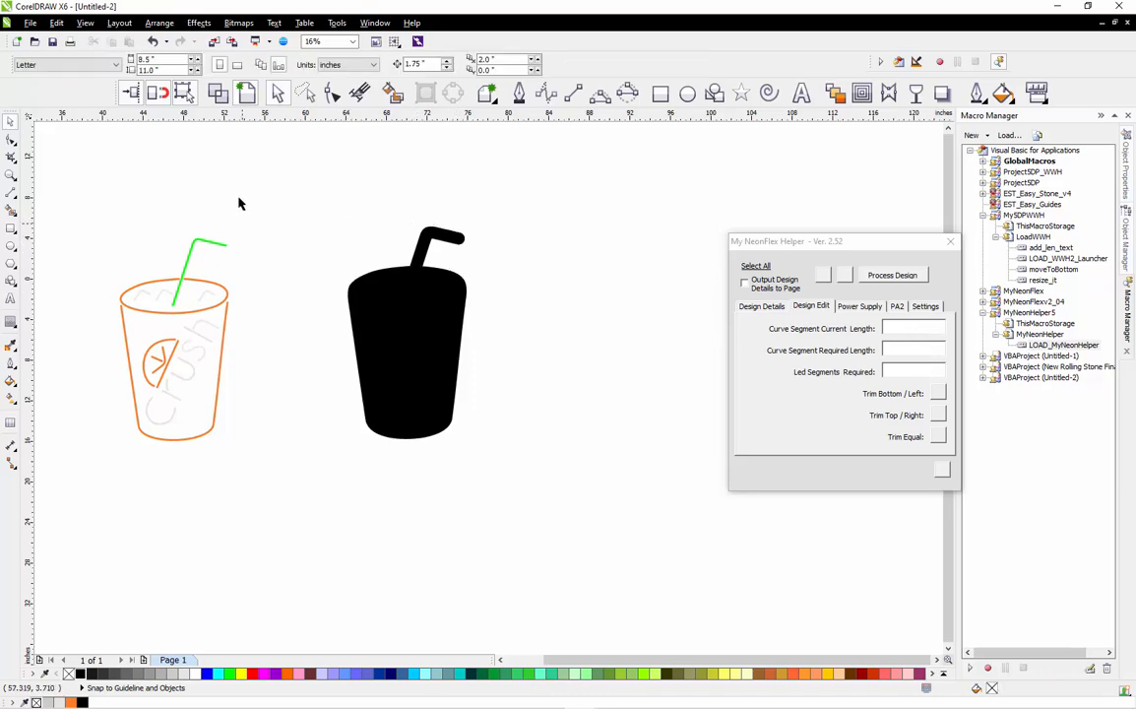
Group the neon tube artwork and align it with the black backing by horizontal and vertical centers.
{"action": "left_click_drag", "start_coordinate": [238, 202], "coordinate": [75, 502]}
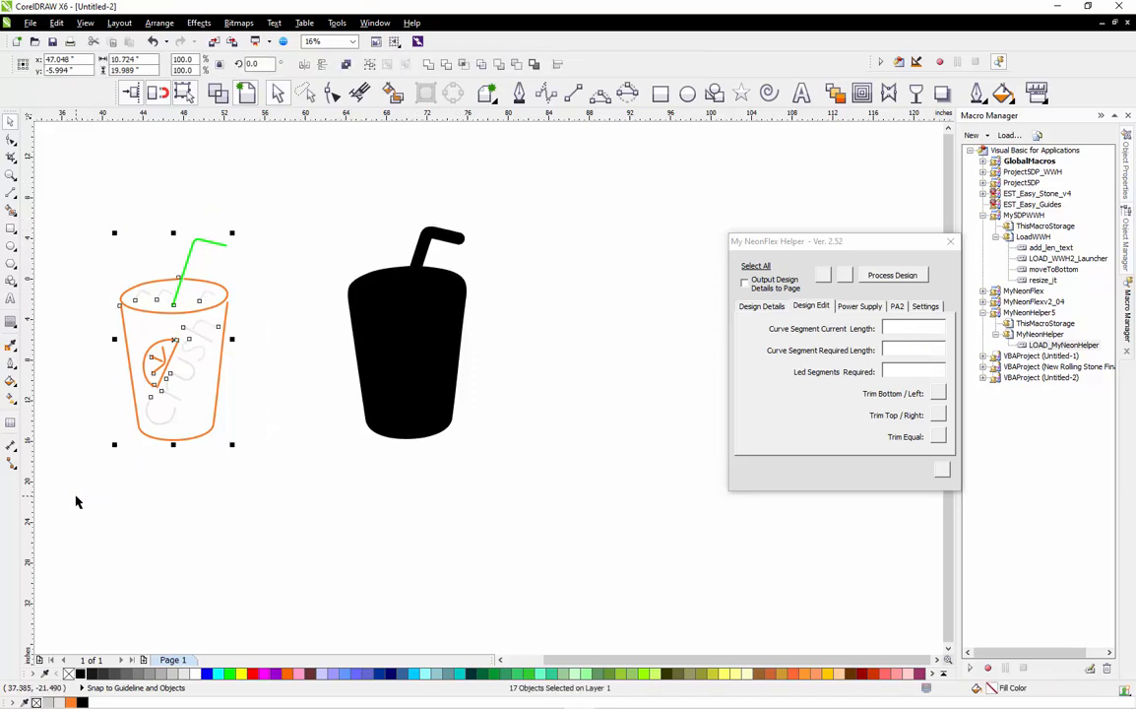
{"action": "key", "text": "ctrl+g"}
{"action": "left_click", "coordinate": [379, 335], "text": "shift"}
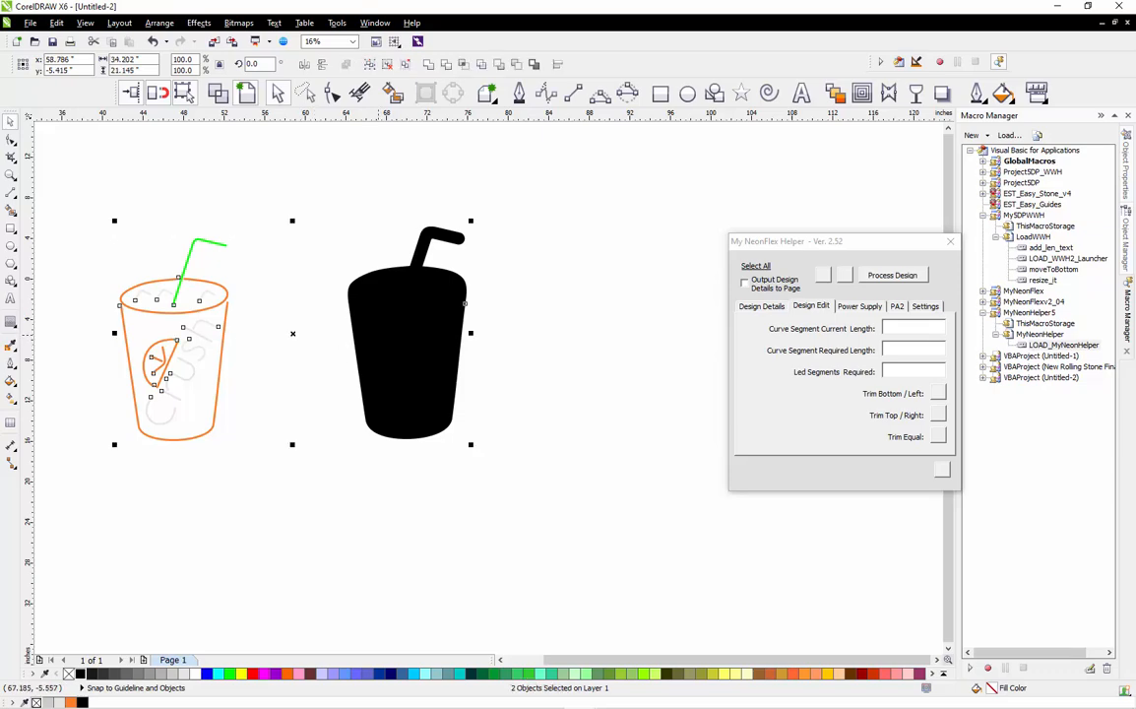
{"action": "key", "text": "c"}
{"action": "key", "text": "e"}
{"action": "left_click", "coordinate": [310, 437]}
{"action": "scroll", "coordinate": [477, 264], "scroll_direction": "up", "scroll_amount": 2}
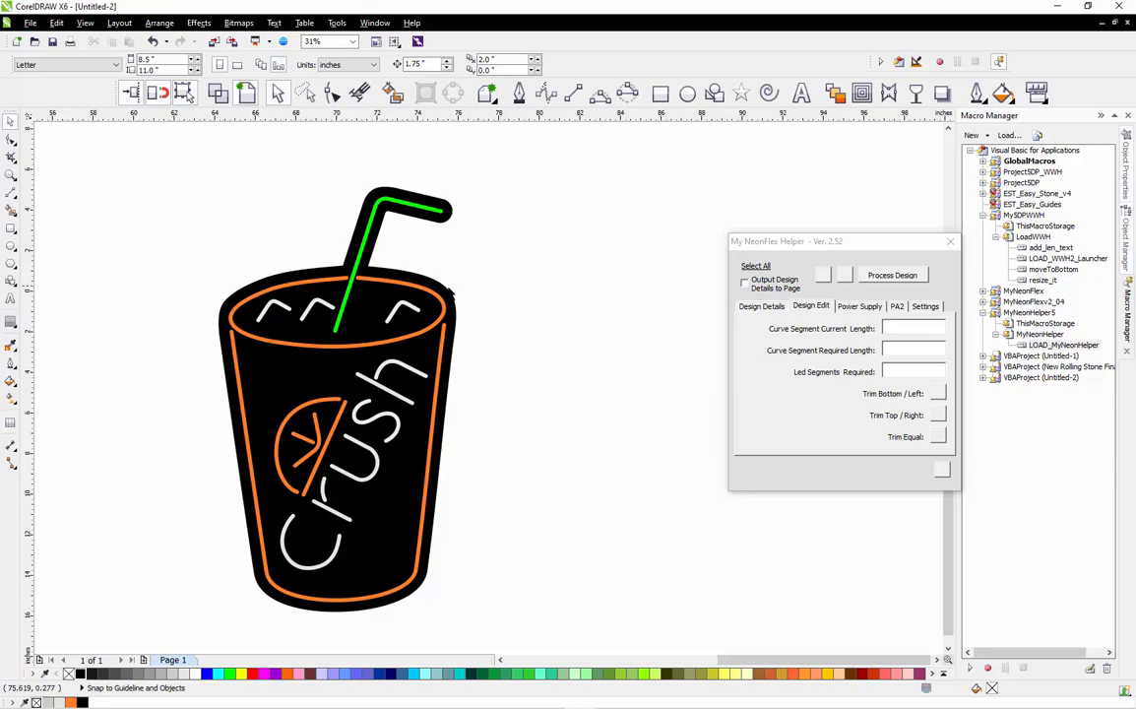
Examine the backing and the grouped neon artwork on it, and check the cup side tube's segment lengths in the earlier copy.
{"action": "left_click", "coordinate": [450, 290]}
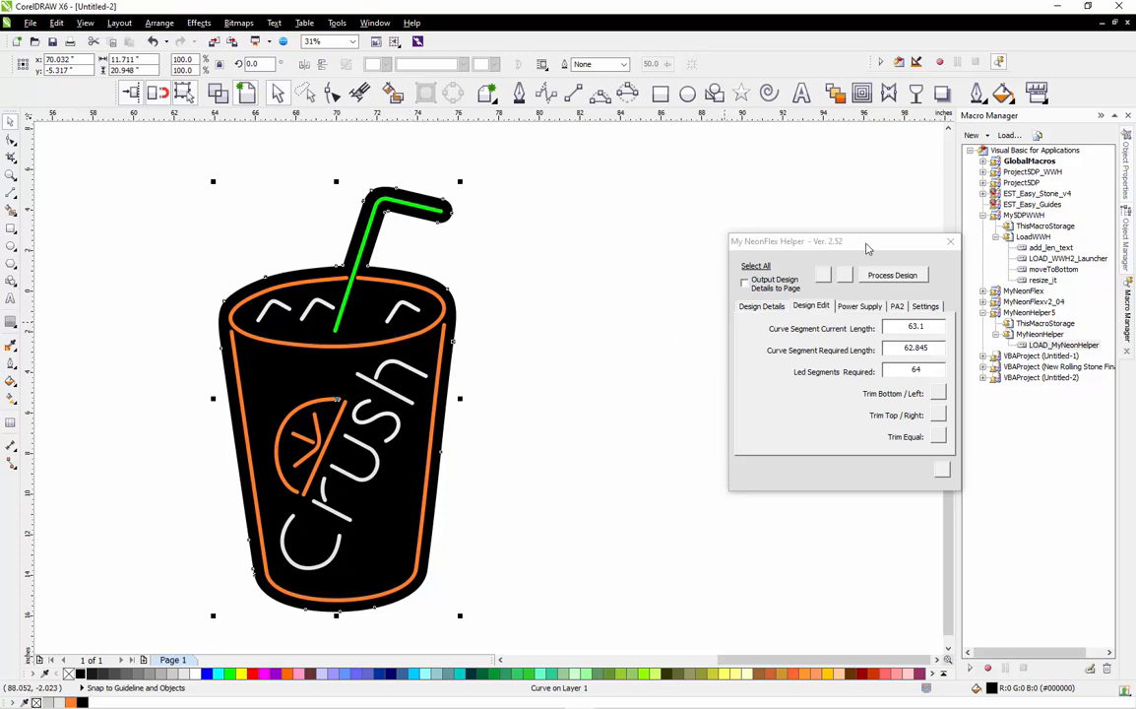
{"action": "left_click_drag", "start_coordinate": [869, 248], "coordinate": [803, 232]}
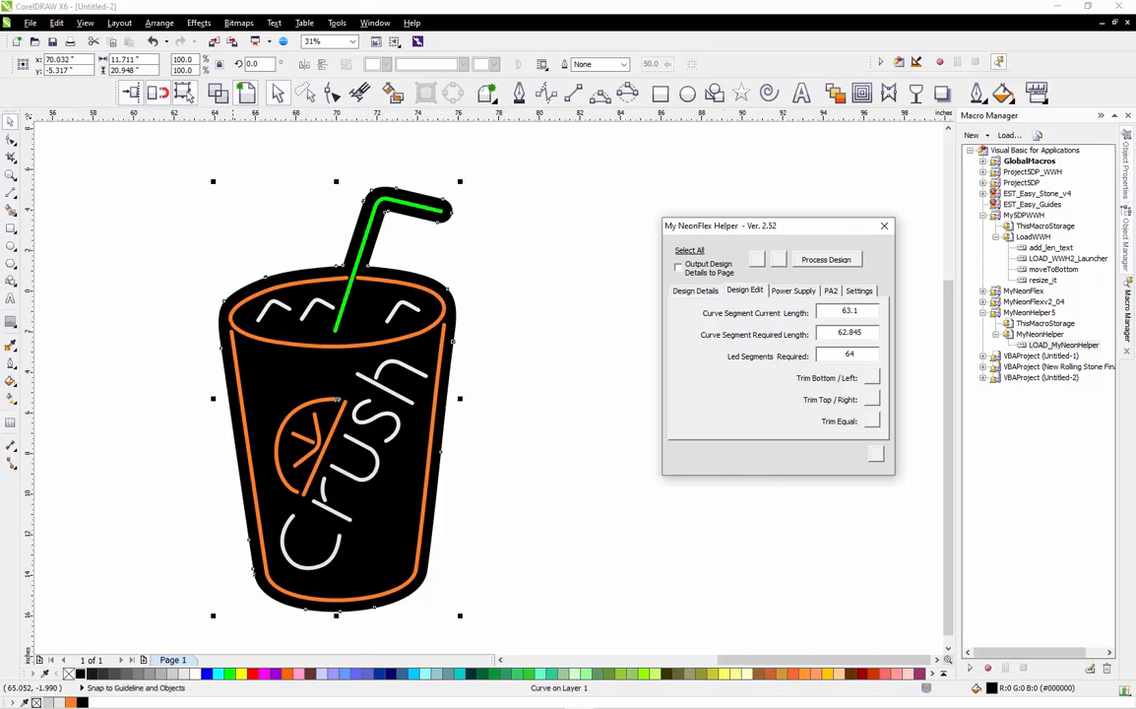
{"action": "left_click", "coordinate": [134, 400]}
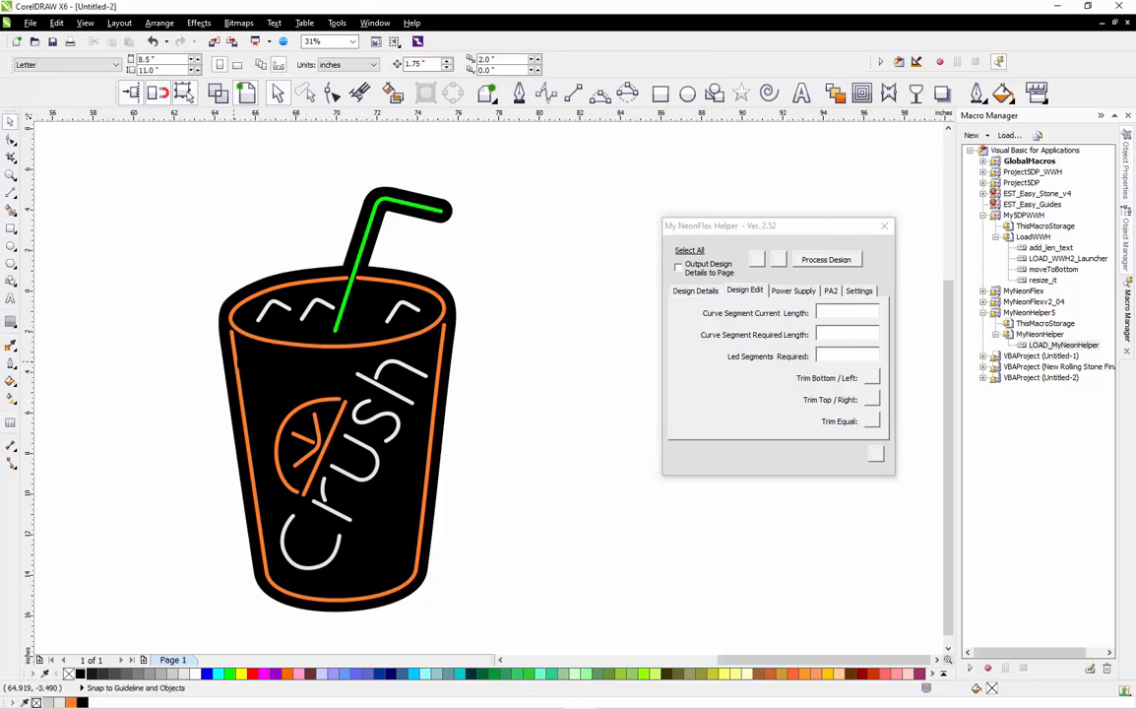
{"action": "left_click", "coordinate": [234, 366]}
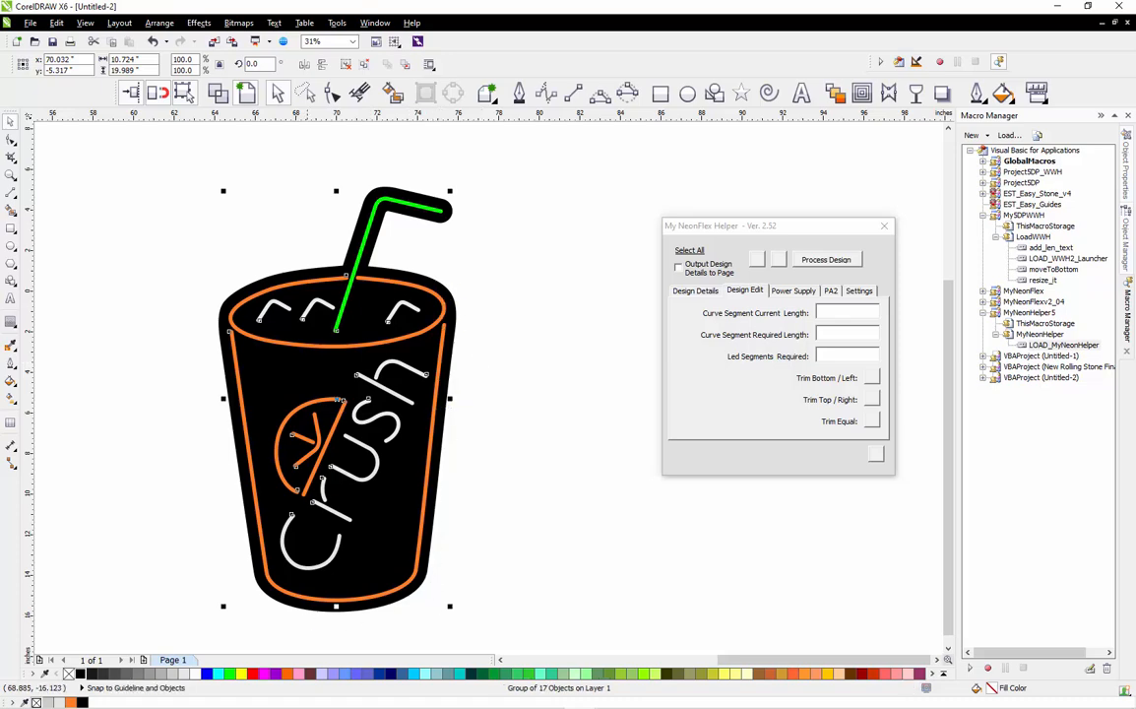
{"action": "scroll", "coordinate": [538, 363], "scroll_direction": "down", "scroll_amount": 2}
{"action": "scroll", "coordinate": [248, 380], "scroll_direction": "up", "scroll_amount": 1}
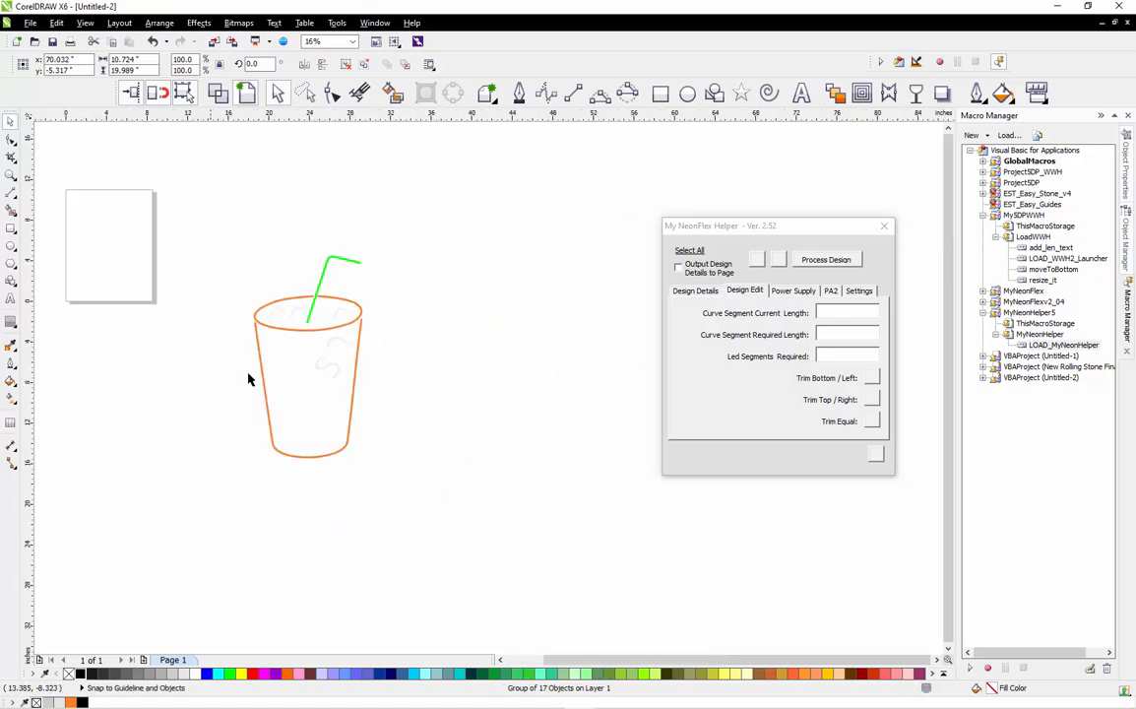
{"action": "scroll", "coordinate": [248, 379], "scroll_direction": "up", "scroll_amount": 1}
{"action": "left_click", "coordinate": [256, 370]}
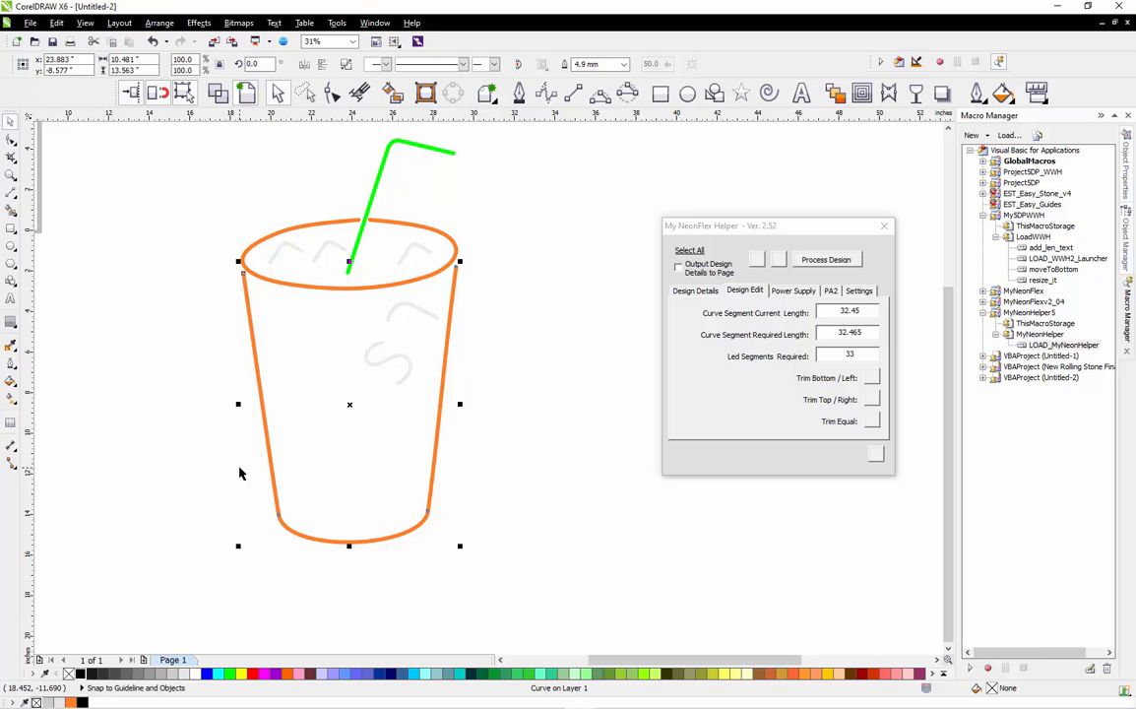
{"action": "scroll", "coordinate": [160, 398], "scroll_direction": "down", "scroll_amount": 2}
{"action": "scroll", "coordinate": [468, 385], "scroll_direction": "up", "scroll_amount": 1}
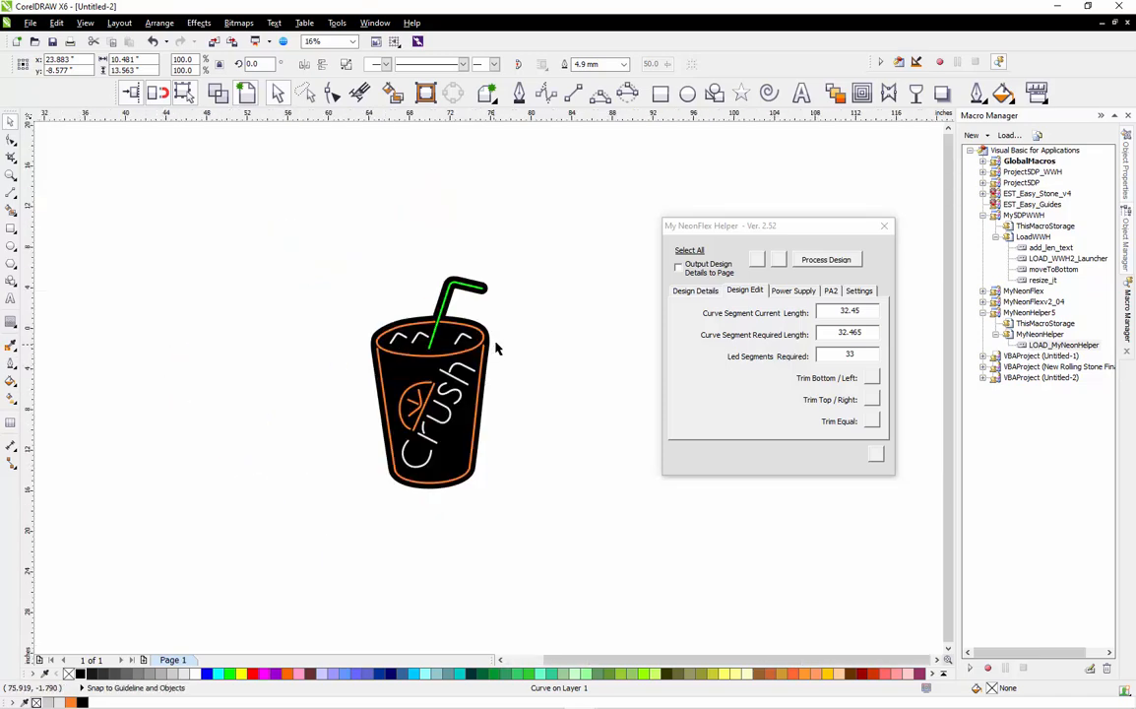
{"action": "scroll", "coordinate": [495, 348], "scroll_direction": "up", "scroll_amount": 1}
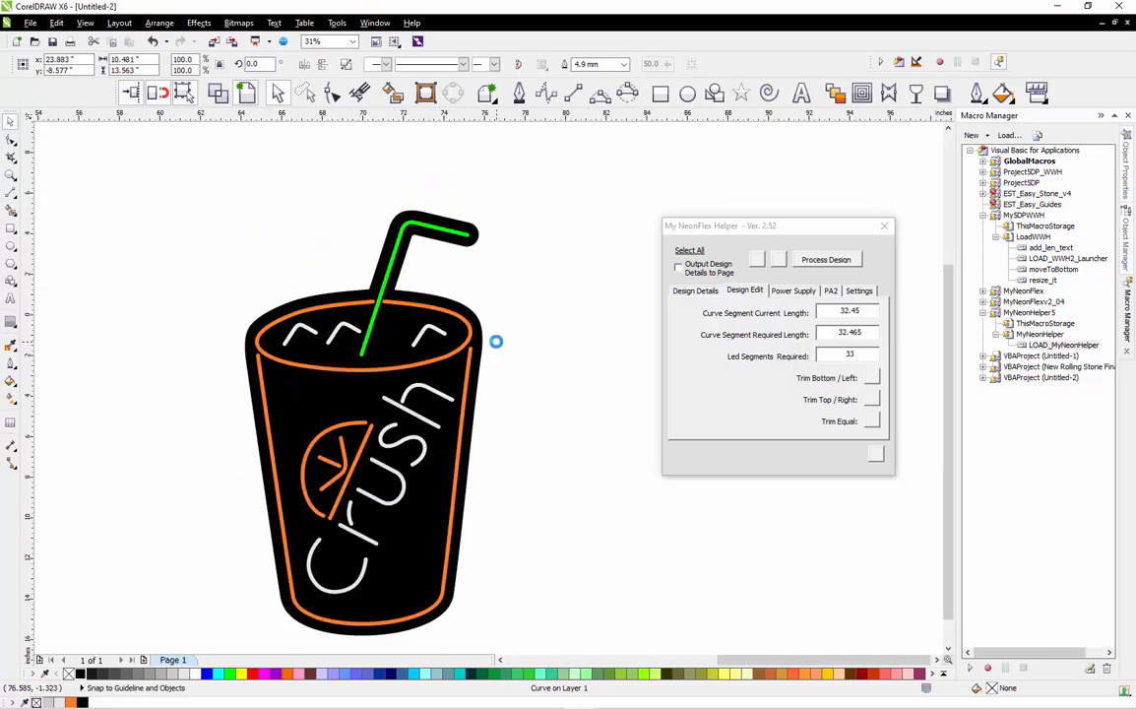